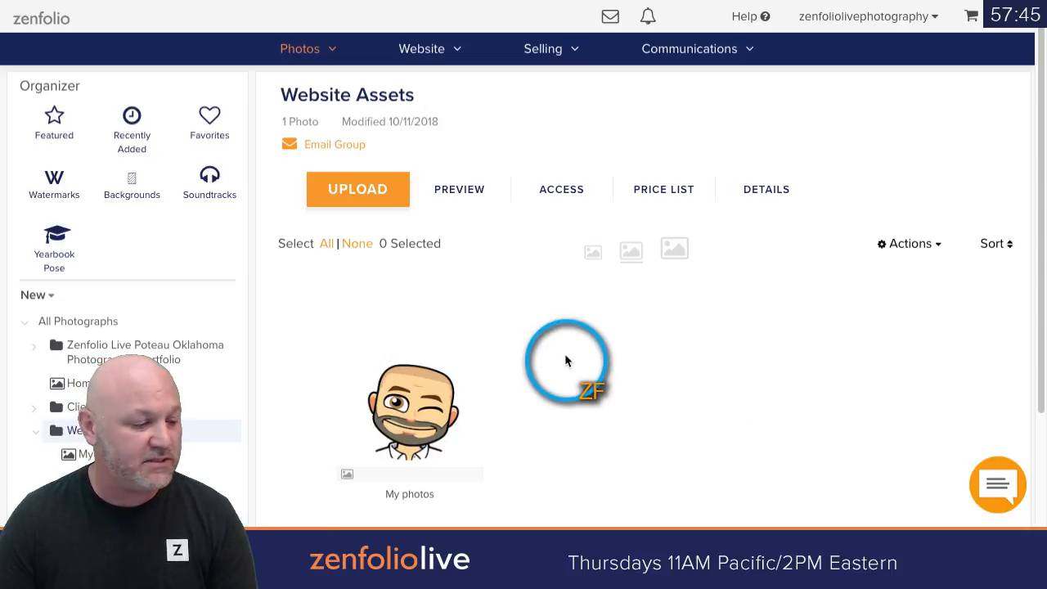
Open the Fraiser Wedding gallery under Clients › 2018 › Weddings and dismiss the Zenfolio Live popup
{"action": "scroll", "coordinate": [162, 303], "scroll_direction": "down", "scroll_amount": 1}
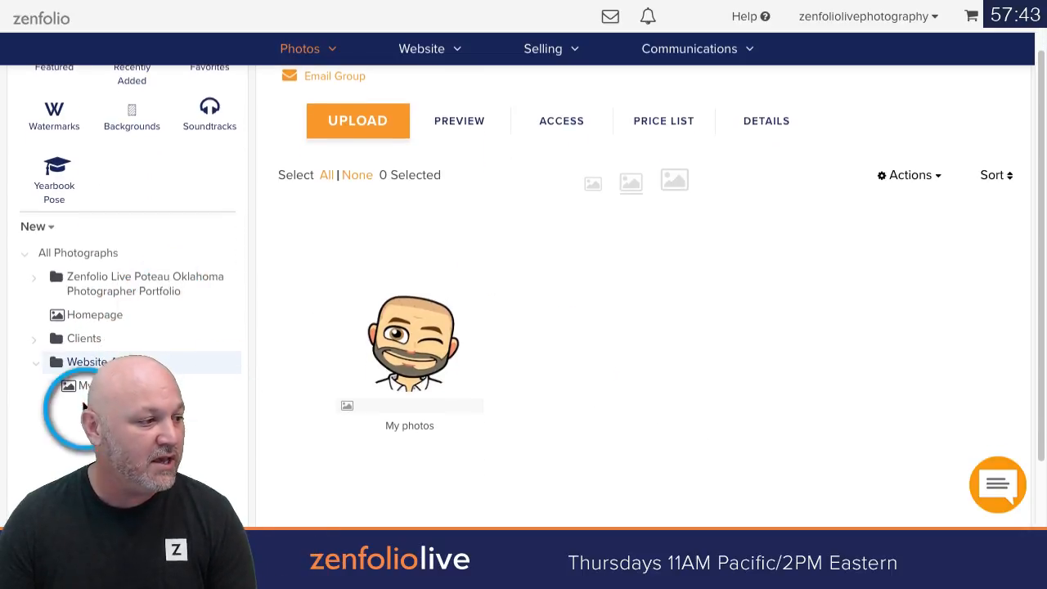
{"action": "left_click", "coordinate": [38, 339]}
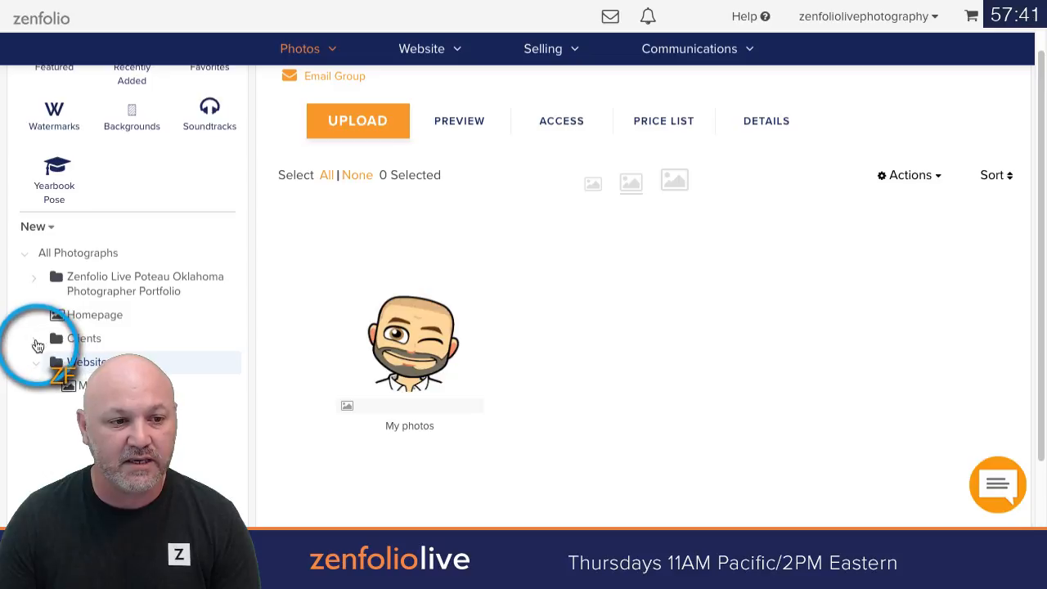
{"action": "scroll", "coordinate": [40, 342], "scroll_direction": "down", "scroll_amount": 1}
{"action": "scroll", "coordinate": [38, 337], "scroll_direction": "down", "scroll_amount": 1}
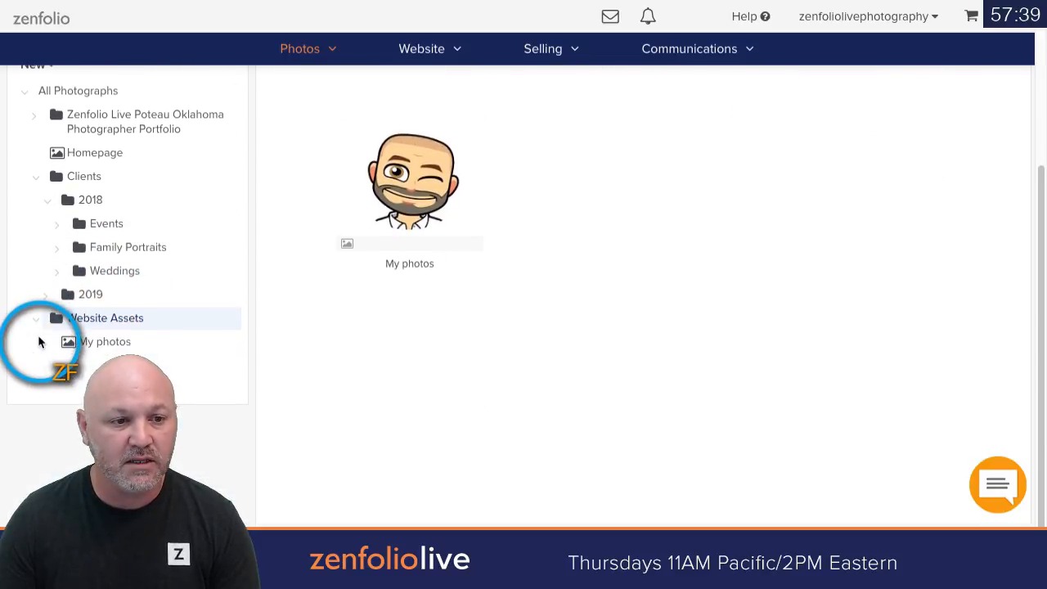
{"action": "left_click", "coordinate": [57, 271]}
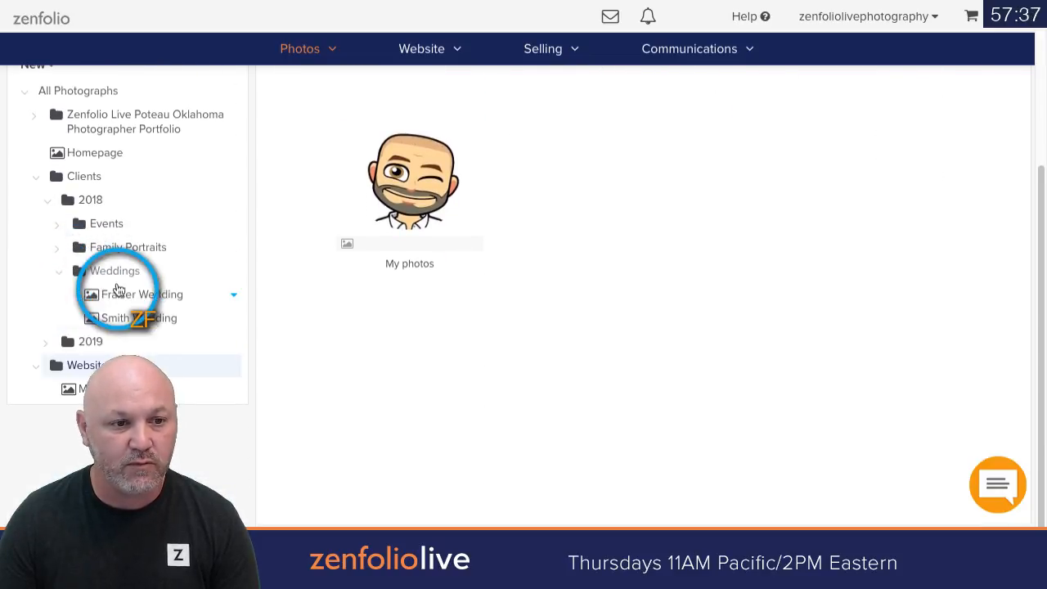
{"action": "left_click", "coordinate": [121, 296]}
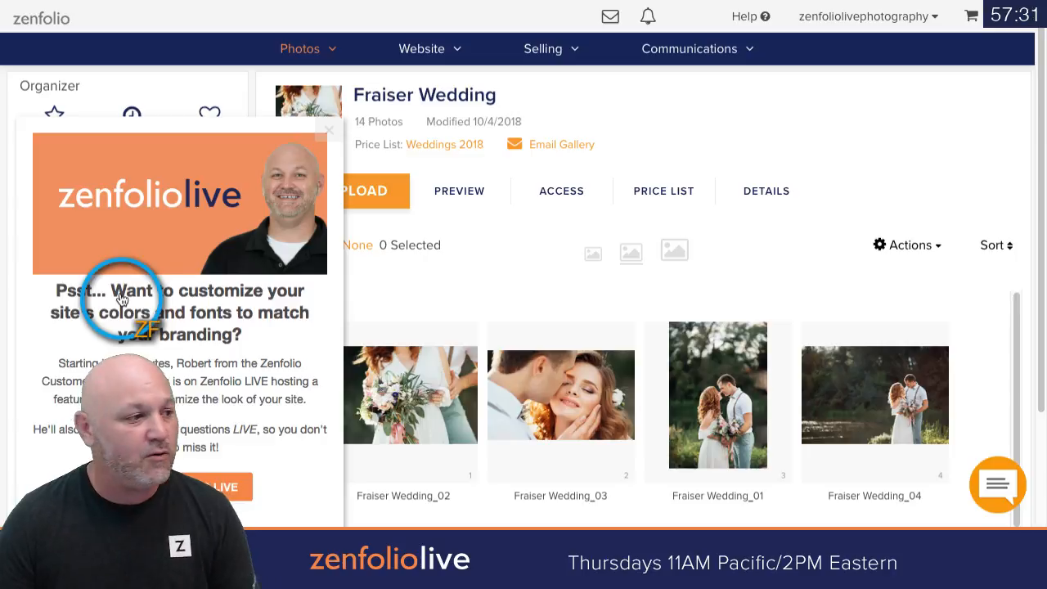
{"action": "left_click", "coordinate": [329, 132]}
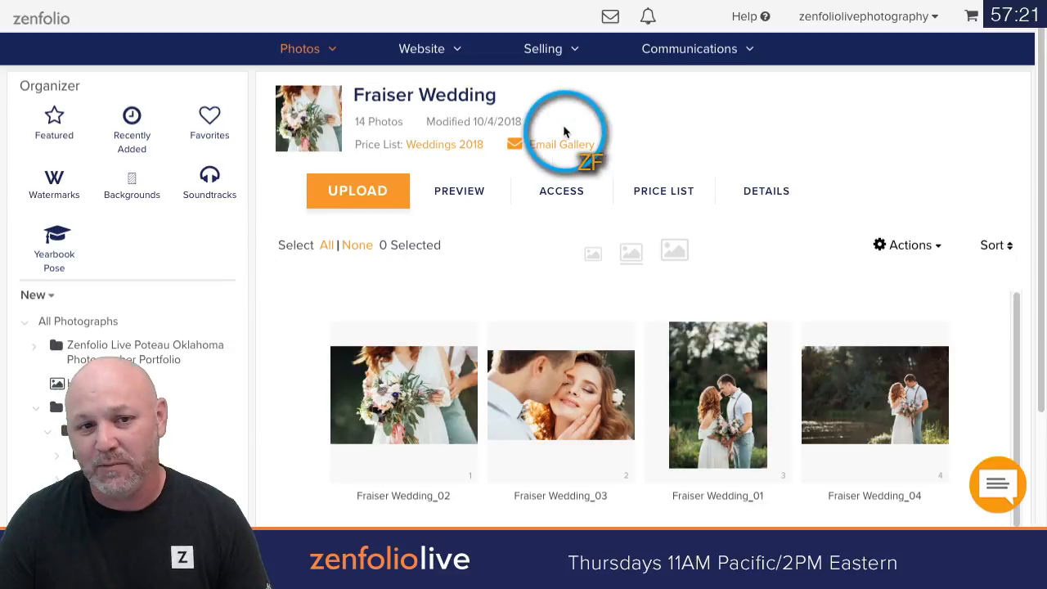
Start a Gallery Invite email for Fraiser Wedding, copying the sender's own From address into the To field
{"action": "left_click", "coordinate": [560, 145]}
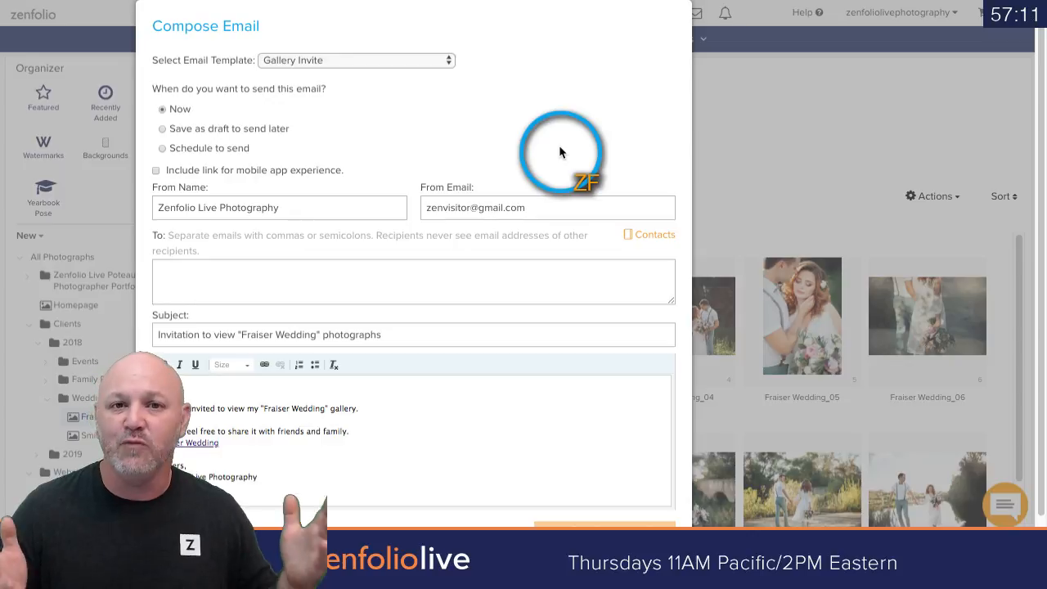
{"action": "double_click", "coordinate": [517, 204]}
{"action": "left_click_drag", "start_coordinate": [526, 205], "coordinate": [517, 203]}
{"action": "triple_click", "coordinate": [517, 202]}
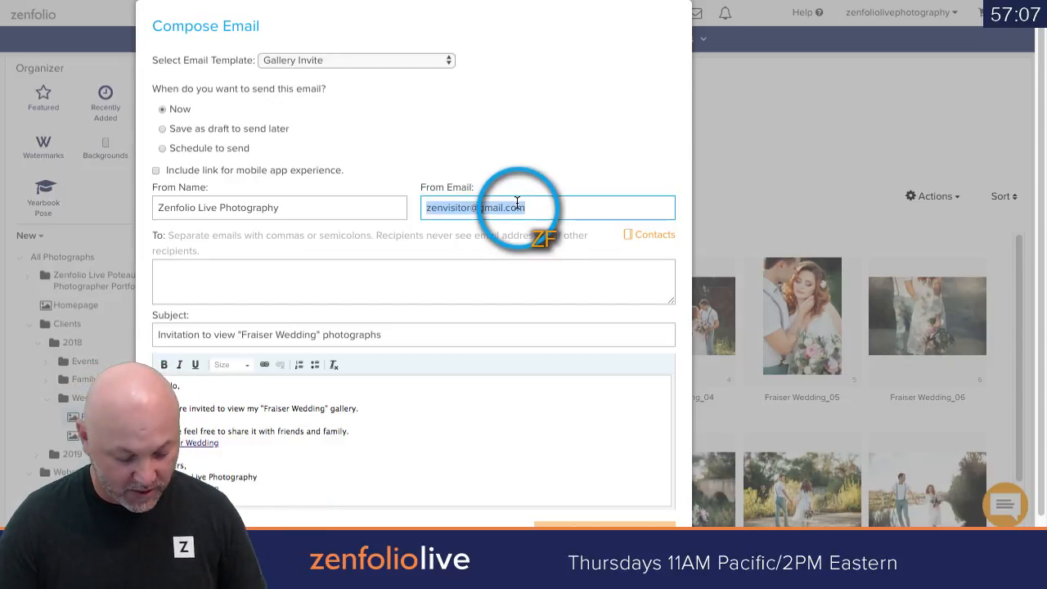
{"action": "key", "text": "ctrl+c"}
{"action": "left_click", "coordinate": [467, 281]}
{"action": "key", "text": "ctrl+v"}
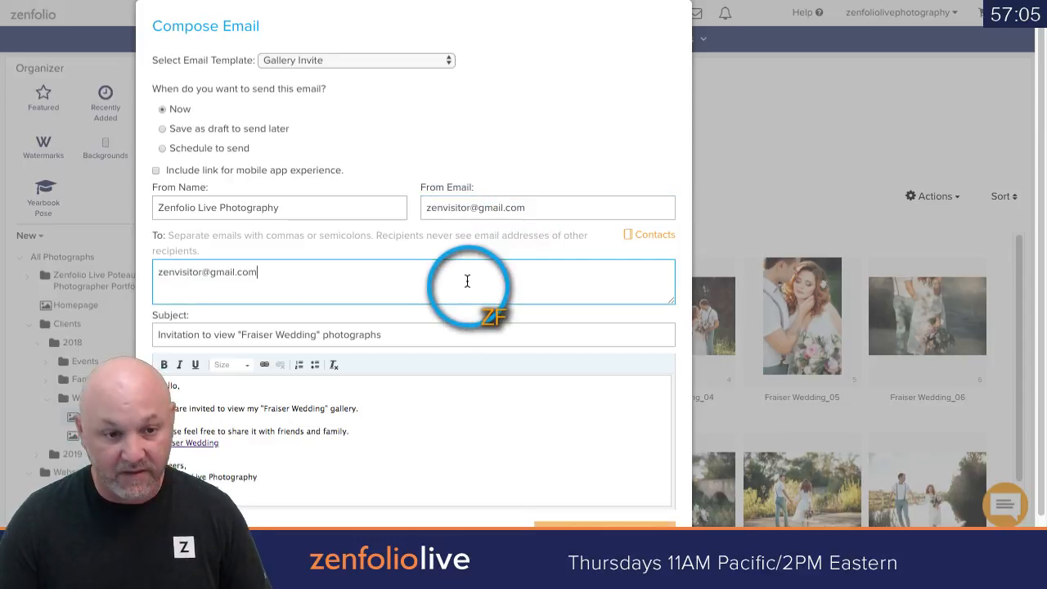
{"action": "scroll", "coordinate": [696, 317], "scroll_direction": "down", "scroll_amount": 2}
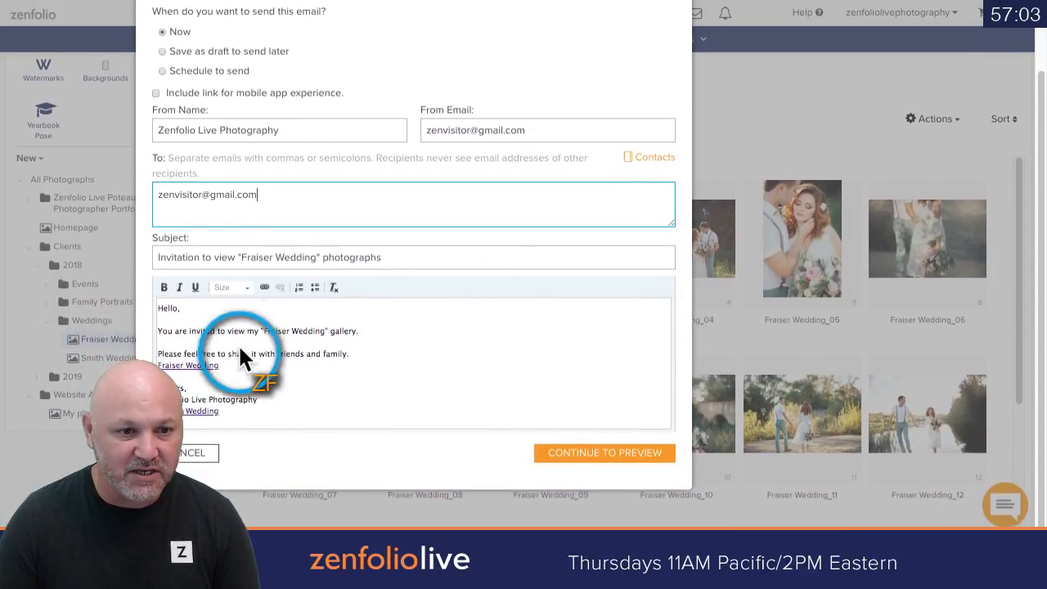
{"action": "left_click", "coordinate": [619, 459]}
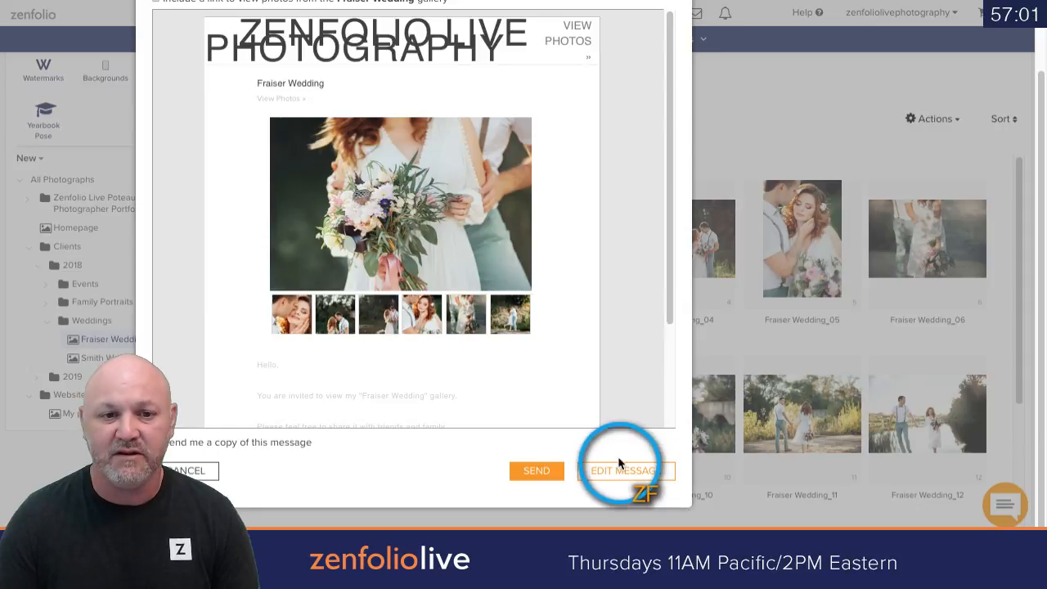
{"action": "scroll", "coordinate": [621, 427], "scroll_direction": "up", "scroll_amount": 1}
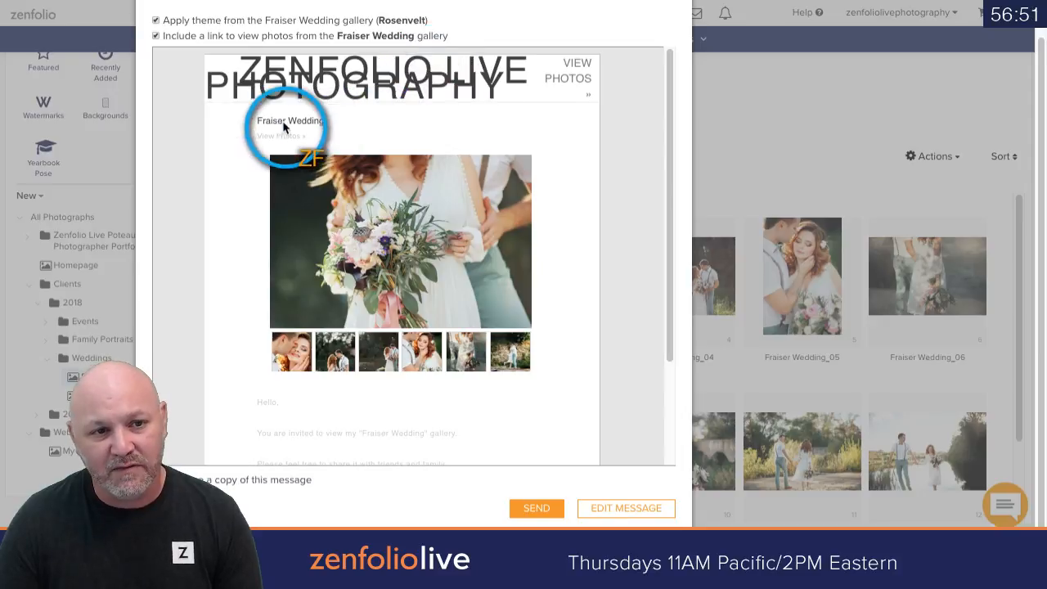
{"action": "scroll", "coordinate": [311, 413], "scroll_direction": "down", "scroll_amount": 2}
{"action": "scroll", "coordinate": [374, 364], "scroll_direction": "down", "scroll_amount": 2}
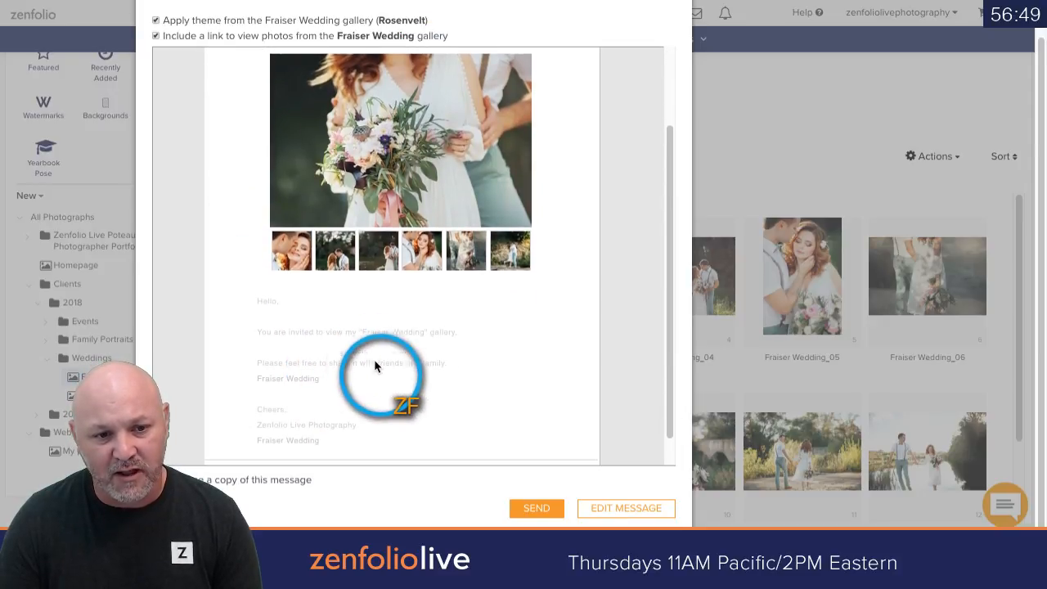
{"action": "scroll", "coordinate": [459, 340], "scroll_direction": "up", "scroll_amount": 3}
{"action": "scroll", "coordinate": [459, 340], "scroll_direction": "up", "scroll_amount": 1}
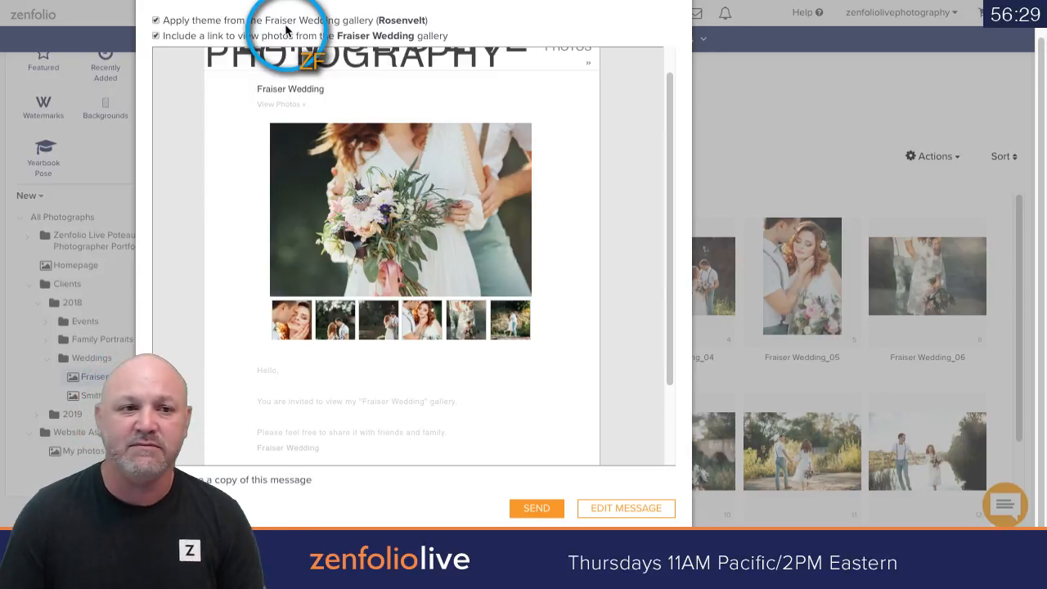
{"action": "left_click", "coordinate": [155, 19]}
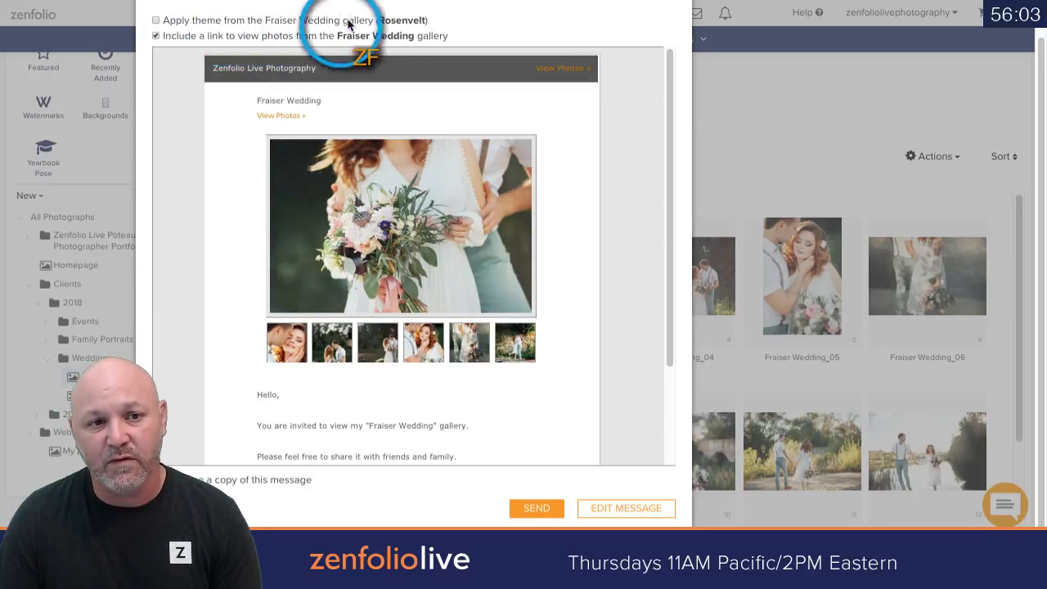
{"action": "left_click", "coordinate": [156, 20]}
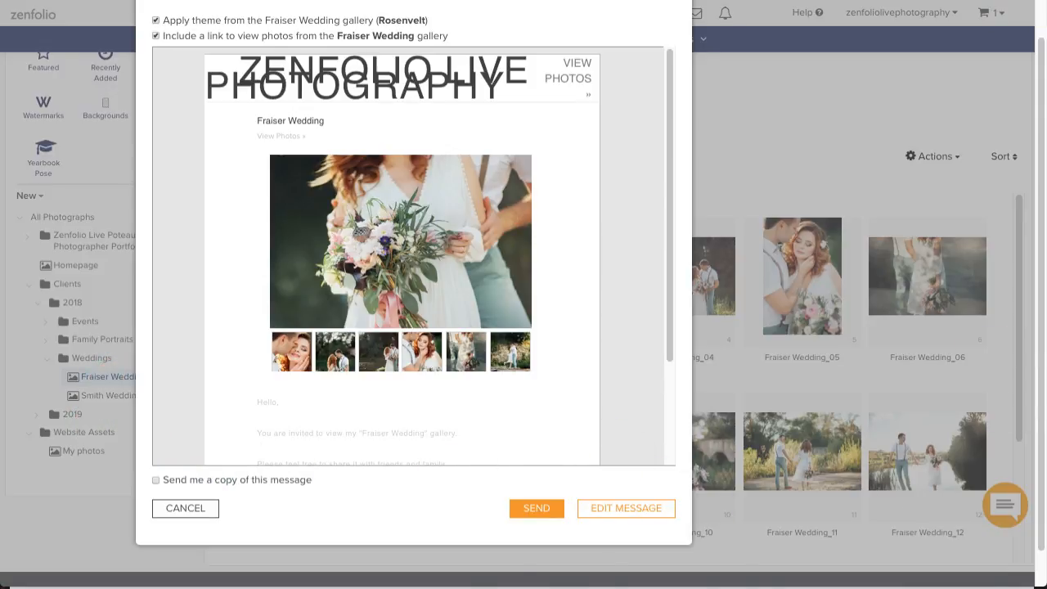
Discard the invitation, reselect Fraiser Wedding, and open its public preview in a new browser tab
{"action": "left_click", "coordinate": [181, 507]}
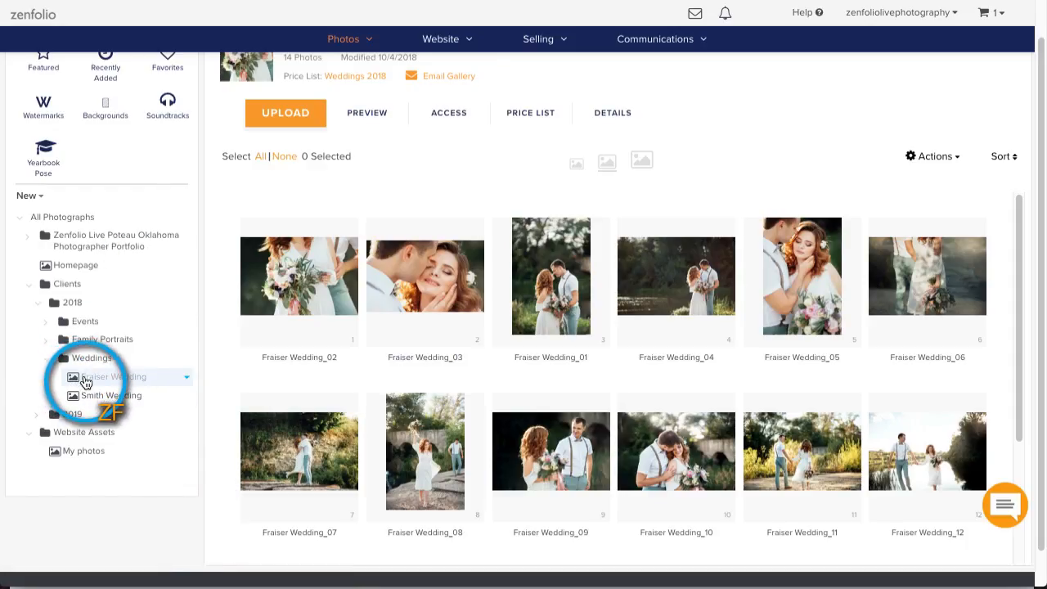
{"action": "left_click", "coordinate": [88, 384]}
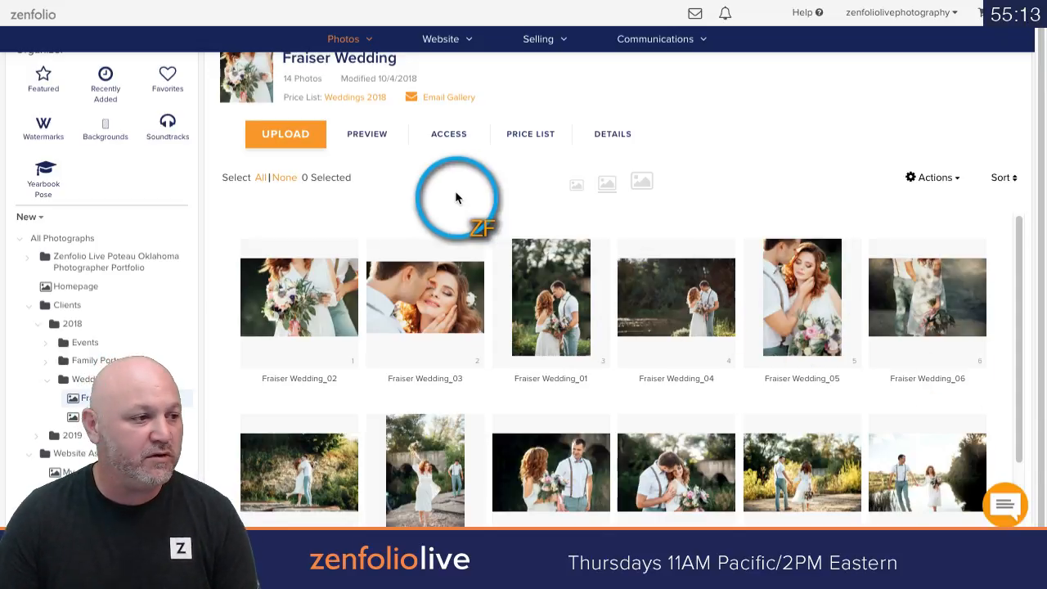
{"action": "right_click", "coordinate": [365, 135]}
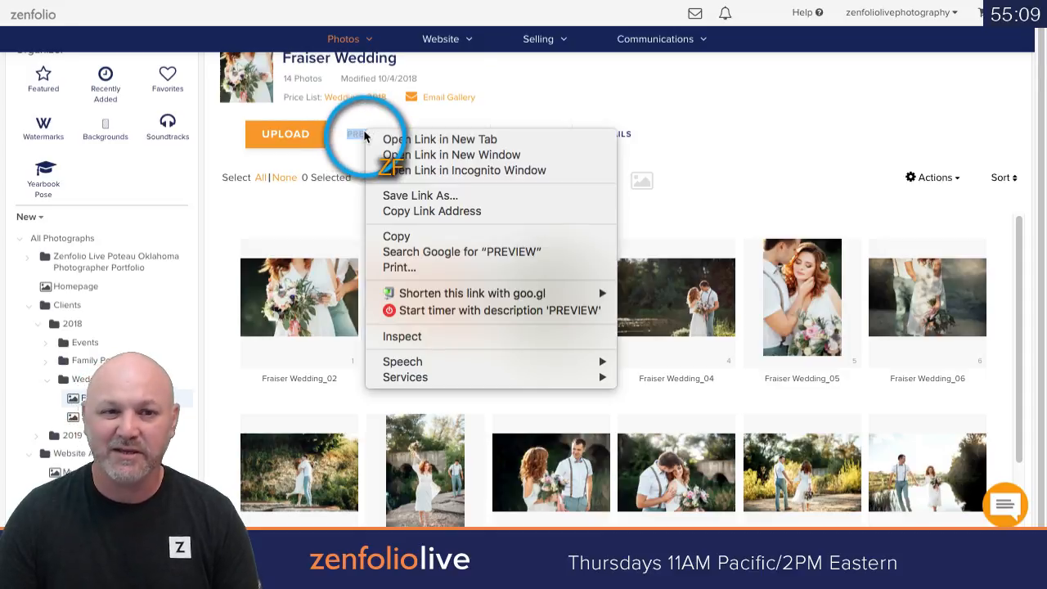
{"action": "left_click", "coordinate": [481, 141]}
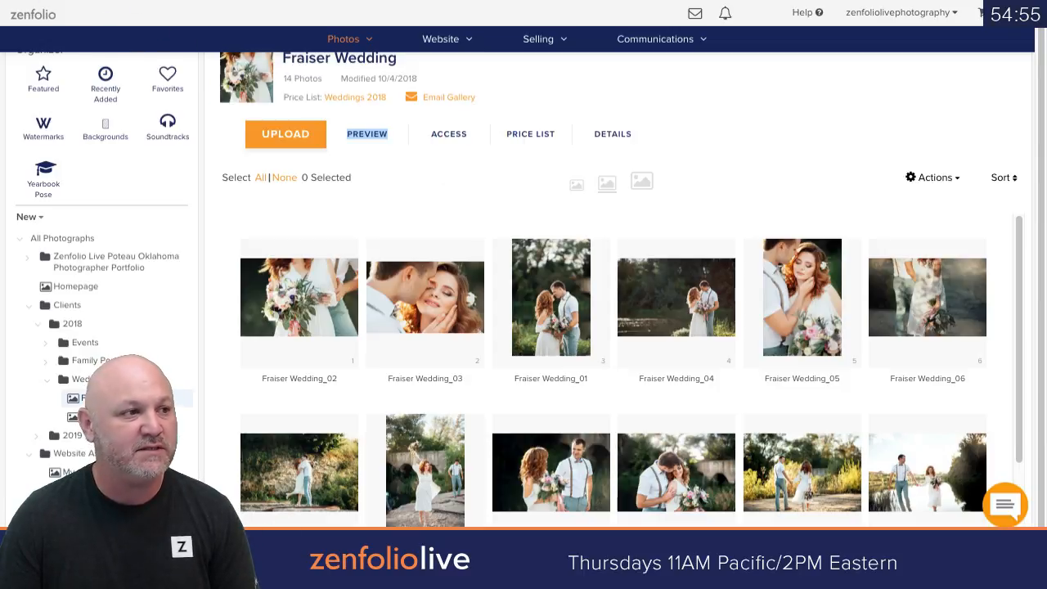
{"action": "left_click_drag", "start_coordinate": [619, 0], "coordinate": [619, 19]}
Enter Customize Website mode for the public Fraiser Wedding page via Edit > Page
{"action": "left_click", "coordinate": [357, 29]}
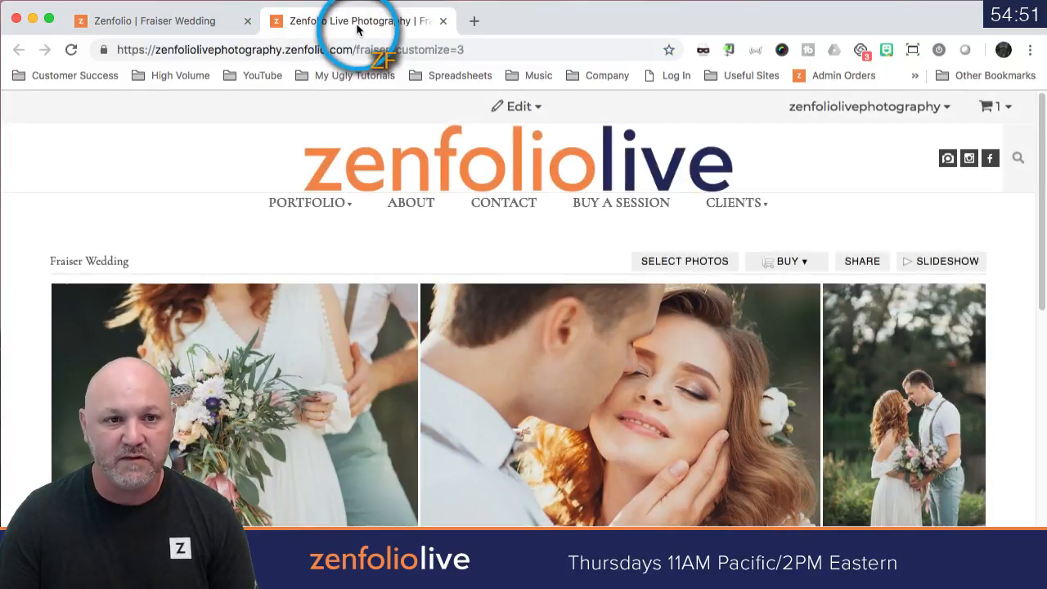
{"action": "left_click", "coordinate": [220, 25]}
{"action": "left_click", "coordinate": [344, 18]}
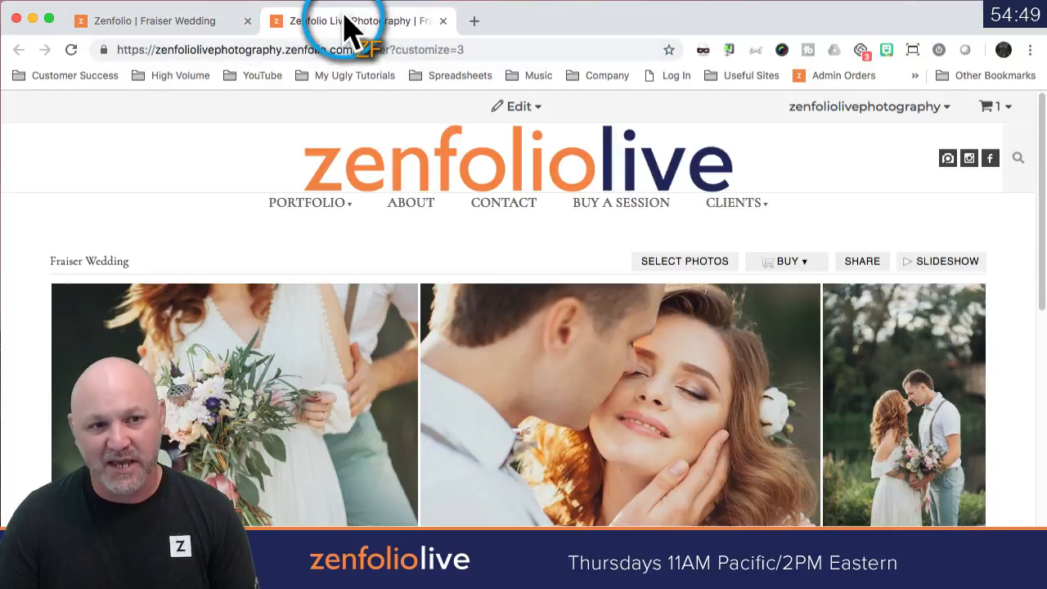
{"action": "left_click", "coordinate": [175, 21]}
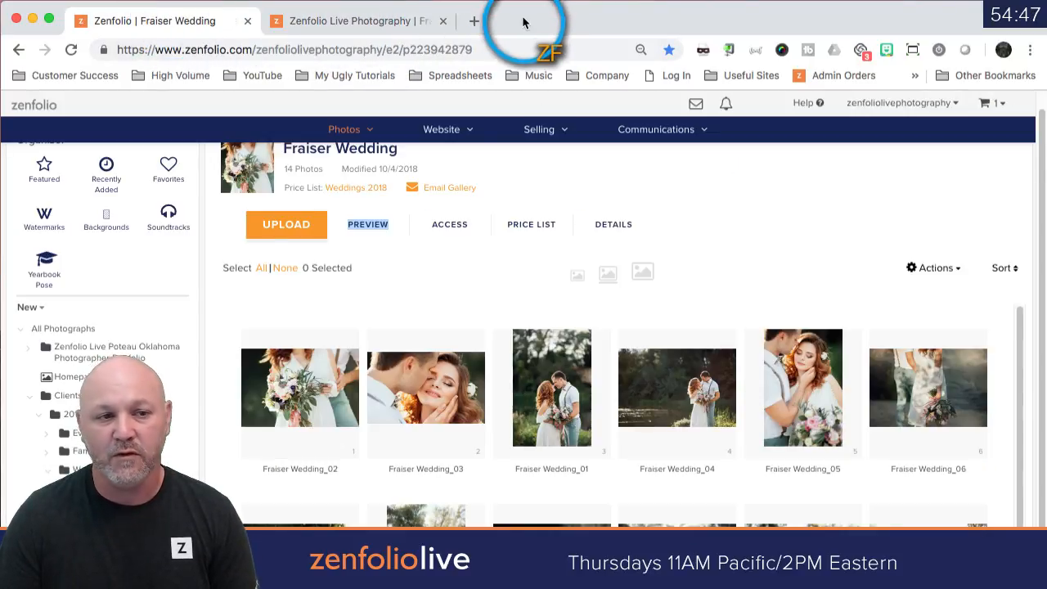
{"action": "left_click_drag", "start_coordinate": [525, 22], "coordinate": [531, 0]}
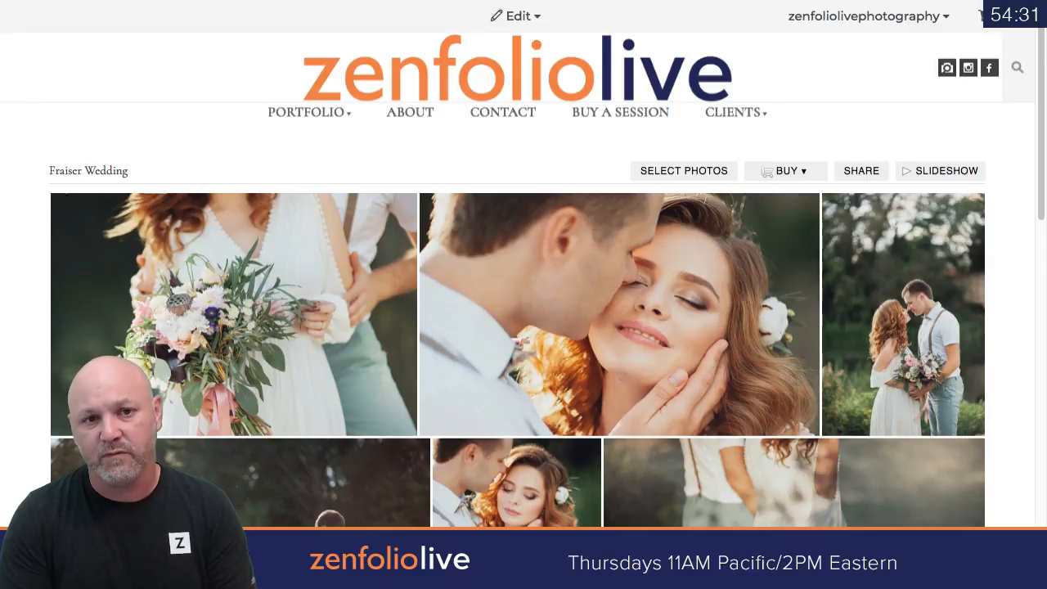
{"action": "left_click", "coordinate": [518, 15]}
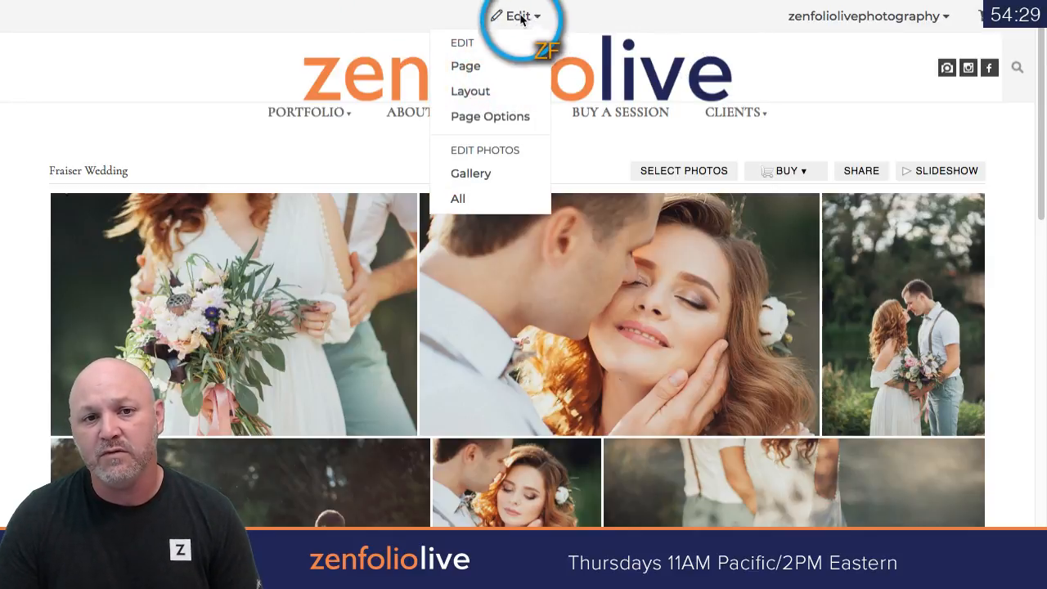
{"action": "left_click", "coordinate": [480, 68]}
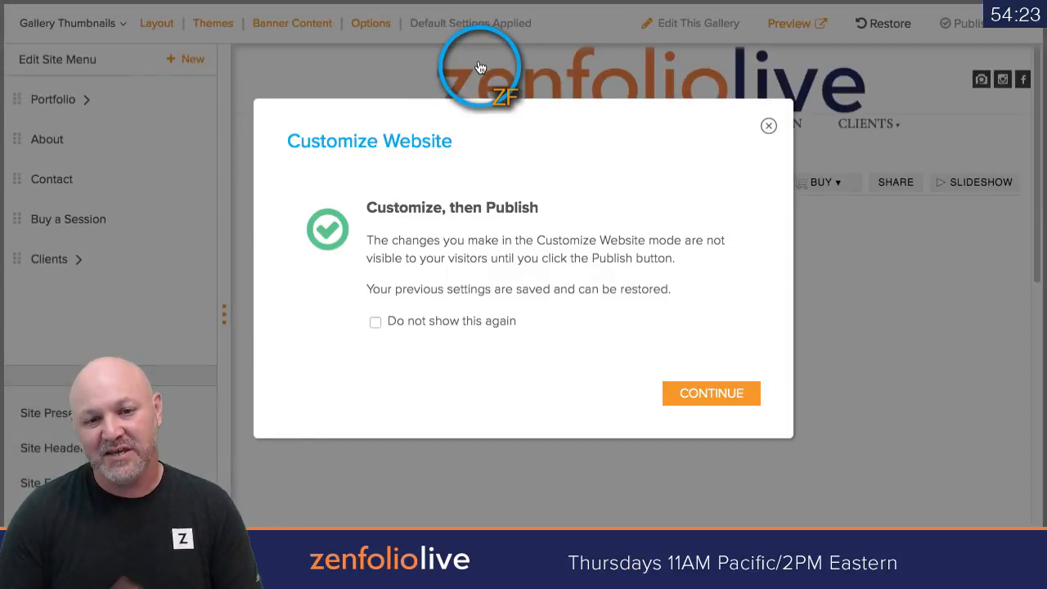
Acknowledge the customize-then-publish notice and open the Themes settings in a new tab
{"action": "left_click", "coordinate": [679, 395]}
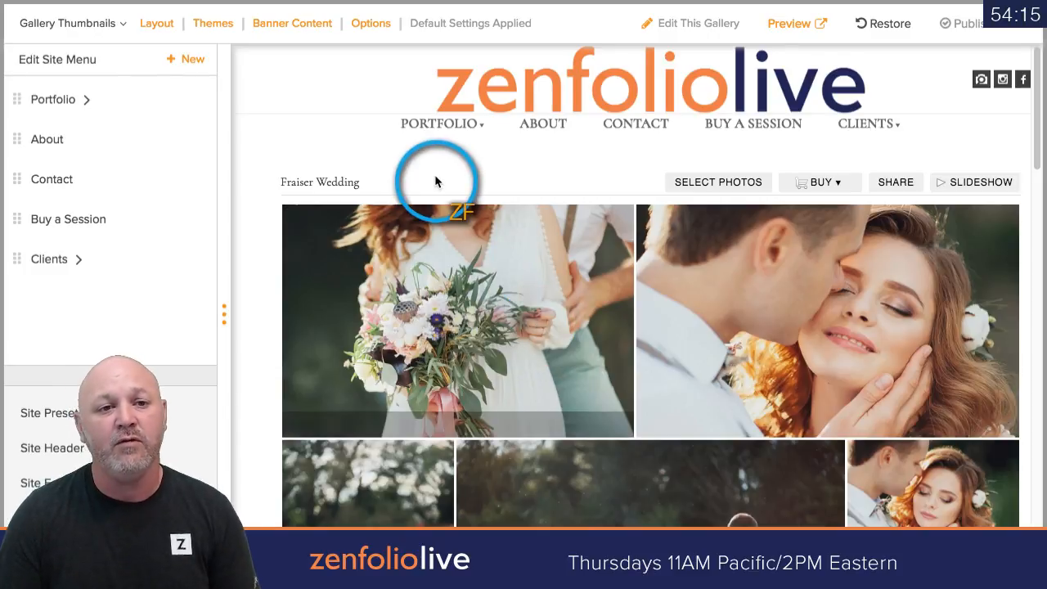
{"action": "right_click", "coordinate": [220, 30]}
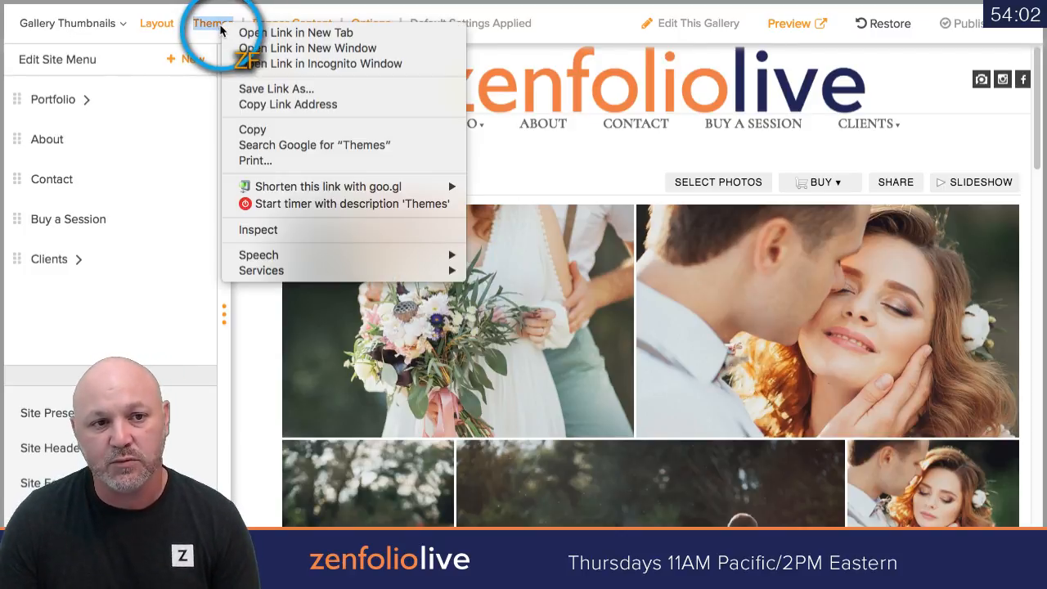
{"action": "left_click", "coordinate": [276, 36]}
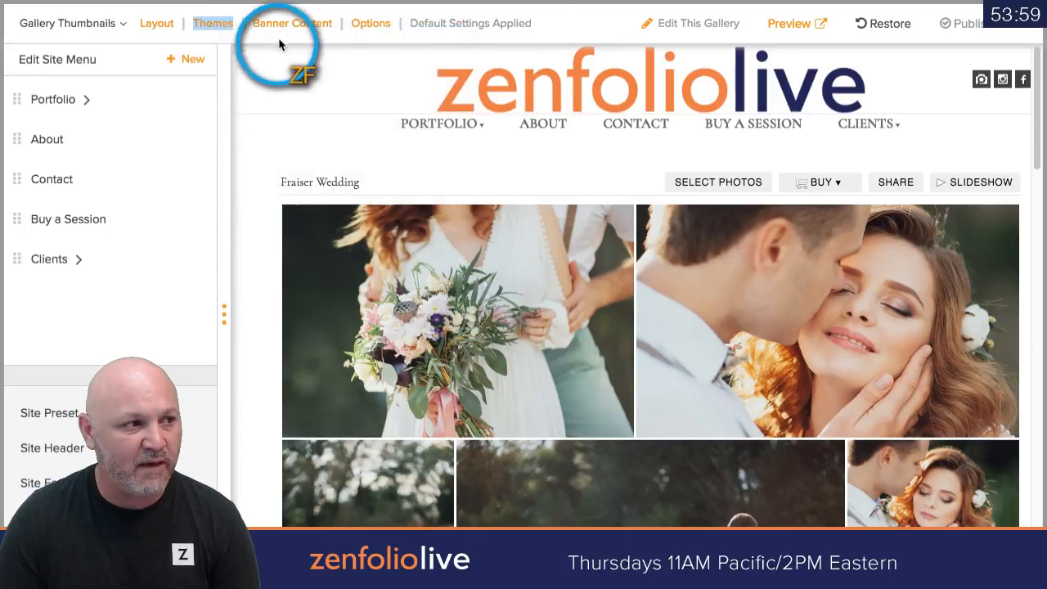
{"action": "key", "text": "ctrl+Tab"}
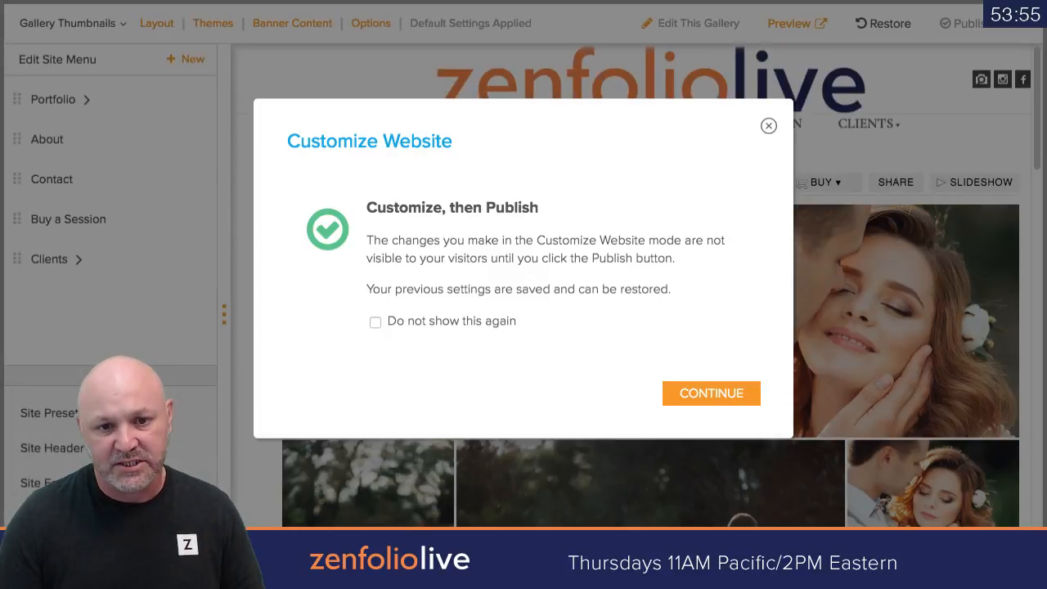
{"action": "left_click", "coordinate": [709, 396]}
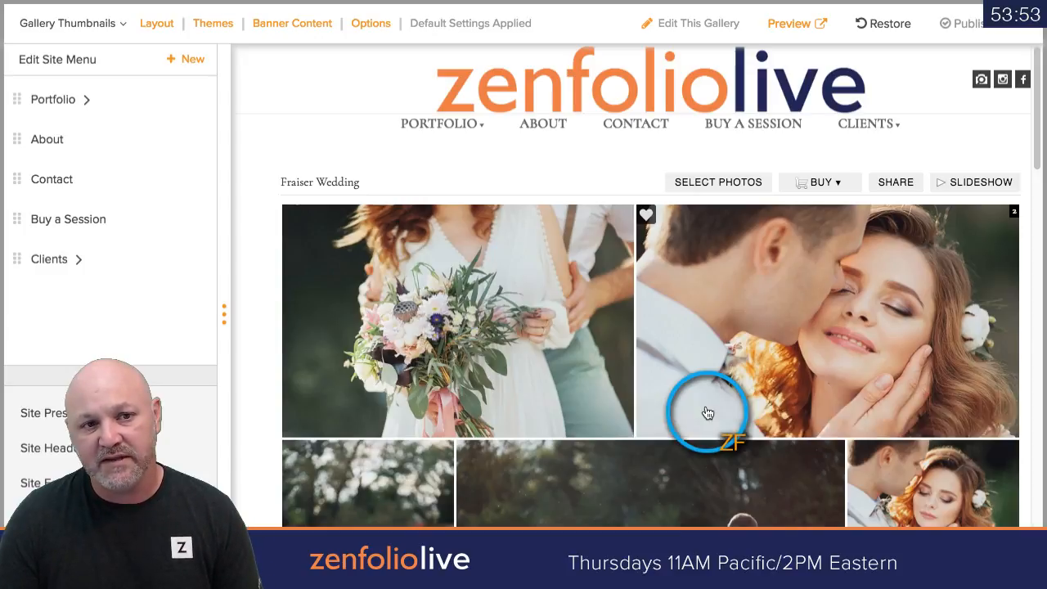
Turn off Use Default Settings, edit the Rosenvelt theme, and bring up its Theme Designer tab
{"action": "left_click", "coordinate": [211, 26]}
{"action": "left_click", "coordinate": [127, 73]}
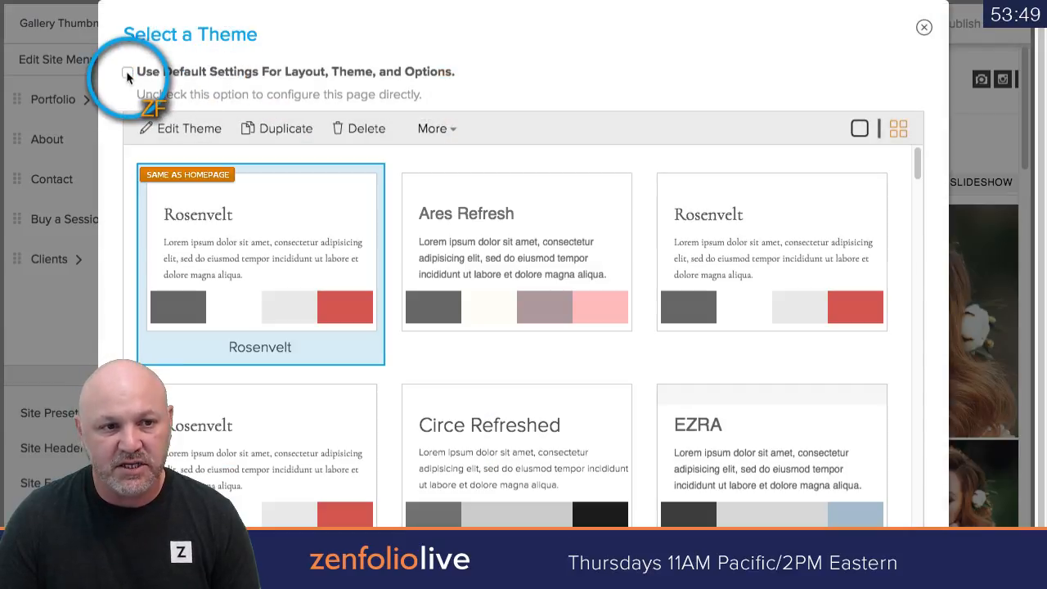
{"action": "left_click", "coordinate": [188, 131]}
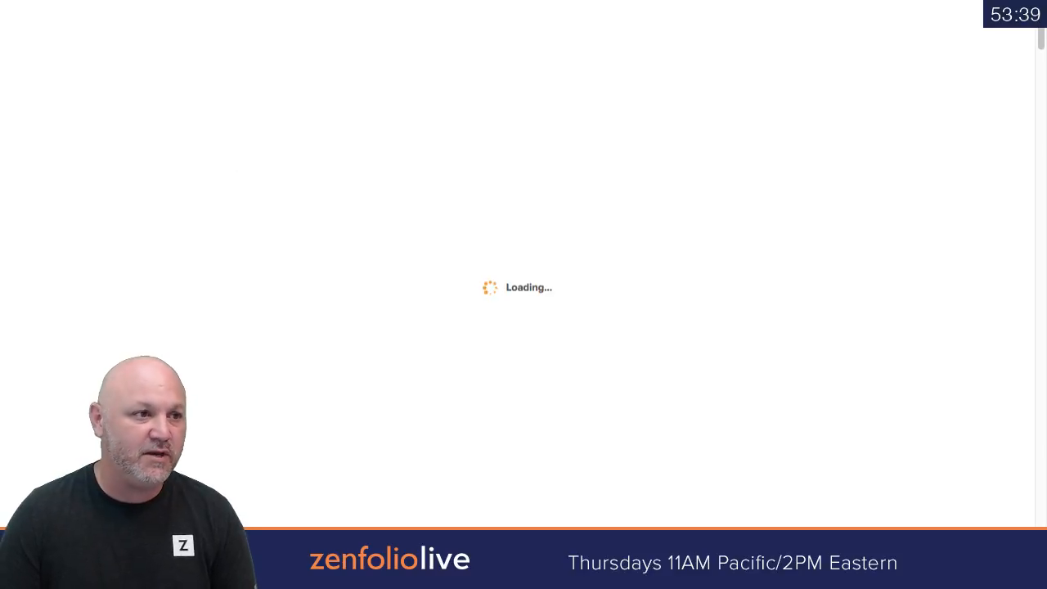
{"action": "left_click_drag", "start_coordinate": [808, 0], "coordinate": [808, 21]}
{"action": "left_click", "coordinate": [188, 24]}
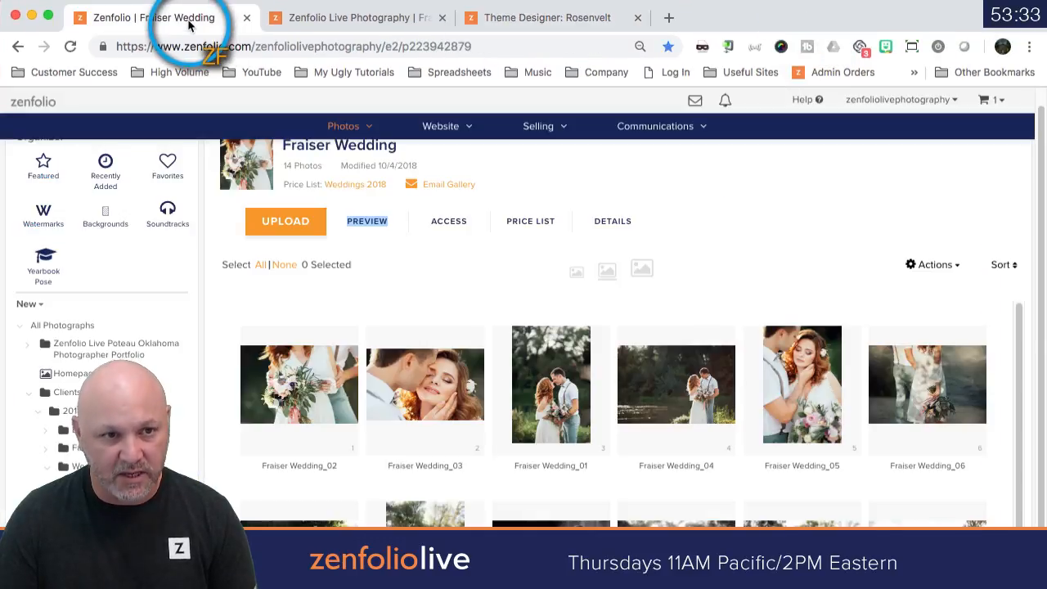
{"action": "left_click", "coordinate": [345, 24]}
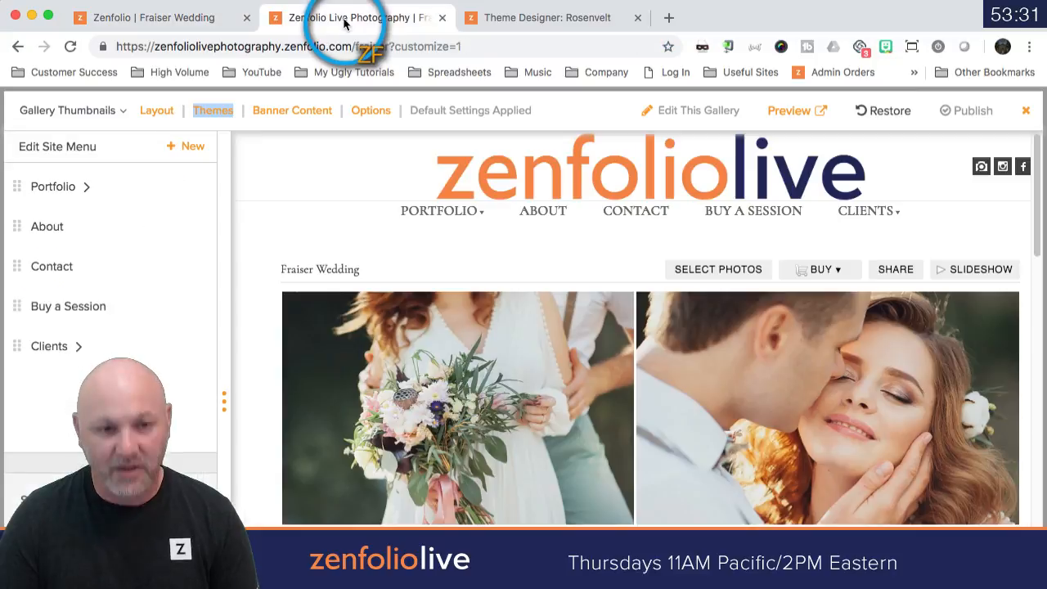
{"action": "left_click", "coordinate": [528, 22]}
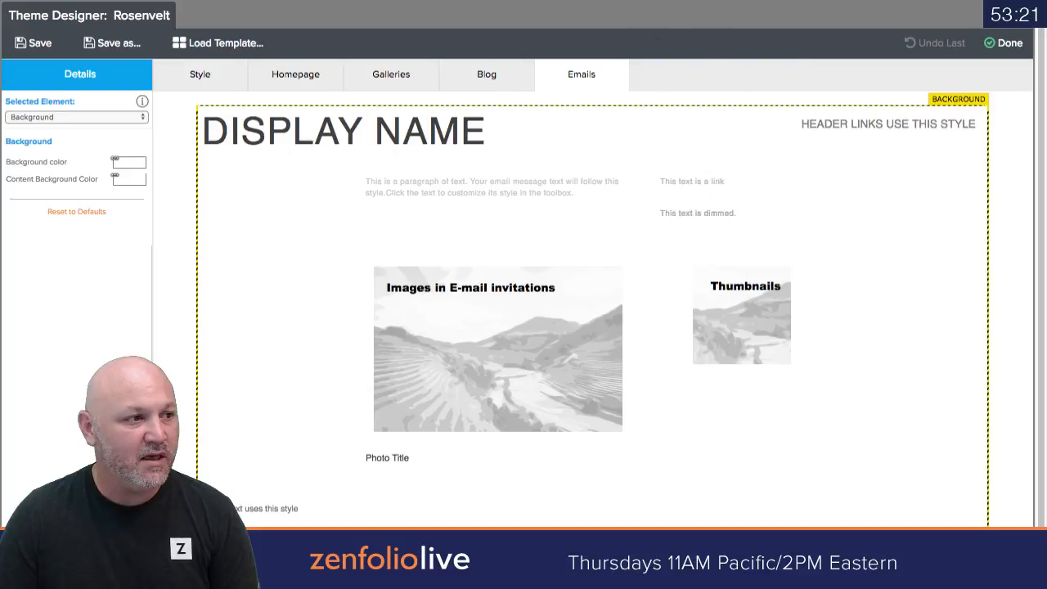
{"action": "left_click", "coordinate": [198, 85]}
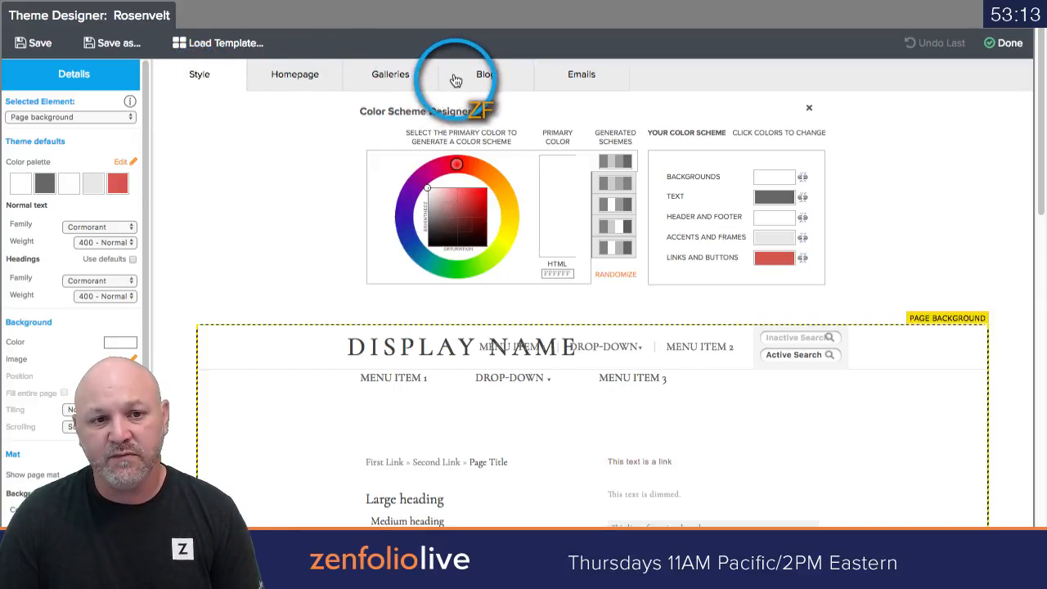
{"action": "left_click", "coordinate": [580, 82]}
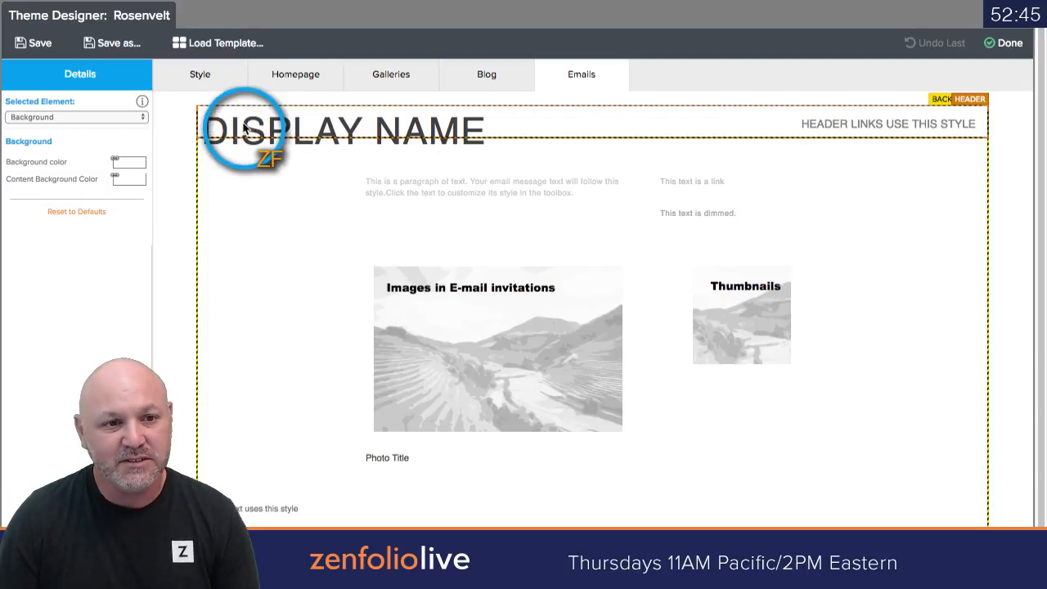
Select the email header and set its display name to 25px Arial Black
{"action": "left_click", "coordinate": [245, 135]}
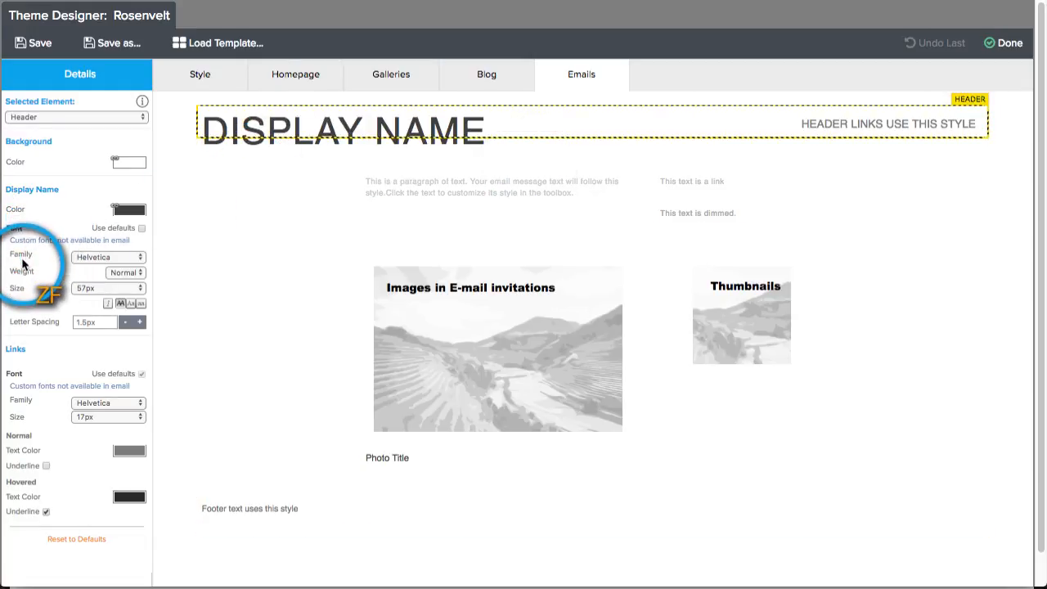
{"action": "left_click", "coordinate": [136, 290]}
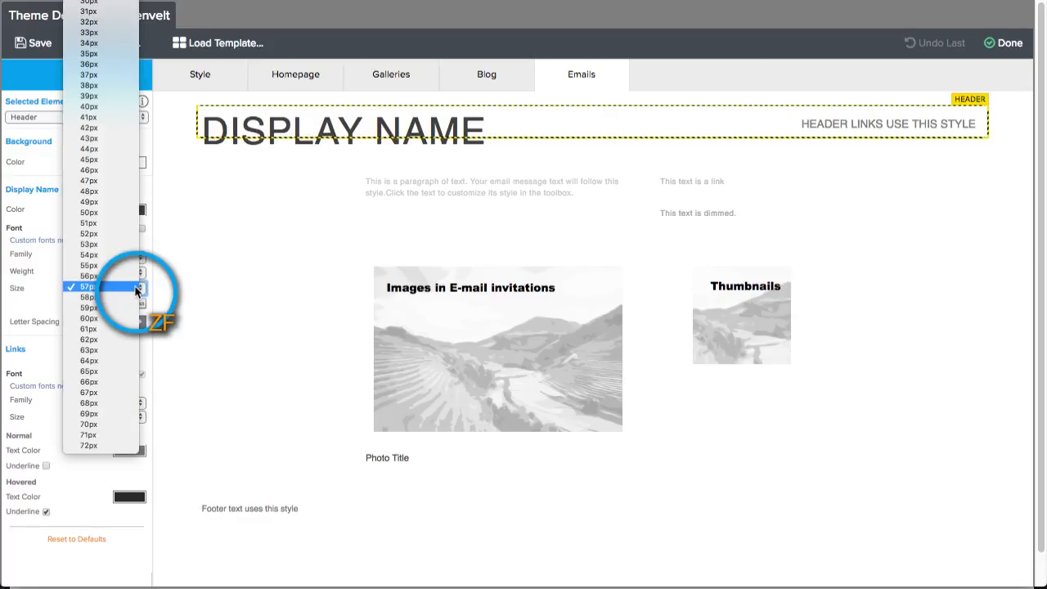
{"action": "scroll", "coordinate": [137, 290], "scroll_direction": "up", "scroll_amount": 5}
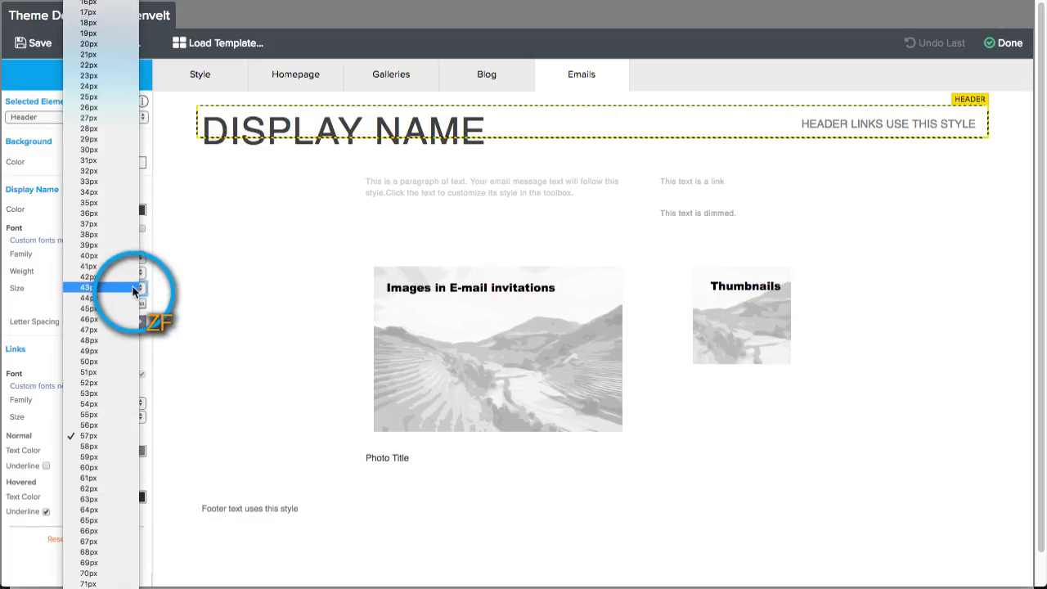
{"action": "left_click", "coordinate": [102, 103]}
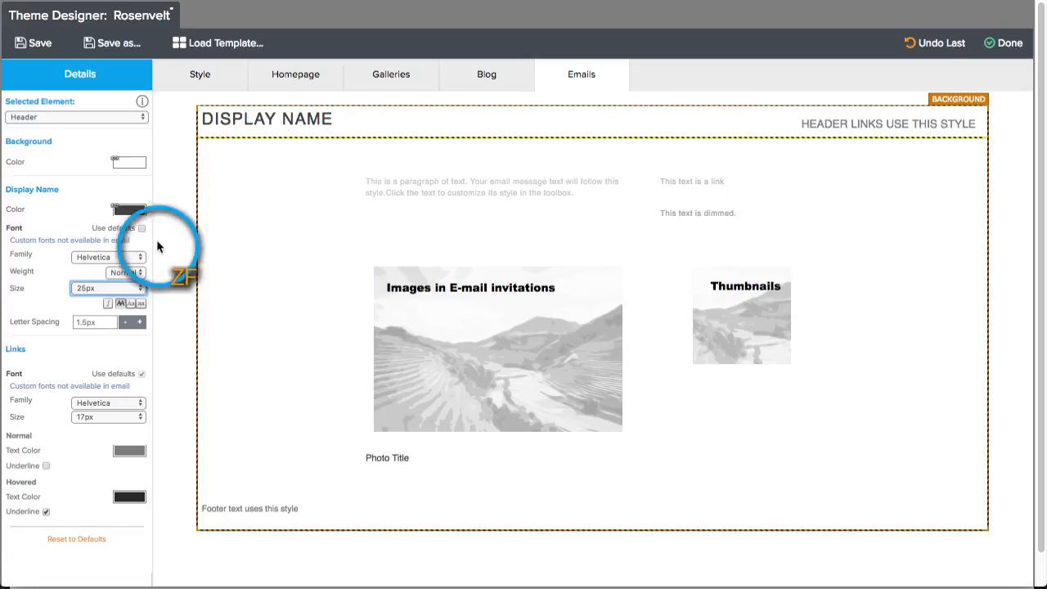
{"action": "left_click", "coordinate": [101, 264]}
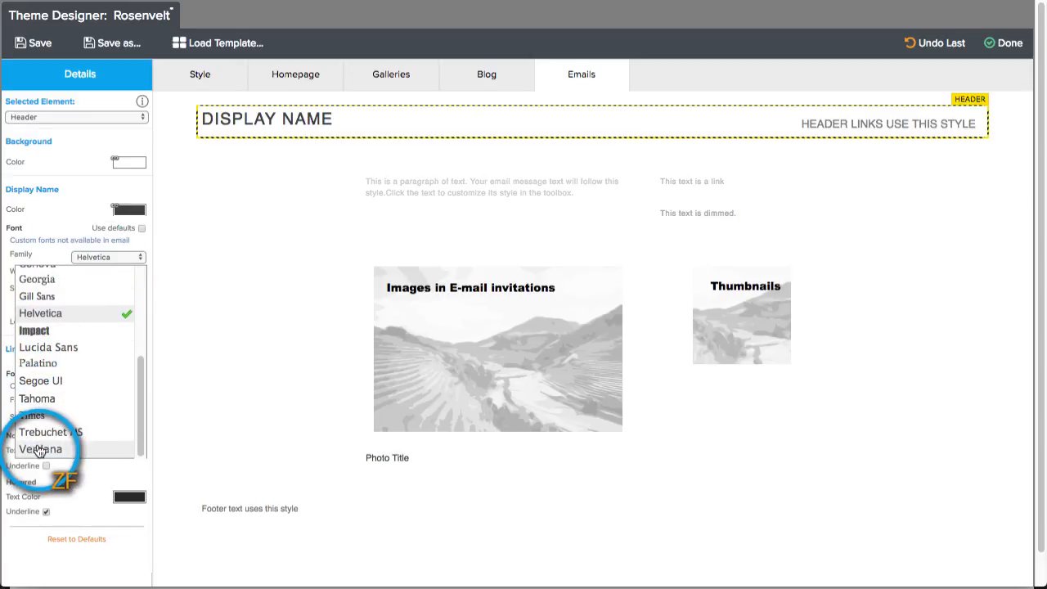
{"action": "scroll", "coordinate": [45, 364], "scroll_direction": "down", "scroll_amount": 2}
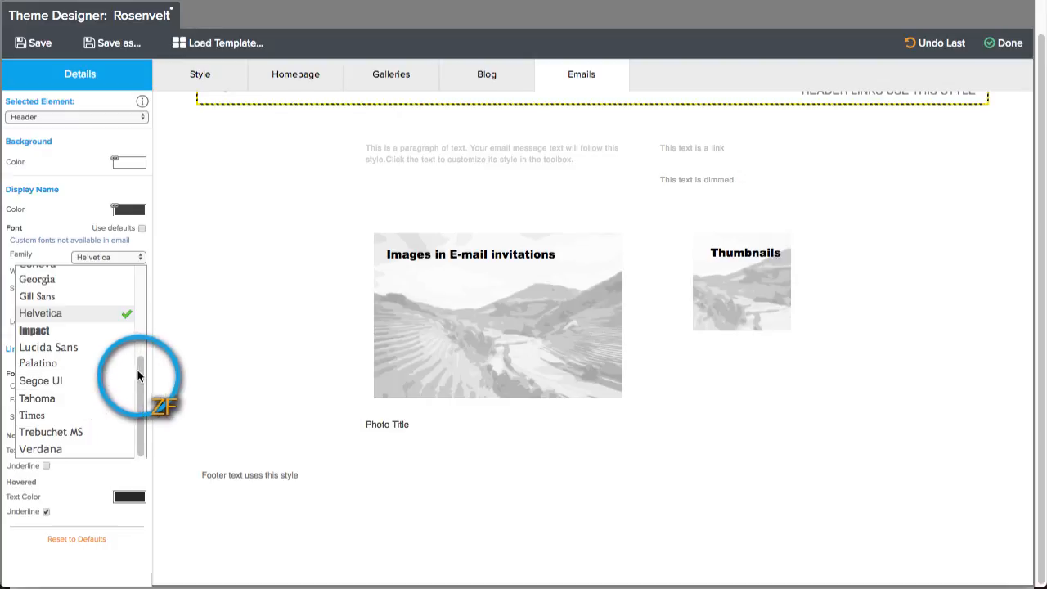
{"action": "left_click_drag", "start_coordinate": [136, 369], "coordinate": [114, 291]}
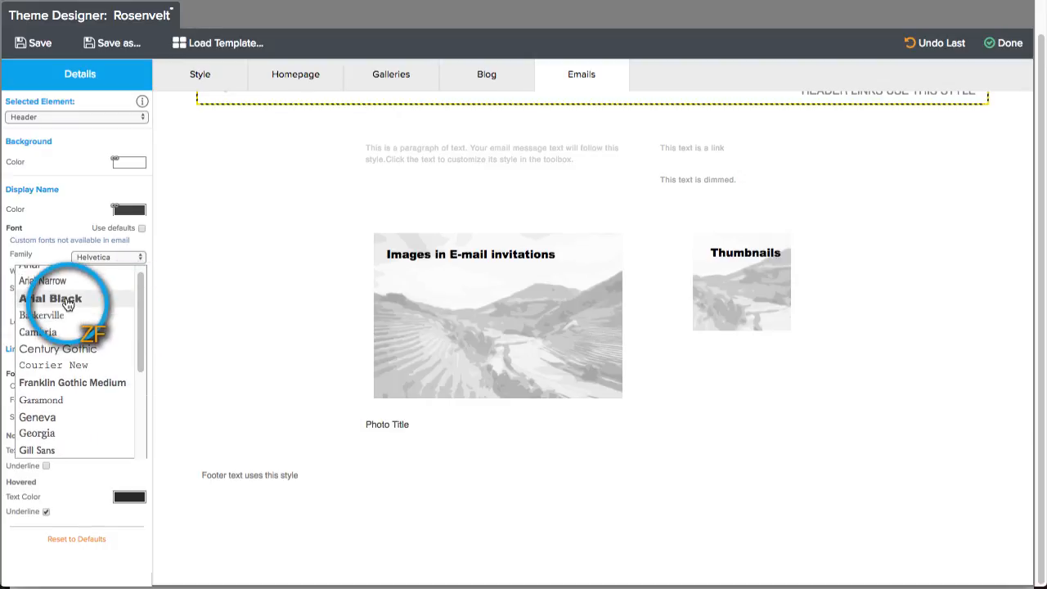
{"action": "left_click", "coordinate": [98, 296]}
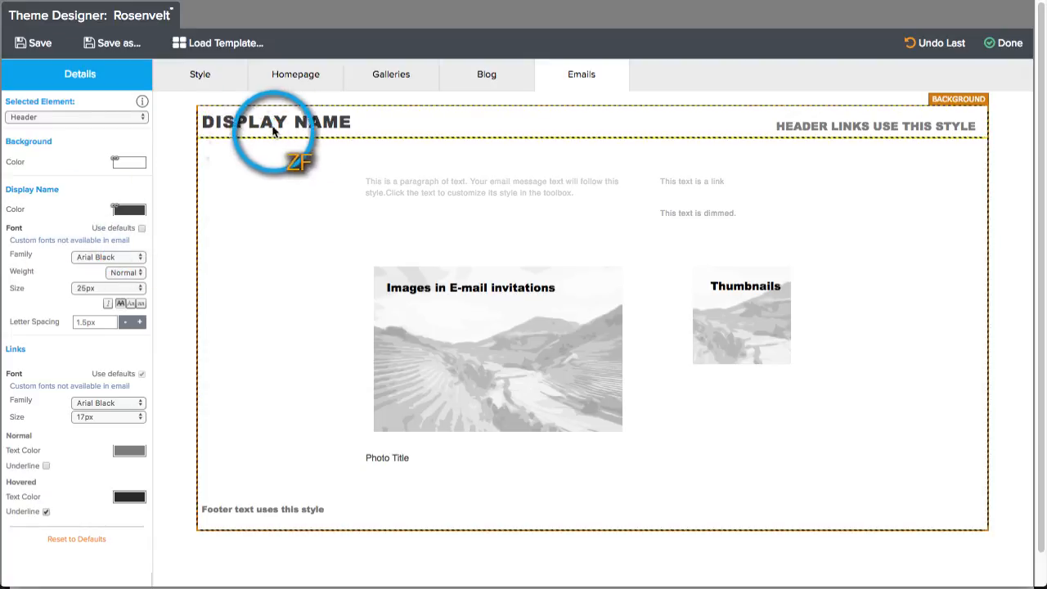
{"action": "left_click", "coordinate": [127, 214]}
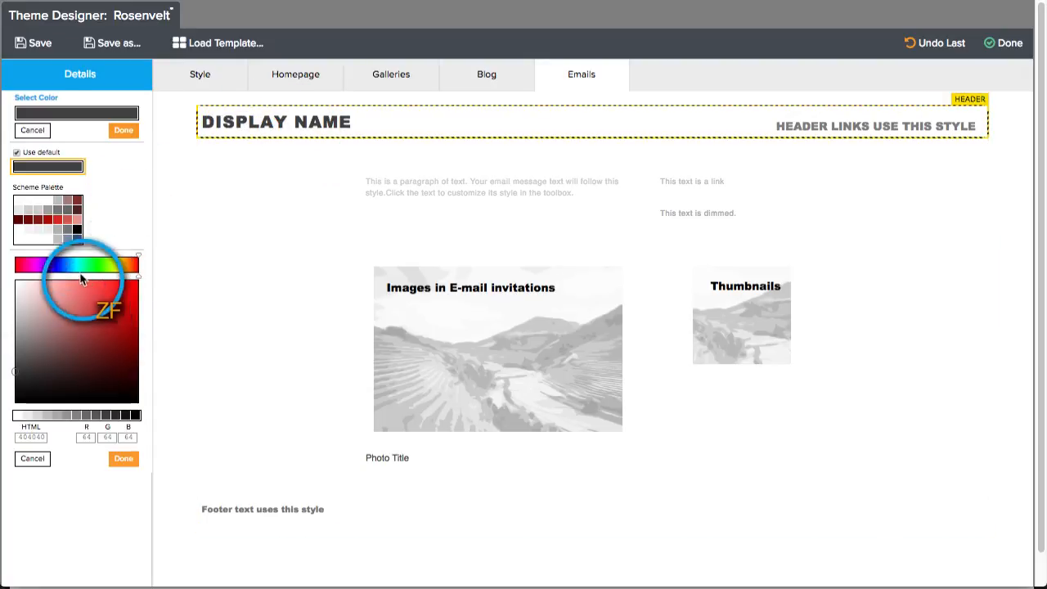
Pick a violet hue for the email header's display name colour
{"action": "left_click", "coordinate": [51, 264]}
{"action": "left_click_drag", "start_coordinate": [90, 293], "coordinate": [137, 283]}
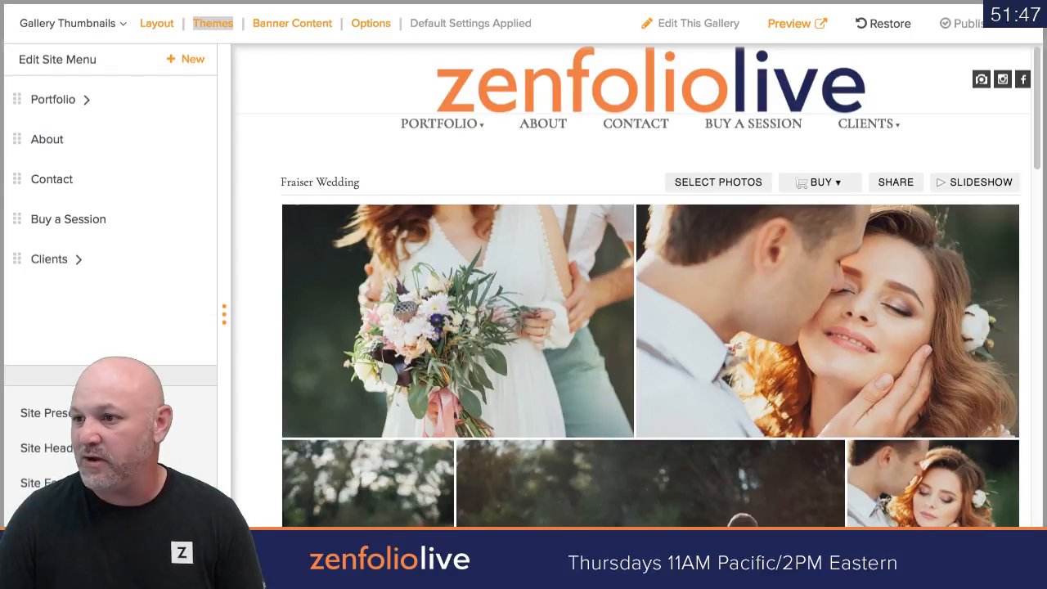
Measure the logo's navy with Digital Color Meter (R 31, G 39, B 88), then return to the Theme Designer
{"action": "left_click_drag", "start_coordinate": [1046, 266], "coordinate": [768, 162]}
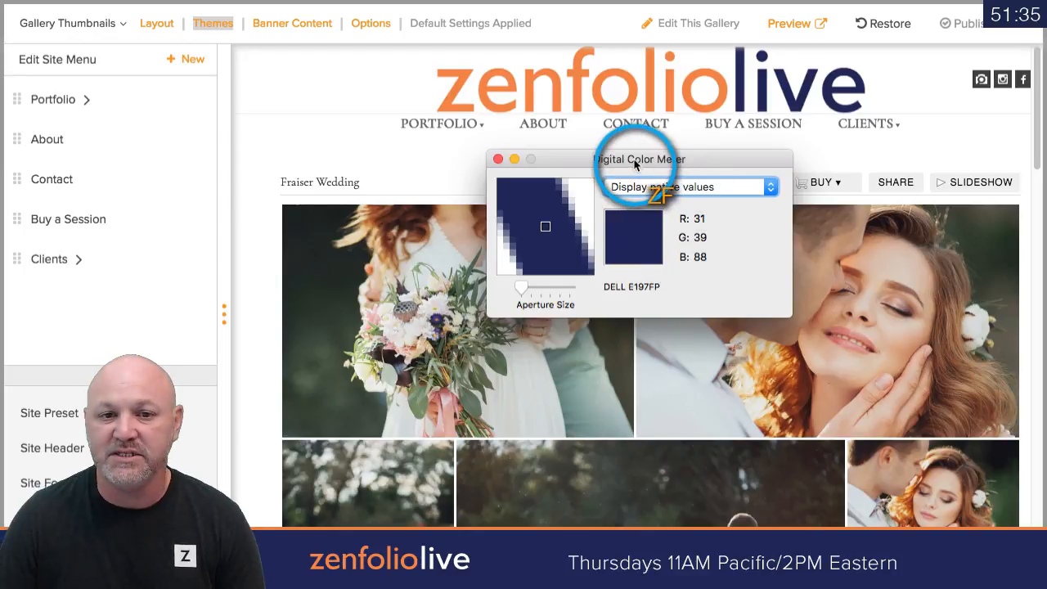
{"action": "left_click_drag", "start_coordinate": [637, 164], "coordinate": [1040, 491]}
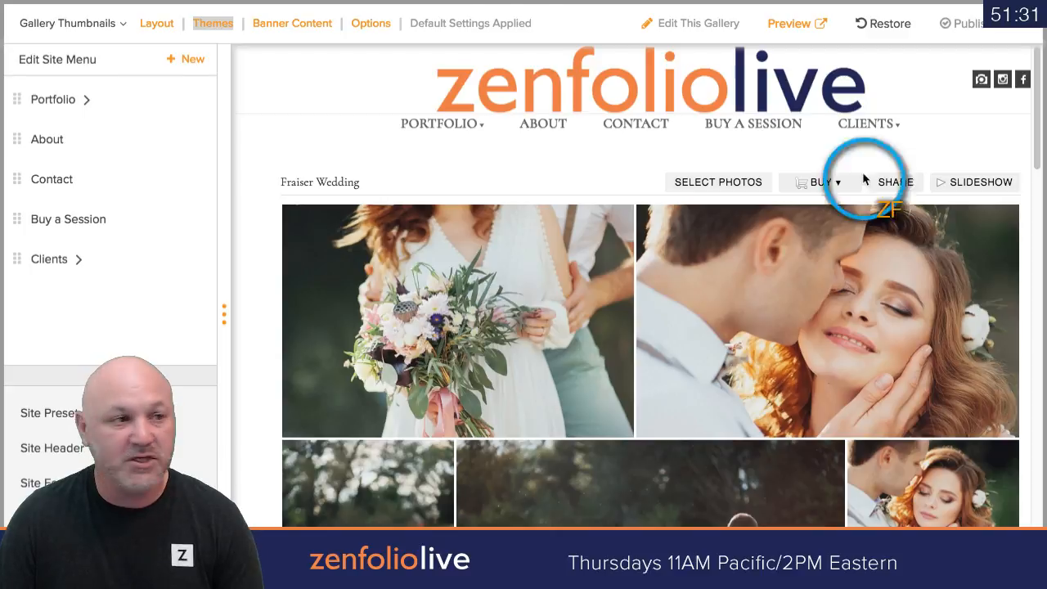
{"action": "left_click", "coordinate": [582, 0]}
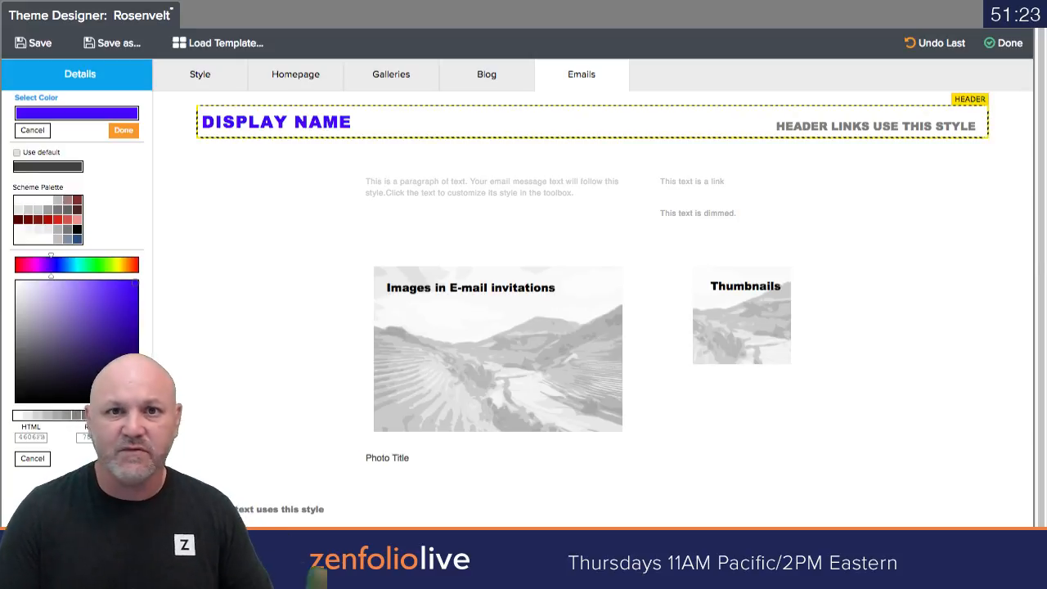
Set the header display name colour to RGB 31, 39, 80 (navy 1F2750)
{"action": "left_click", "coordinate": [847, 166]}
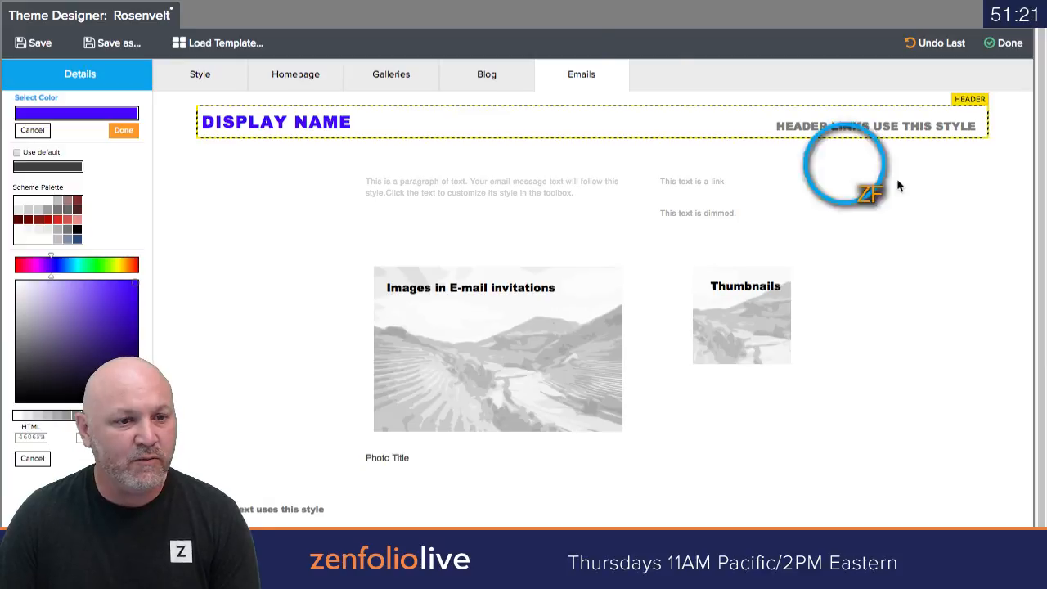
{"action": "left_click", "coordinate": [275, 130]}
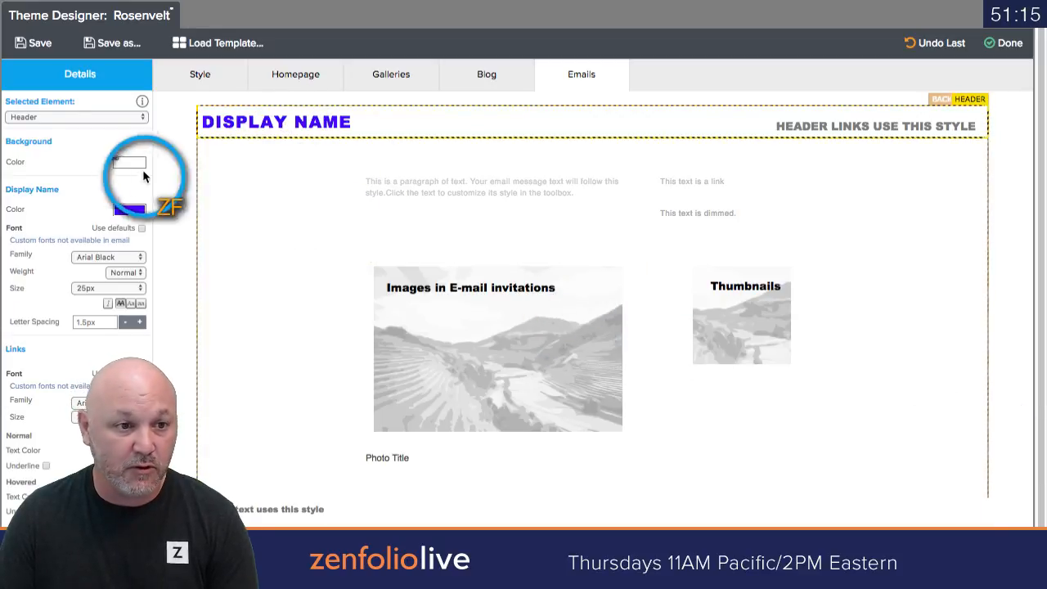
{"action": "left_click", "coordinate": [131, 212]}
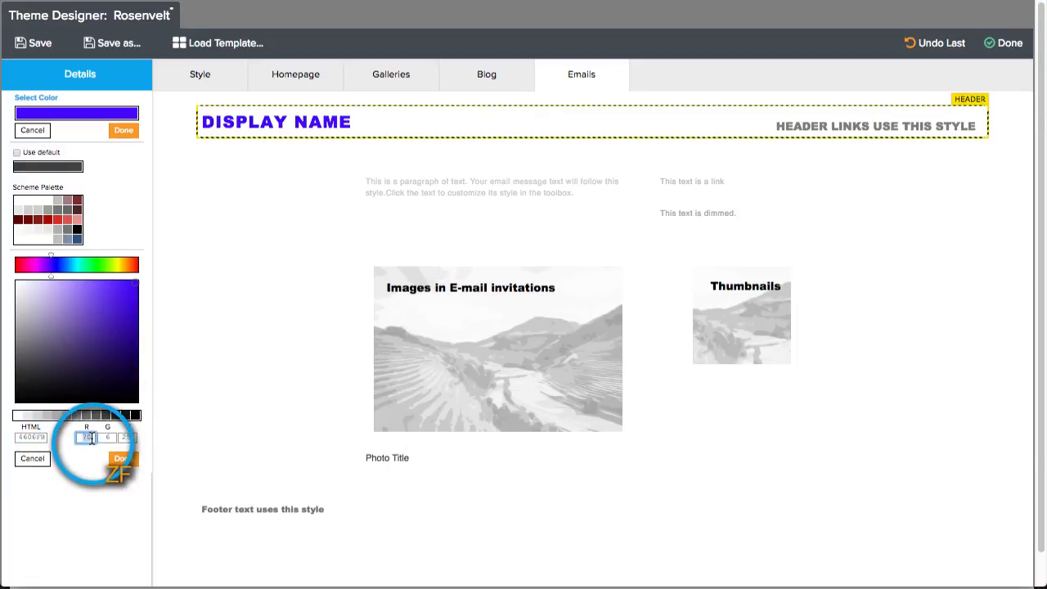
{"action": "type", "text": "31"}
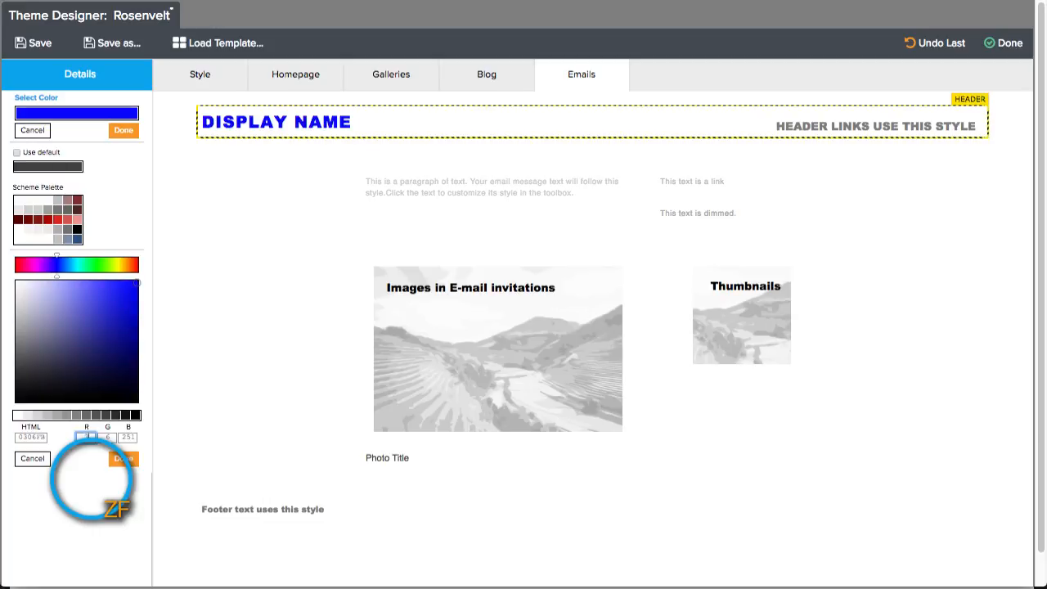
{"action": "left_click", "coordinate": [105, 439]}
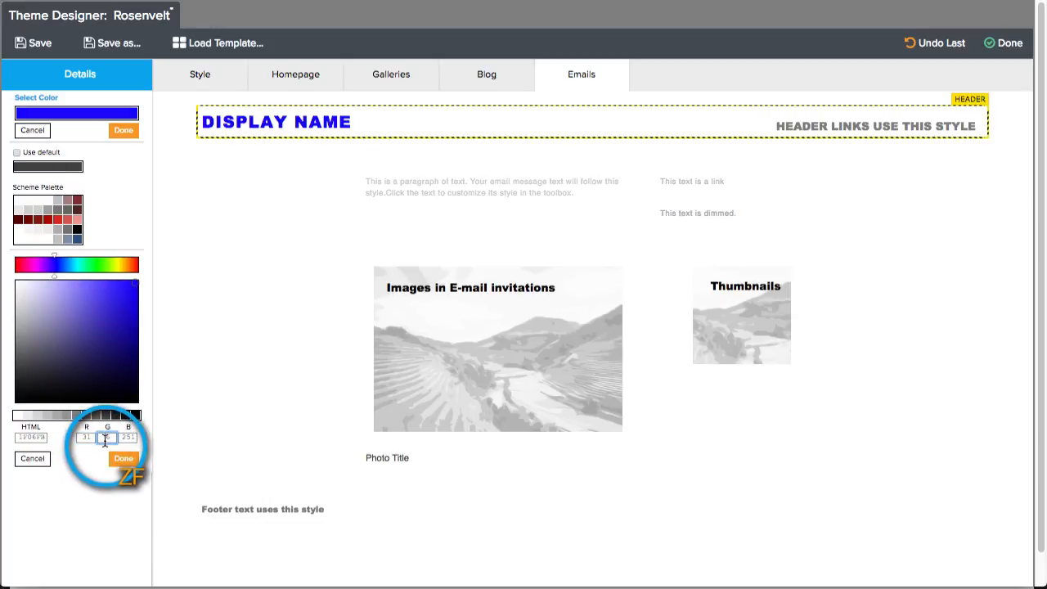
{"action": "type", "text": "39"}
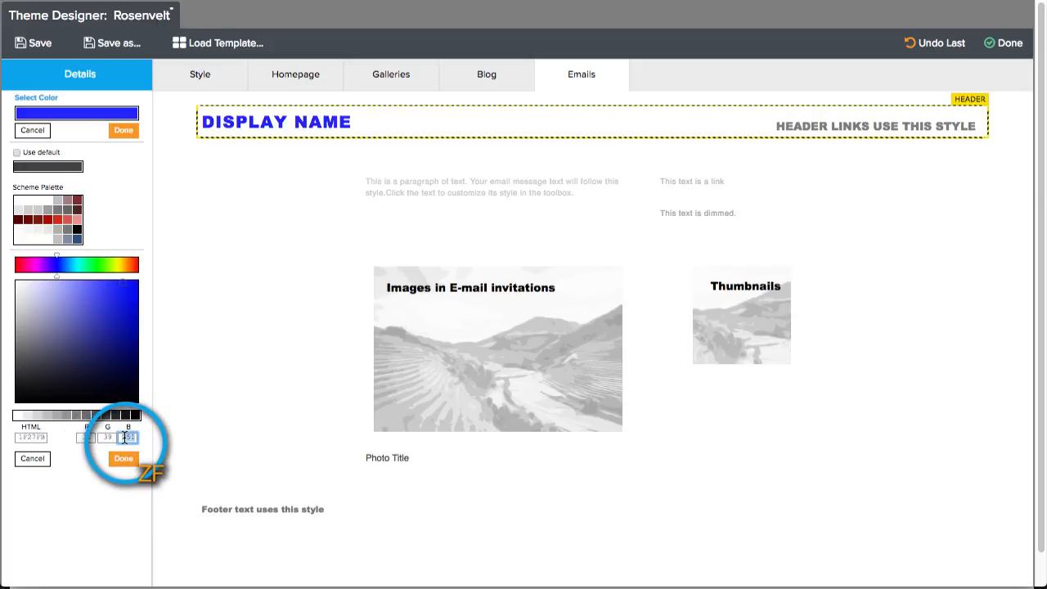
{"action": "left_click", "coordinate": [128, 438]}
{"action": "type", "text": "80"}
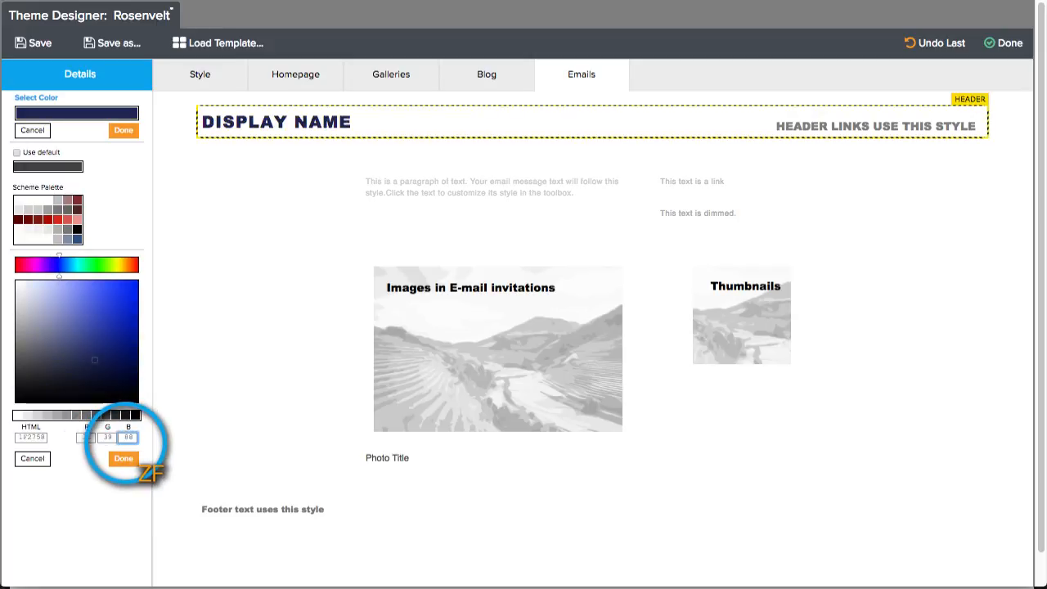
{"action": "left_click", "coordinate": [123, 458]}
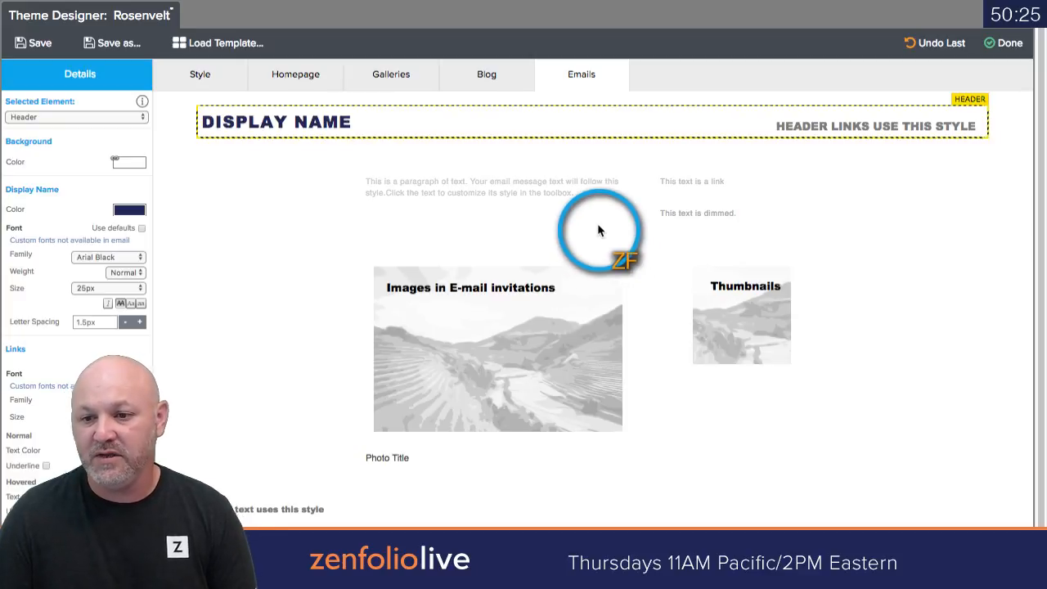
Make the email sample paragraph text black and 15px
{"action": "left_click", "coordinate": [493, 185]}
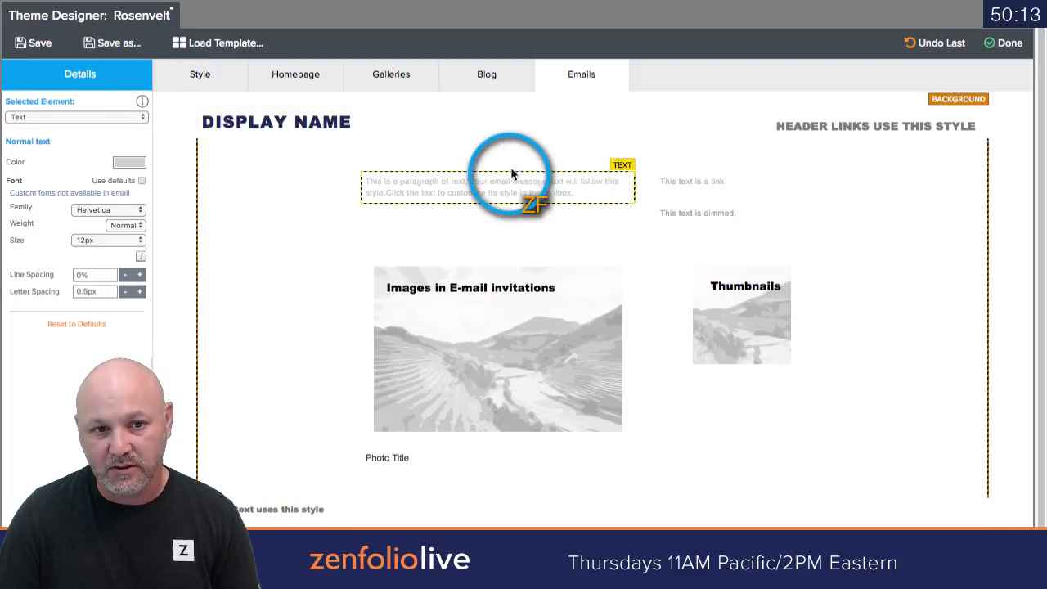
{"action": "left_click", "coordinate": [116, 168]}
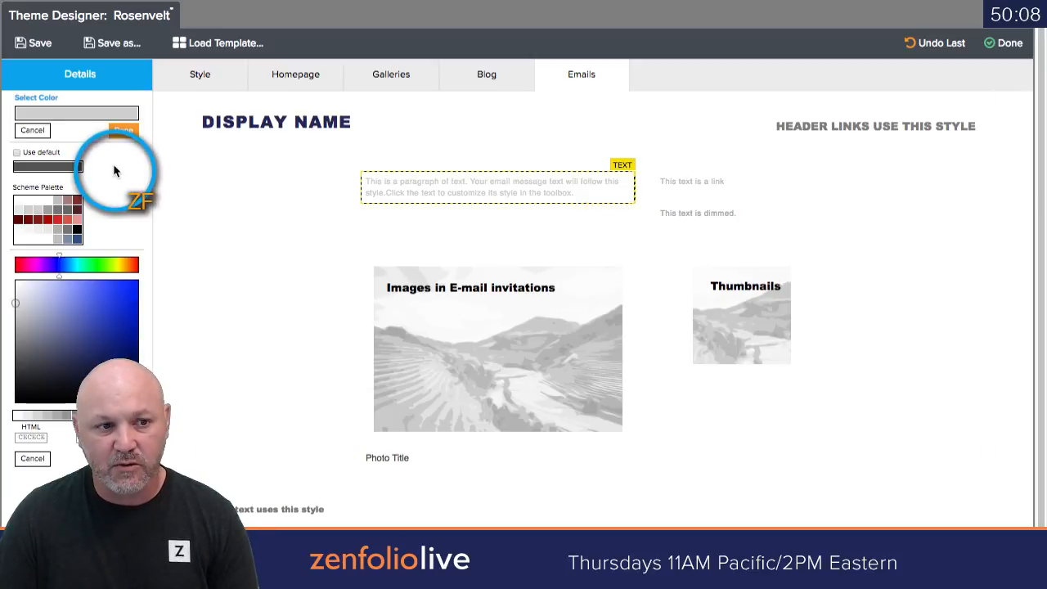
{"action": "left_click", "coordinate": [78, 231]}
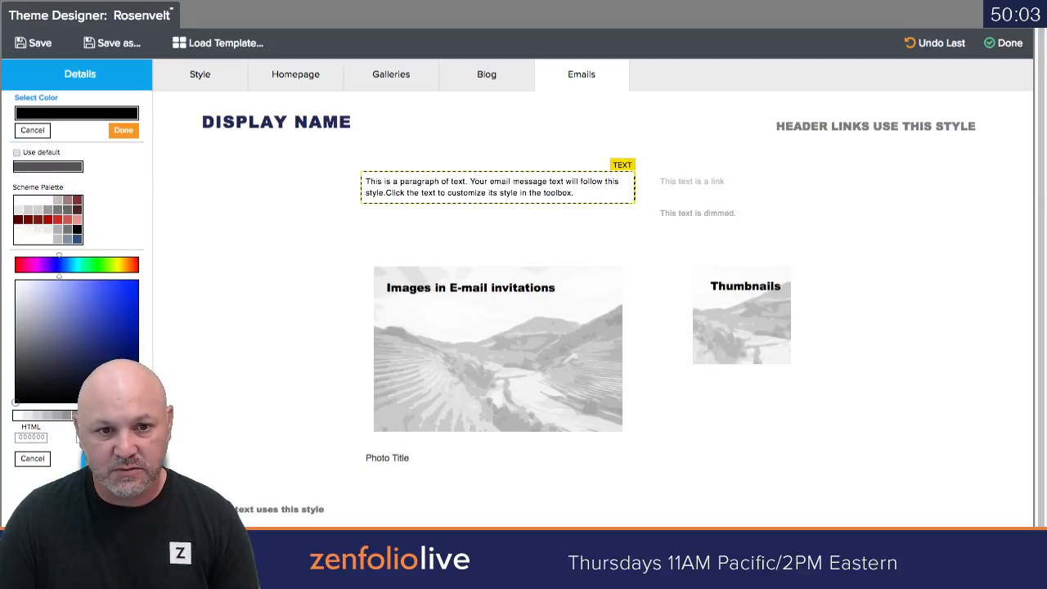
{"action": "left_click", "coordinate": [114, 459]}
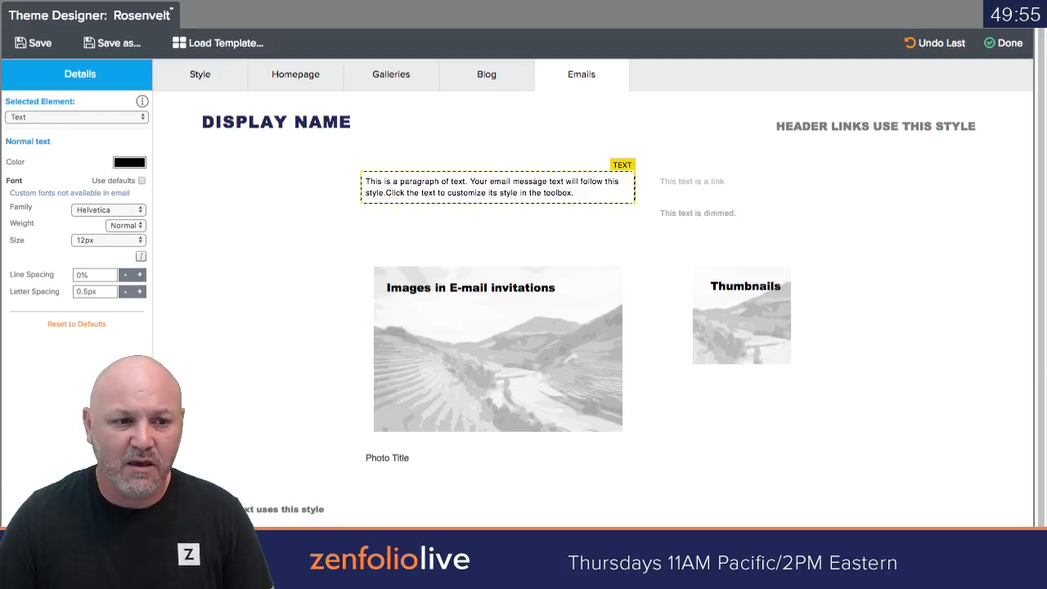
{"action": "left_click", "coordinate": [135, 242]}
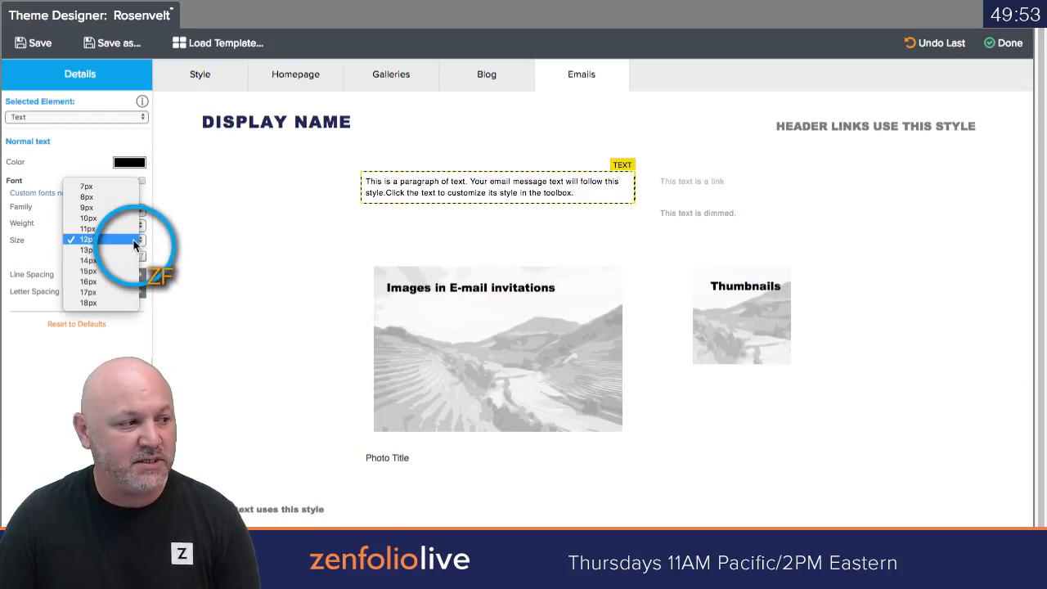
{"action": "left_click", "coordinate": [106, 276]}
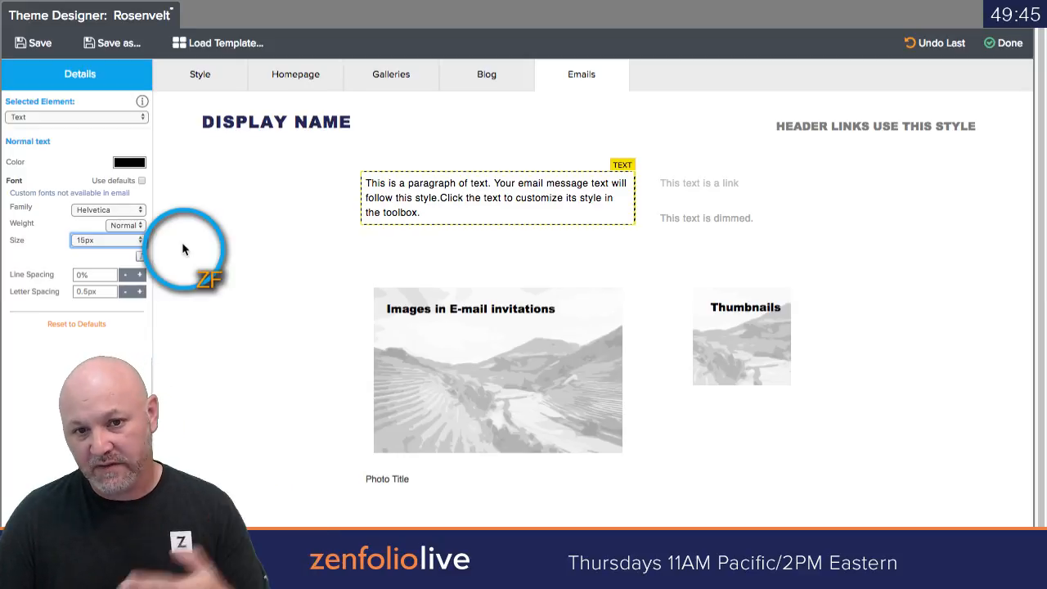
Colour the email link text blue, with a dark blue hover colour from the Scheme Palette
{"action": "left_click", "coordinate": [696, 192]}
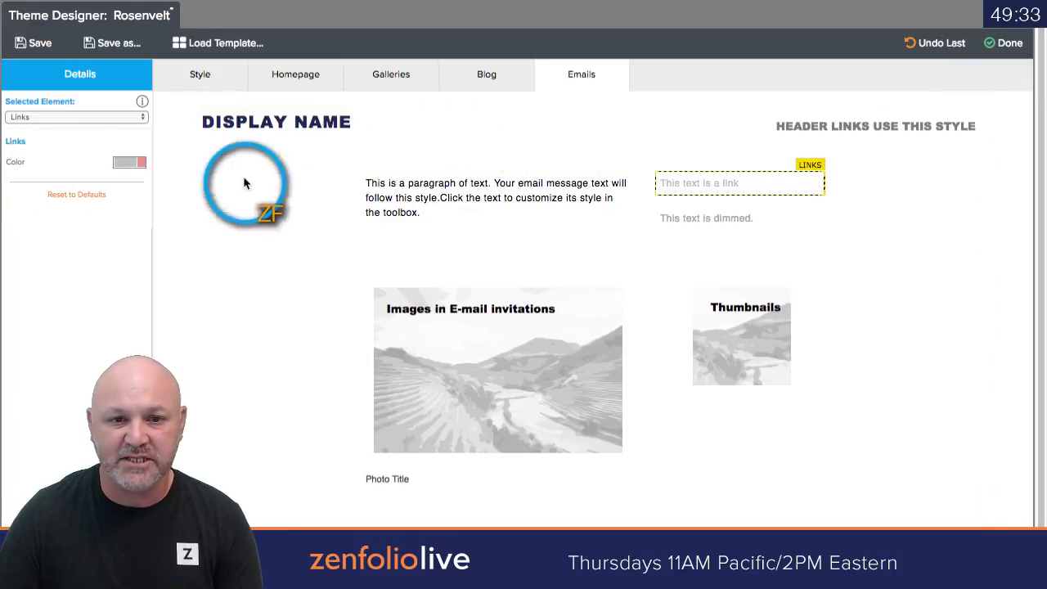
{"action": "left_click", "coordinate": [129, 163]}
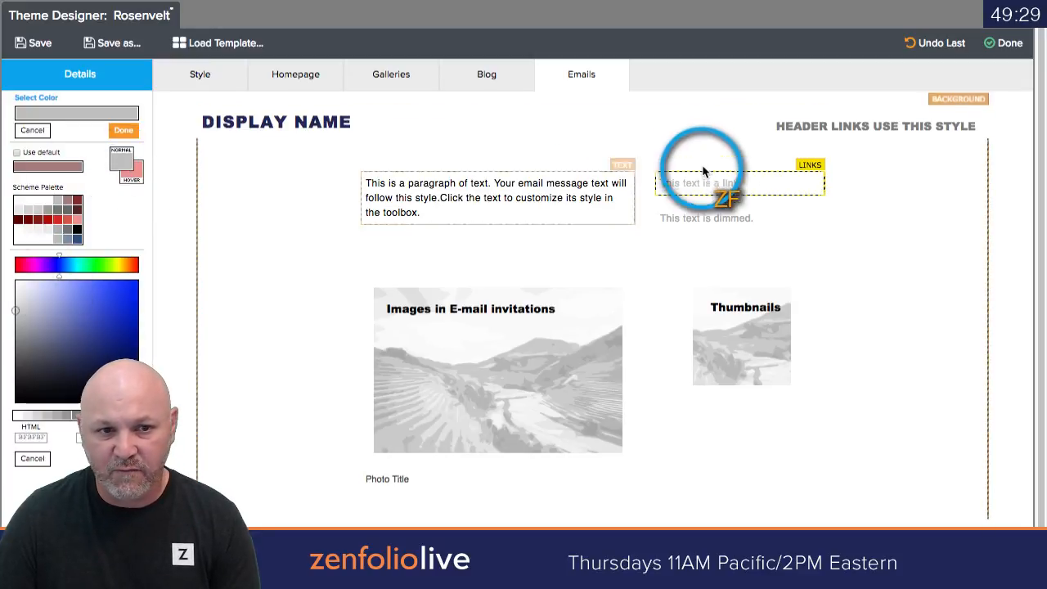
{"action": "left_click", "coordinate": [117, 290]}
{"action": "left_click", "coordinate": [117, 288]}
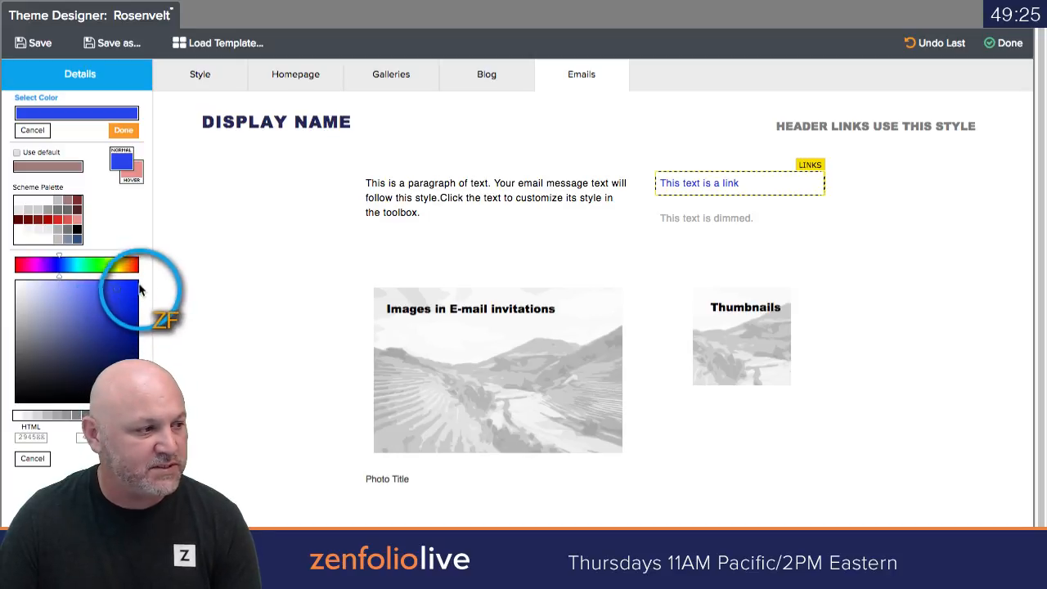
{"action": "left_click", "coordinate": [130, 169]}
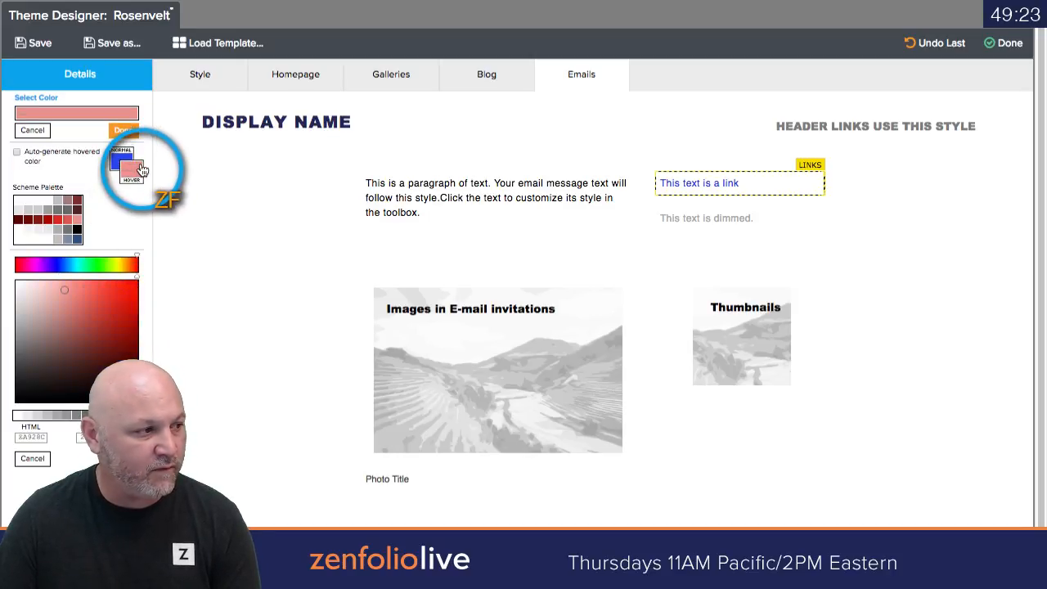
{"action": "left_click", "coordinate": [76, 239]}
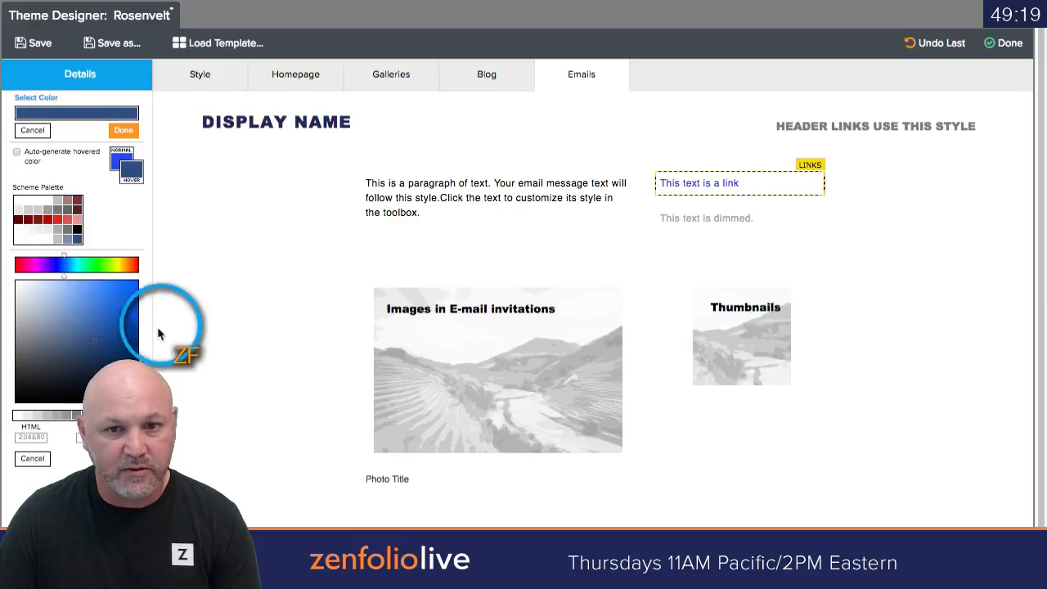
{"action": "left_click", "coordinate": [125, 459]}
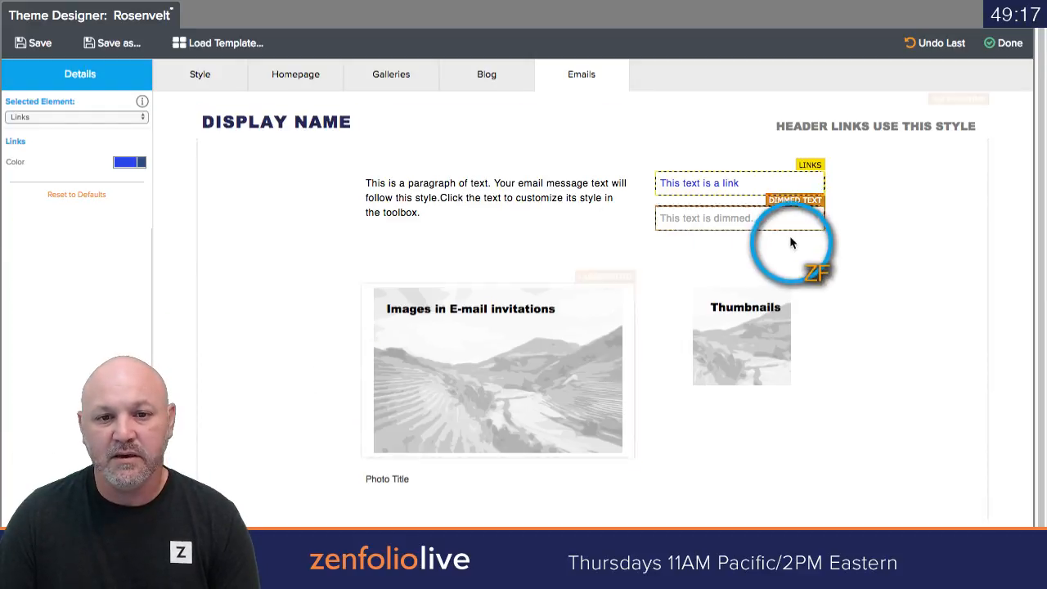
{"action": "left_click", "coordinate": [831, 238]}
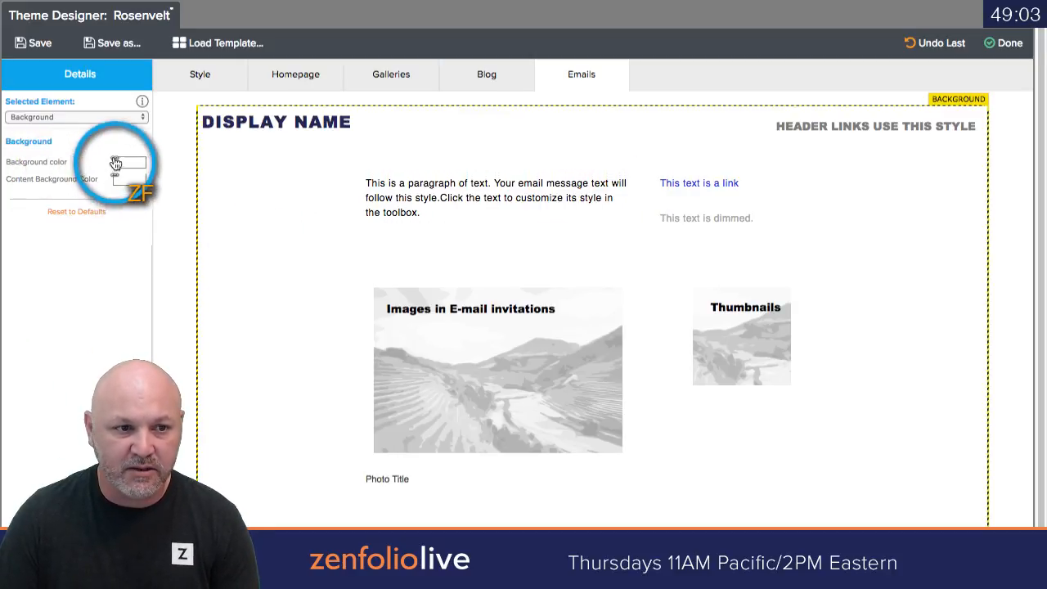
Save the Rosenvelt theme's email edits from the Theme Designer toolbar
{"action": "scroll", "coordinate": [374, 269], "scroll_direction": "down", "scroll_amount": 1}
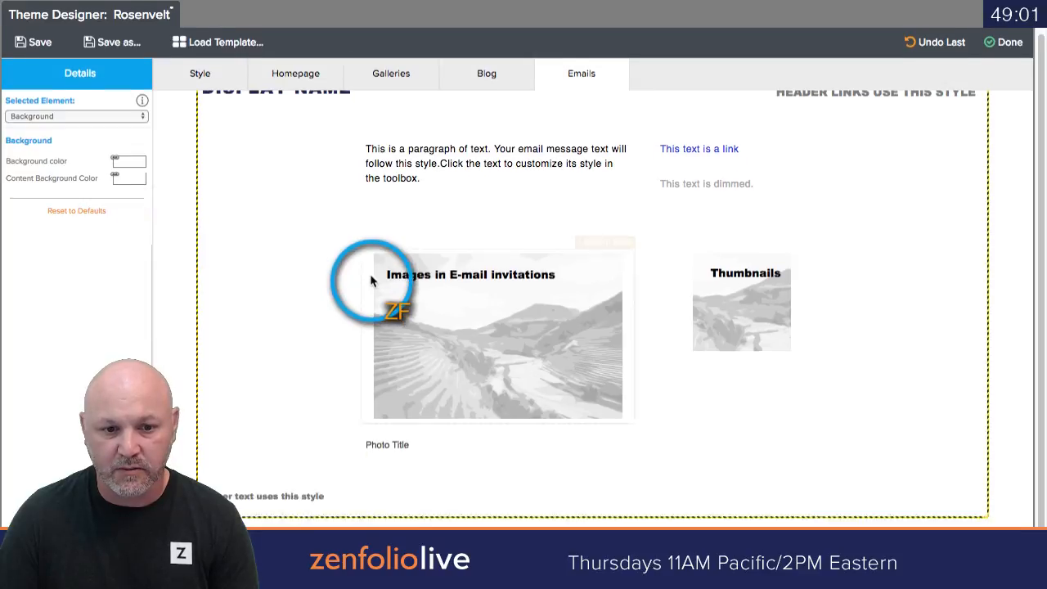
{"action": "scroll", "coordinate": [311, 285], "scroll_direction": "up", "scroll_amount": 1}
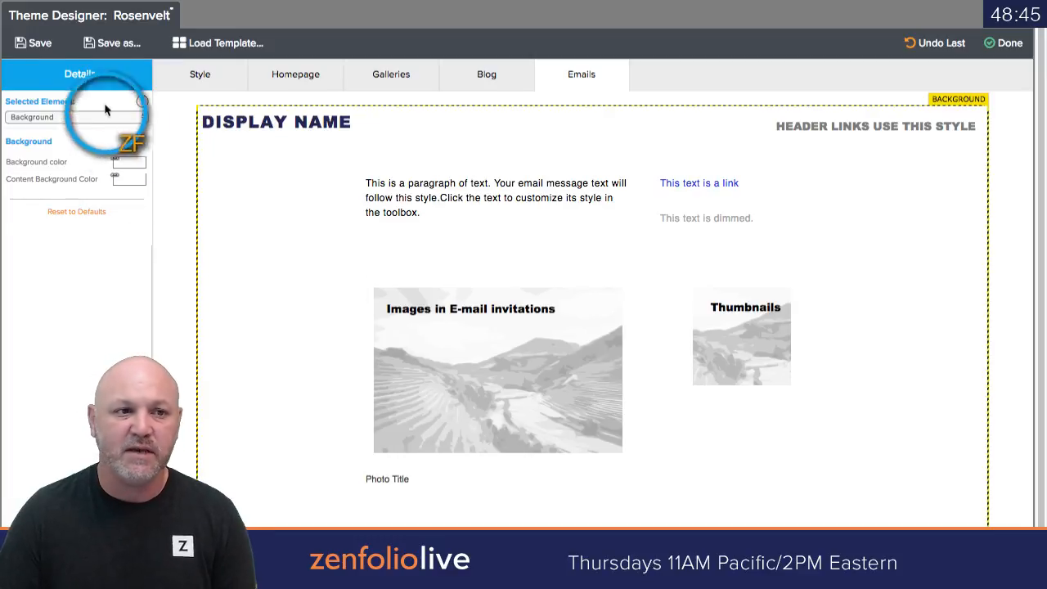
{"action": "left_click", "coordinate": [34, 50]}
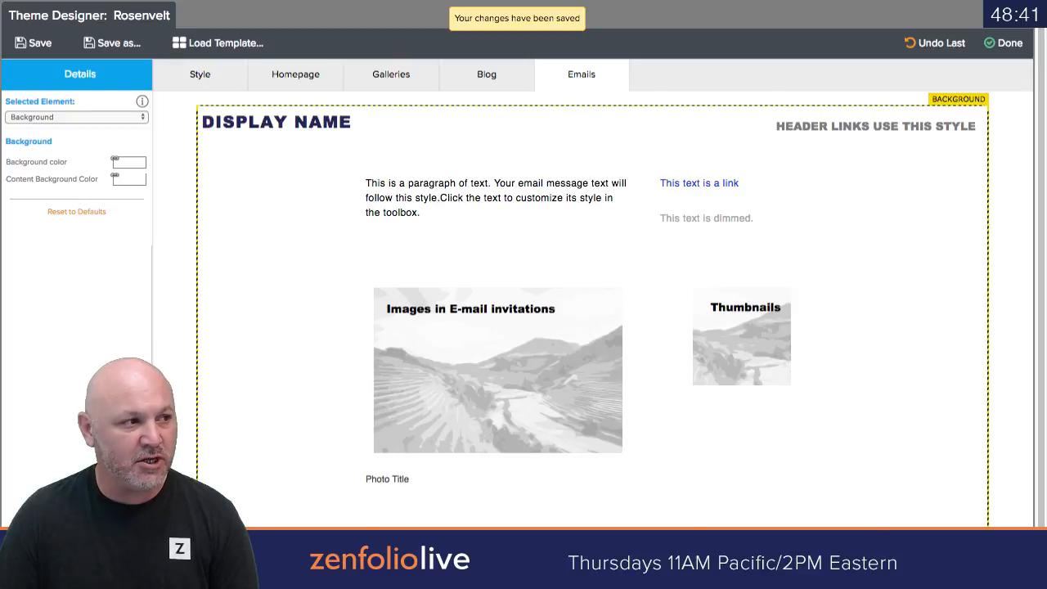
{"action": "key", "text": "ctrl+shift+Tab"}
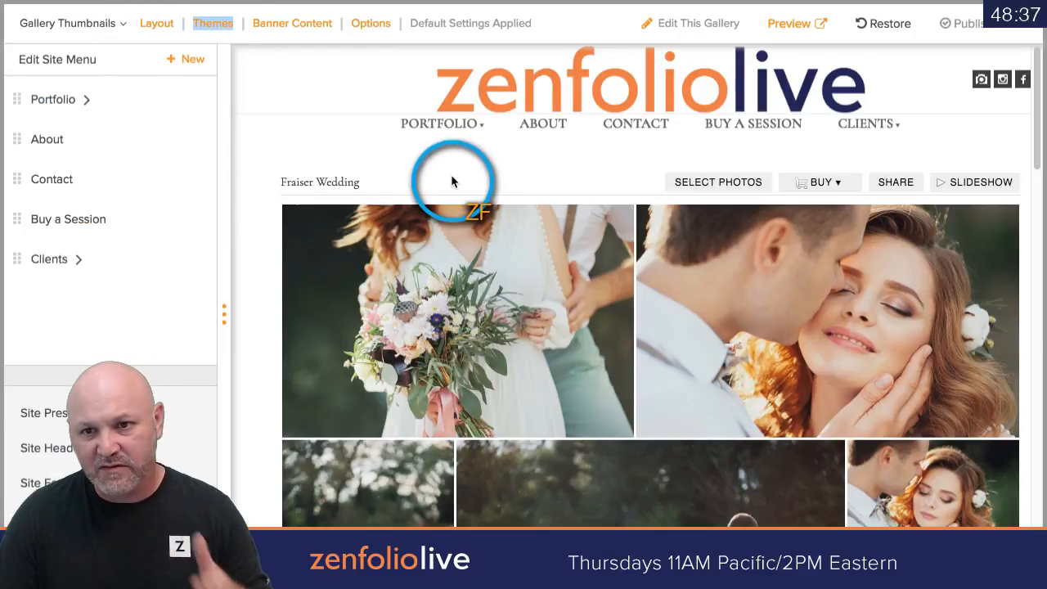
Reload the site editor and publish the changes, confirming with YES, PUBLISH CHANGES
{"action": "key", "text": "super+r"}
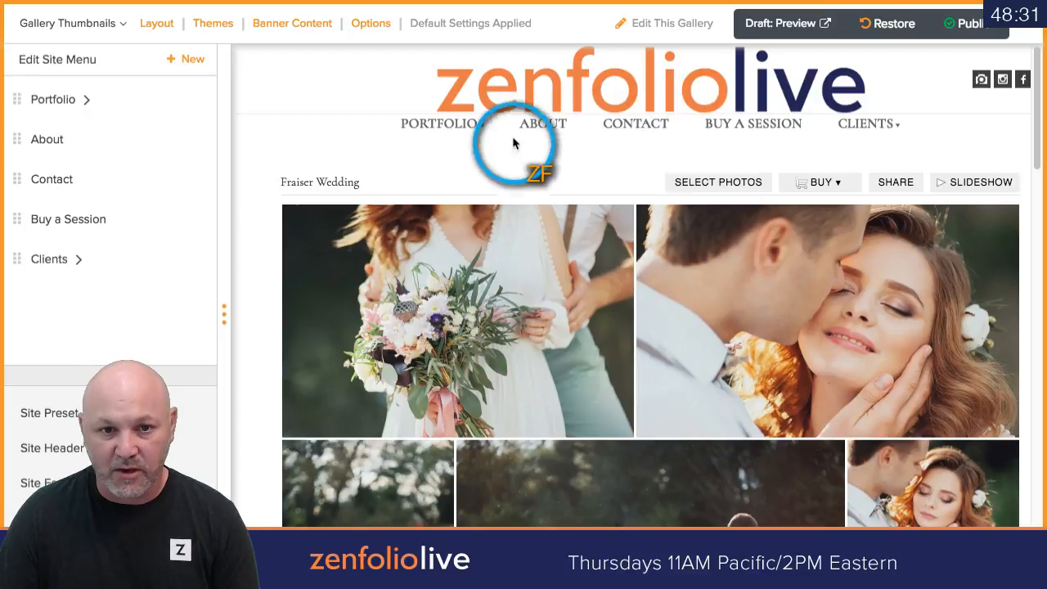
{"action": "left_click", "coordinate": [956, 31]}
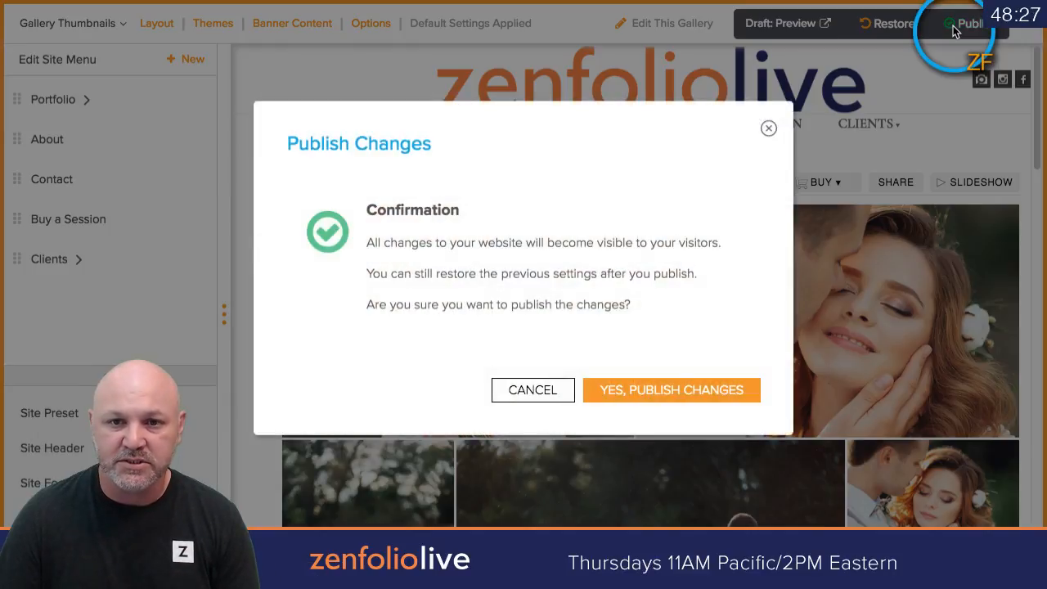
{"action": "left_click", "coordinate": [652, 391]}
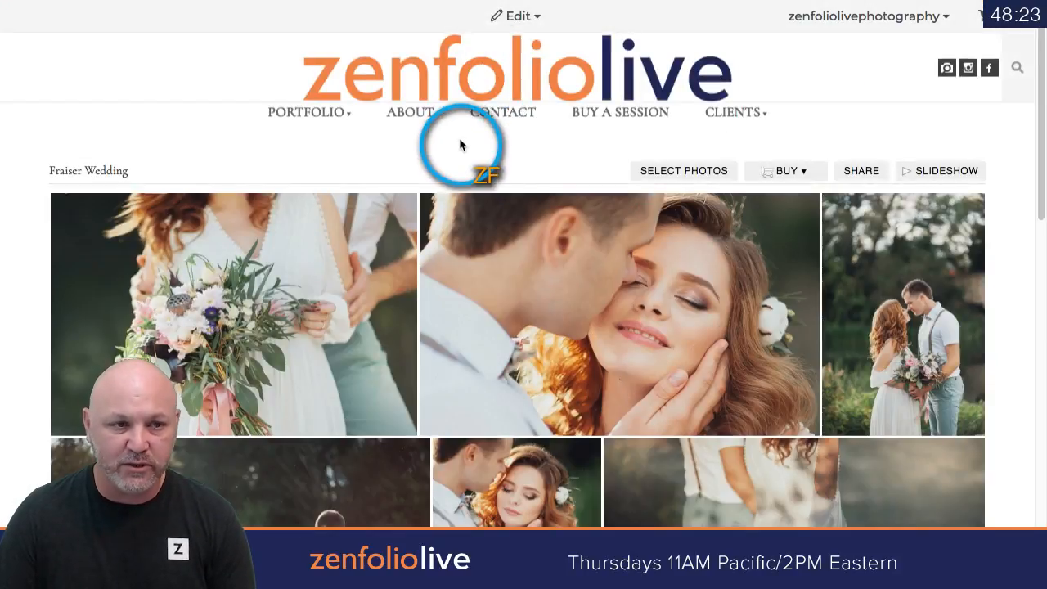
Start a Fraiser Wedding Gallery Invite email, copying the From Email address into the To field
{"action": "left_click", "coordinate": [516, 16]}
{"action": "left_click", "coordinate": [471, 171]}
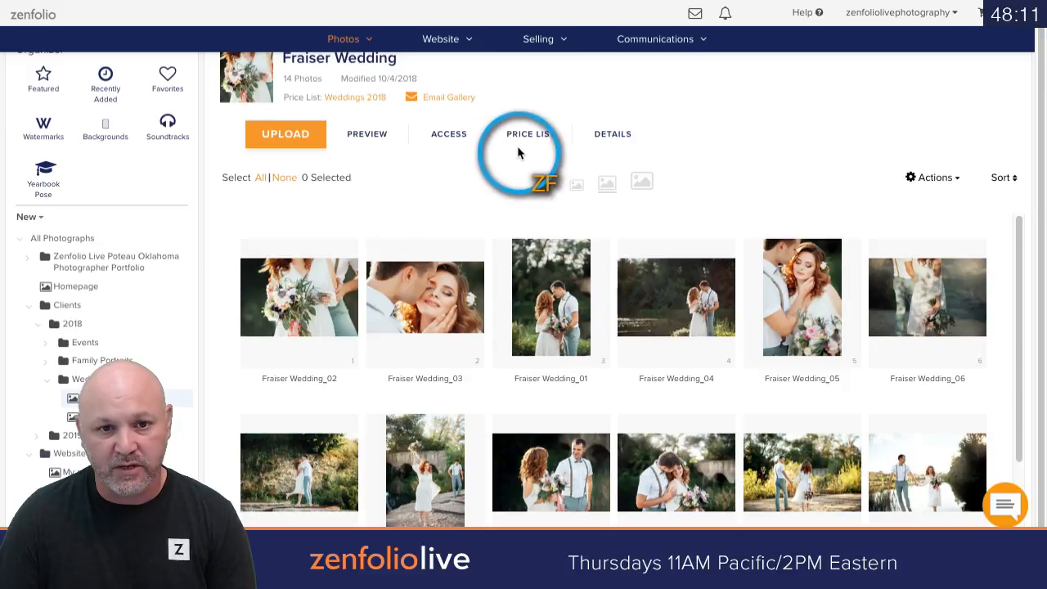
{"action": "left_click", "coordinate": [446, 96]}
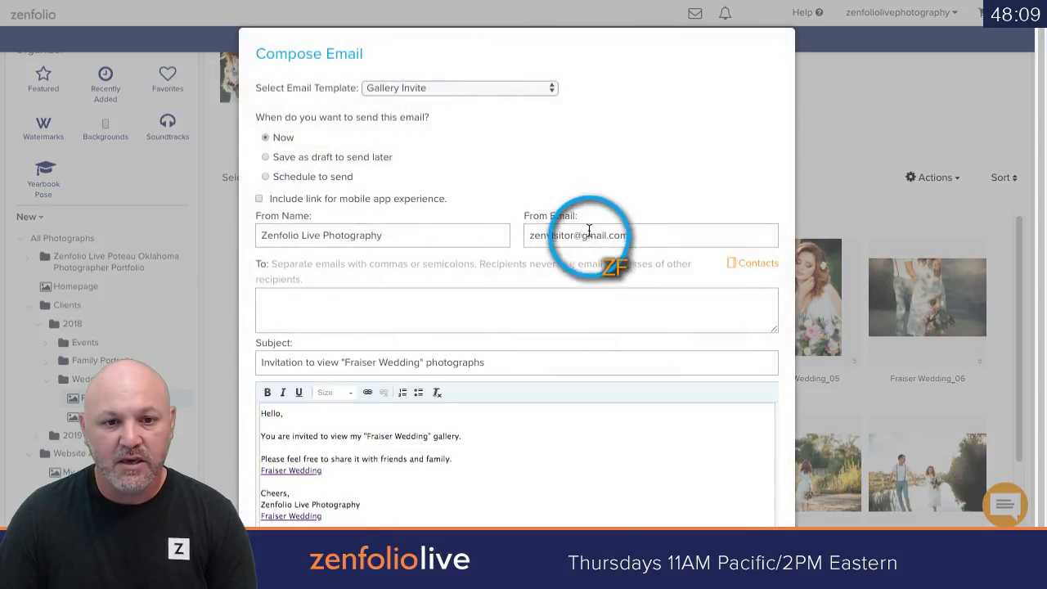
{"action": "left_click", "coordinate": [589, 231]}
{"action": "double_click", "coordinate": [589, 231]}
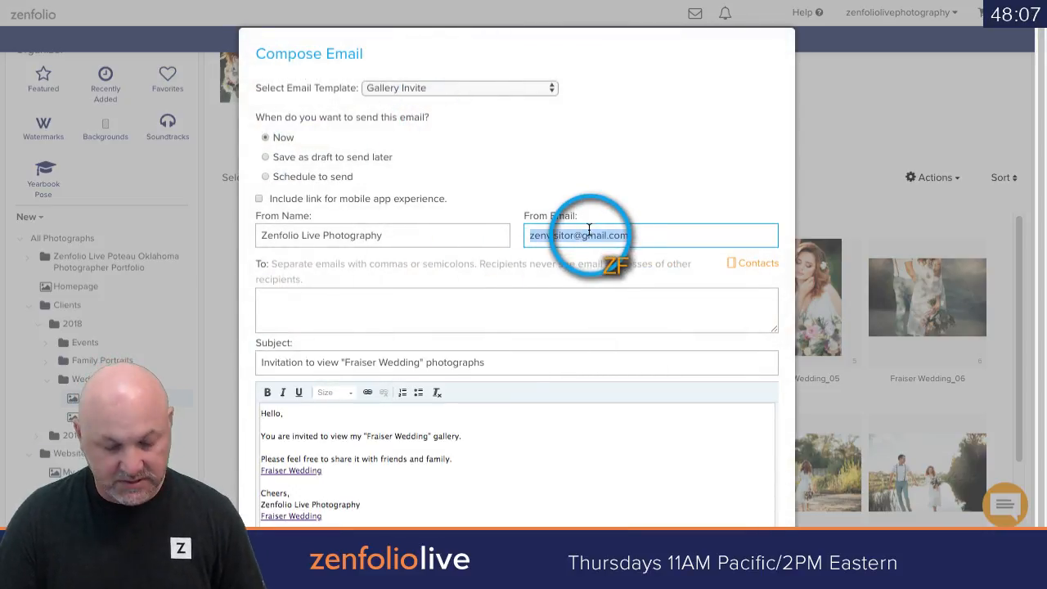
{"action": "left_click", "coordinate": [507, 317]}
{"action": "key", "text": "ctrl+v"}
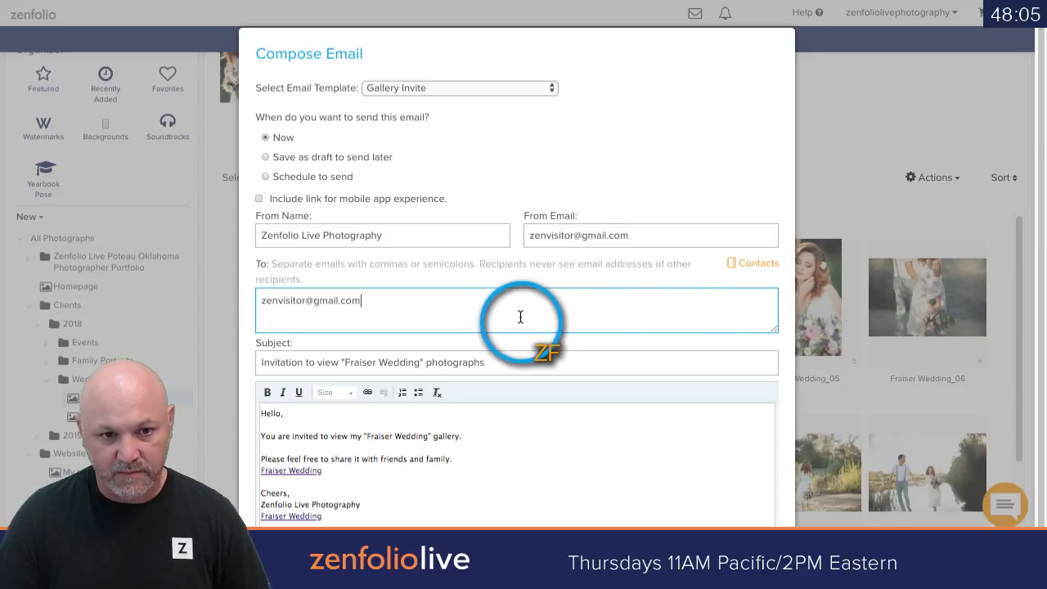
{"action": "scroll", "coordinate": [736, 282], "scroll_direction": "down", "scroll_amount": 1}
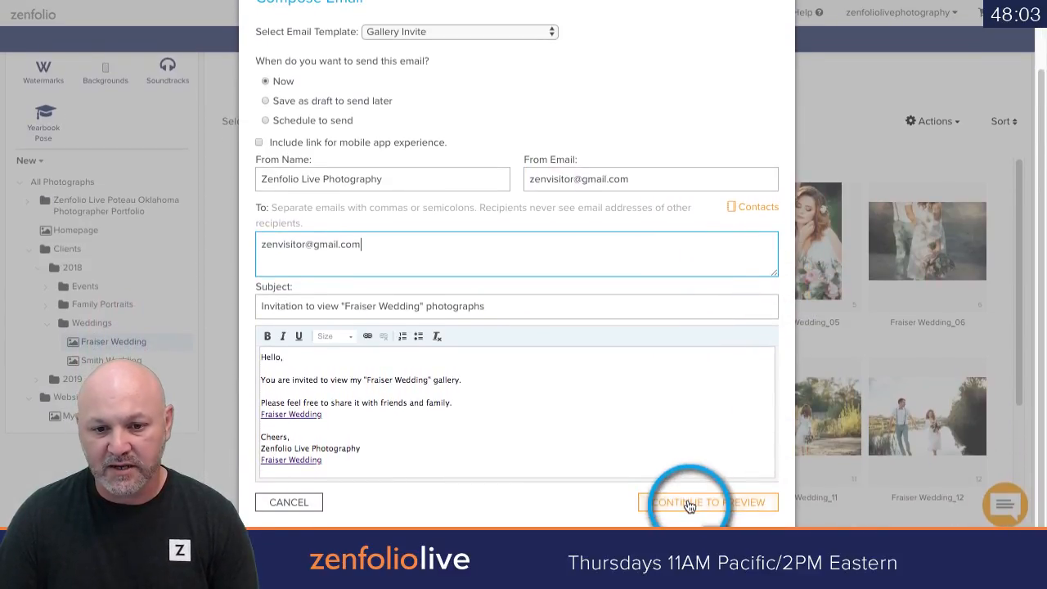
Preview the restyled Fraiser Wedding invite email, then cancel it without sending
{"action": "left_click", "coordinate": [688, 504]}
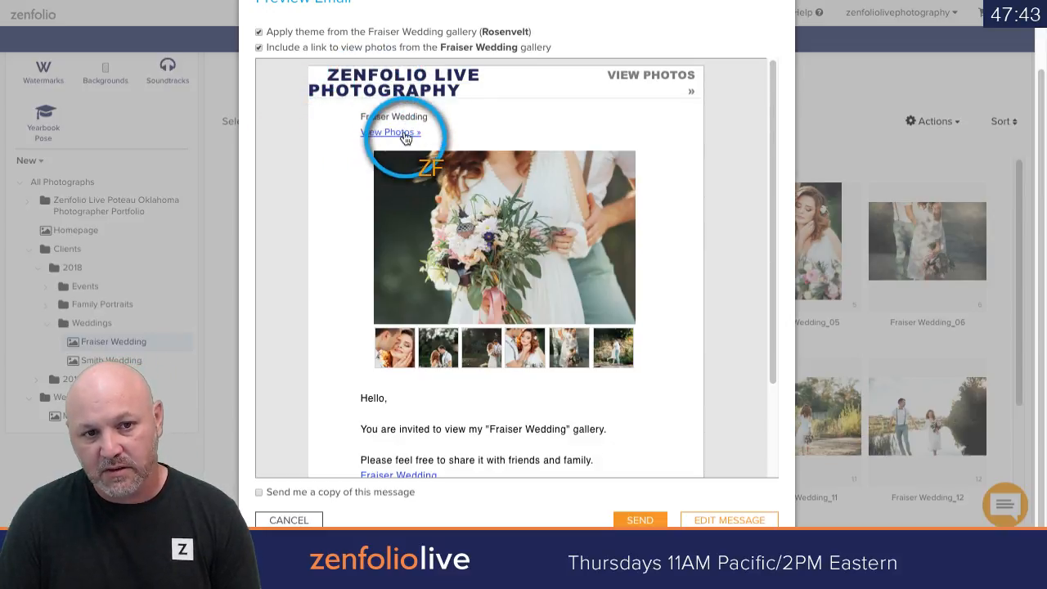
{"action": "scroll", "coordinate": [491, 233], "scroll_direction": "down", "scroll_amount": 3}
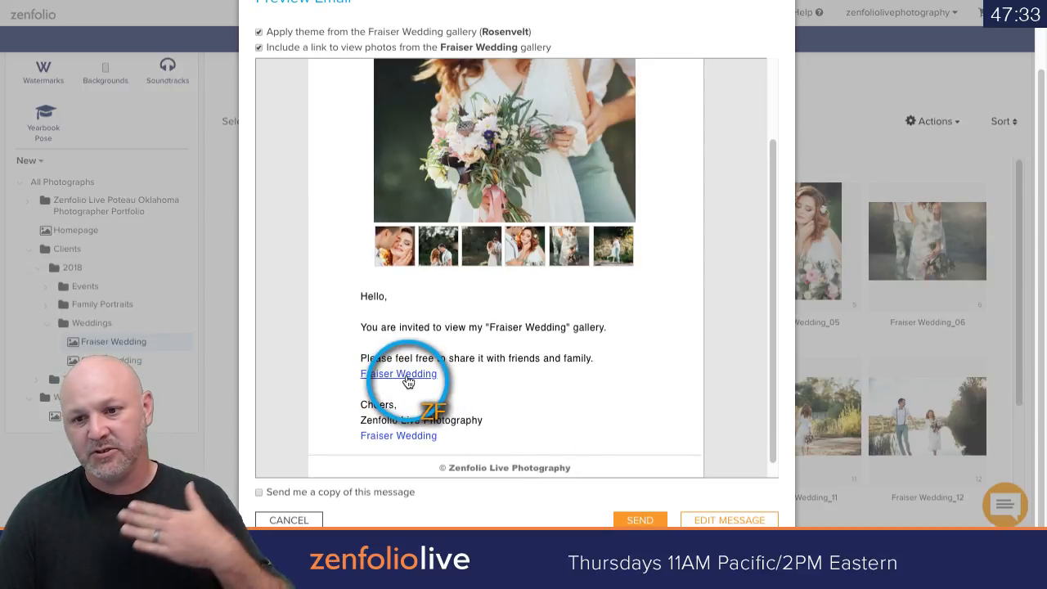
{"action": "scroll", "coordinate": [616, 348], "scroll_direction": "up", "scroll_amount": 3}
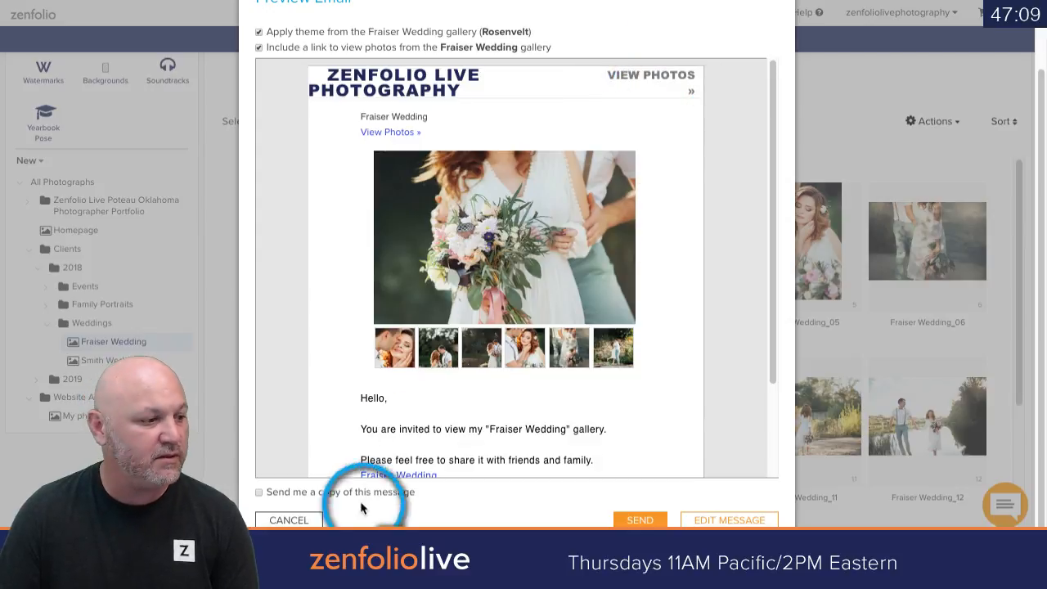
{"action": "left_click", "coordinate": [291, 520]}
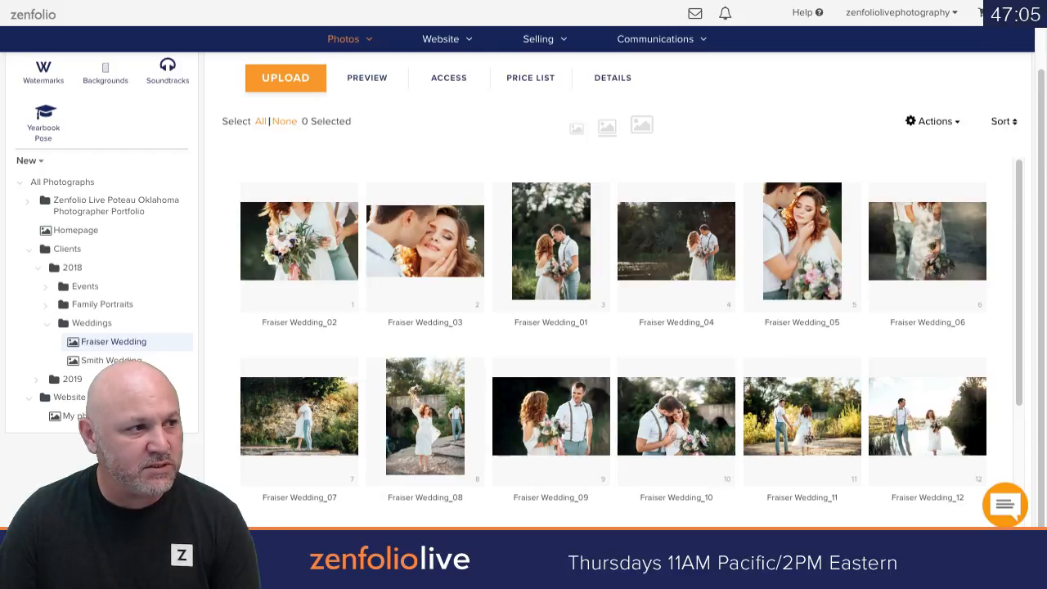
Return to the Rosenvelt Theme Designer's Emails template preview
{"action": "left_click", "coordinate": [382, 2]}
{"action": "mouse_move", "coordinate": [517, 18]}
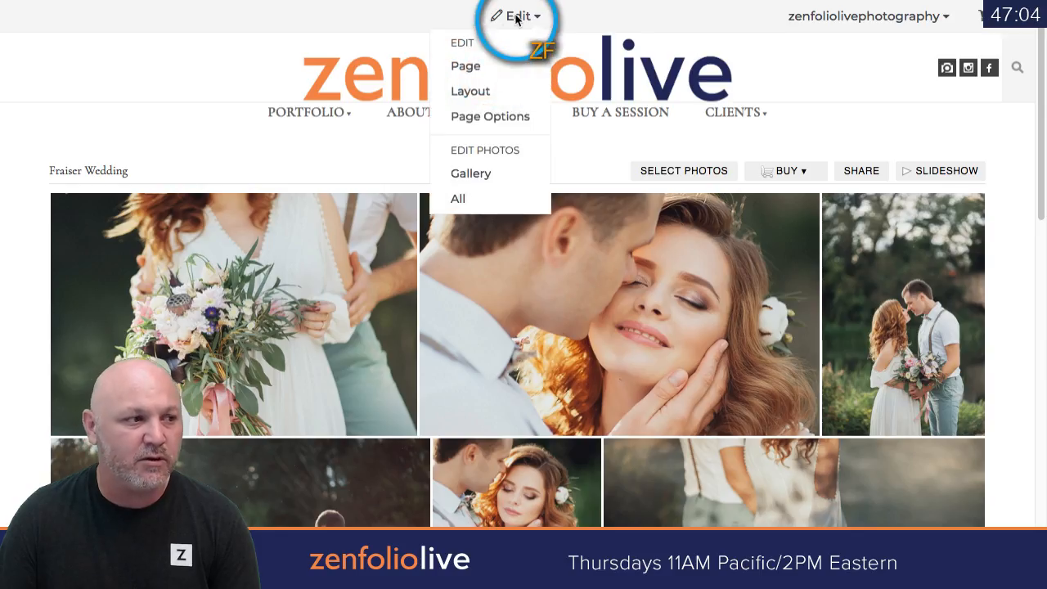
{"action": "left_click", "coordinate": [470, 79]}
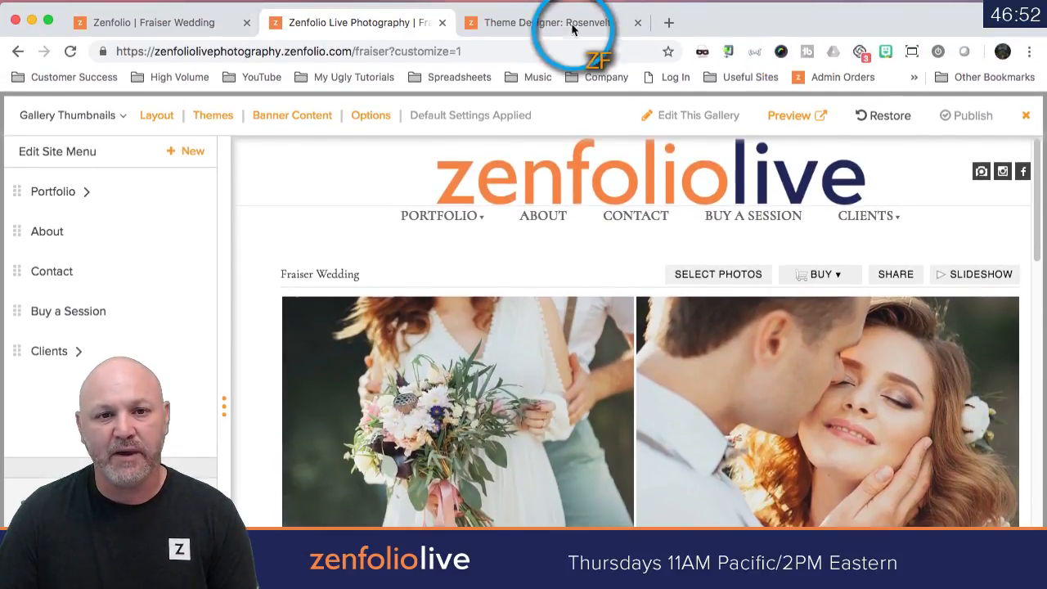
{"action": "left_click", "coordinate": [573, 23]}
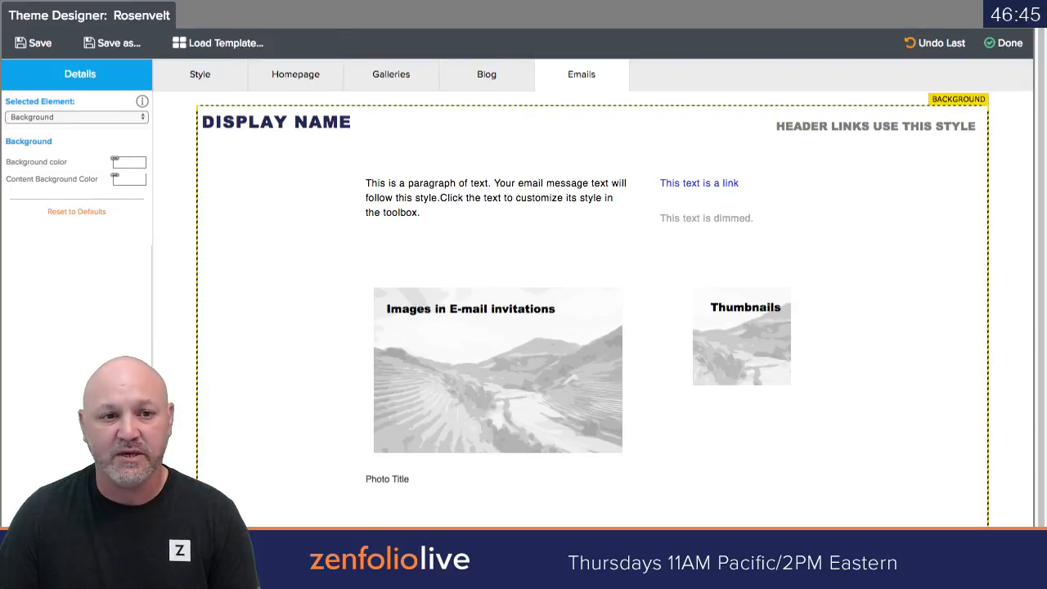
Try email header Display Name sizes of 14px, 16px and 18px, ending back at 14px
{"action": "left_click", "coordinate": [278, 124]}
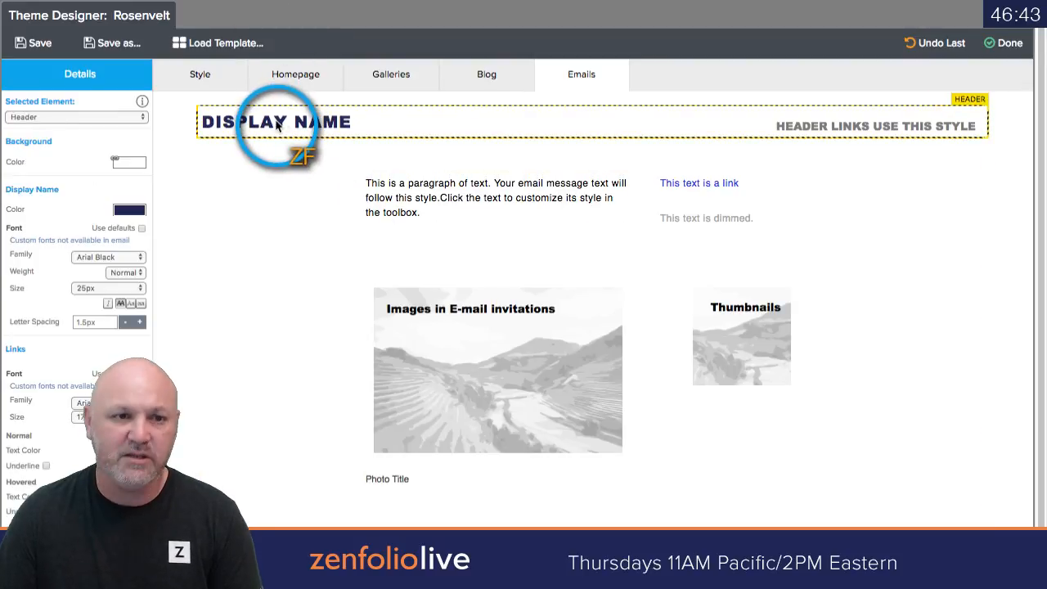
{"action": "left_click", "coordinate": [94, 292]}
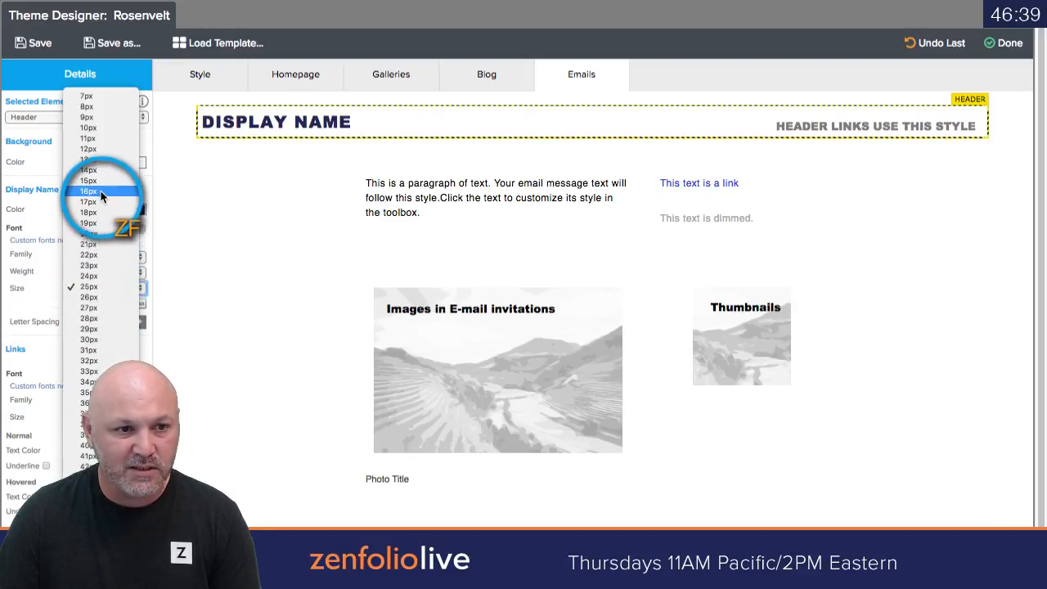
{"action": "left_click", "coordinate": [102, 171]}
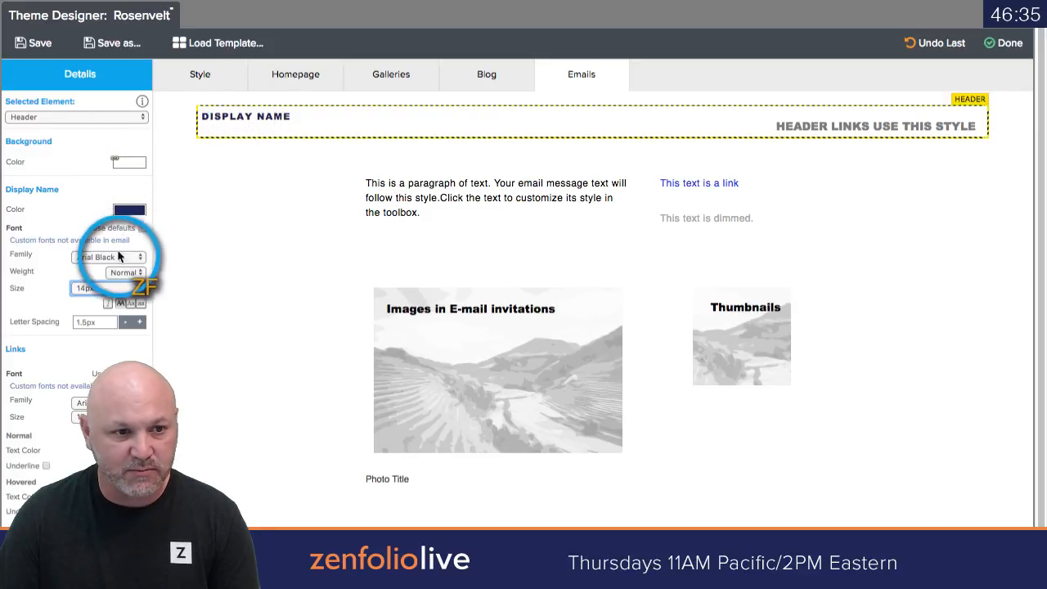
{"action": "left_click", "coordinate": [90, 293]}
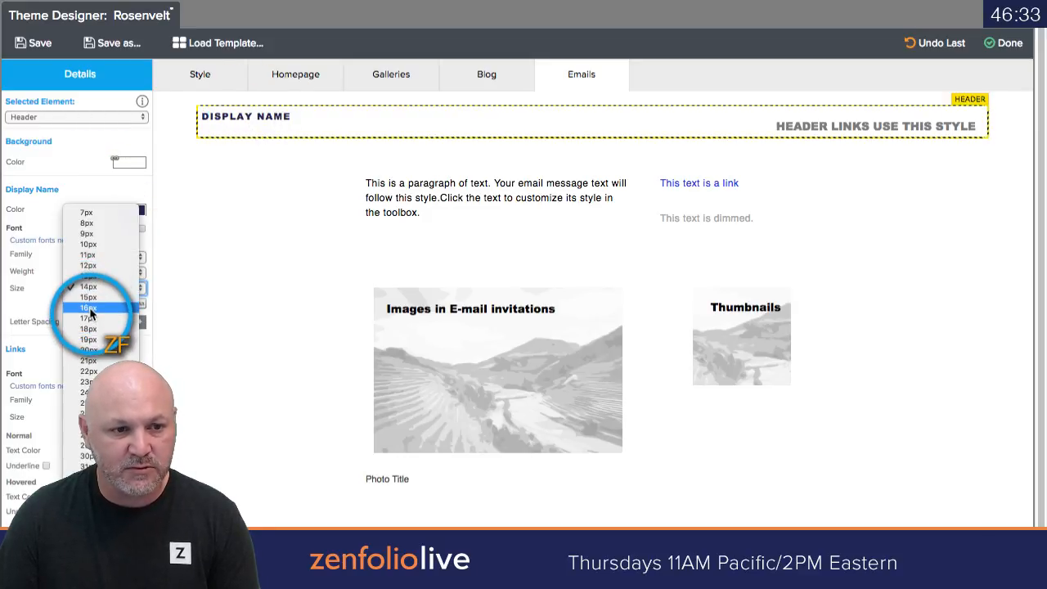
{"action": "left_click", "coordinate": [90, 308]}
{"action": "left_click", "coordinate": [92, 290]}
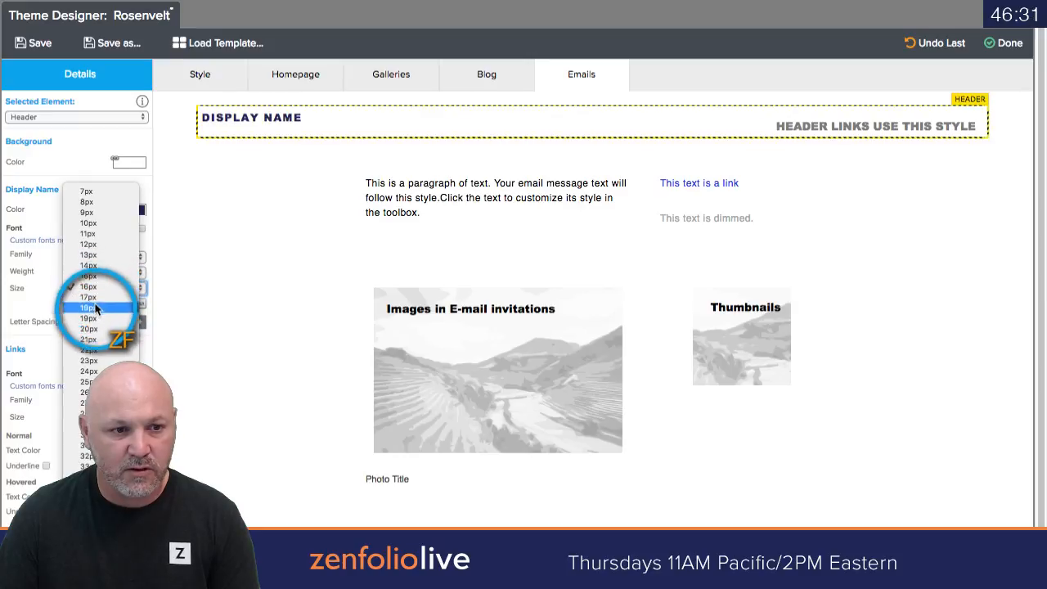
{"action": "left_click", "coordinate": [92, 309]}
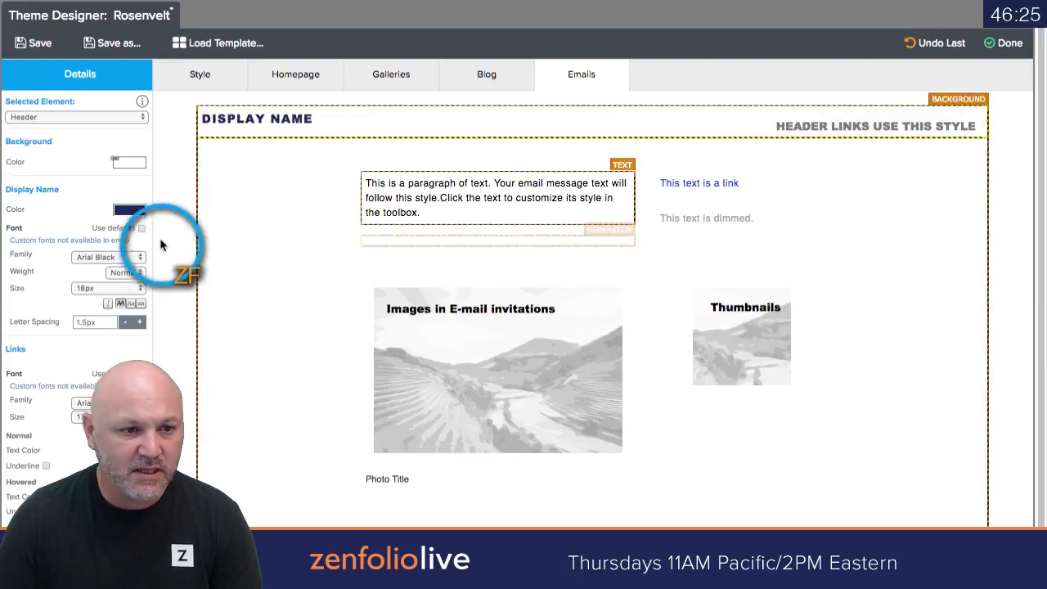
{"action": "left_click", "coordinate": [92, 295]}
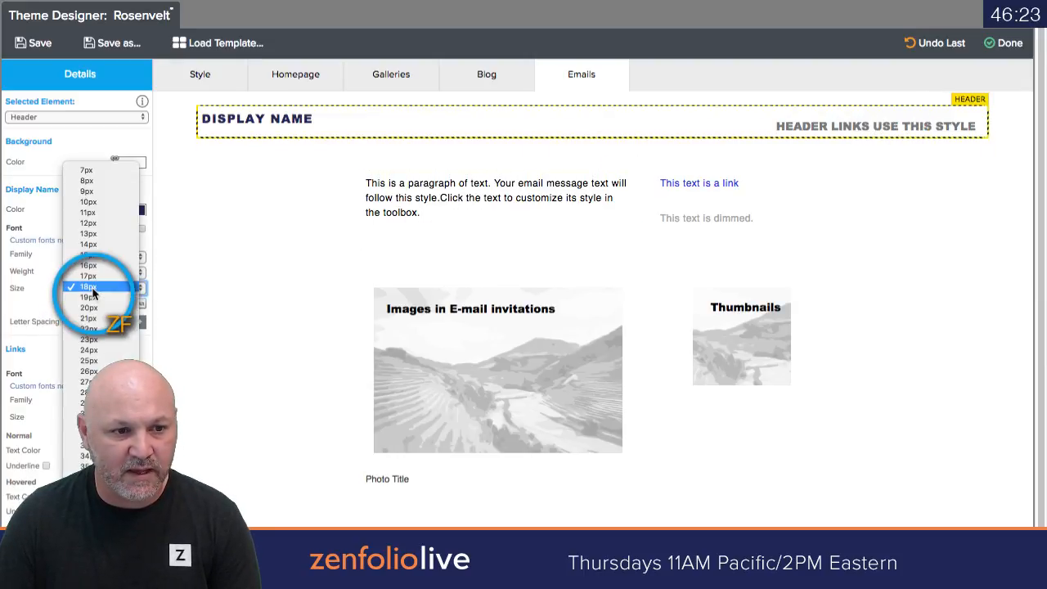
{"action": "left_click", "coordinate": [95, 248]}
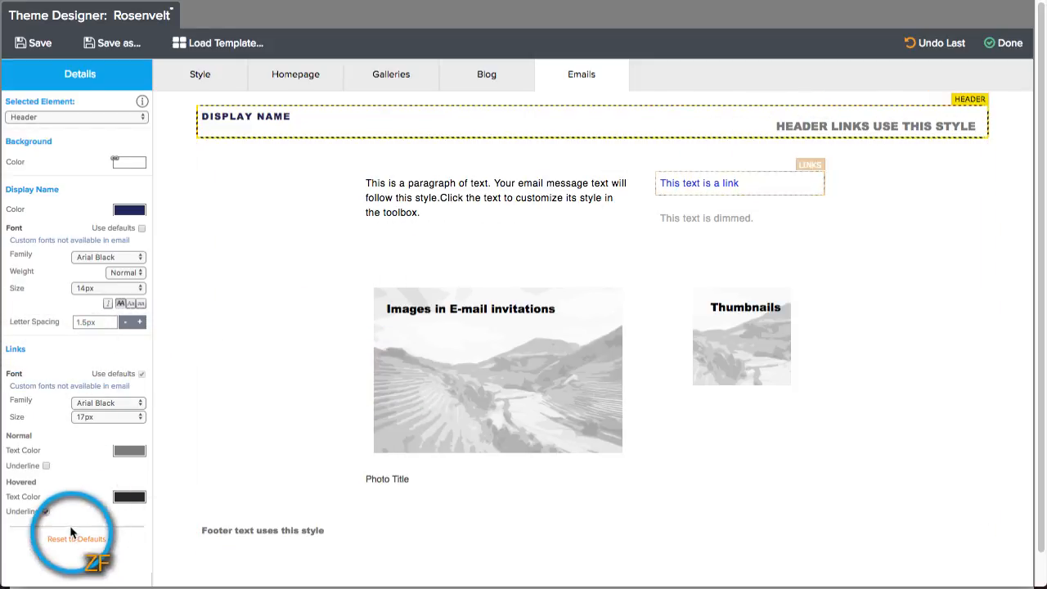
Set the header links to 12px and the Display Name to 18px
{"action": "left_click", "coordinate": [119, 418]}
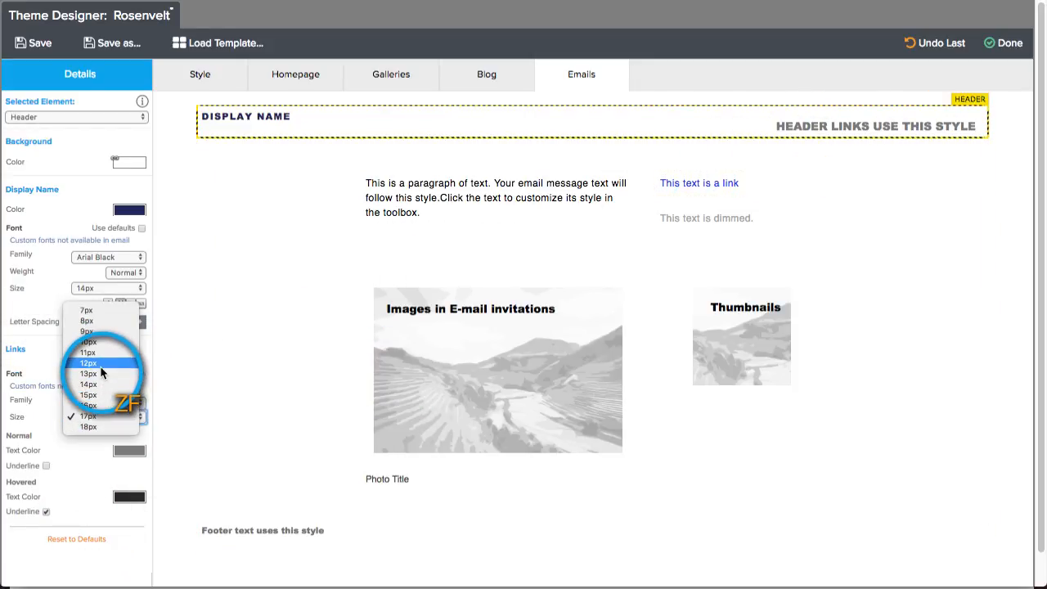
{"action": "left_click", "coordinate": [100, 364]}
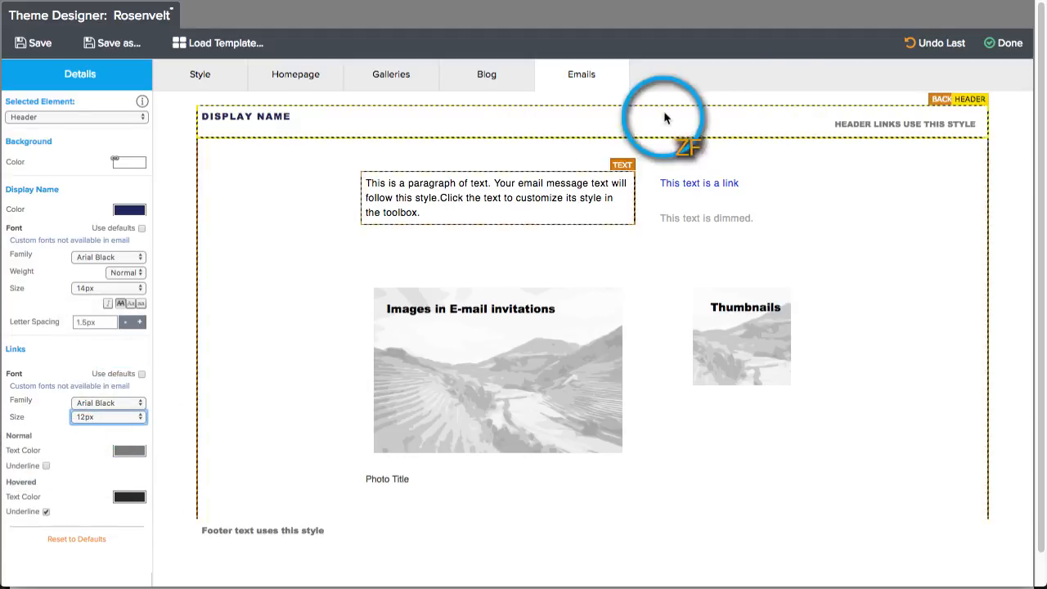
{"action": "left_click", "coordinate": [284, 119]}
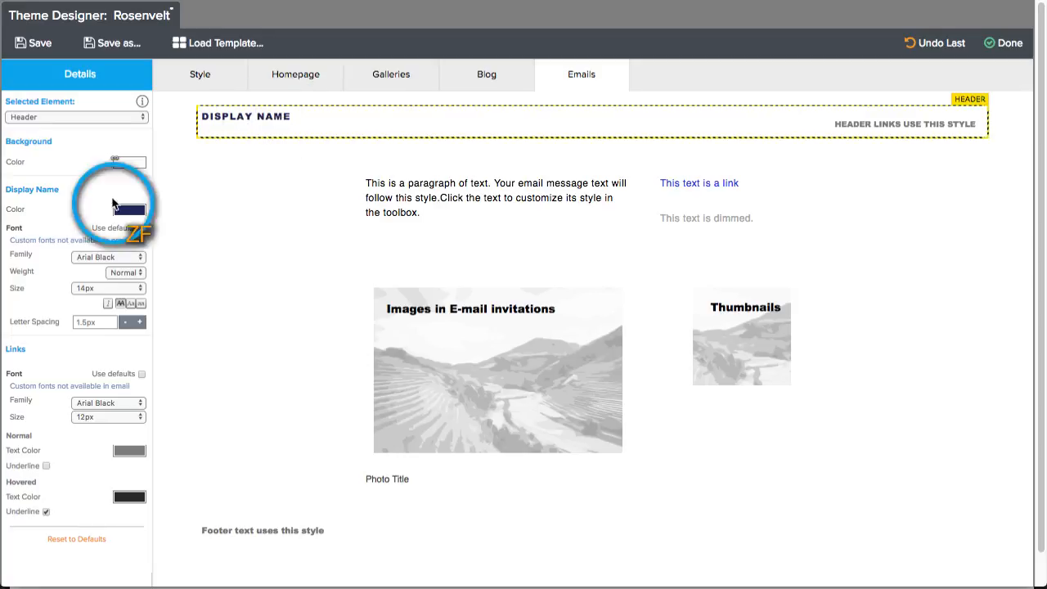
{"action": "left_click", "coordinate": [96, 289]}
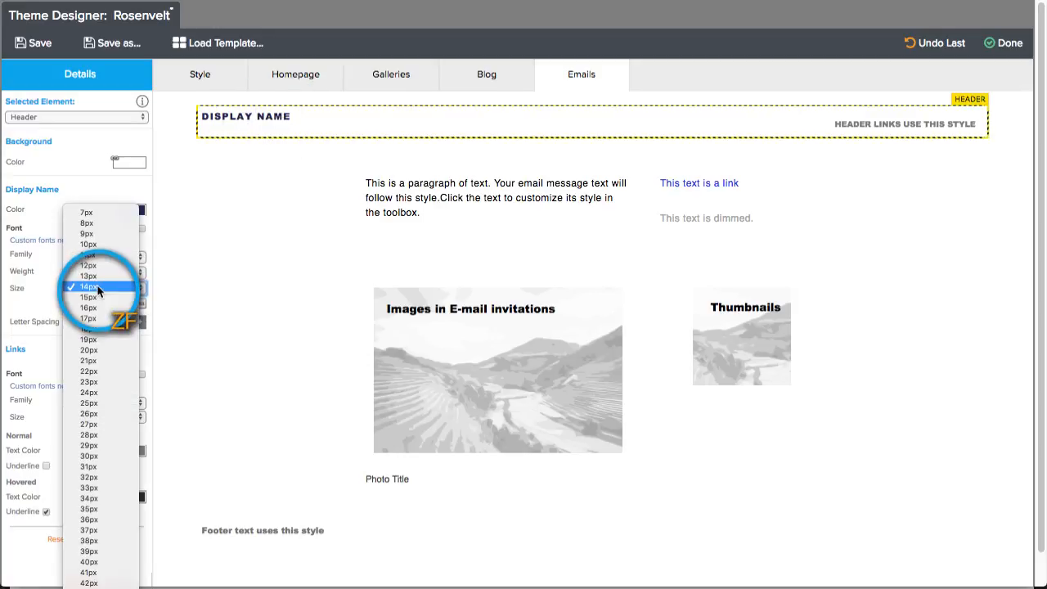
{"action": "left_click", "coordinate": [96, 328]}
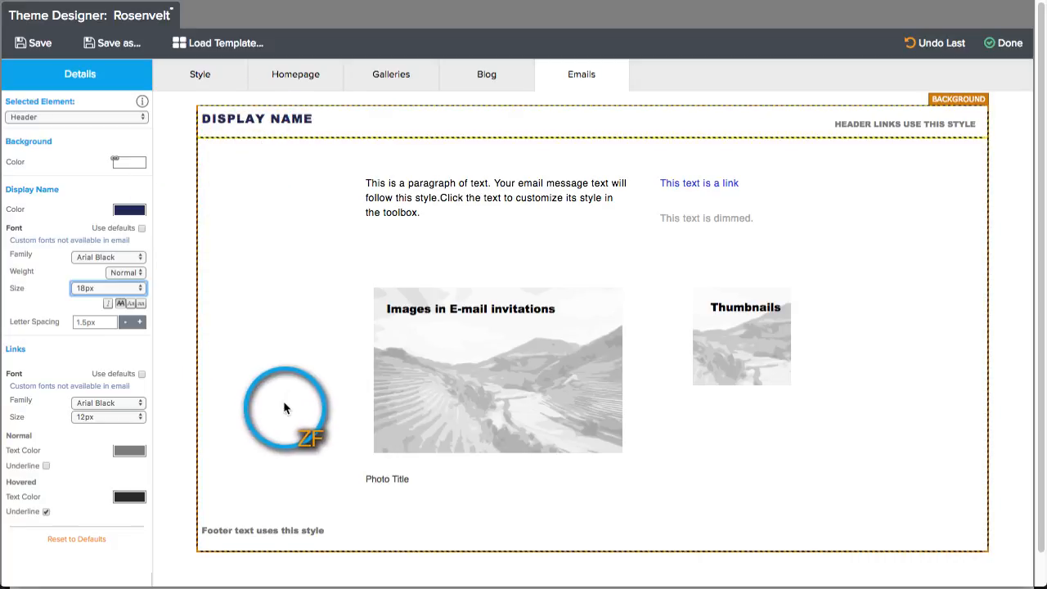
Give the large photo a 0px outer border and a 1px blue inner border
{"action": "left_click", "coordinate": [454, 380]}
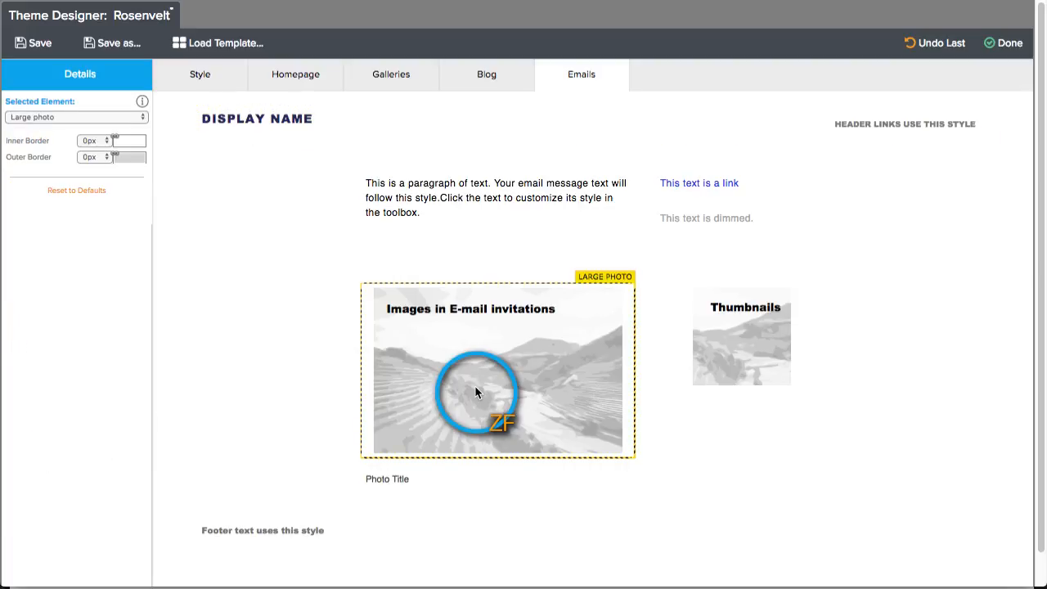
{"action": "left_click", "coordinate": [97, 157]}
{"action": "left_click", "coordinate": [99, 157]}
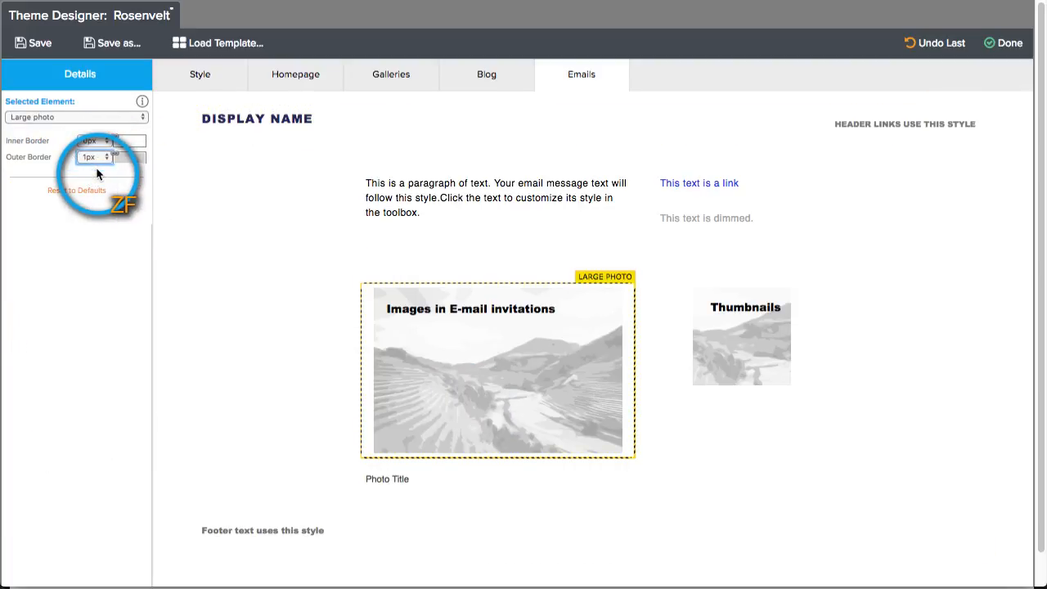
{"action": "left_click", "coordinate": [97, 141]}
{"action": "left_click", "coordinate": [100, 152]}
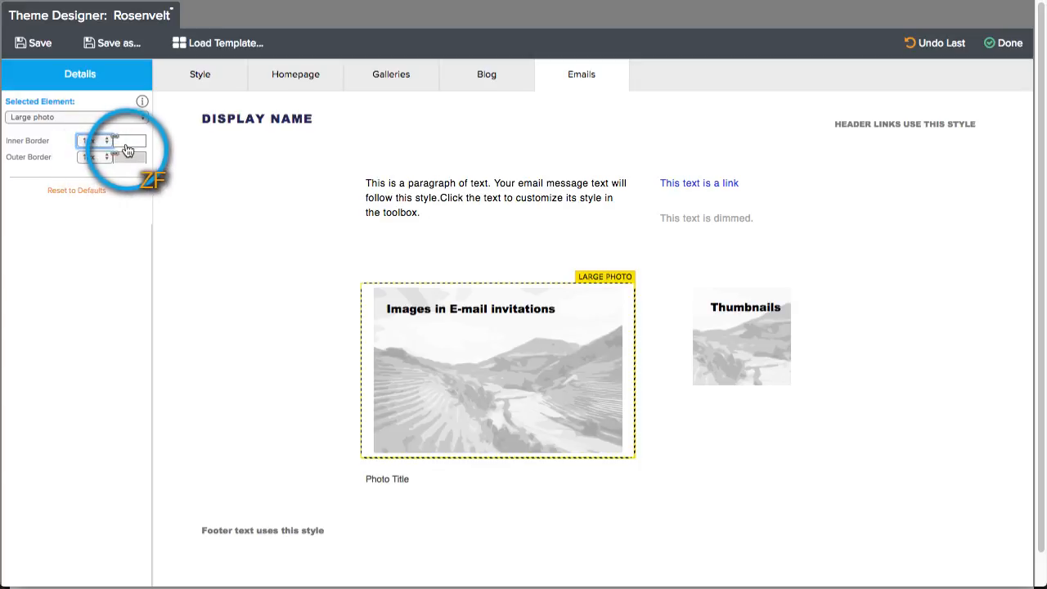
{"action": "left_click", "coordinate": [128, 150]}
{"action": "left_click", "coordinate": [124, 287]}
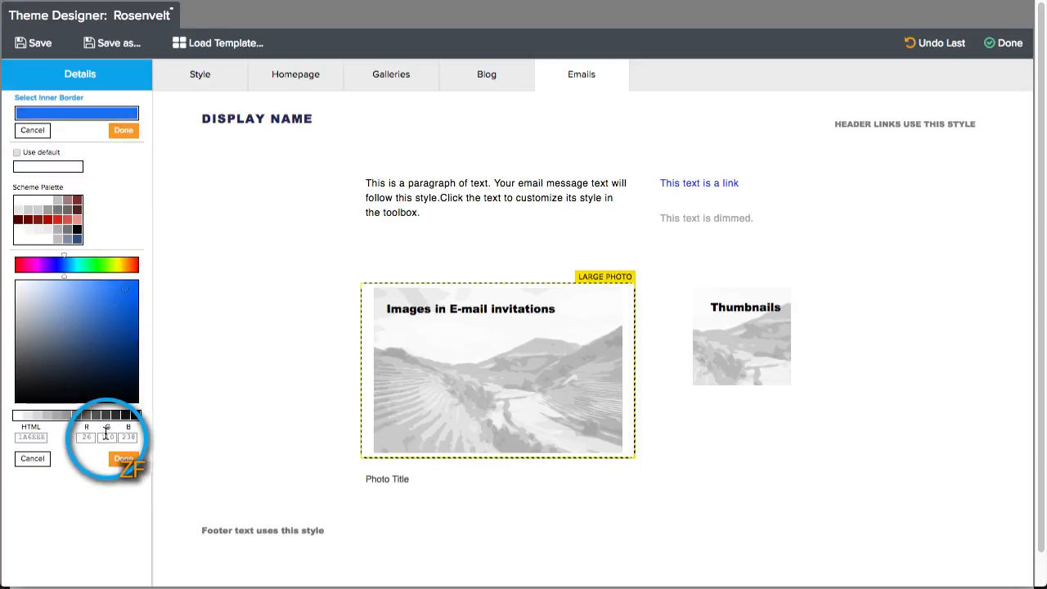
{"action": "left_click", "coordinate": [123, 459]}
Try a 6px inner border on the large photo, reset it to 0px, and save the theme
{"action": "left_click", "coordinate": [292, 377]}
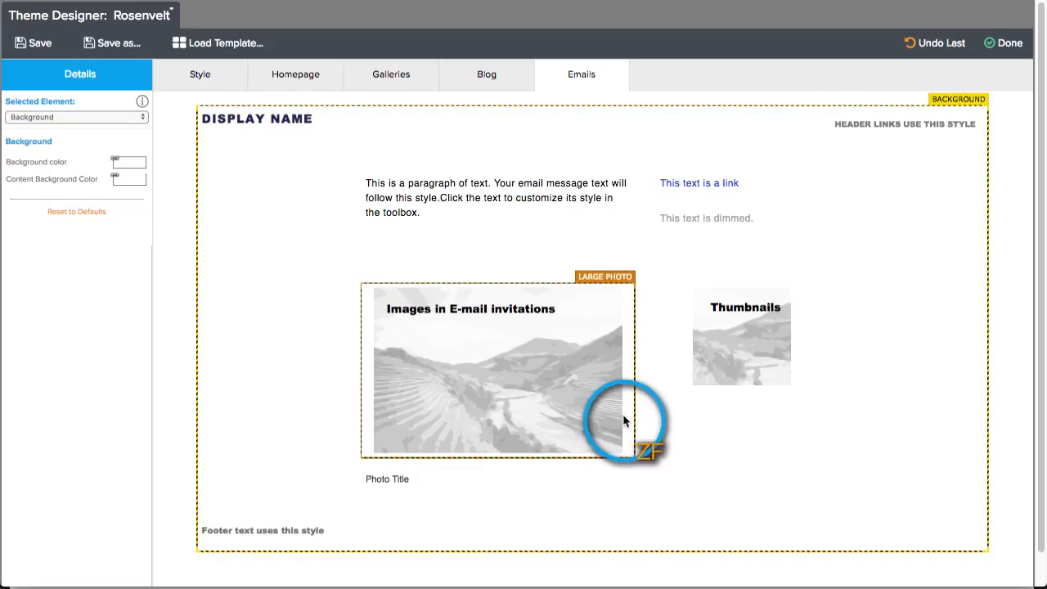
{"action": "left_click", "coordinate": [524, 351]}
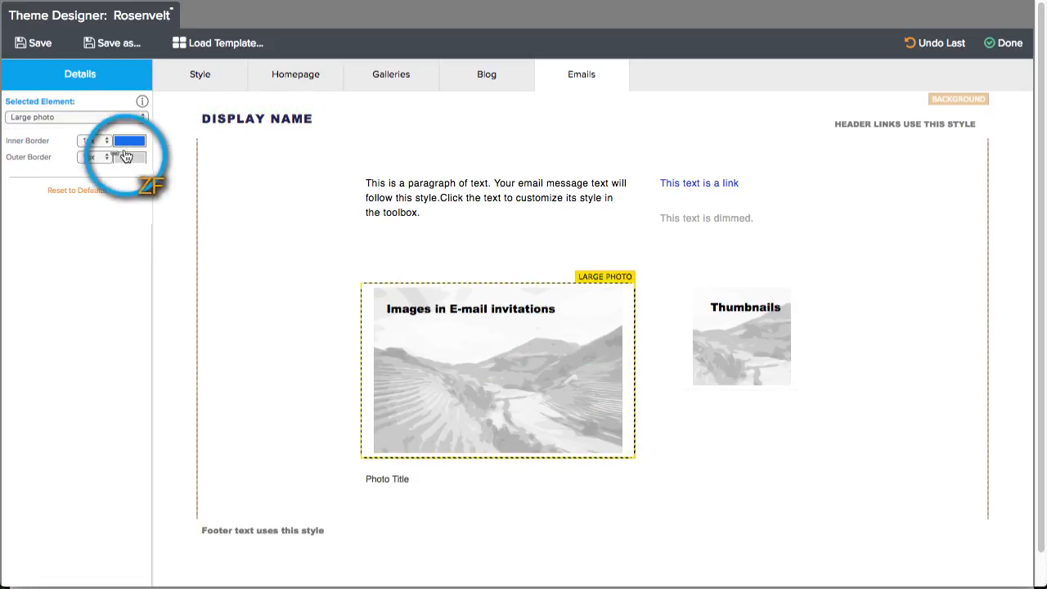
{"action": "left_click", "coordinate": [94, 140]}
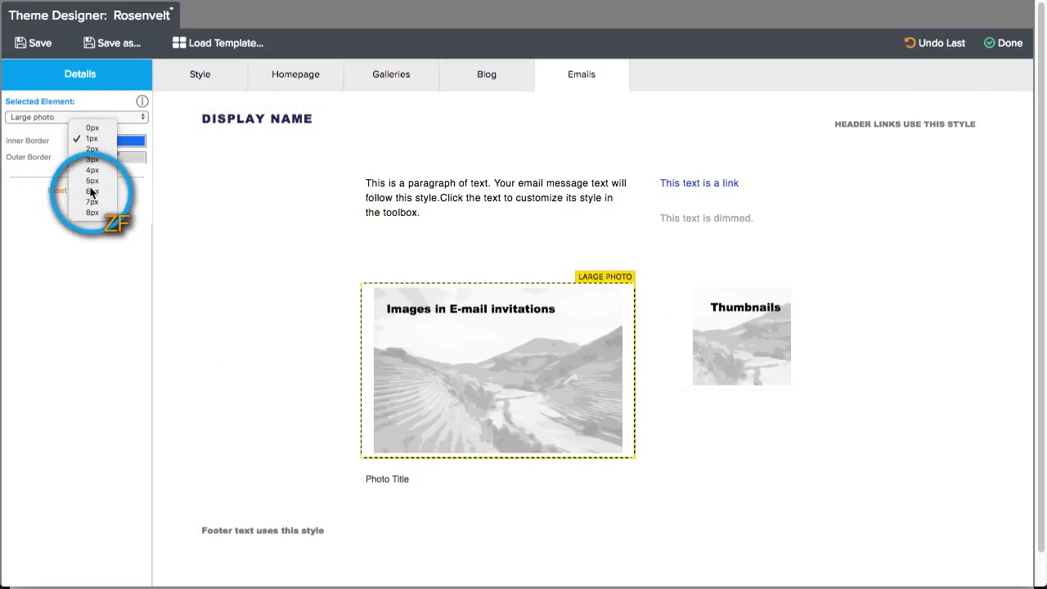
{"action": "left_click", "coordinate": [91, 192]}
{"action": "left_click", "coordinate": [93, 141]}
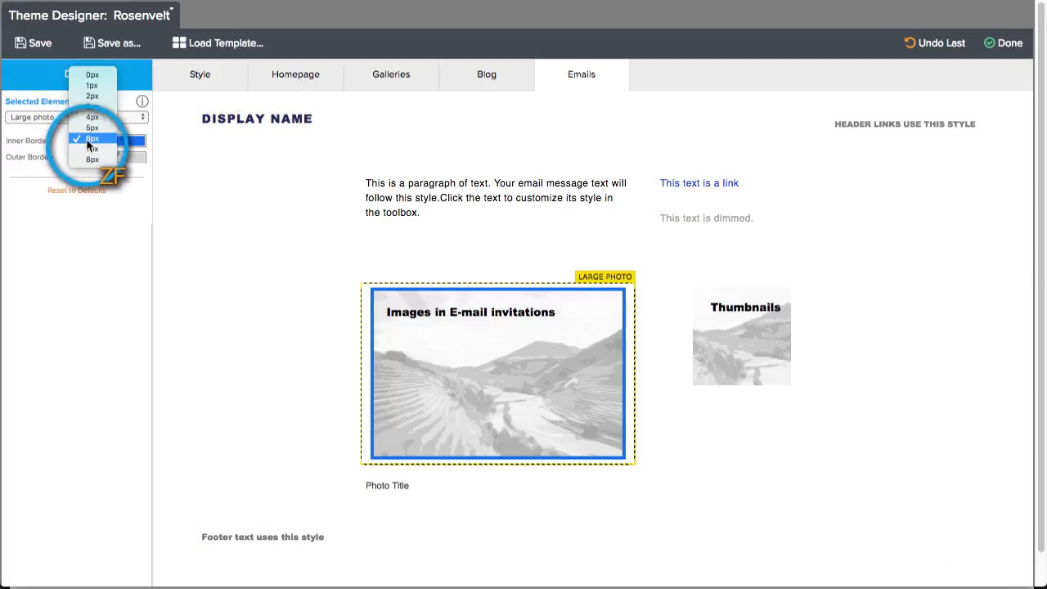
{"action": "left_click", "coordinate": [94, 75]}
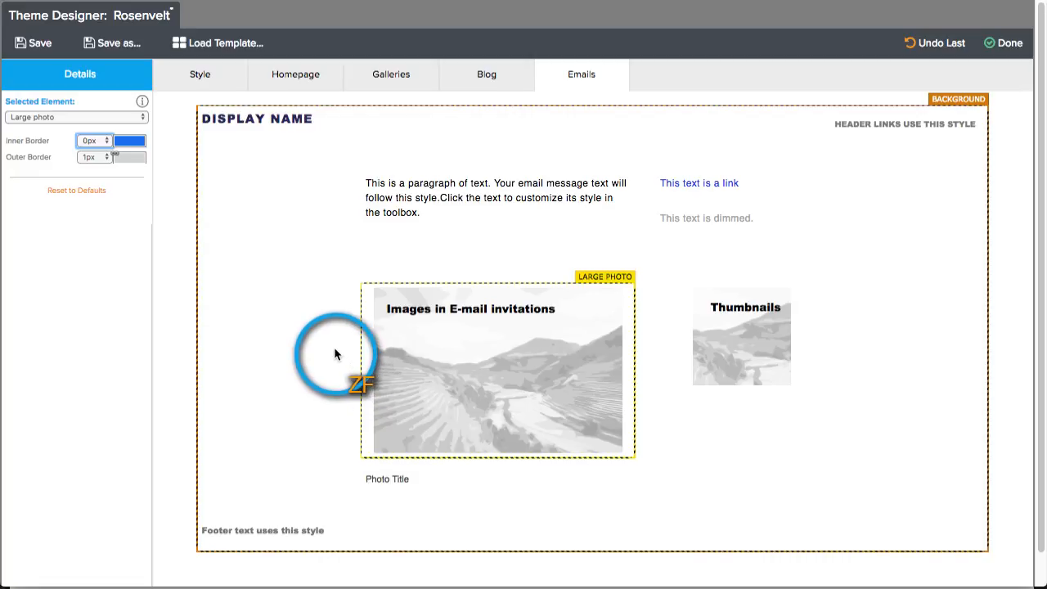
{"action": "left_click", "coordinate": [54, 48]}
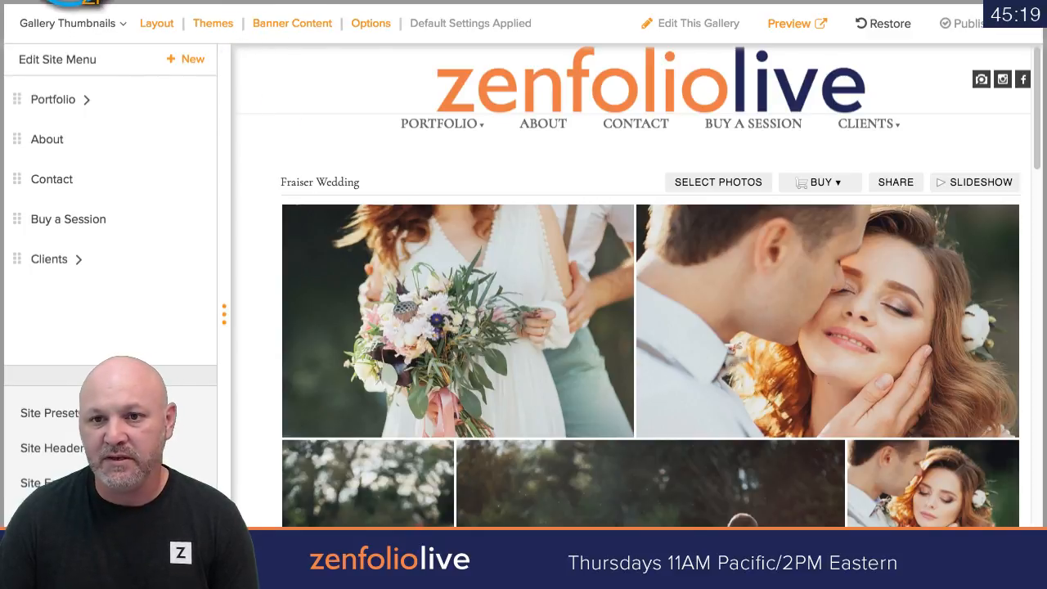
Reload the site editor and publish the site changes
{"action": "left_click", "coordinate": [954, 24]}
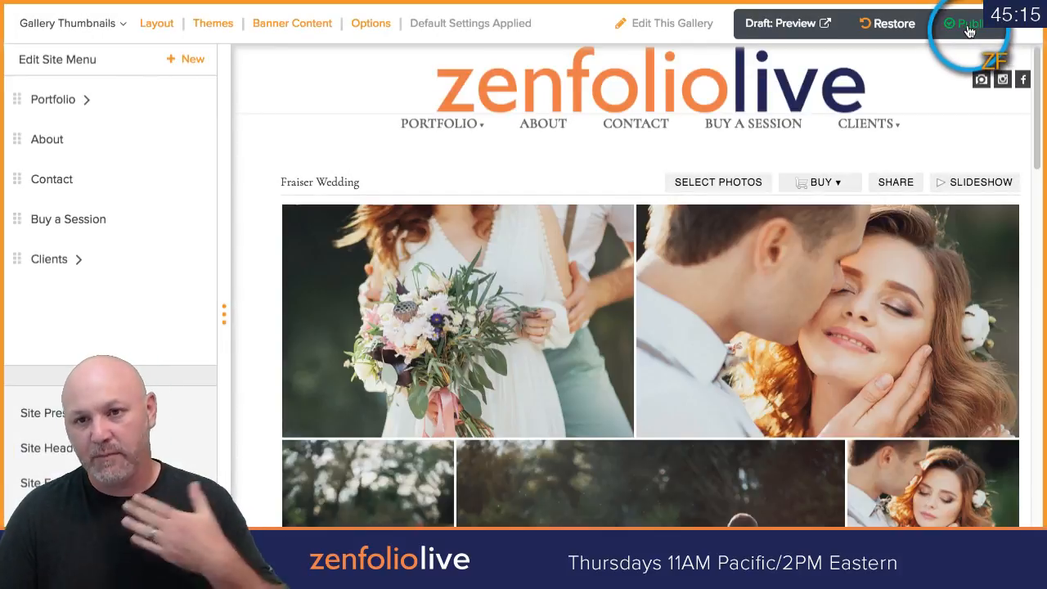
{"action": "left_click", "coordinate": [971, 25]}
{"action": "left_click", "coordinate": [713, 391]}
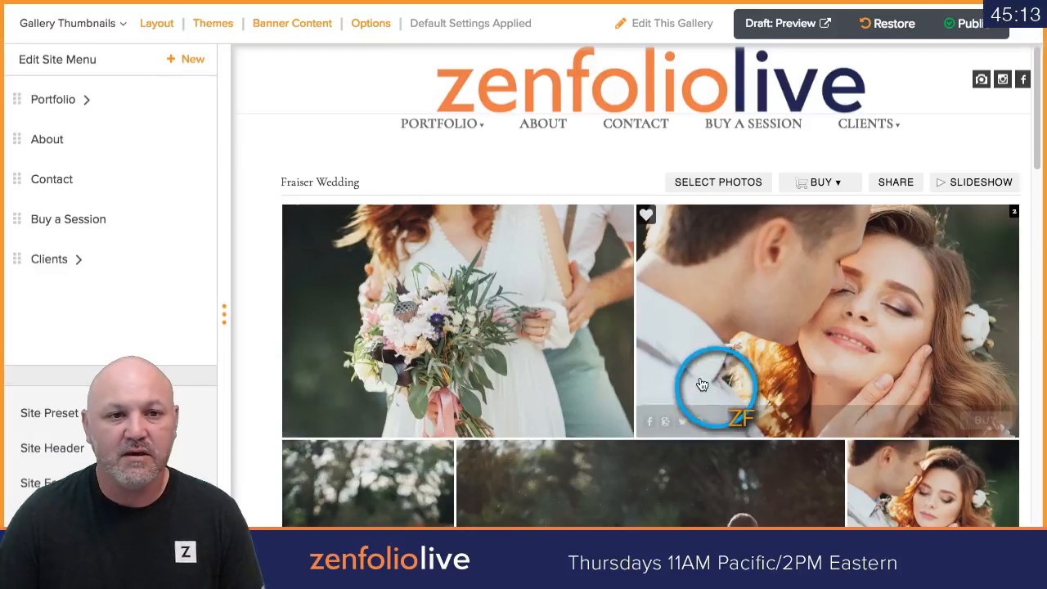
Draft a Fraiser Wedding invite email to the sender's own address and open its preview
{"action": "key", "text": "ctrl+shift+Tab"}
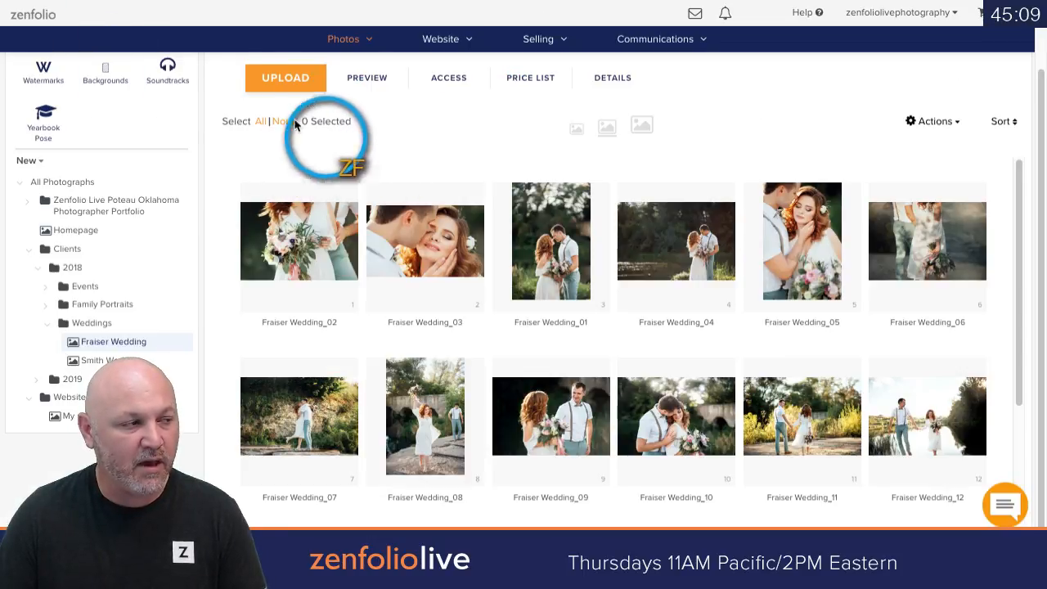
{"action": "key", "text": "F5"}
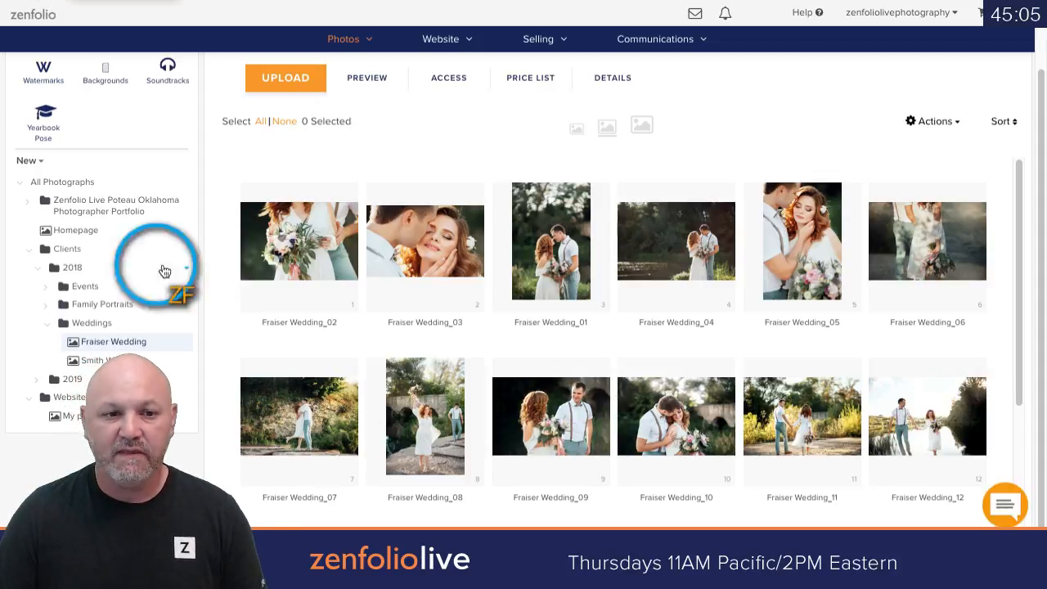
{"action": "scroll", "coordinate": [502, 355], "scroll_direction": "up", "scroll_amount": 2}
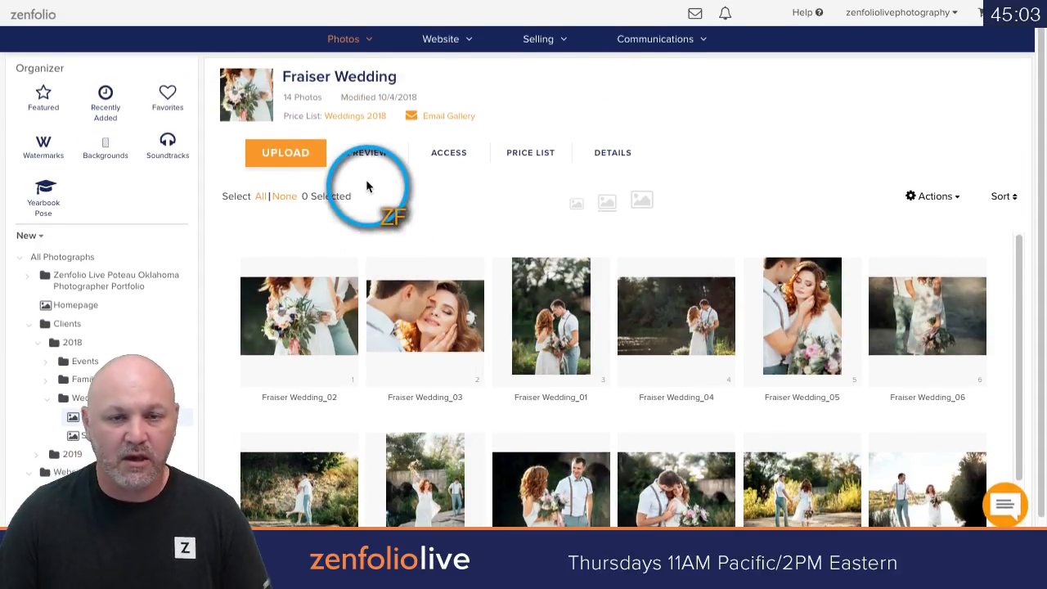
{"action": "left_click", "coordinate": [458, 117]}
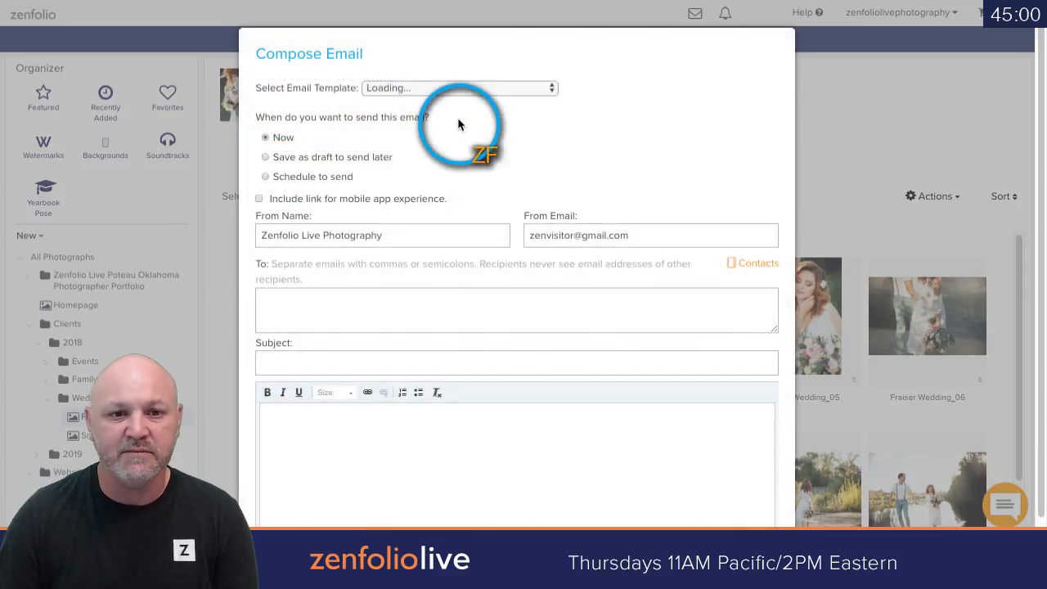
{"action": "left_click", "coordinate": [586, 232]}
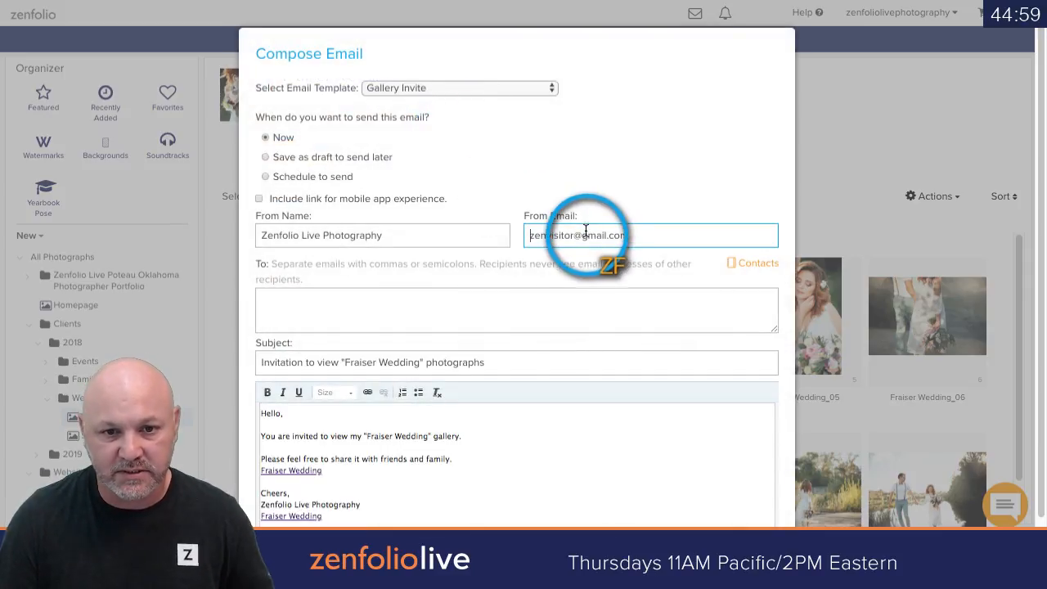
{"action": "left_click", "coordinate": [545, 316]}
{"action": "key", "text": "ctrl+v"}
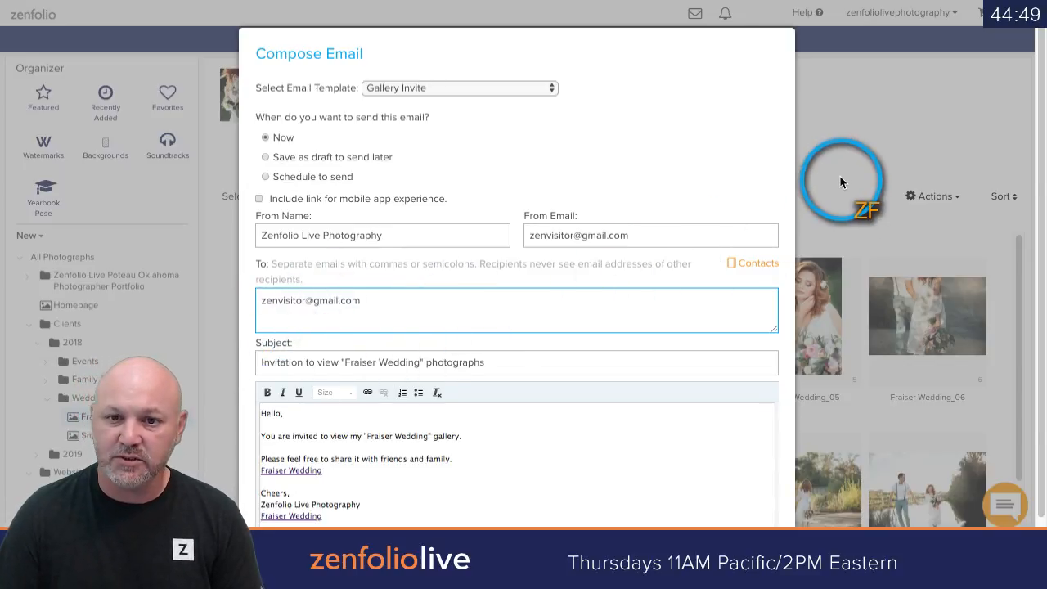
{"action": "scroll", "coordinate": [792, 202], "scroll_direction": "down", "scroll_amount": 2}
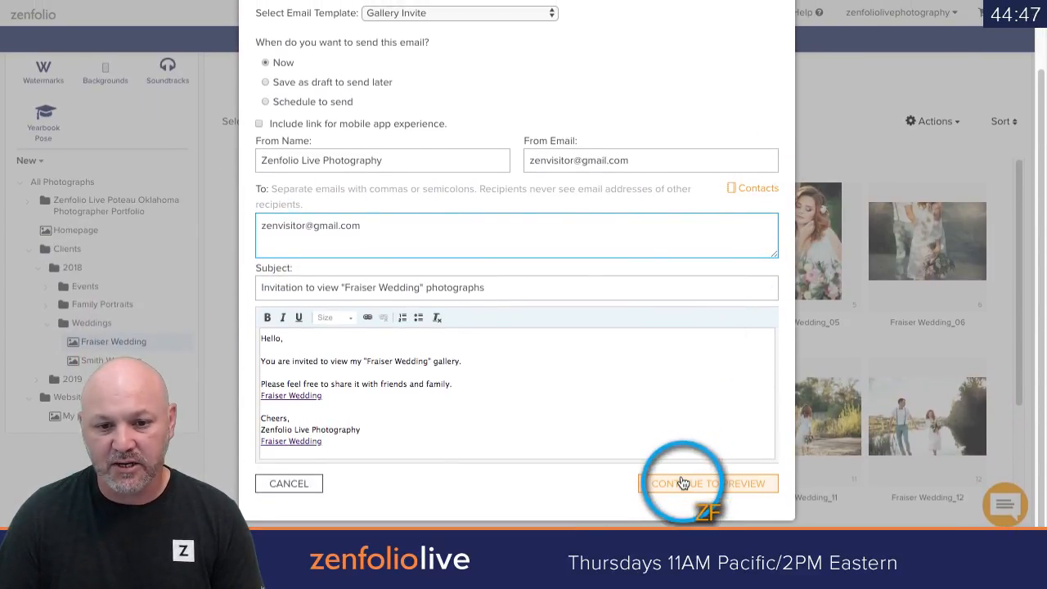
{"action": "left_click", "coordinate": [678, 483]}
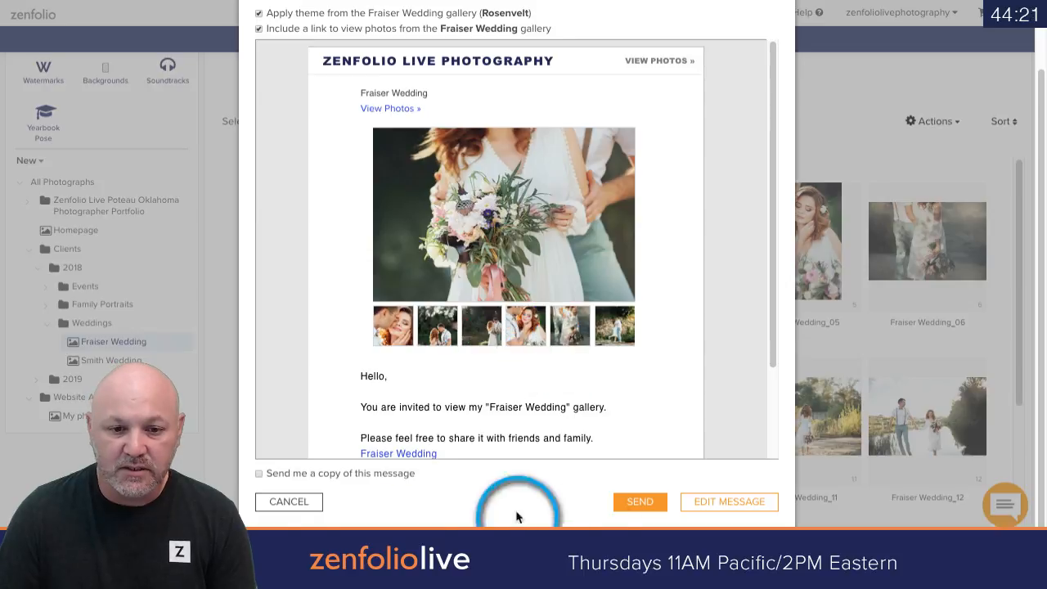
Cancel the invite email and drag Fraiser Wedding_03 into the first slot of the photo grid
{"action": "left_click", "coordinate": [291, 502]}
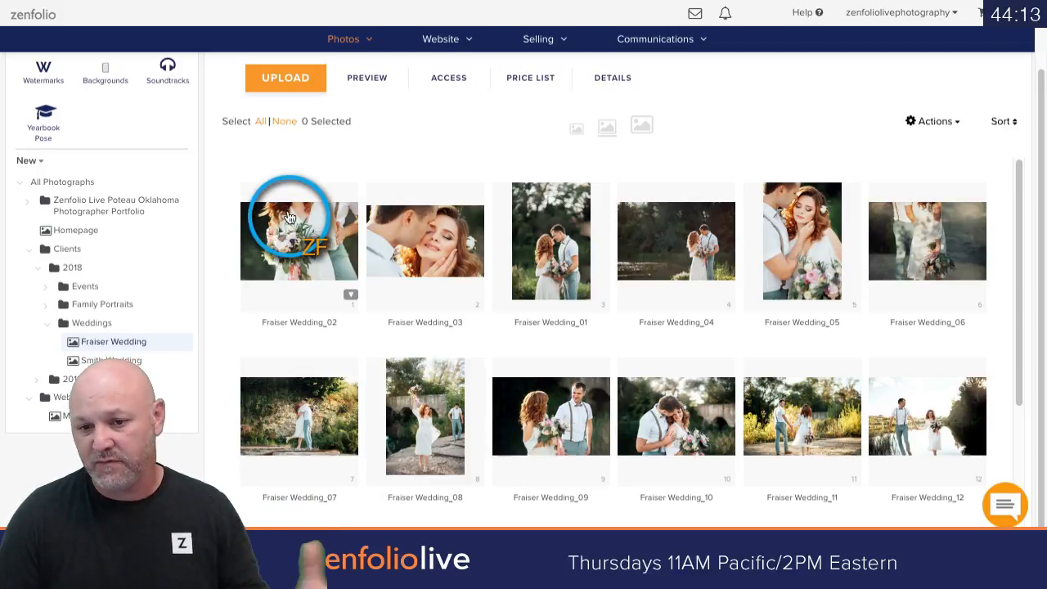
{"action": "left_click_drag", "start_coordinate": [408, 240], "coordinate": [271, 242]}
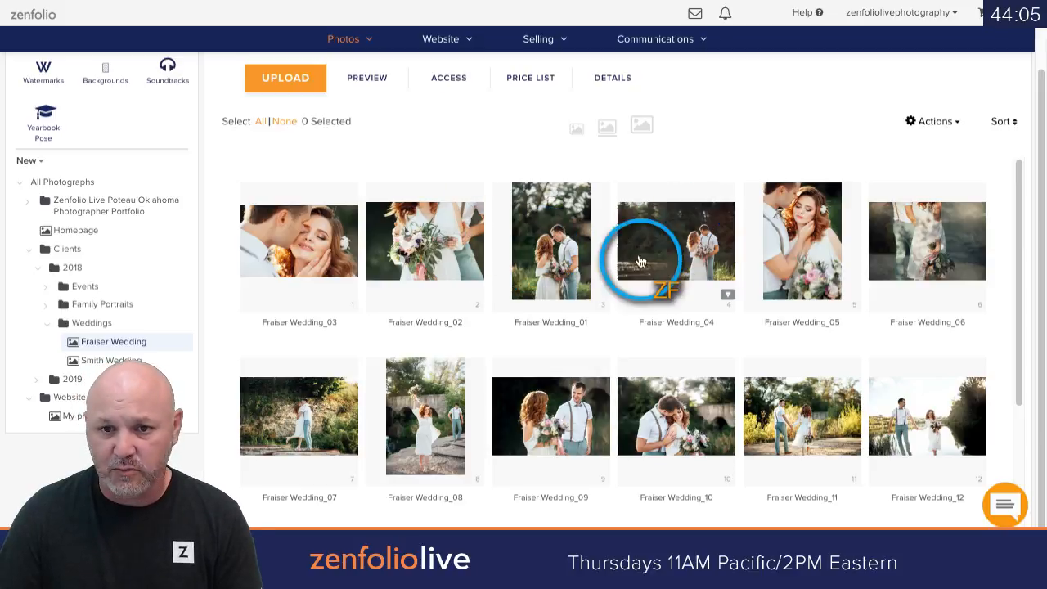
Reorder the gallery: Wedding_05 to the end, Wedding_08 fourth, Wedding_09 ahead of Wedding_07
{"action": "mouse_move", "coordinate": [812, 234]}
{"action": "left_mouse_down"}
{"action": "mouse_move", "coordinate": [844, 435]}
{"action": "mouse_move", "coordinate": [840, 467]}
{"action": "mouse_move", "coordinate": [649, 407]}
{"action": "left_mouse_up"}
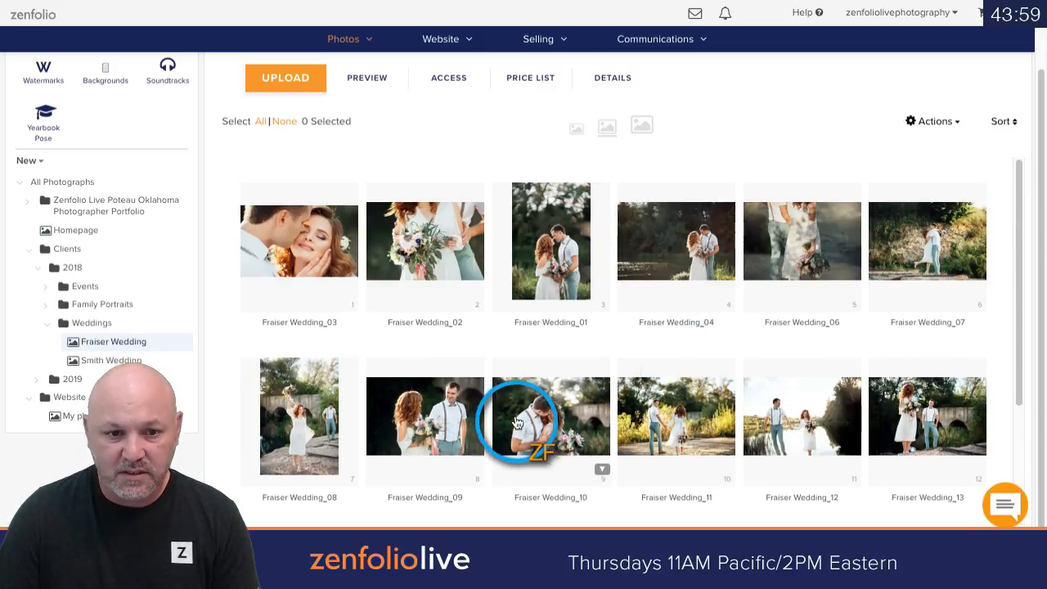
{"action": "left_click_drag", "start_coordinate": [326, 394], "coordinate": [609, 287]}
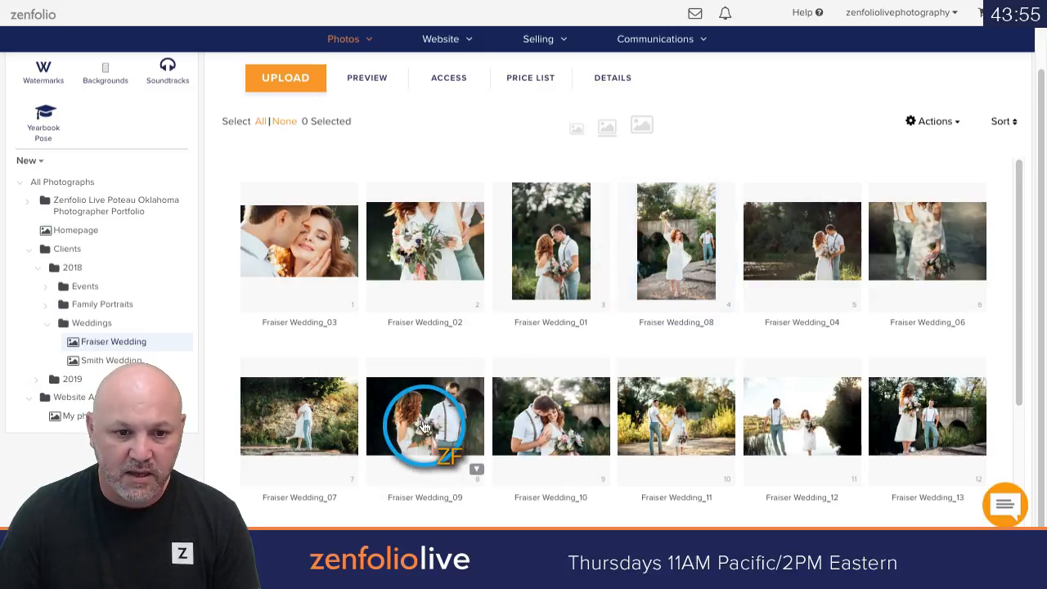
{"action": "left_click_drag", "start_coordinate": [385, 427], "coordinate": [286, 421]}
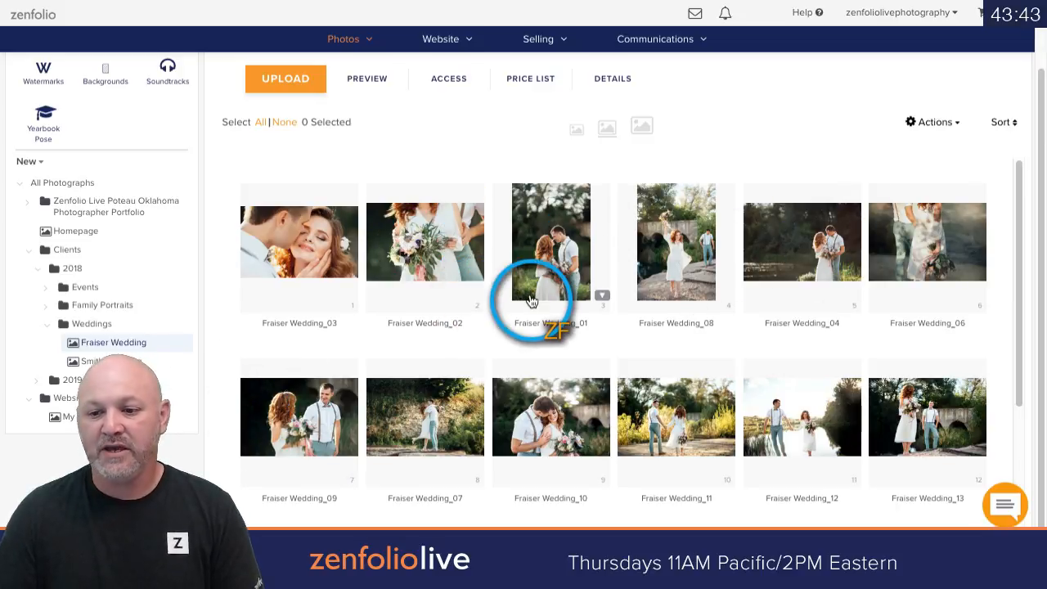
{"action": "scroll", "coordinate": [524, 303], "scroll_direction": "up", "scroll_amount": 2}
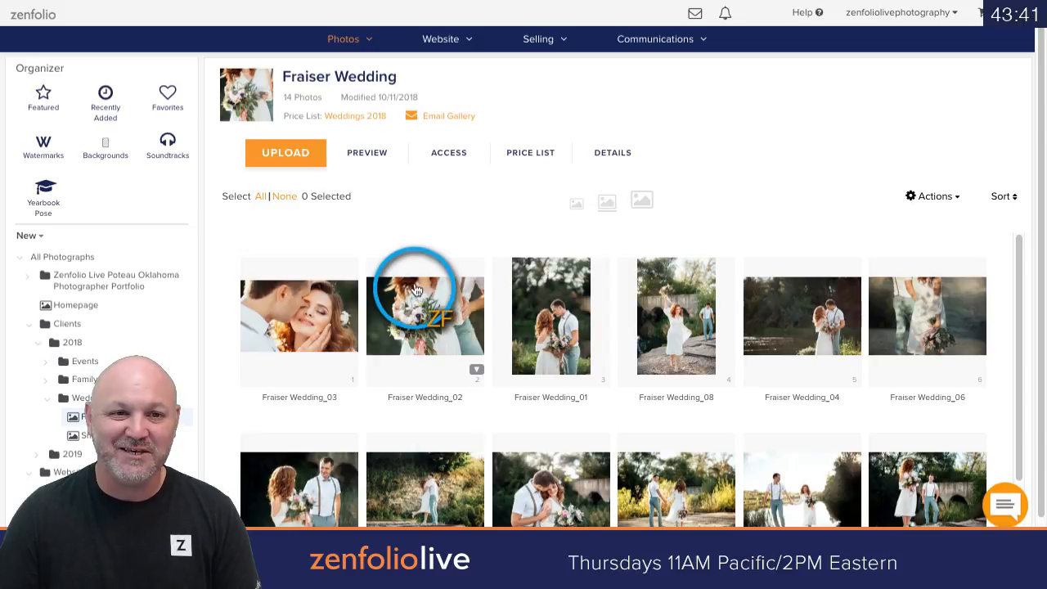
Preview a Fraiser Wedding invite email addressed to the sender's own email, then close it
{"action": "left_click", "coordinate": [459, 121]}
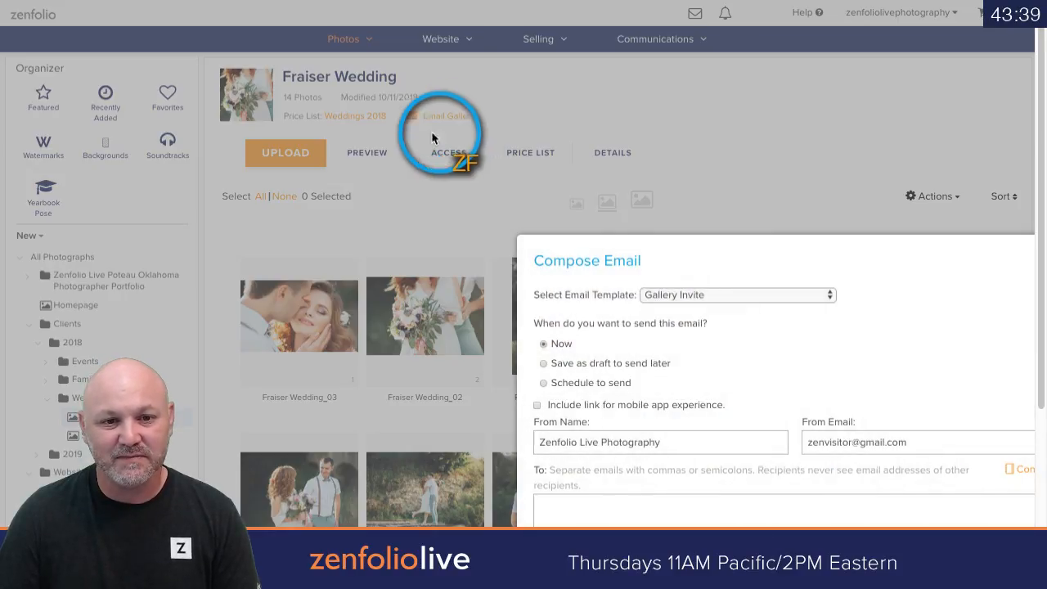
{"action": "scroll", "coordinate": [738, 242], "scroll_direction": "down", "scroll_amount": 1}
{"action": "scroll", "coordinate": [738, 241], "scroll_direction": "down", "scroll_amount": 1}
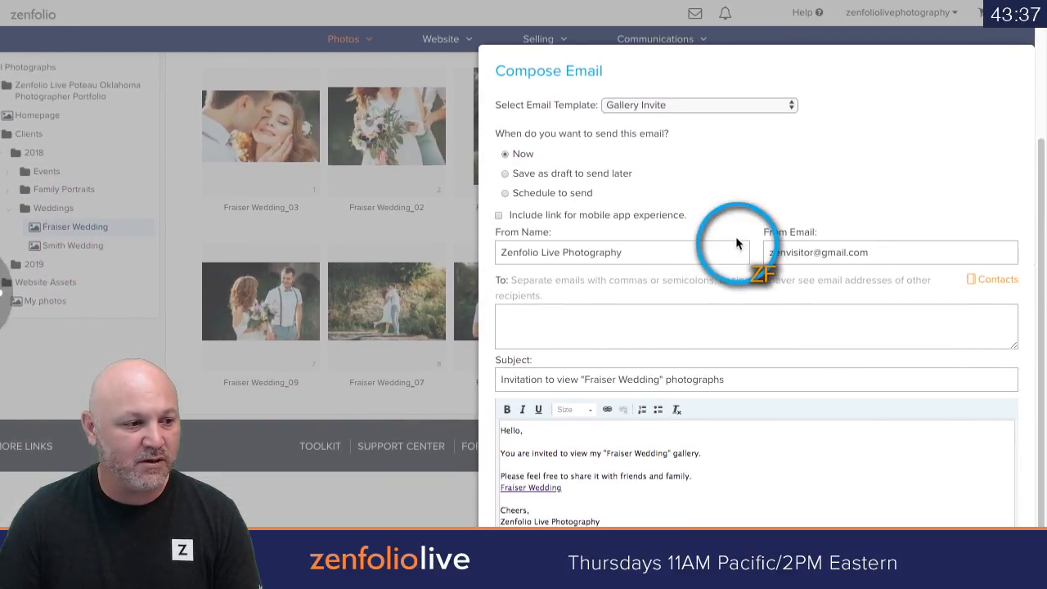
{"action": "triple_click", "coordinate": [821, 256]}
{"action": "key", "text": "ctrl+c"}
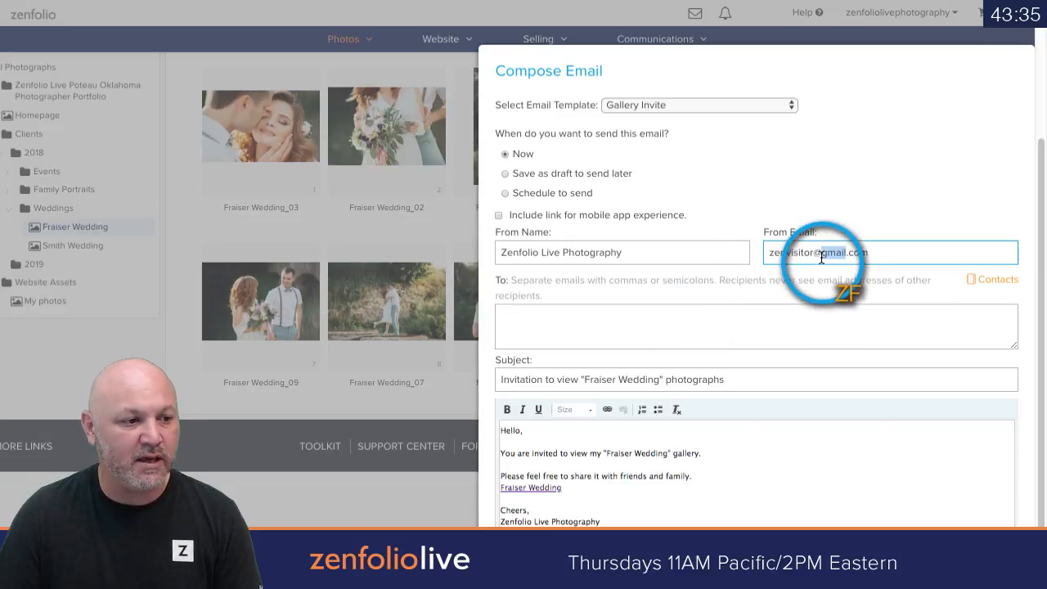
{"action": "left_click", "coordinate": [766, 308]}
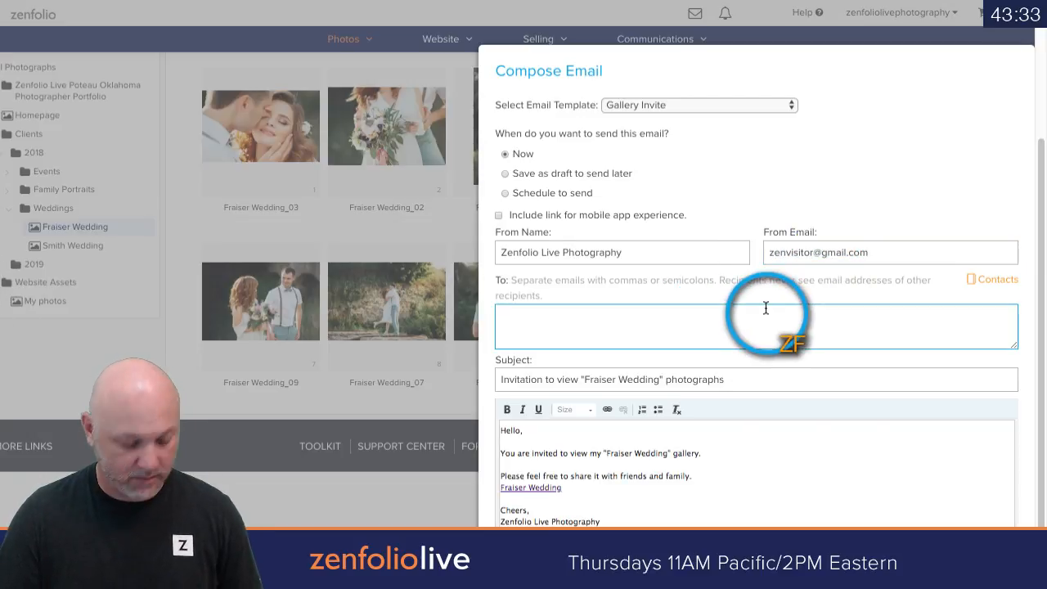
{"action": "key", "text": "ctrl+v"}
{"action": "scroll", "coordinate": [883, 470], "scroll_direction": "down", "scroll_amount": 1}
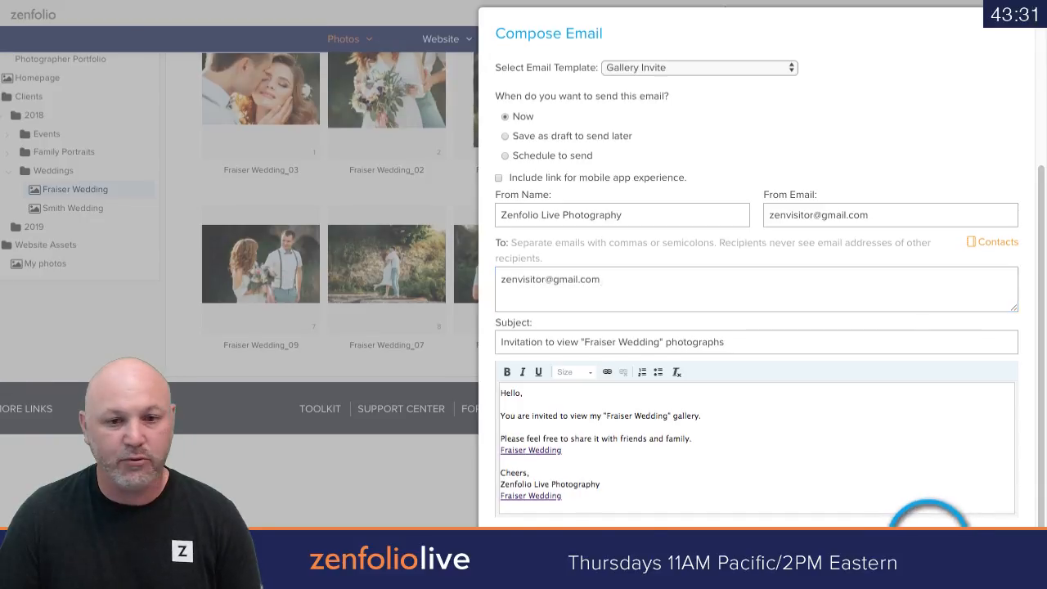
{"action": "left_click", "coordinate": [929, 524]}
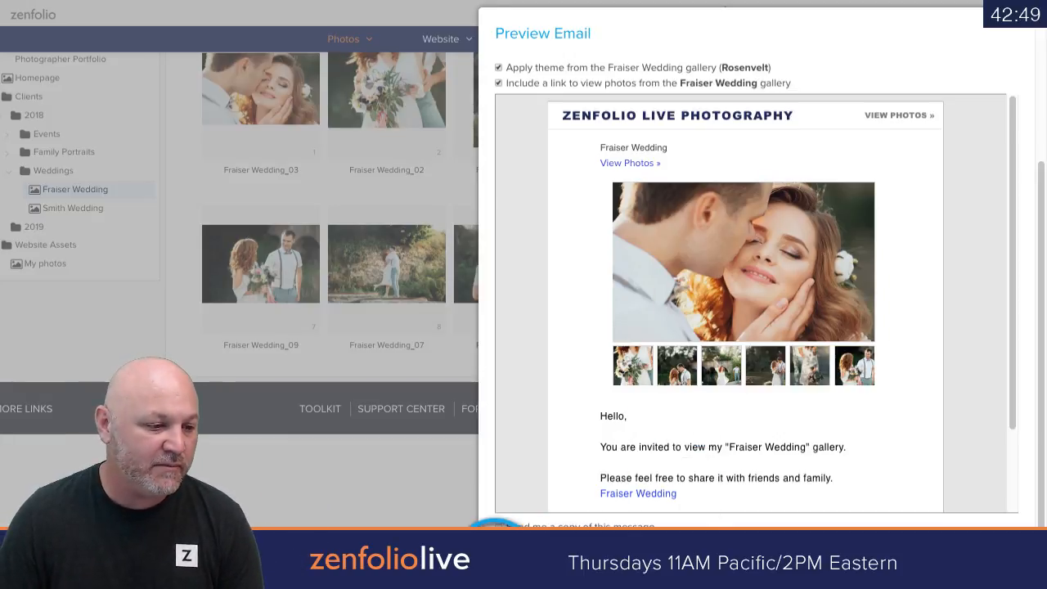
{"action": "left_click", "coordinate": [524, 530]}
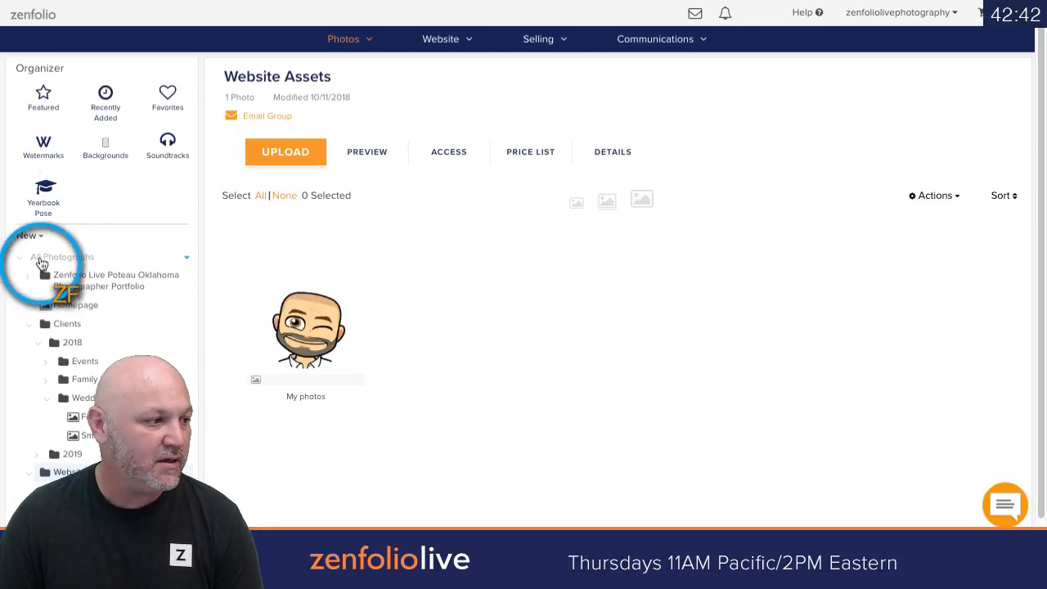
Show the top-level All Photographs group with its 72 photos
{"action": "left_click", "coordinate": [51, 257]}
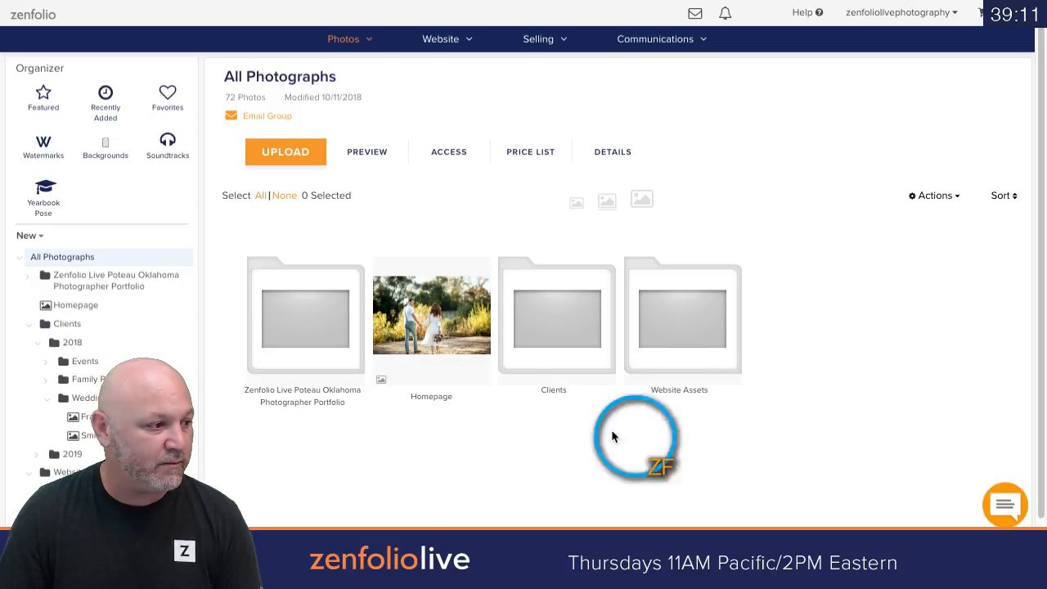
Collapse the 2018 Weddings folder and open the 2019 client group
{"action": "left_click", "coordinate": [51, 400]}
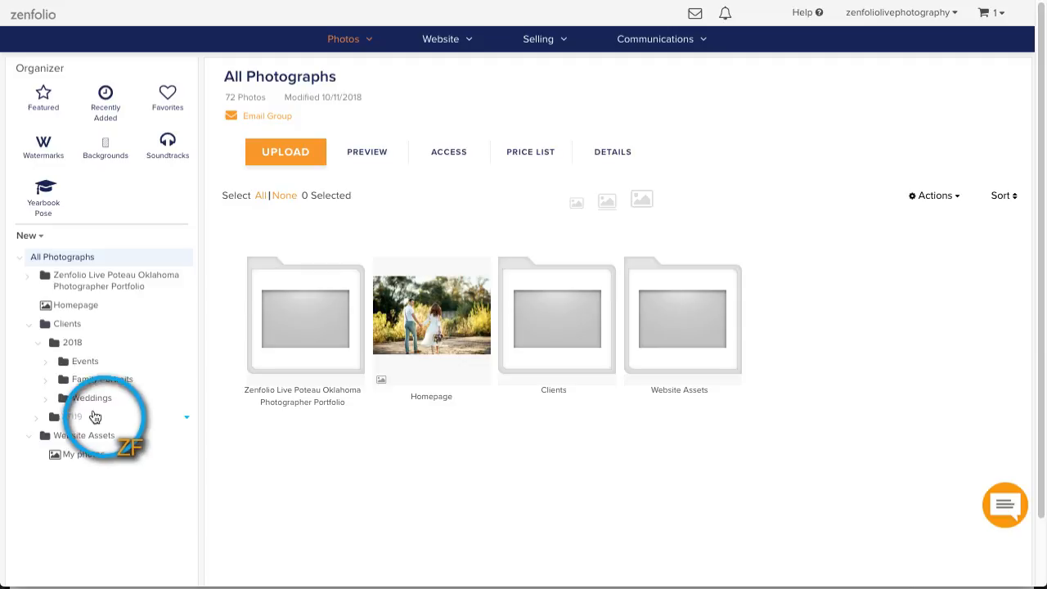
{"action": "left_click", "coordinate": [38, 420]}
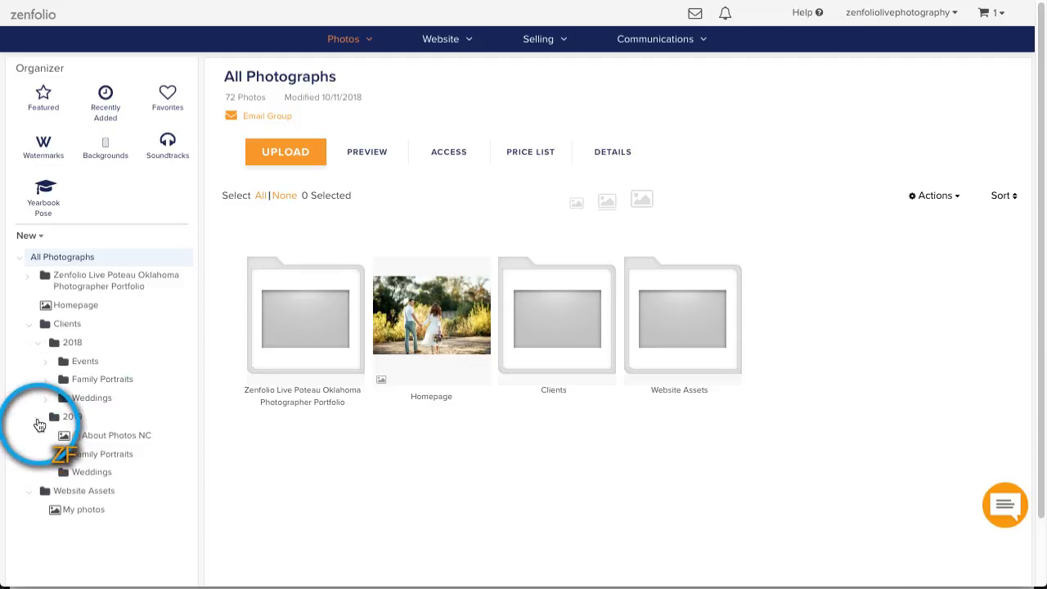
{"action": "scroll", "coordinate": [119, 432], "scroll_direction": "down", "scroll_amount": 1}
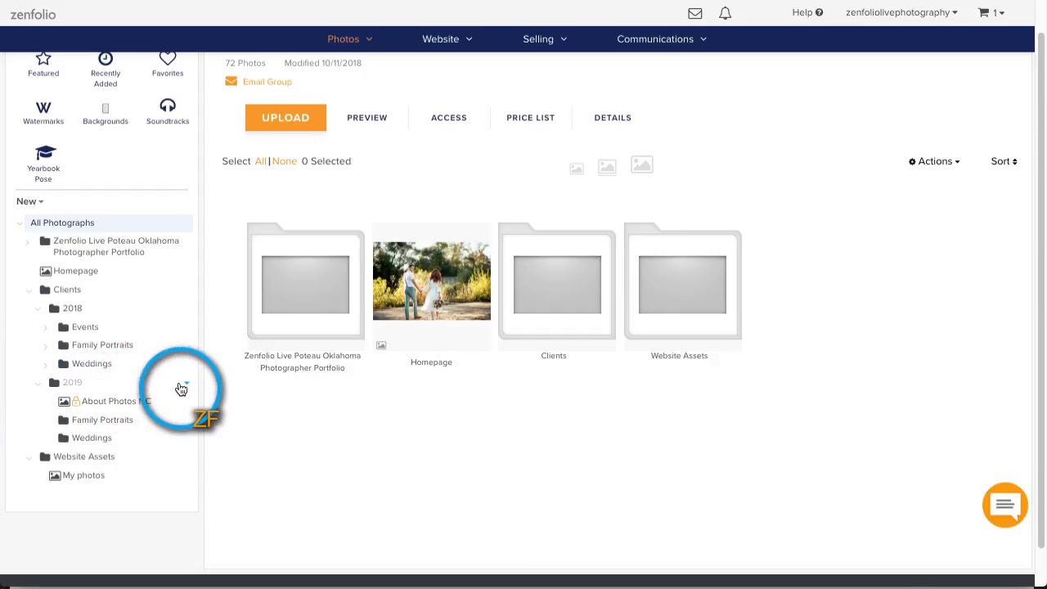
{"action": "left_click", "coordinate": [68, 391]}
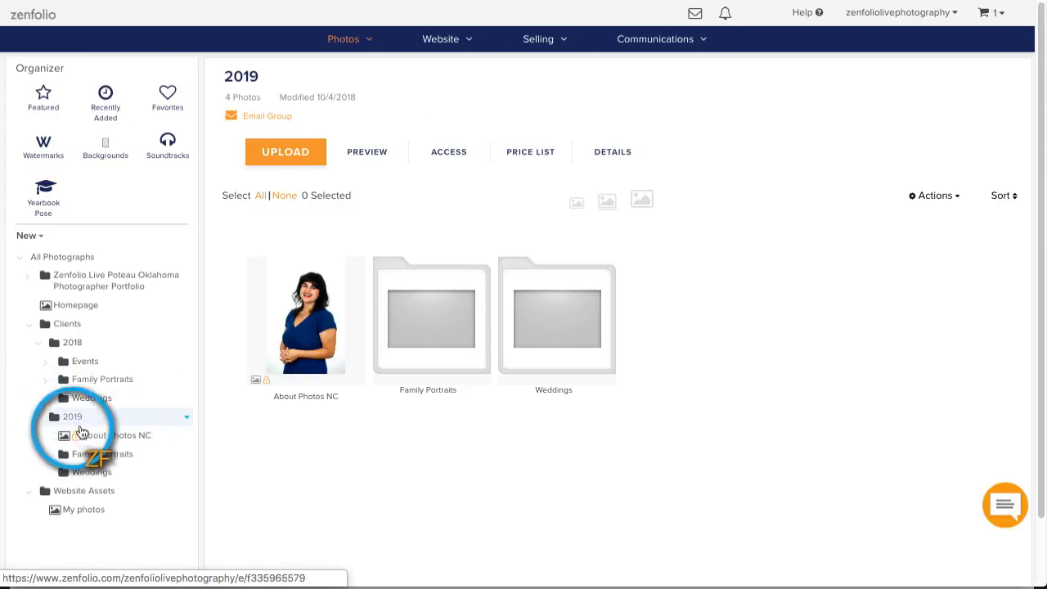
Create a new group named Events inside 2019
{"action": "left_click", "coordinate": [186, 420]}
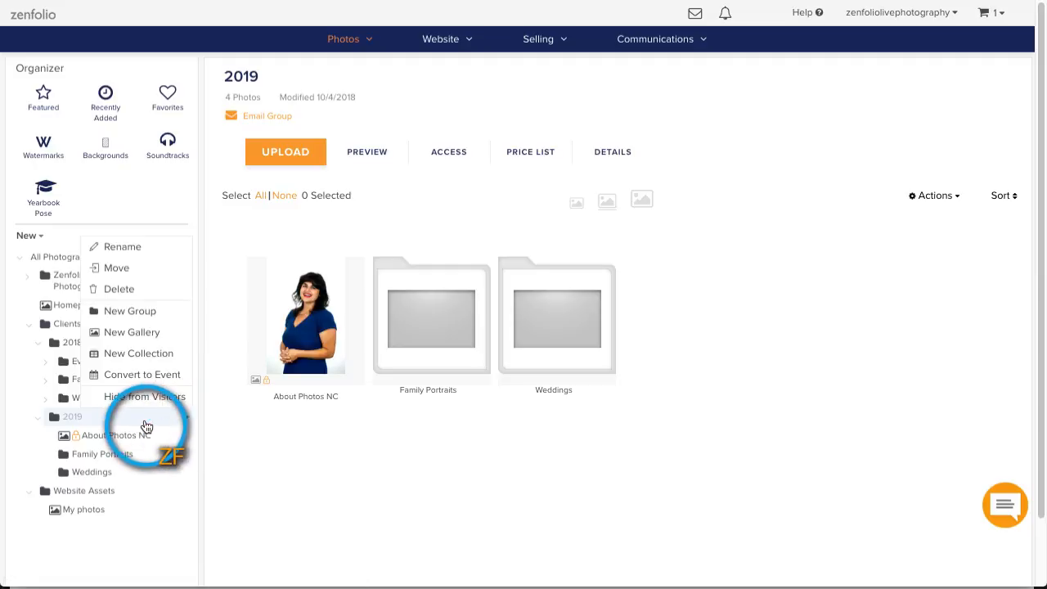
{"action": "left_click", "coordinate": [135, 311]}
{"action": "type", "text": "Events"}
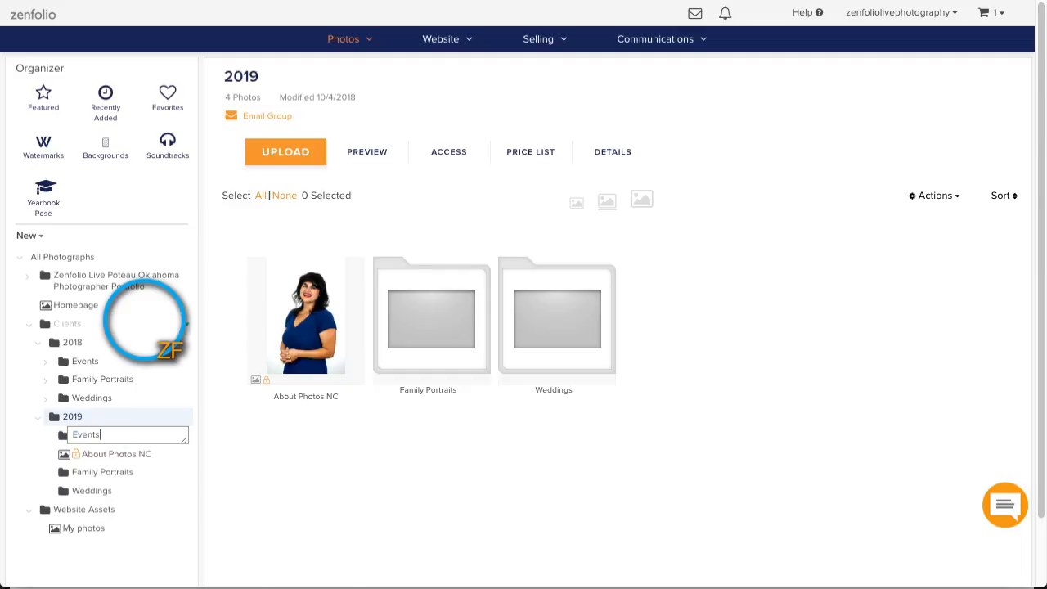
{"action": "key", "text": "Return"}
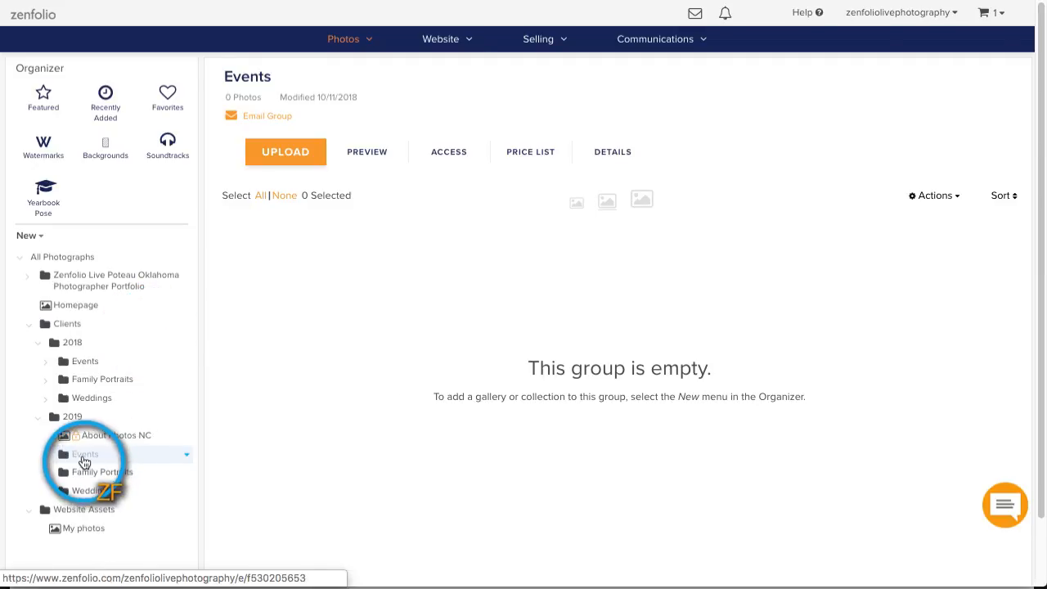
Create a Phils Birthday group inside 2019 › Events and display its contents
{"action": "left_click", "coordinate": [189, 458]}
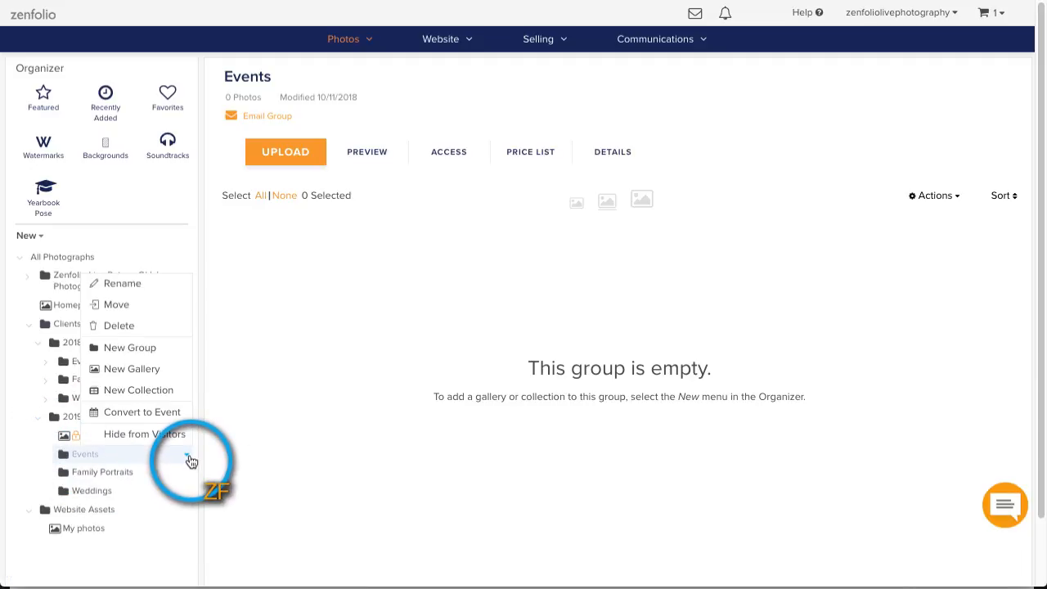
{"action": "left_click", "coordinate": [154, 357]}
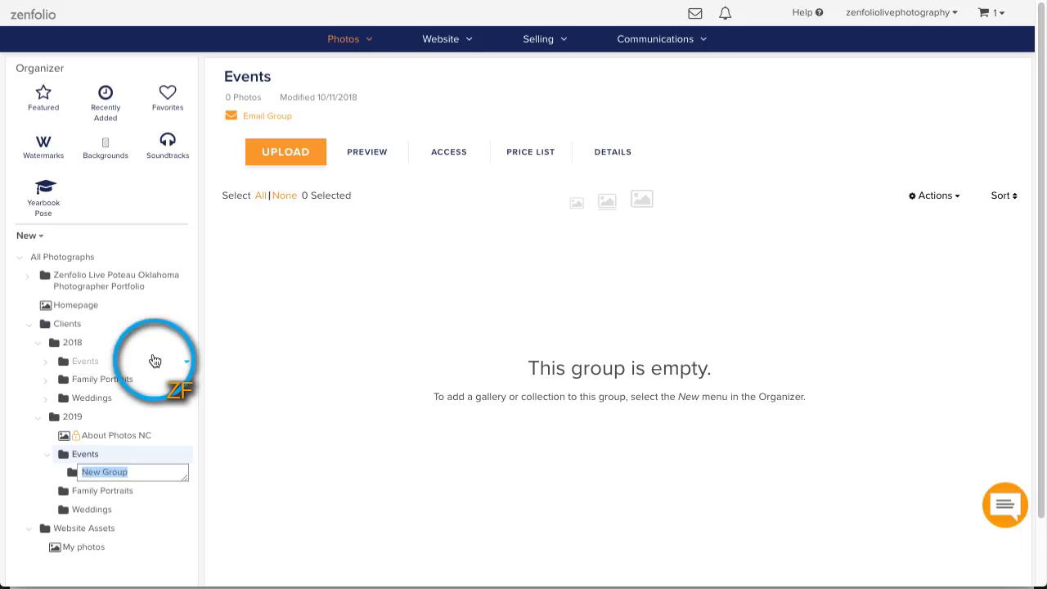
{"action": "type", "text": "Phils Birthday"}
{"action": "left_click", "coordinate": [143, 460]}
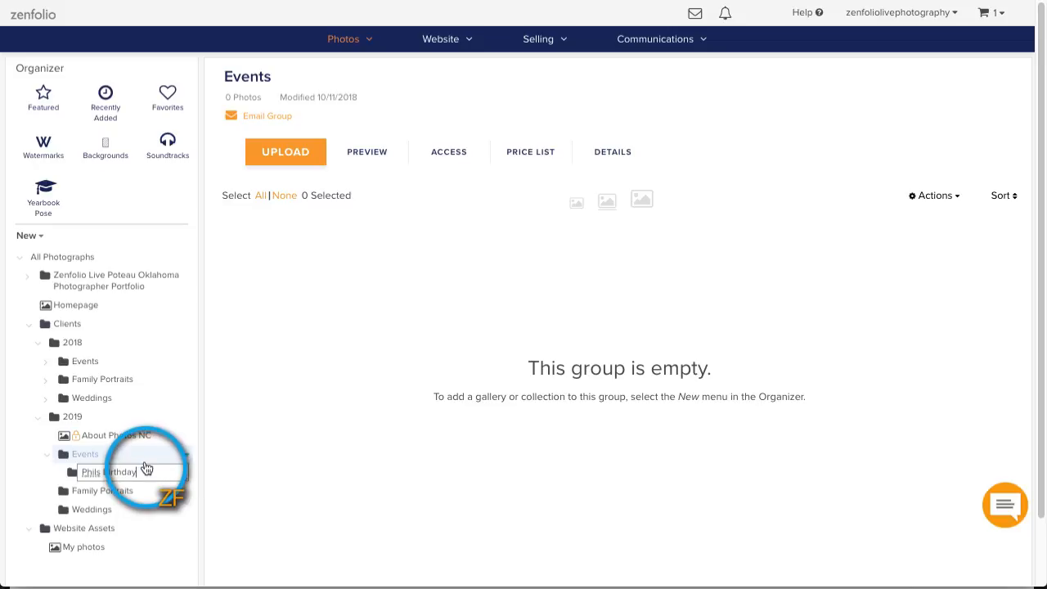
{"action": "left_click", "coordinate": [141, 477]}
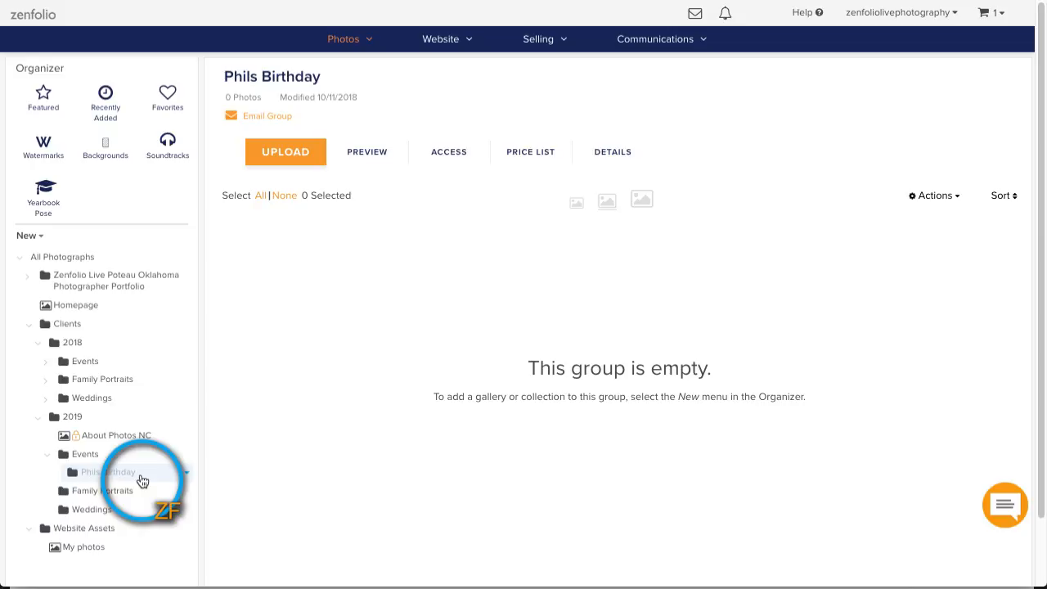
{"action": "left_click", "coordinate": [142, 481]}
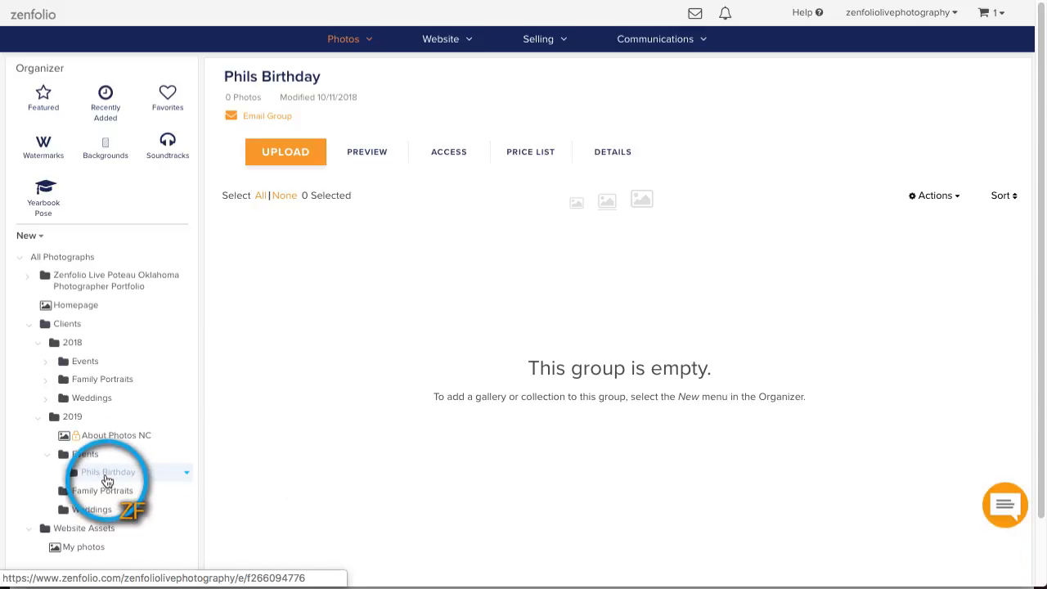
Zoom the page in and scroll the Organizer tree down to Phils Birthday
{"action": "key", "text": "ctrl+plus"}
{"action": "key", "text": "ctrl+plus"}
{"action": "key", "text": "ctrl+plus"}
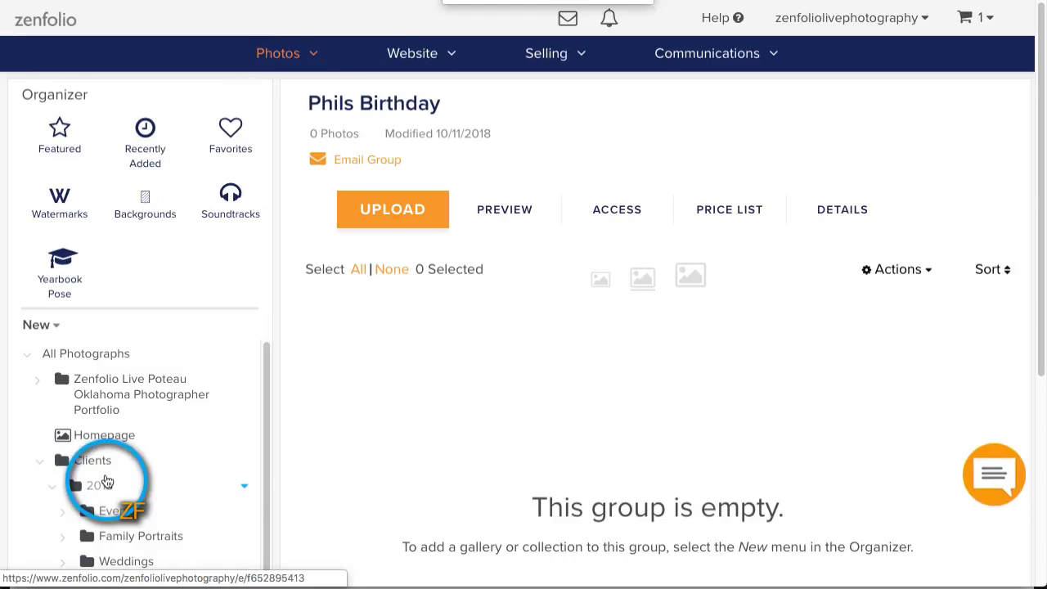
{"action": "scroll", "coordinate": [140, 425], "scroll_direction": "down", "scroll_amount": 1}
{"action": "scroll", "coordinate": [418, 360], "scroll_direction": "down", "scroll_amount": 3}
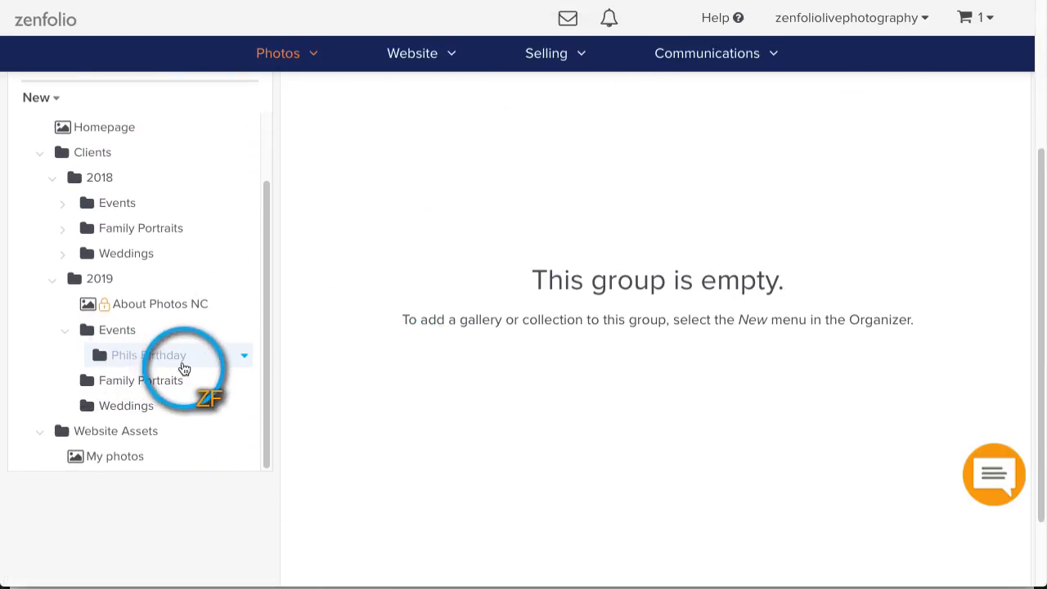
Add a new gallery named Photobooth inside Phils Birthday
{"action": "left_click", "coordinate": [245, 358]}
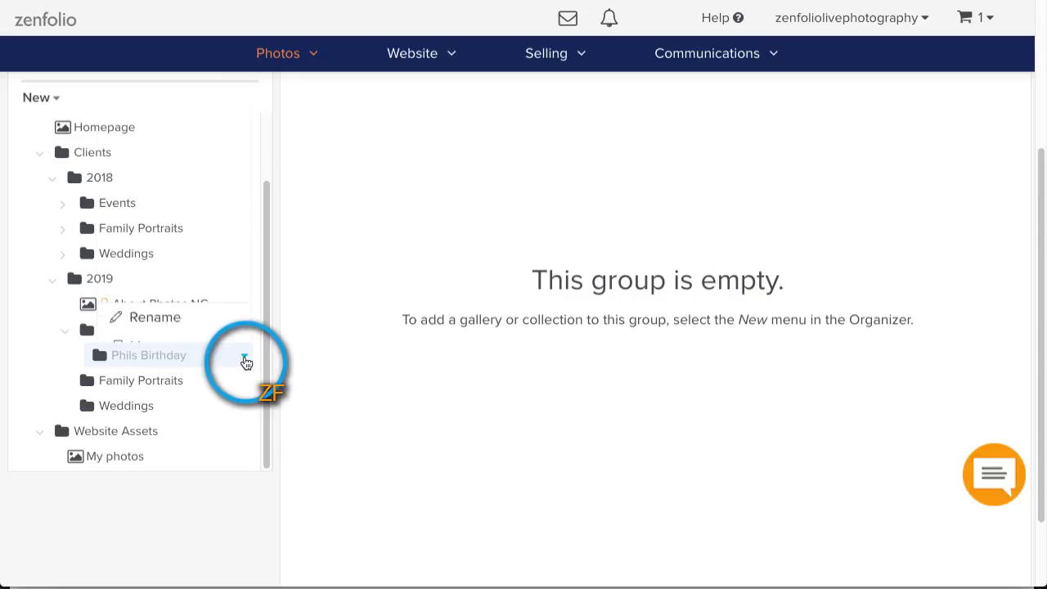
{"action": "left_click", "coordinate": [187, 238]}
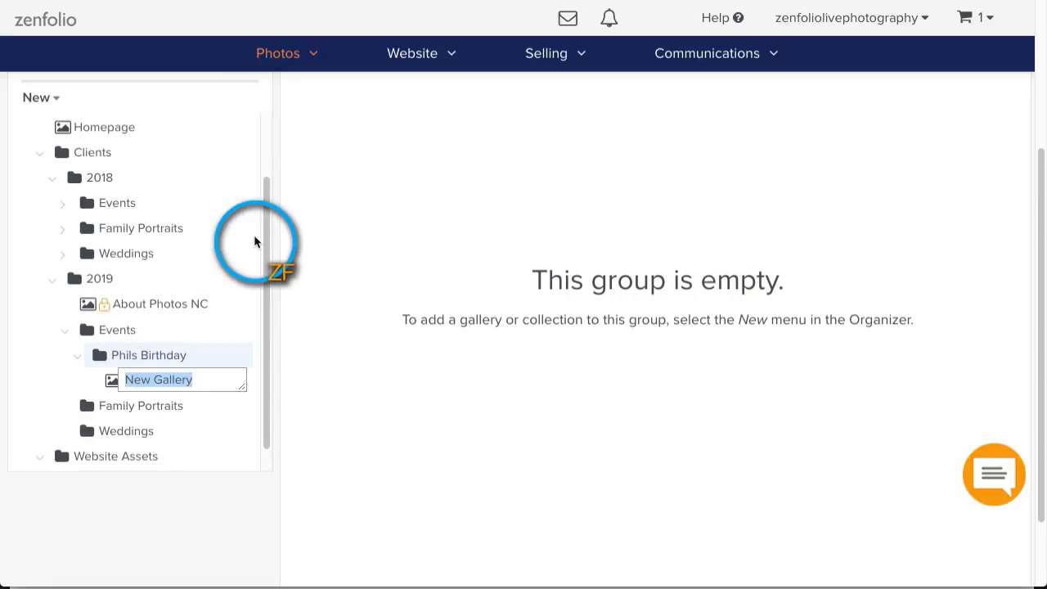
{"action": "type", "text": "Photo"}
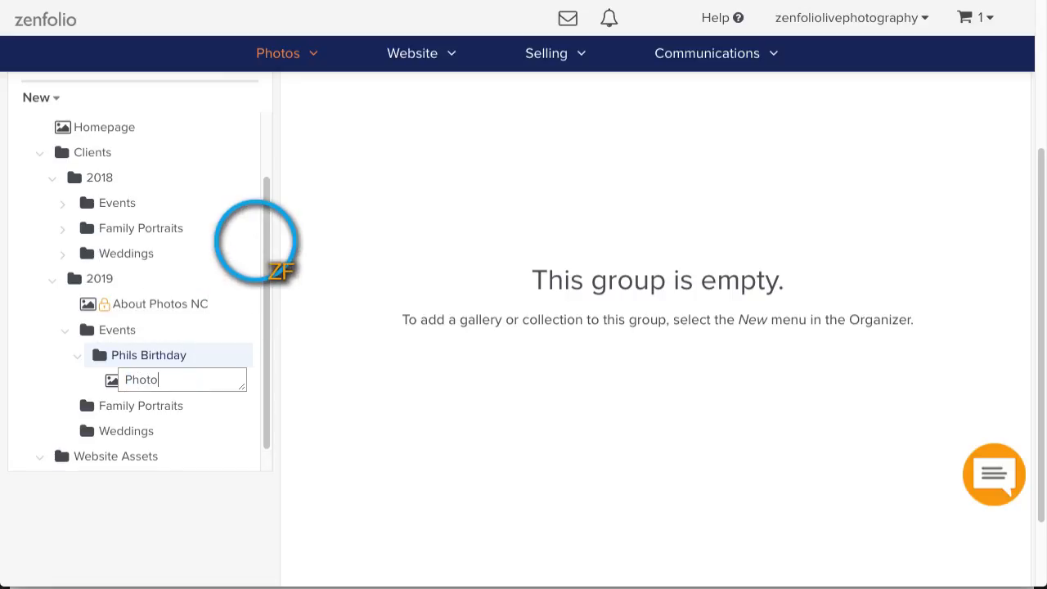
{"action": "type", "text": "booth"}
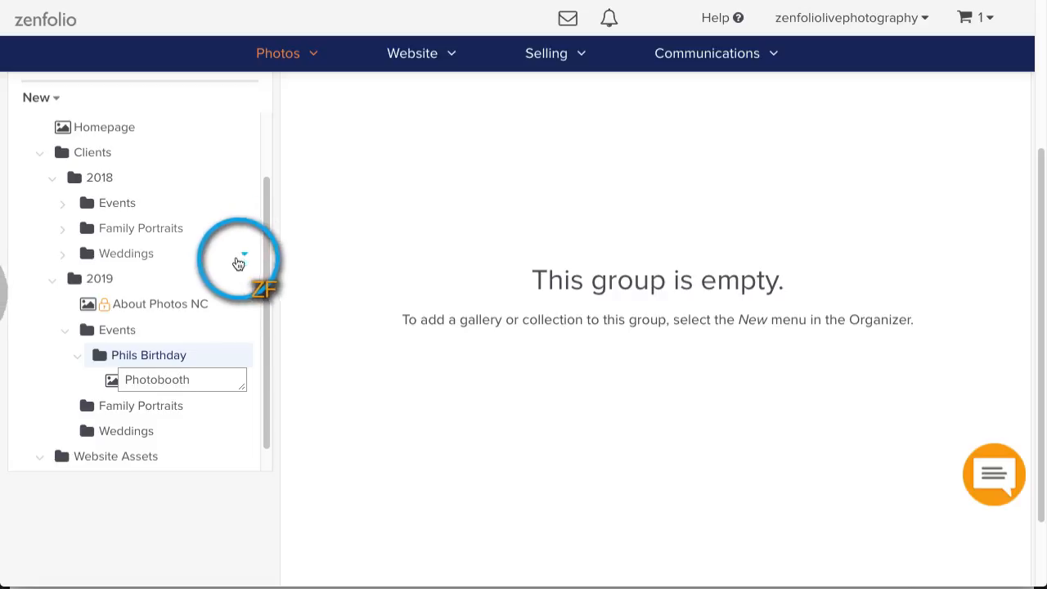
{"action": "key", "text": "Return"}
Add a second gallery named Candids to Phils Birthday
{"action": "left_click", "coordinate": [247, 358]}
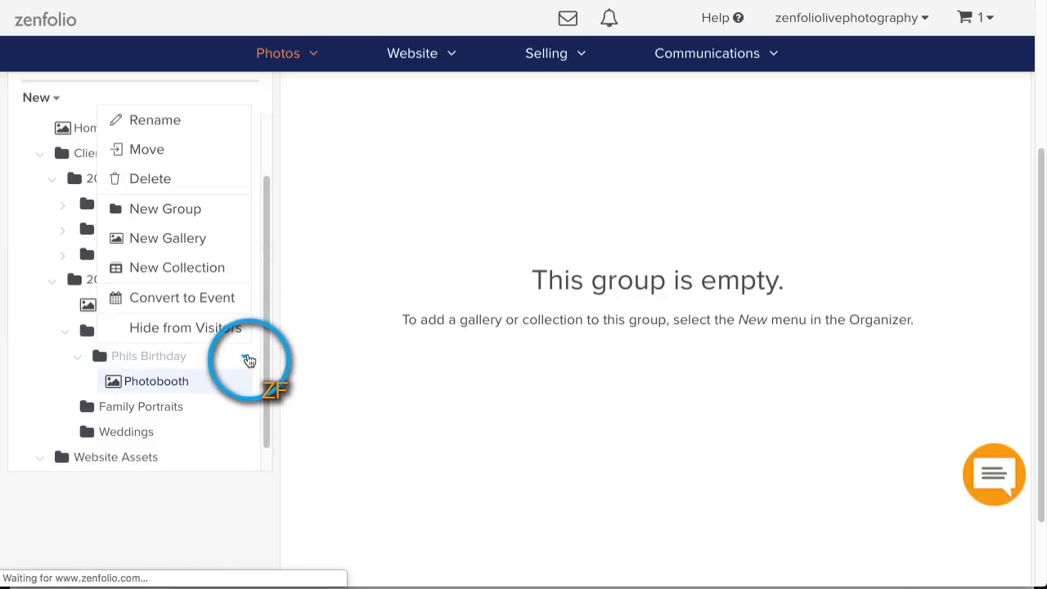
{"action": "scroll", "coordinate": [260, 442], "scroll_direction": "down", "scroll_amount": 6}
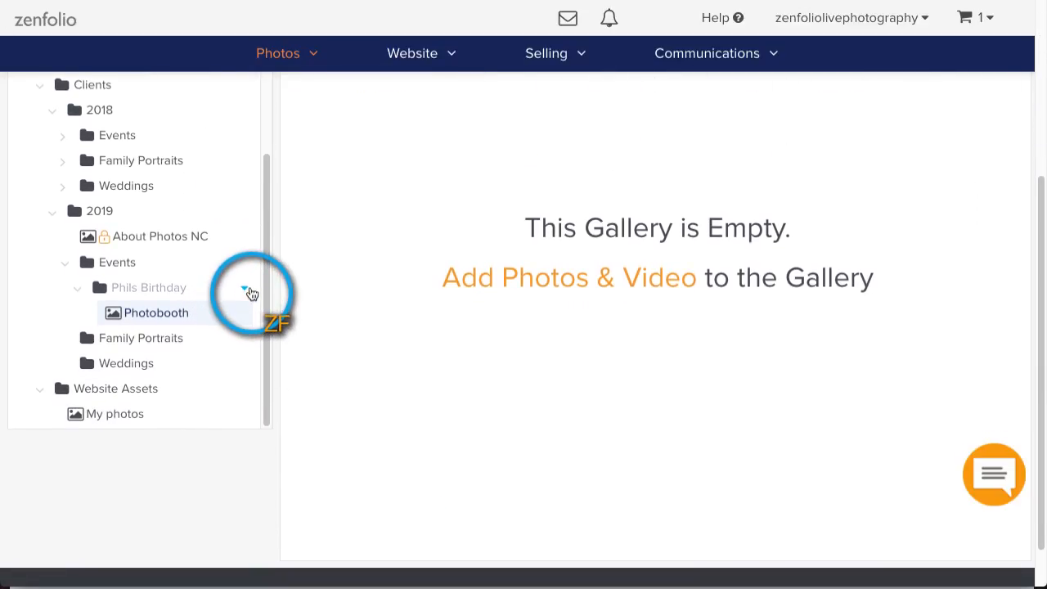
{"action": "left_click", "coordinate": [245, 288]}
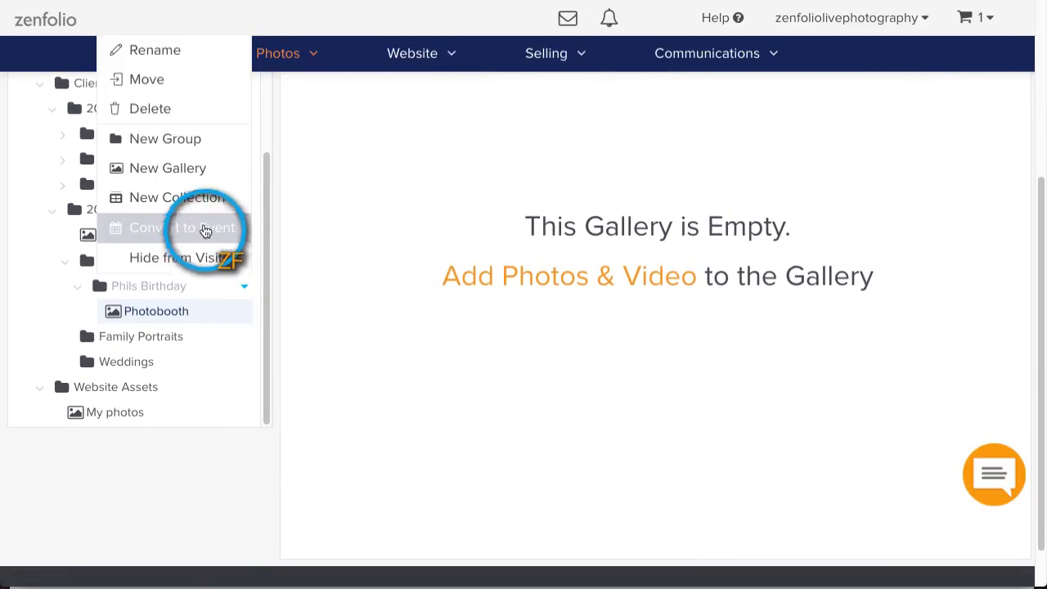
{"action": "left_click", "coordinate": [198, 170]}
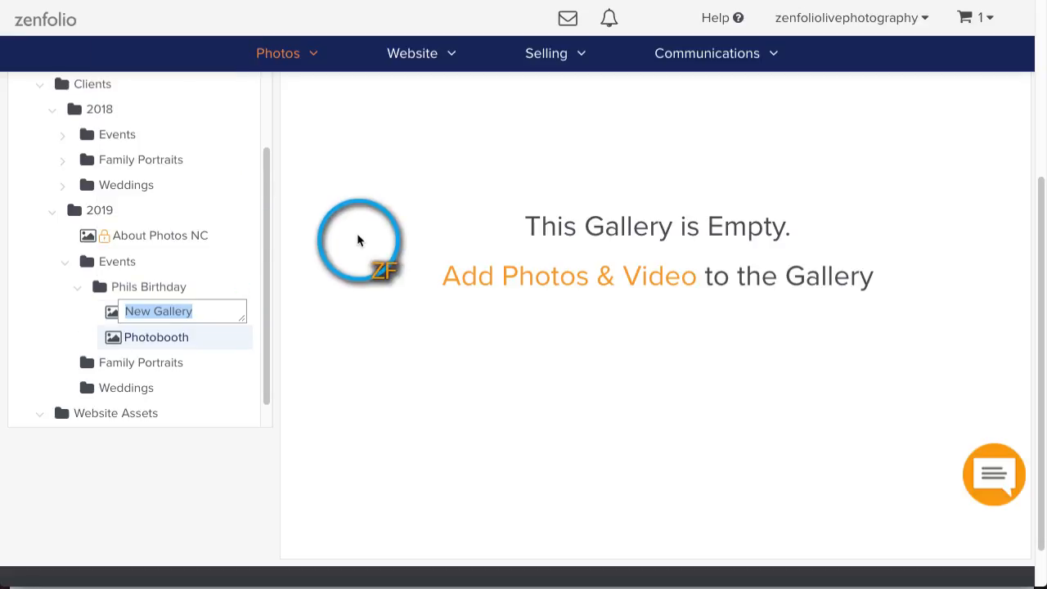
{"action": "type", "text": "Candids"}
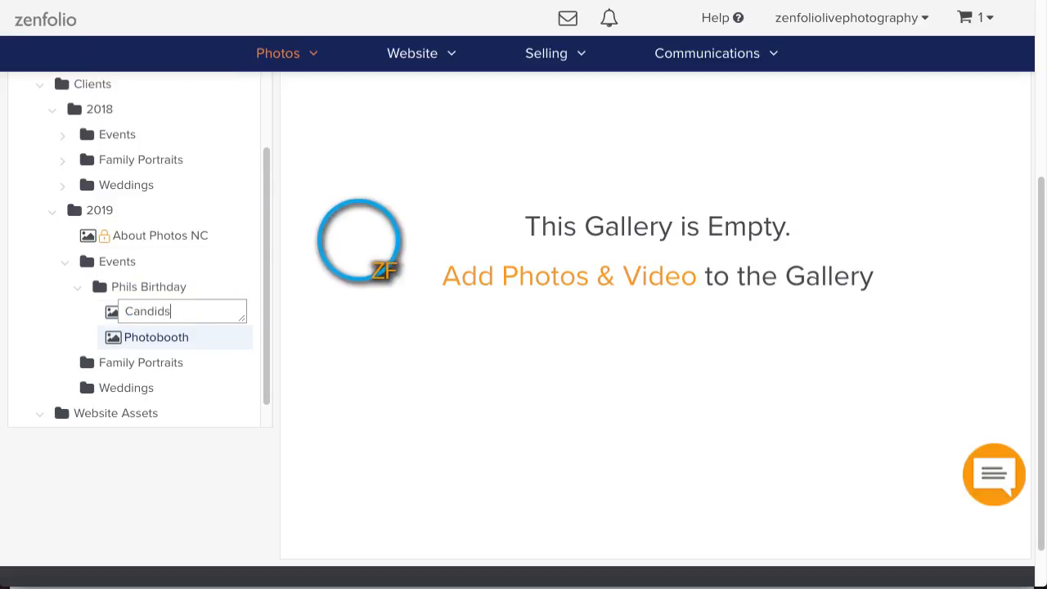
{"action": "key", "text": "Return"}
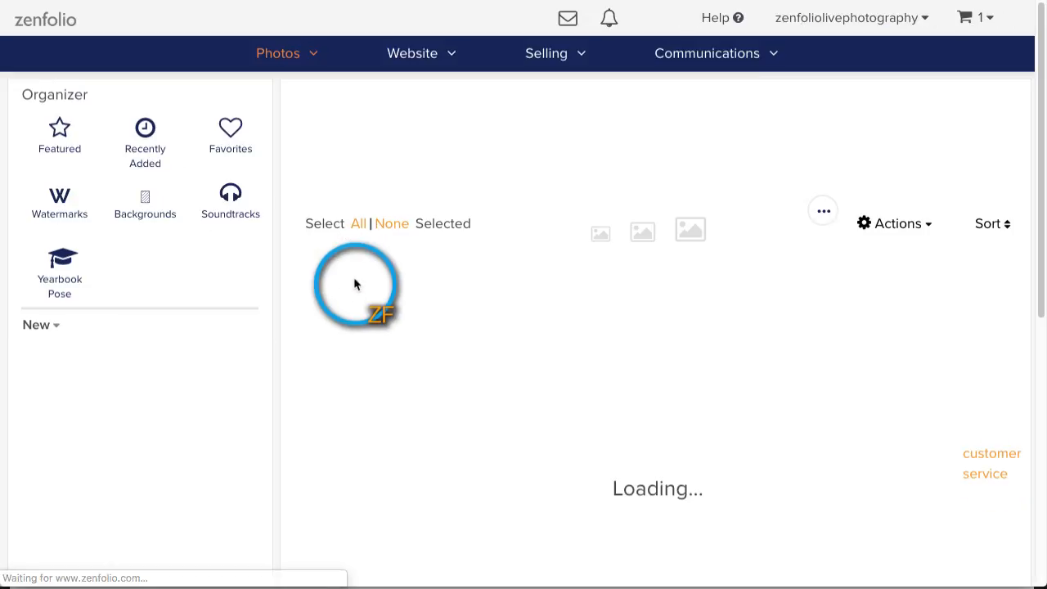
{"action": "scroll", "coordinate": [227, 380], "scroll_direction": "down", "scroll_amount": 4}
{"action": "scroll", "coordinate": [227, 391], "scroll_direction": "down", "scroll_amount": 1}
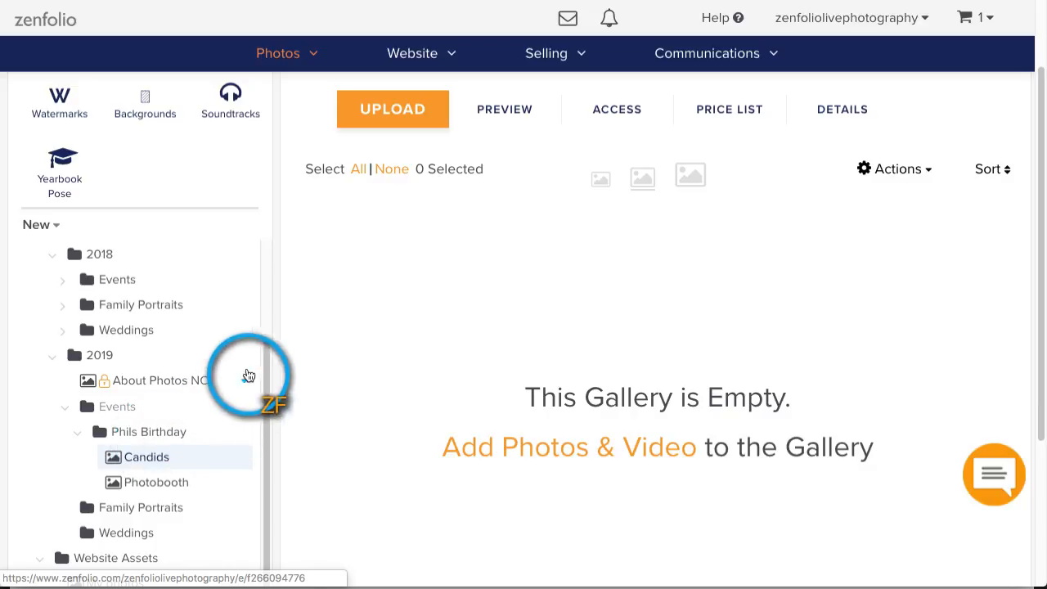
Open the Phils Birthday group page and bring up its Access Settings
{"action": "left_click", "coordinate": [101, 442]}
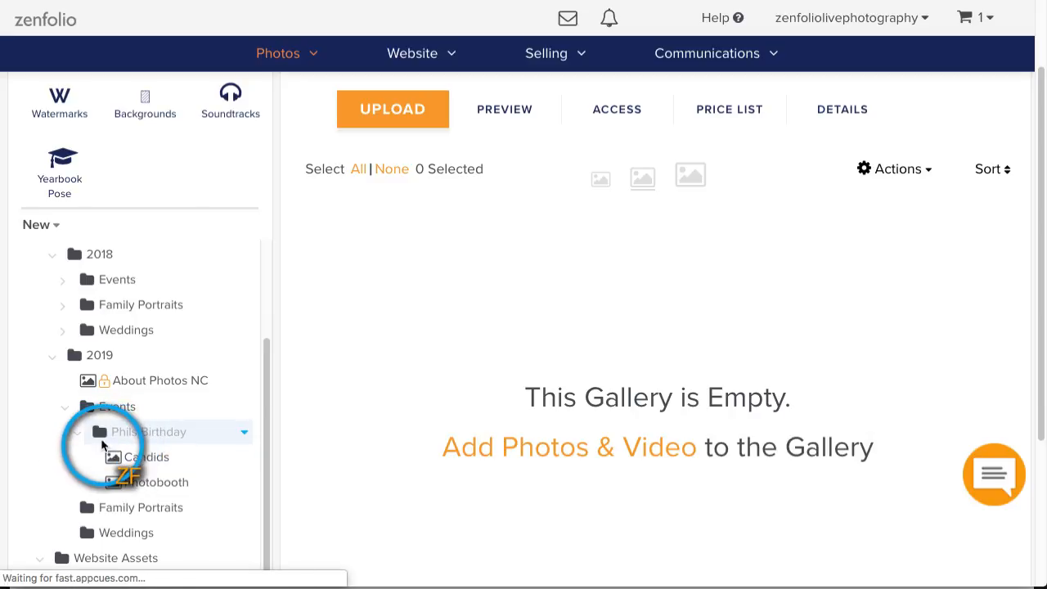
{"action": "scroll", "coordinate": [147, 467], "scroll_direction": "down", "scroll_amount": 5}
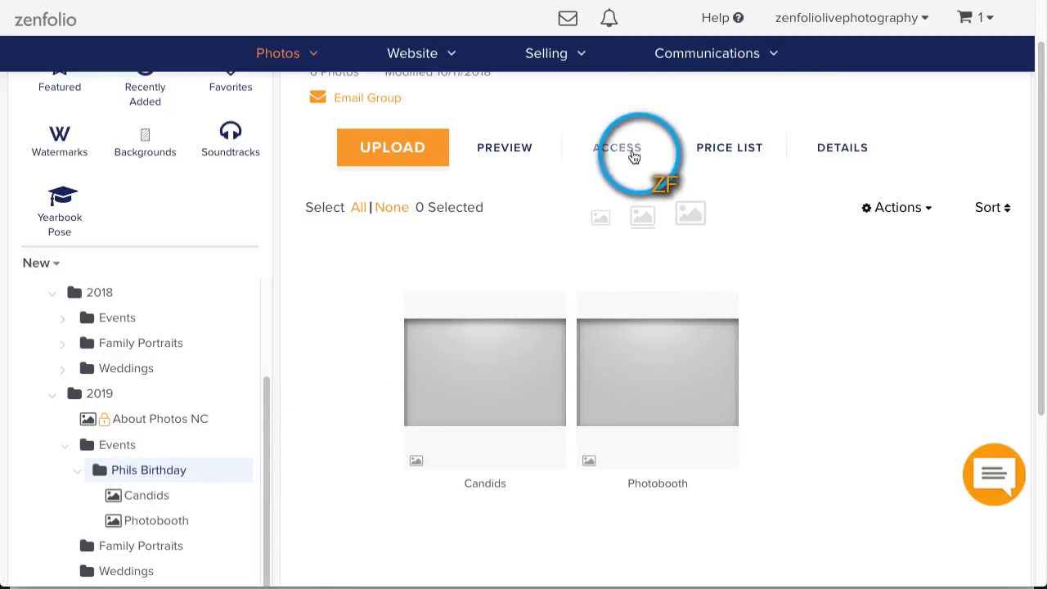
{"action": "left_click", "coordinate": [628, 156]}
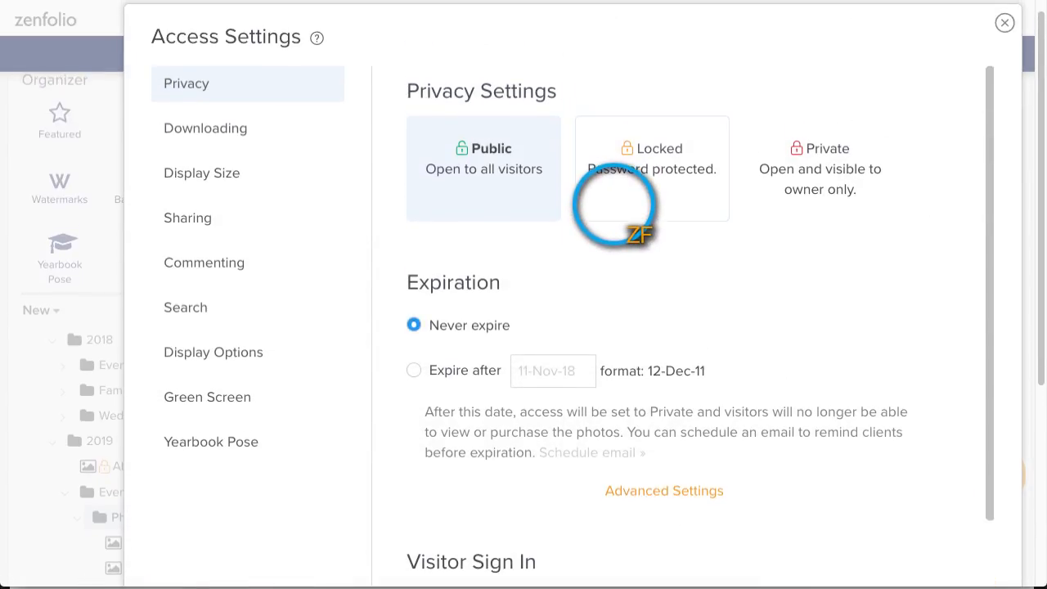
Enable a friendly sharing URL for Phils Birthday with Group ID Phil2019
{"action": "left_click", "coordinate": [200, 218]}
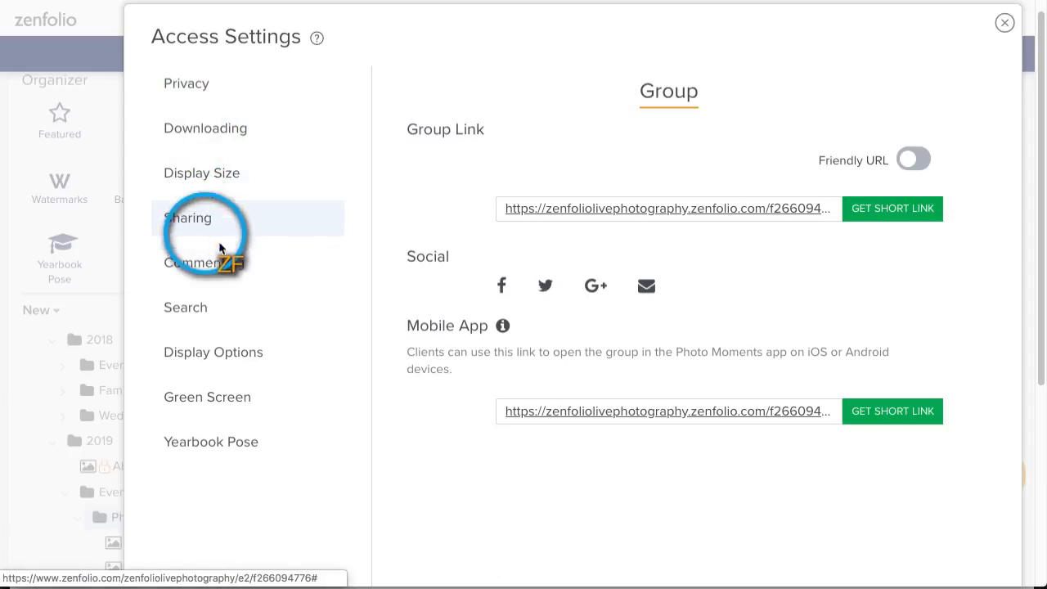
{"action": "left_click", "coordinate": [914, 166]}
{"action": "left_click", "coordinate": [564, 208]}
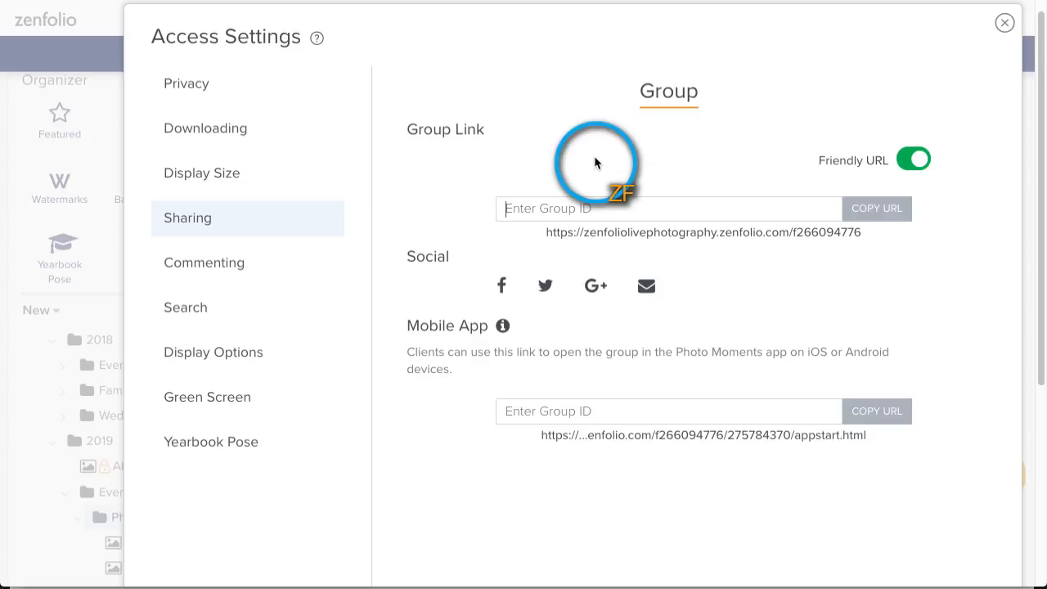
{"action": "type", "text": "Phil201"}
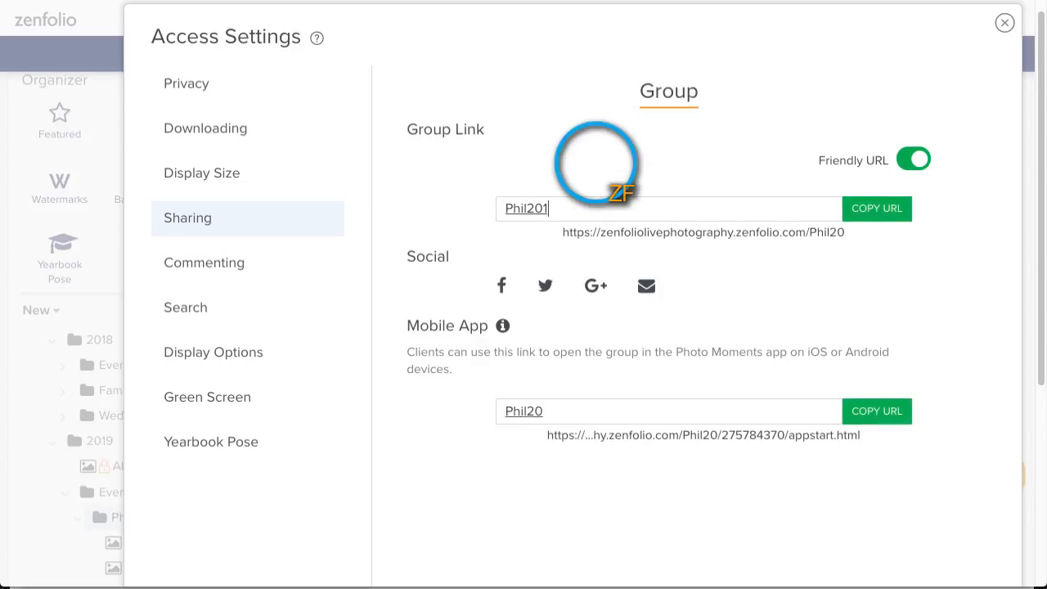
{"action": "type", "text": "9"}
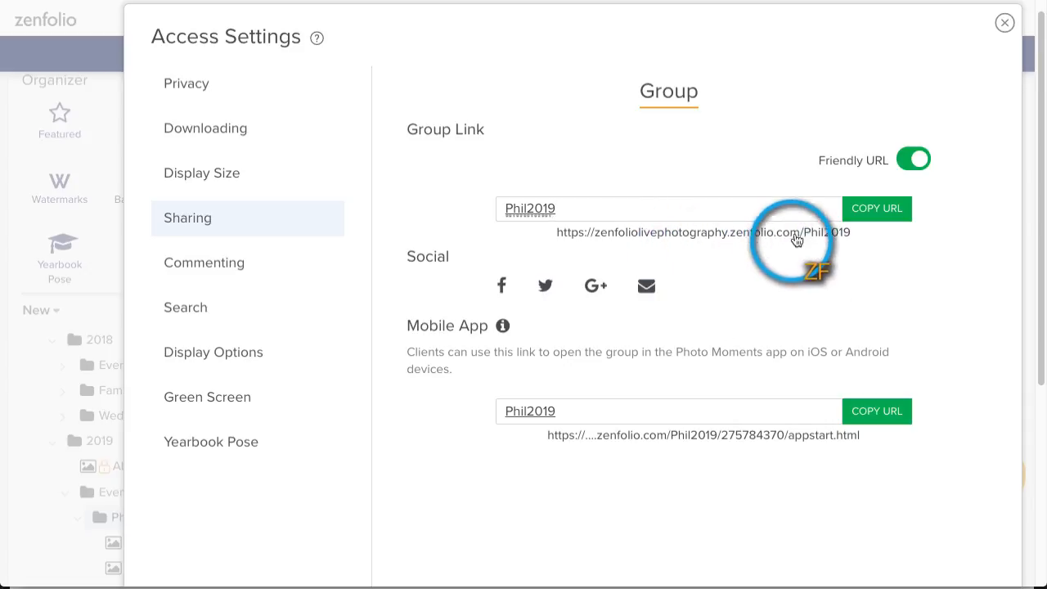
{"action": "left_click", "coordinate": [855, 213]}
{"action": "left_click_drag", "start_coordinate": [610, 245], "coordinate": [554, 234]}
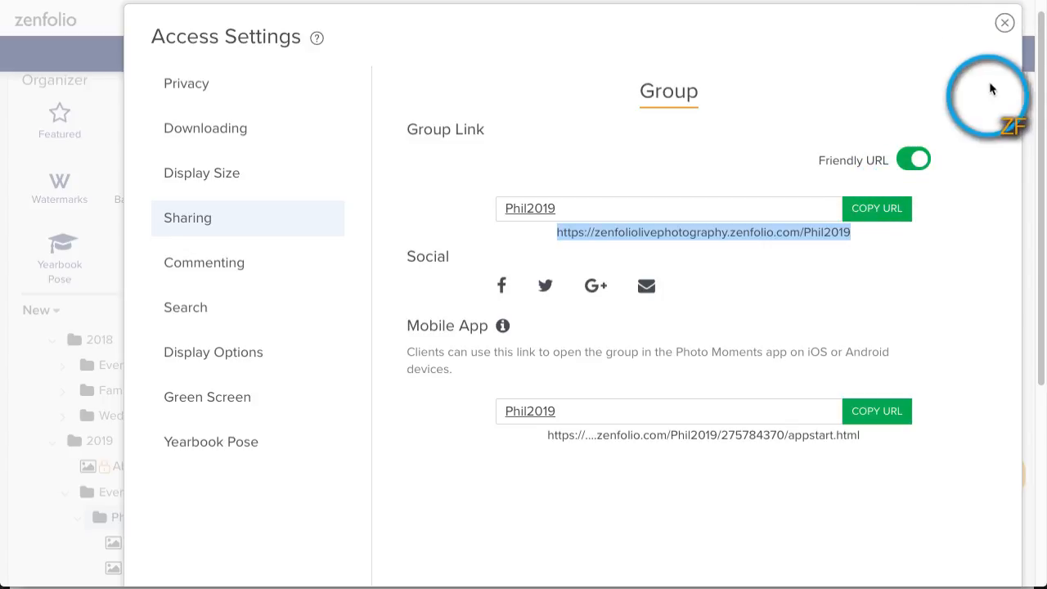
{"action": "scroll", "coordinate": [984, 225], "scroll_direction": "down", "scroll_amount": 3}
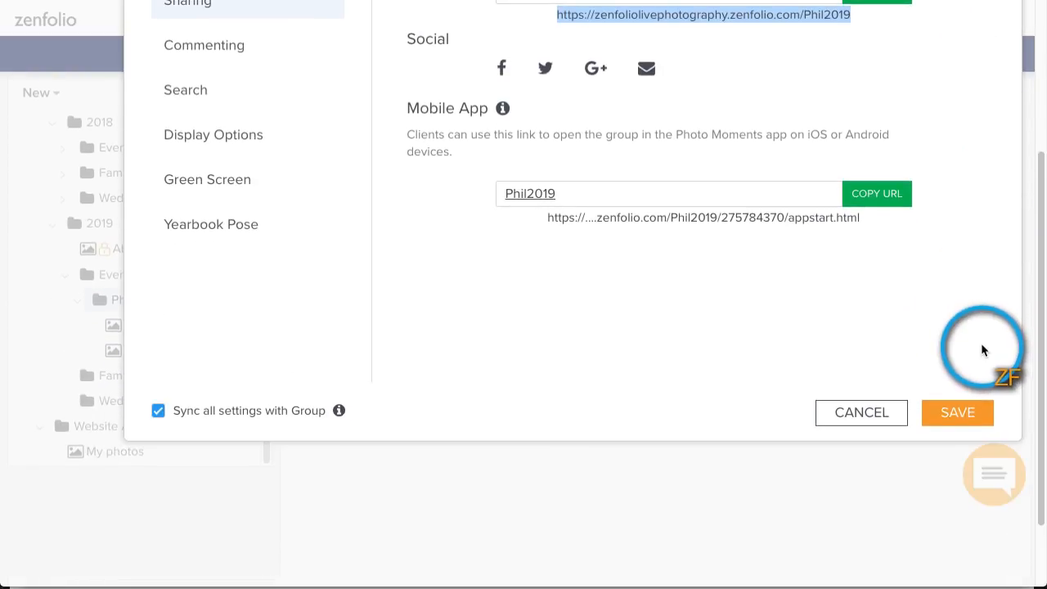
Save the Phil2019 friendly URL and close Access Settings
{"action": "left_click", "coordinate": [956, 409]}
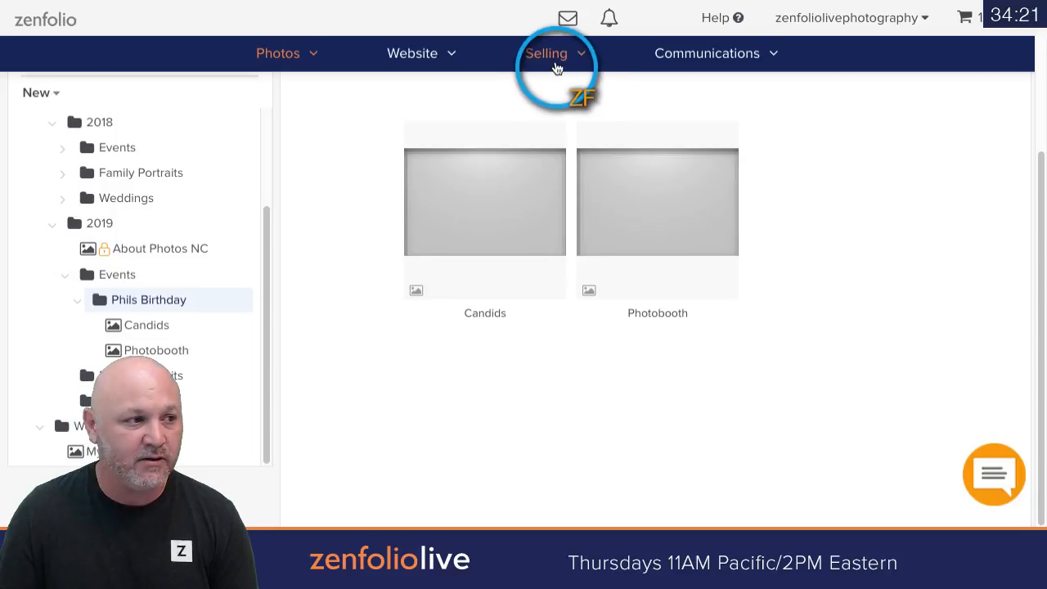
Go to Ordering & Selling's coupons and campaigns list and start a new coupon
{"action": "mouse_move", "coordinate": [556, 67]}
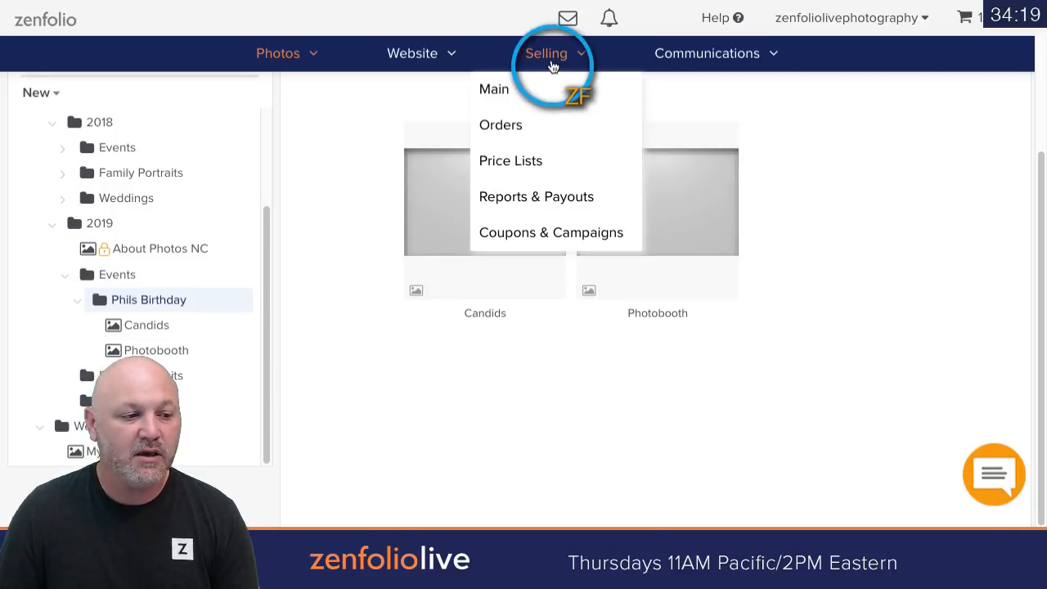
{"action": "left_click", "coordinate": [553, 66]}
{"action": "left_click", "coordinate": [828, 422]}
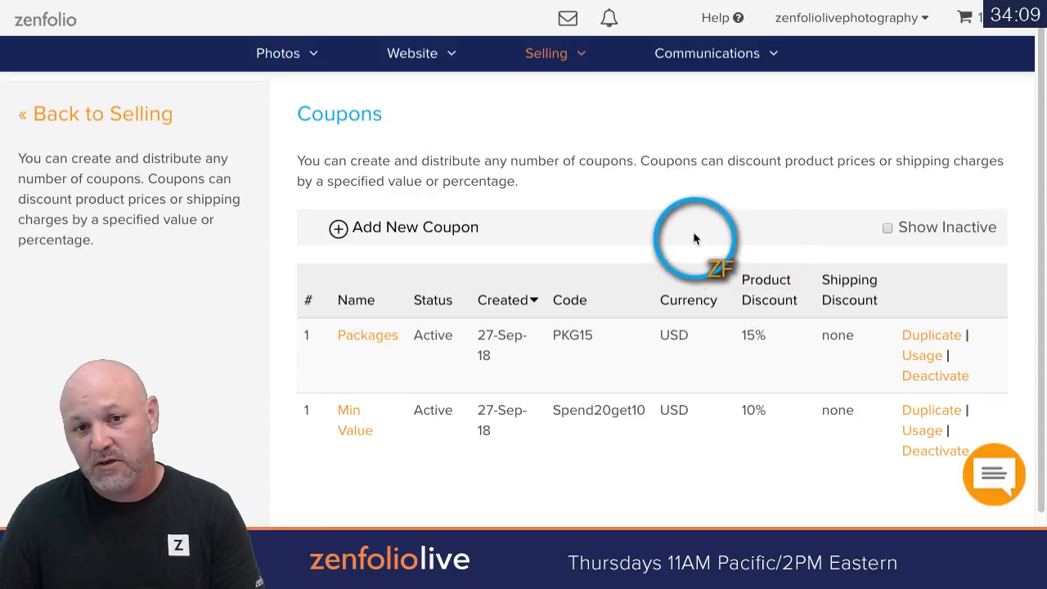
{"action": "left_click", "coordinate": [379, 238]}
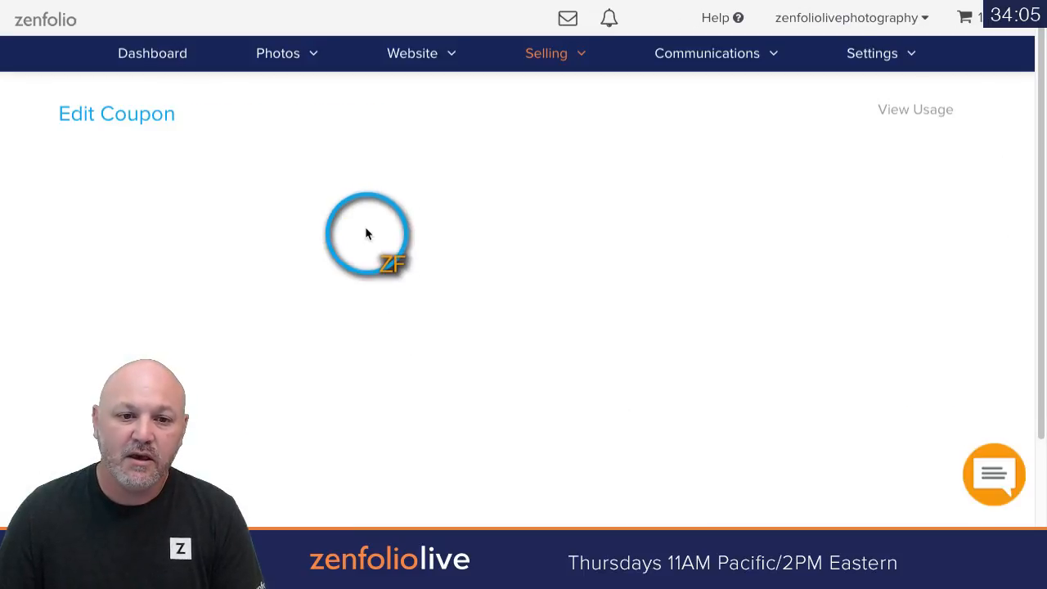
{"action": "scroll", "coordinate": [611, 303], "scroll_direction": "down", "scroll_amount": 1}
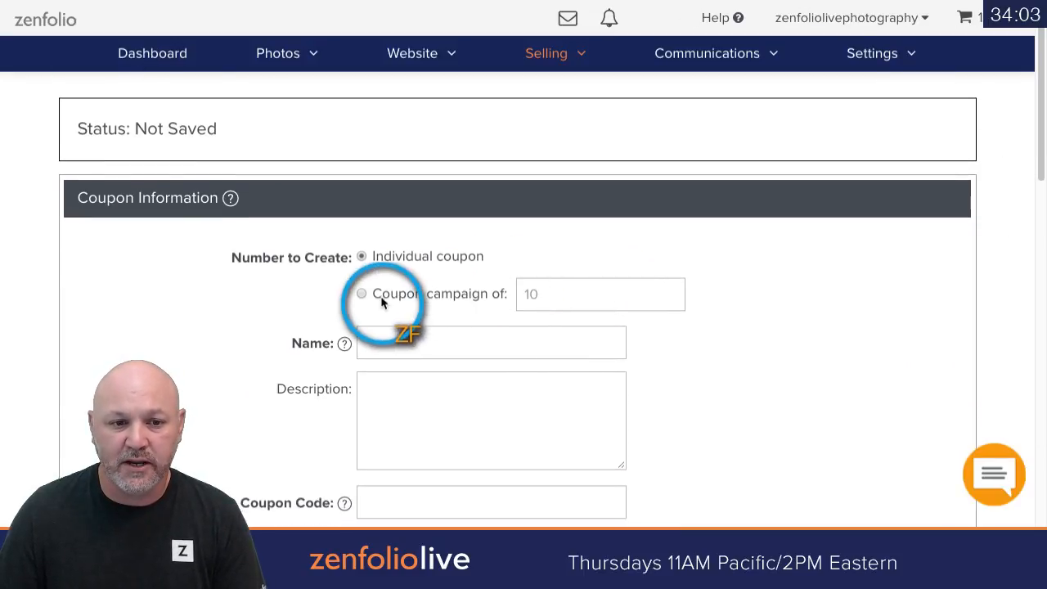
Make it a coupon campaign of 600 codes named 'Phils Awesome party'
{"action": "double_click", "coordinate": [571, 305]}
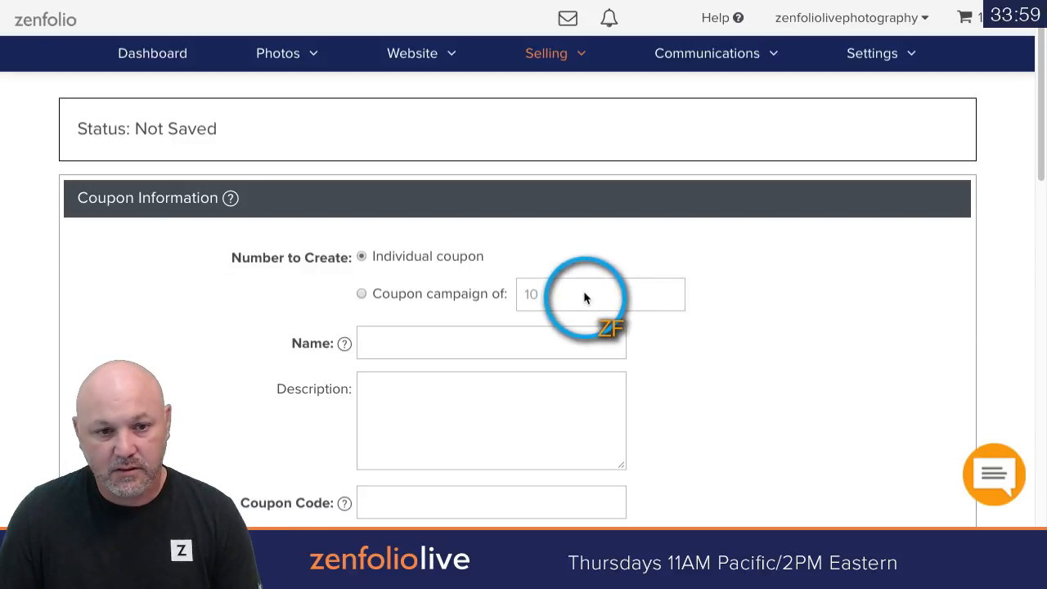
{"action": "left_click", "coordinate": [428, 294]}
{"action": "double_click", "coordinate": [636, 293]}
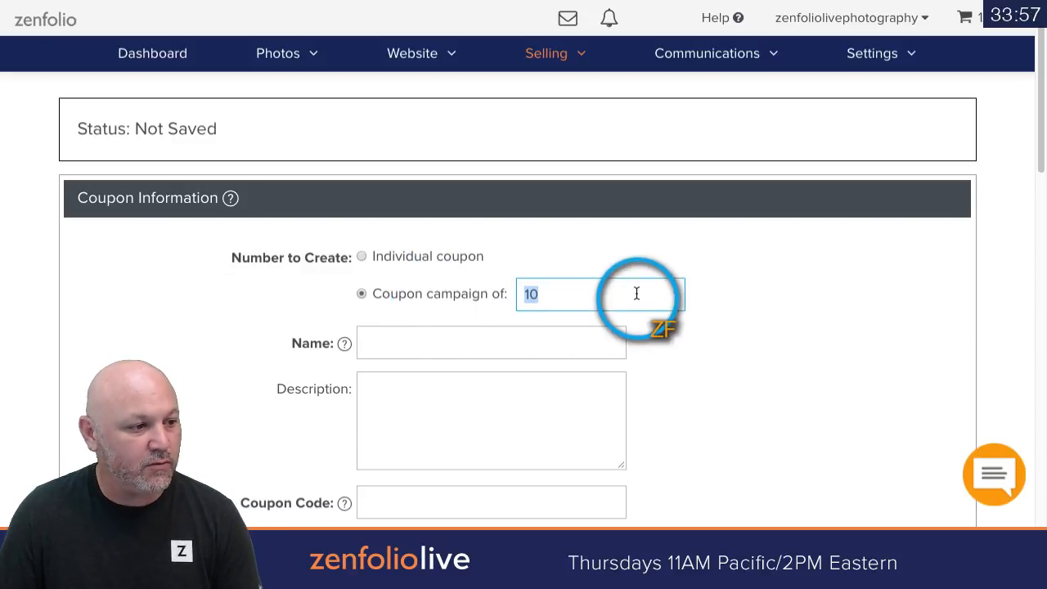
{"action": "type", "text": "600"}
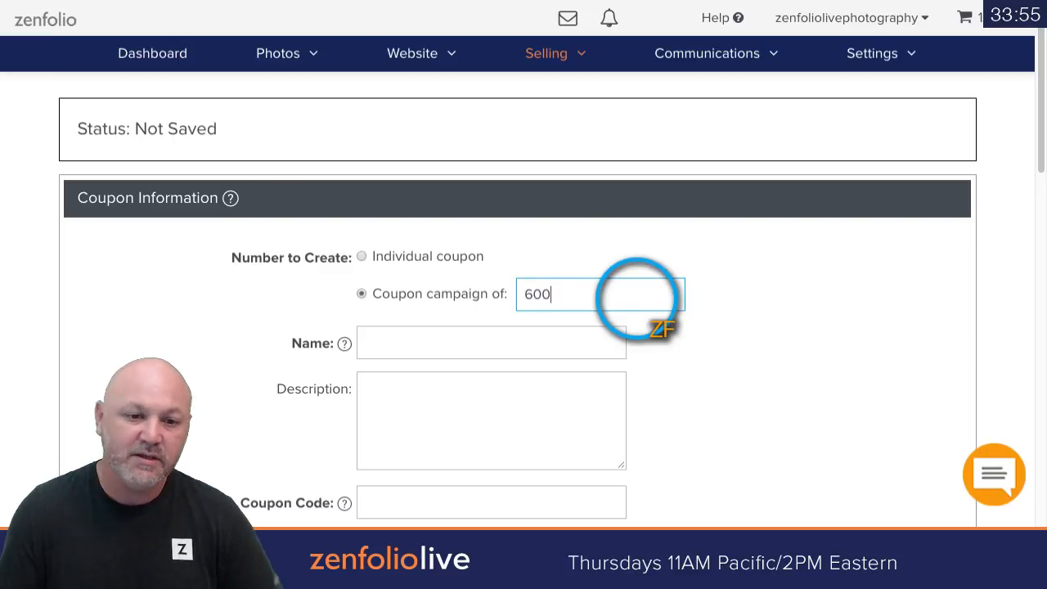
{"action": "left_click", "coordinate": [497, 340]}
{"action": "type", "text": "P"}
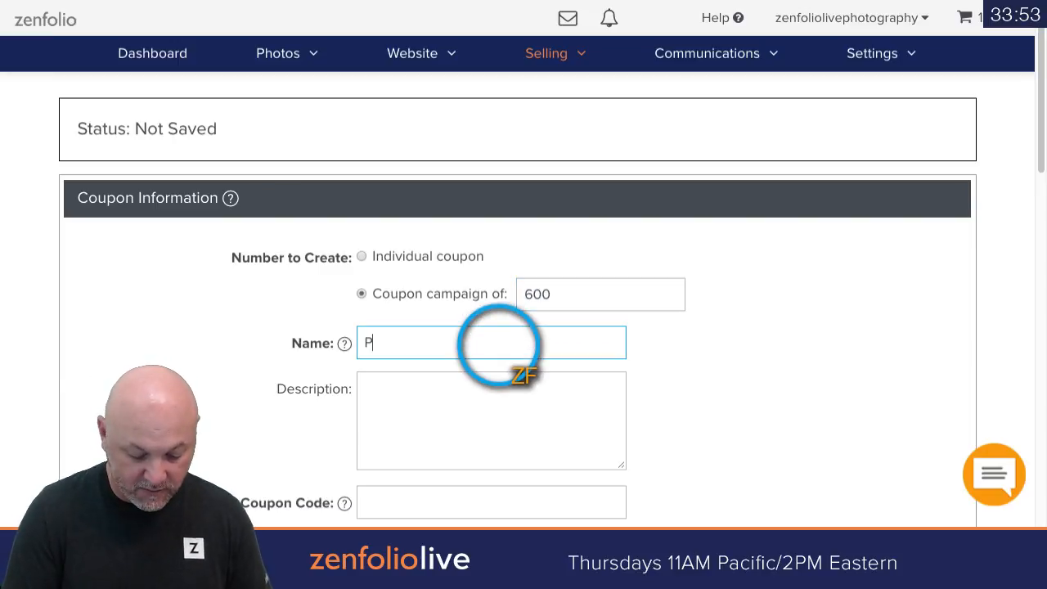
{"action": "type", "text": "hils Awesome party"}
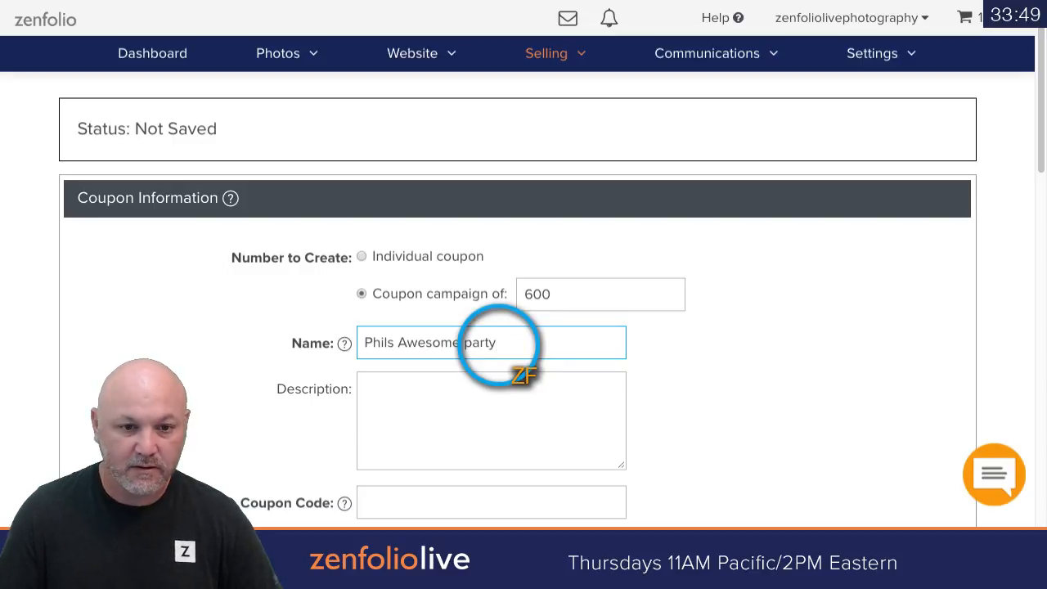
{"action": "left_click", "coordinate": [668, 383]}
Set the coupon code prefix to Phil19 with randomly generated codes
{"action": "scroll", "coordinate": [601, 372], "scroll_direction": "down", "scroll_amount": 1}
{"action": "left_click", "coordinate": [463, 385]}
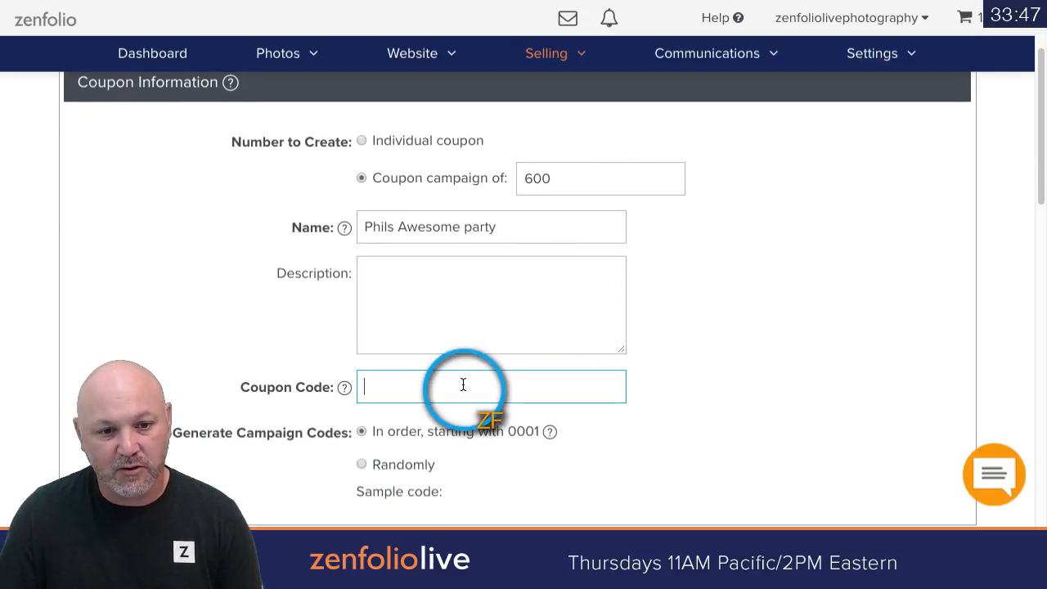
{"action": "type", "text": "Phil"}
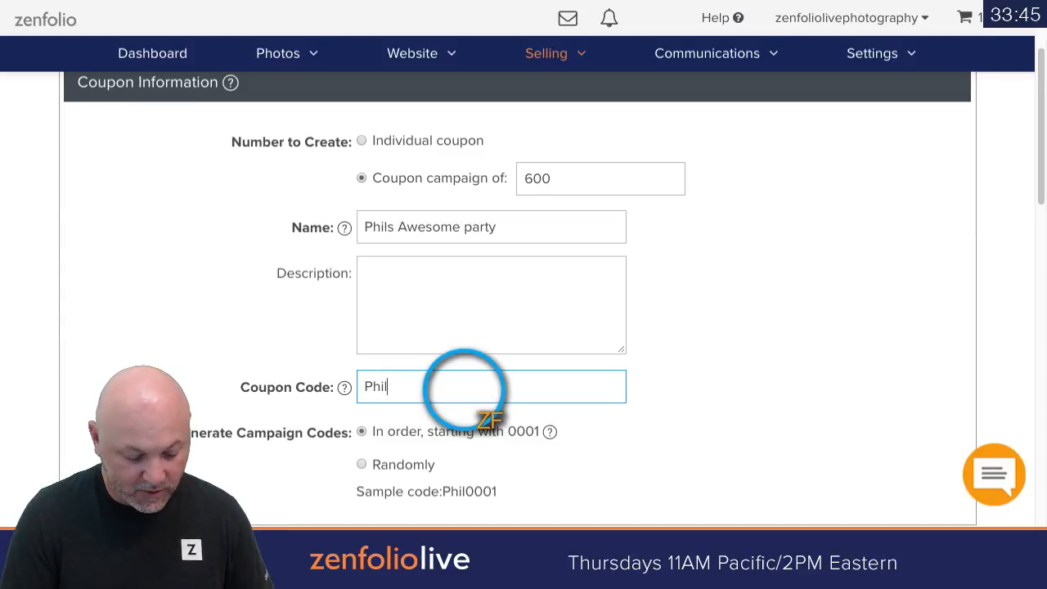
{"action": "type", "text": "19"}
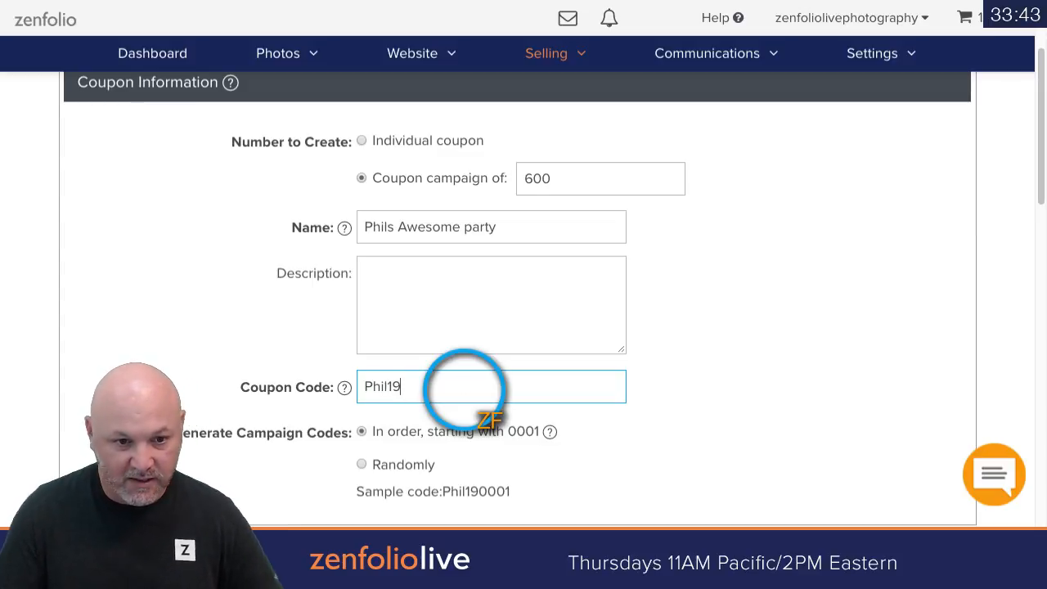
{"action": "scroll", "coordinate": [609, 358], "scroll_direction": "down", "scroll_amount": 1}
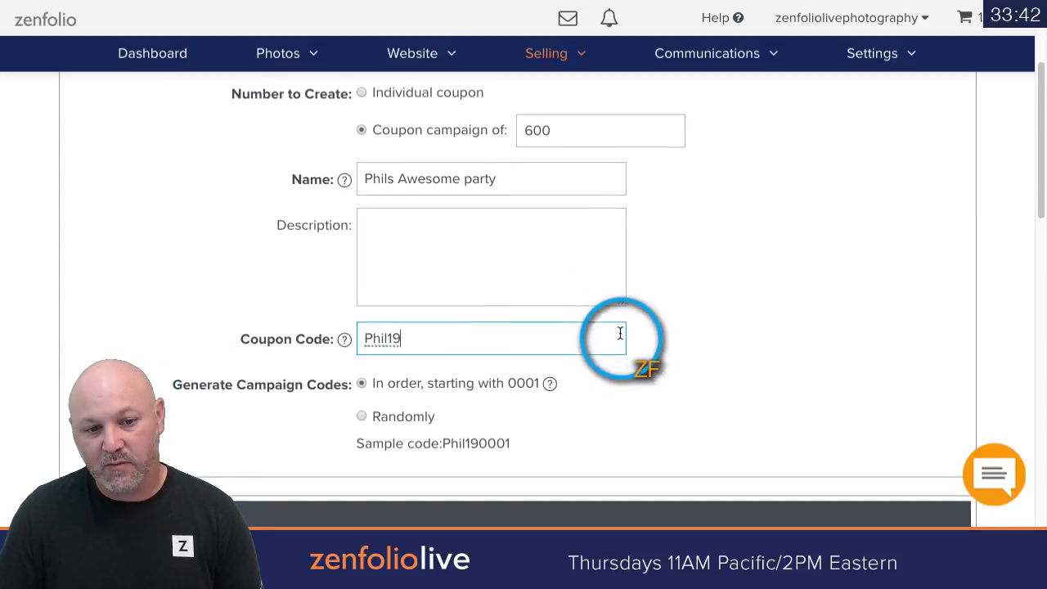
{"action": "left_click", "coordinate": [361, 411]}
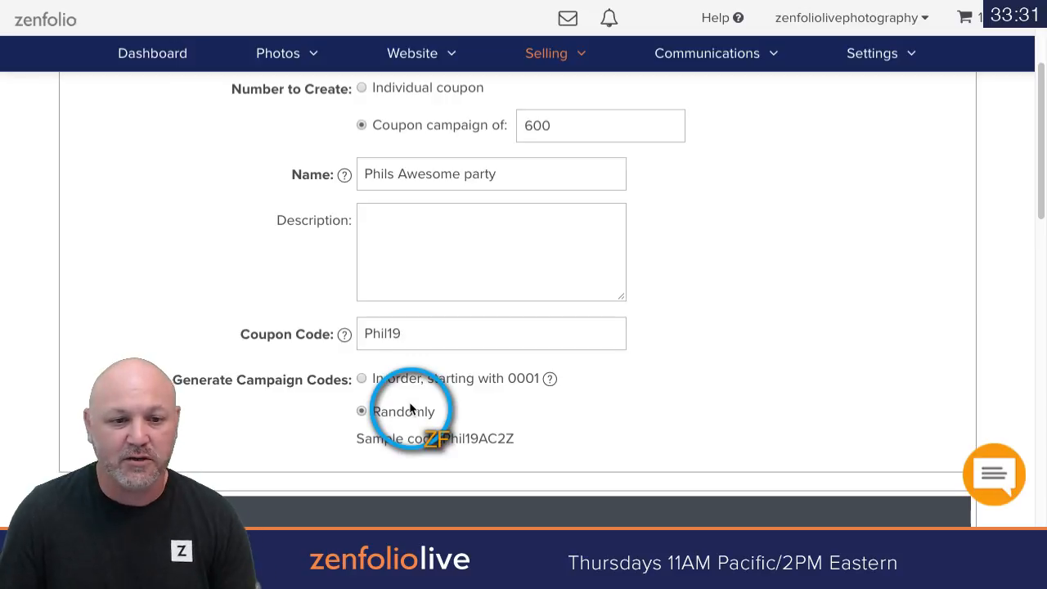
{"action": "scroll", "coordinate": [660, 357], "scroll_direction": "down", "scroll_amount": 5}
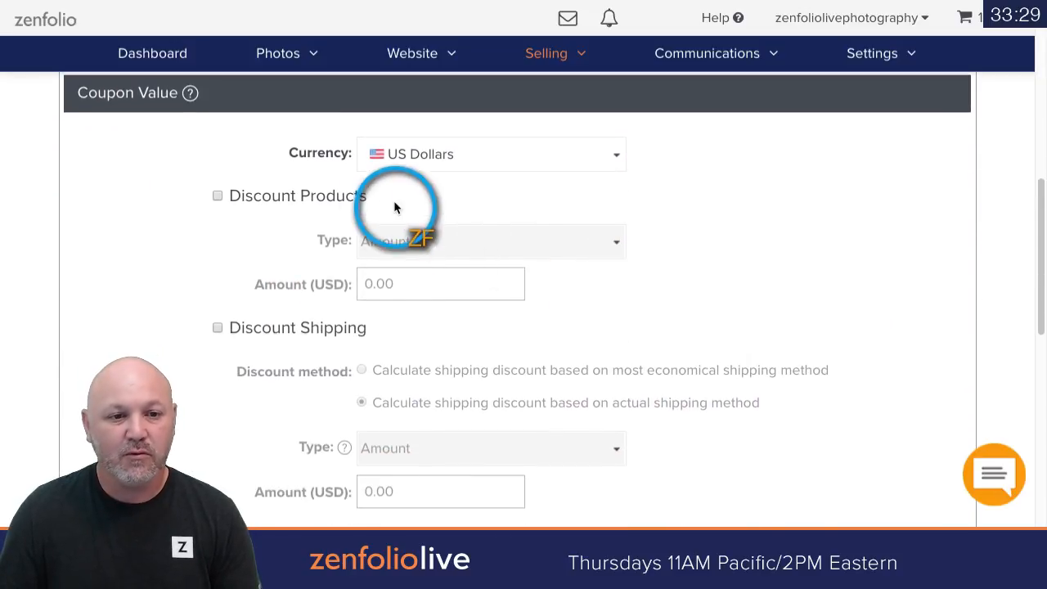
Turn on the product discount as a fixed Amount of 8 USD
{"action": "left_click", "coordinate": [324, 198]}
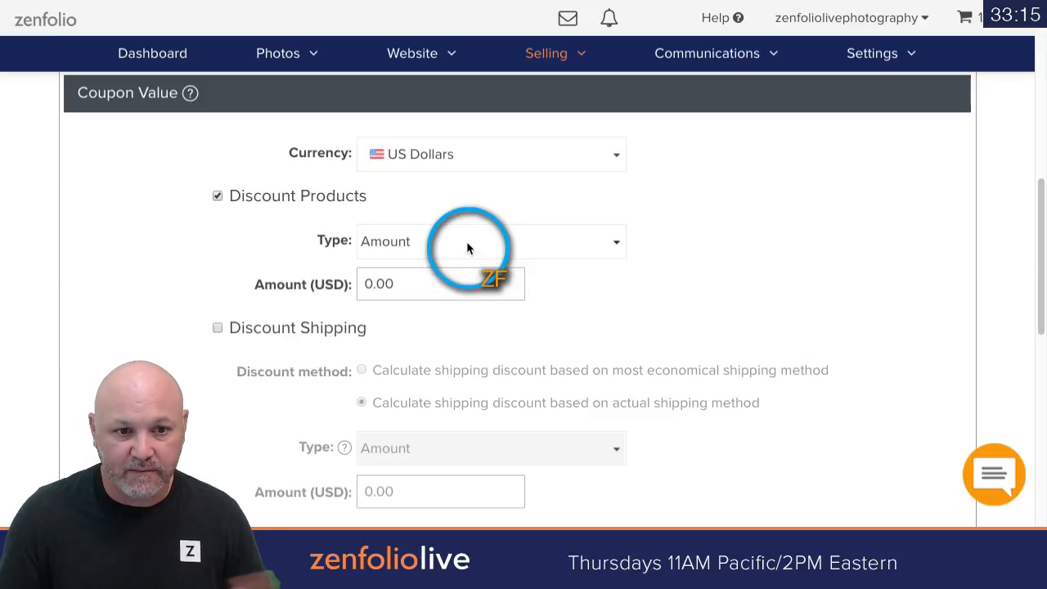
{"action": "left_click", "coordinate": [394, 284]}
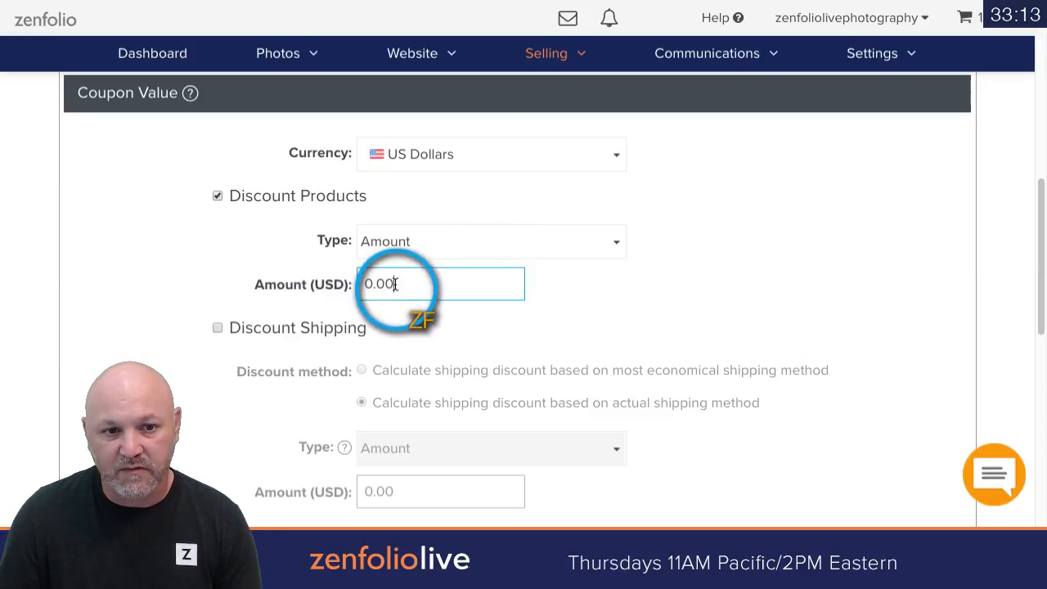
{"action": "double_click", "coordinate": [396, 284]}
{"action": "type", "text": "8"}
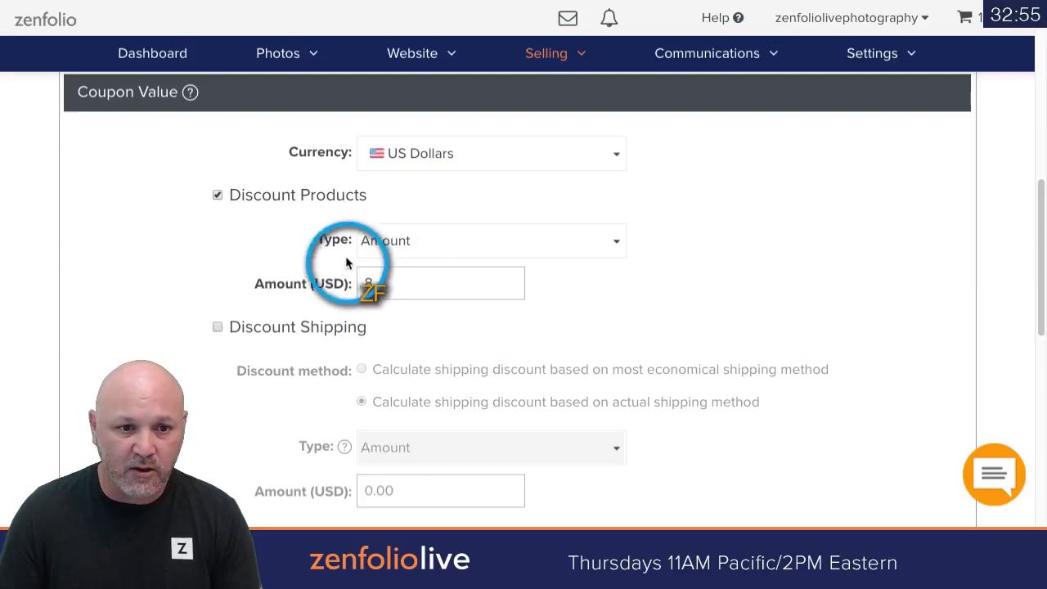
{"action": "scroll", "coordinate": [596, 320], "scroll_direction": "down", "scroll_amount": 6}
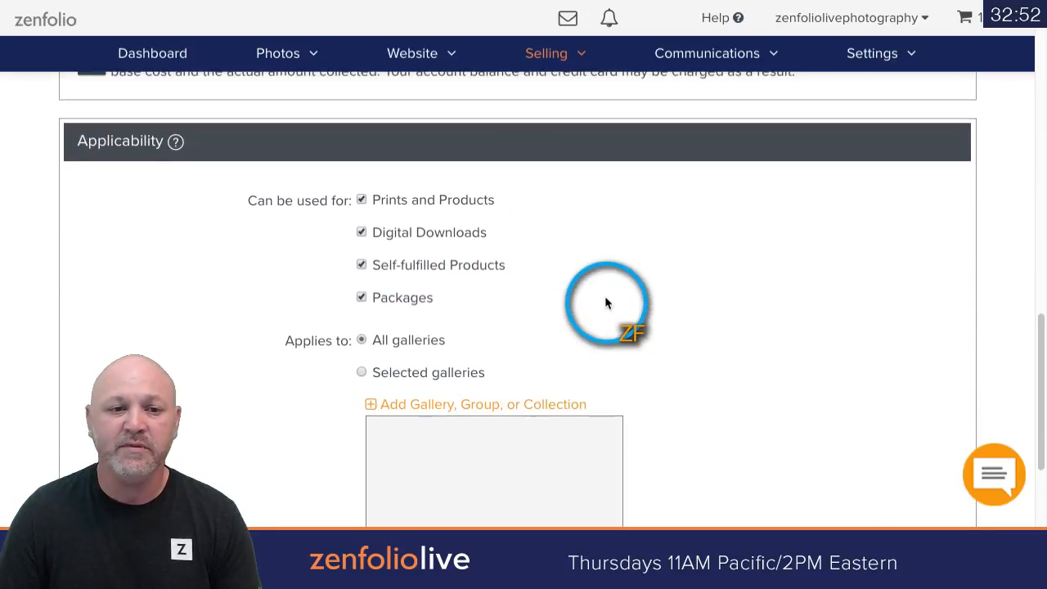
Exclude Digital Downloads, Self-fulfilled Products and Packages from the coupon
{"action": "left_click", "coordinate": [361, 233]}
{"action": "left_click", "coordinate": [361, 266]}
{"action": "left_click", "coordinate": [361, 298]}
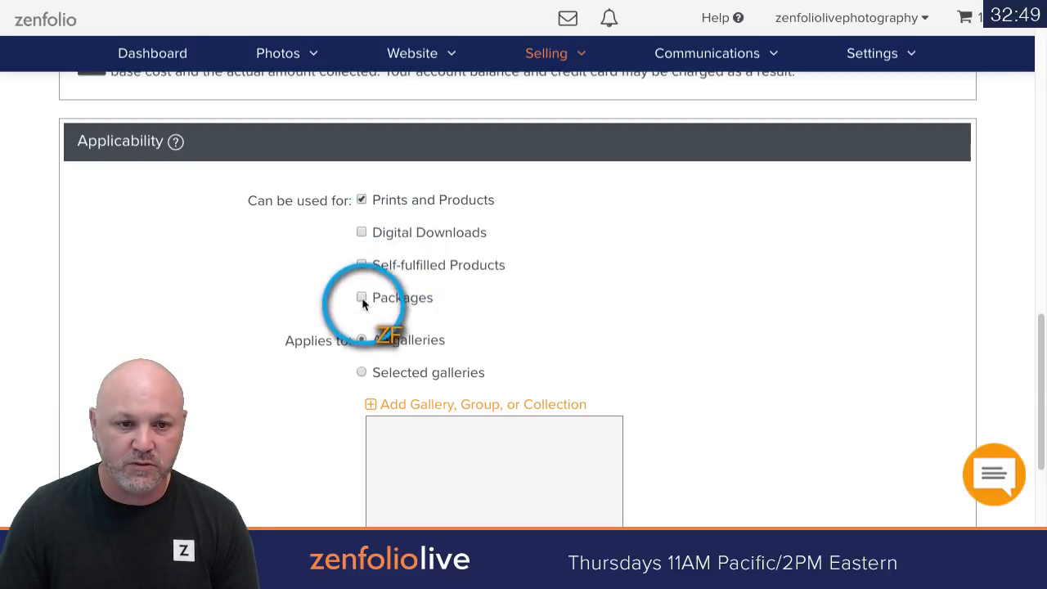
{"action": "scroll", "coordinate": [598, 290], "scroll_direction": "down", "scroll_amount": 1}
{"action": "scroll", "coordinate": [598, 290], "scroll_direction": "down", "scroll_amount": 2}
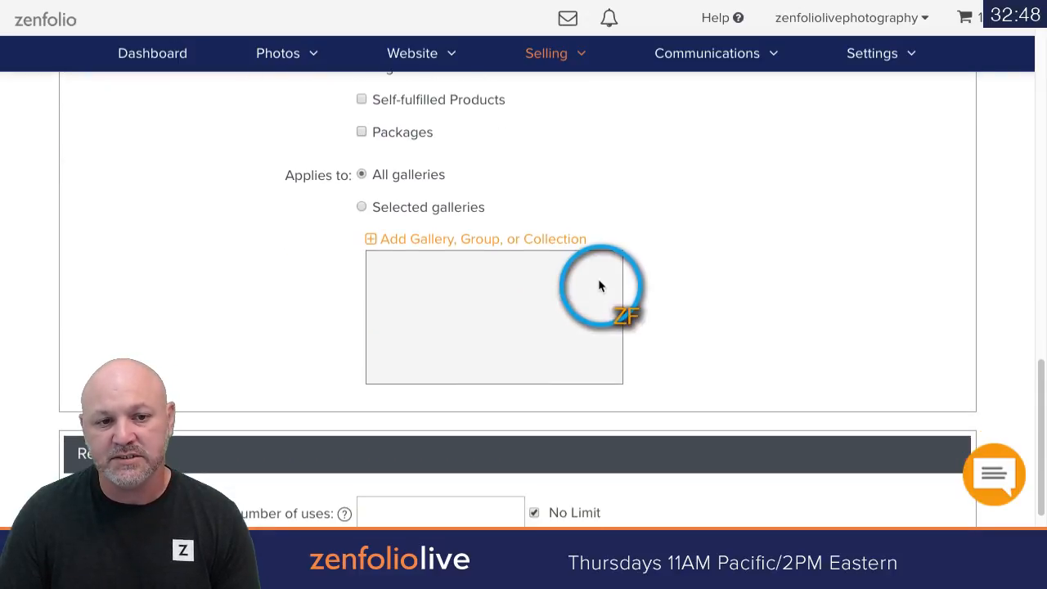
Restrict the coupon to the Phils Birthday group under Clients > 2019 > Events
{"action": "left_click", "coordinate": [435, 238]}
{"action": "left_click", "coordinate": [376, 270]}
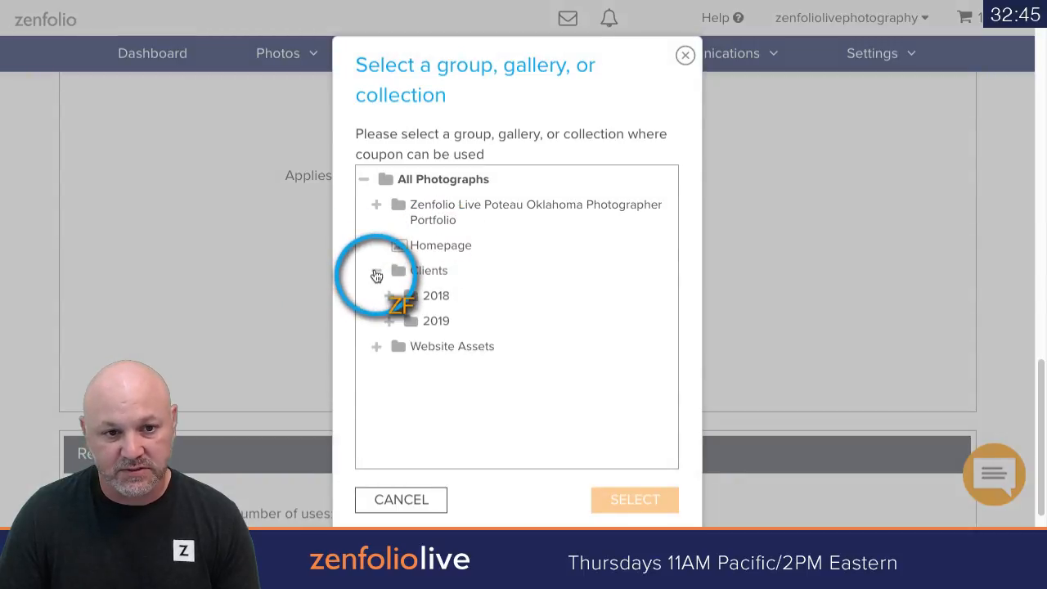
{"action": "left_click", "coordinate": [387, 321]}
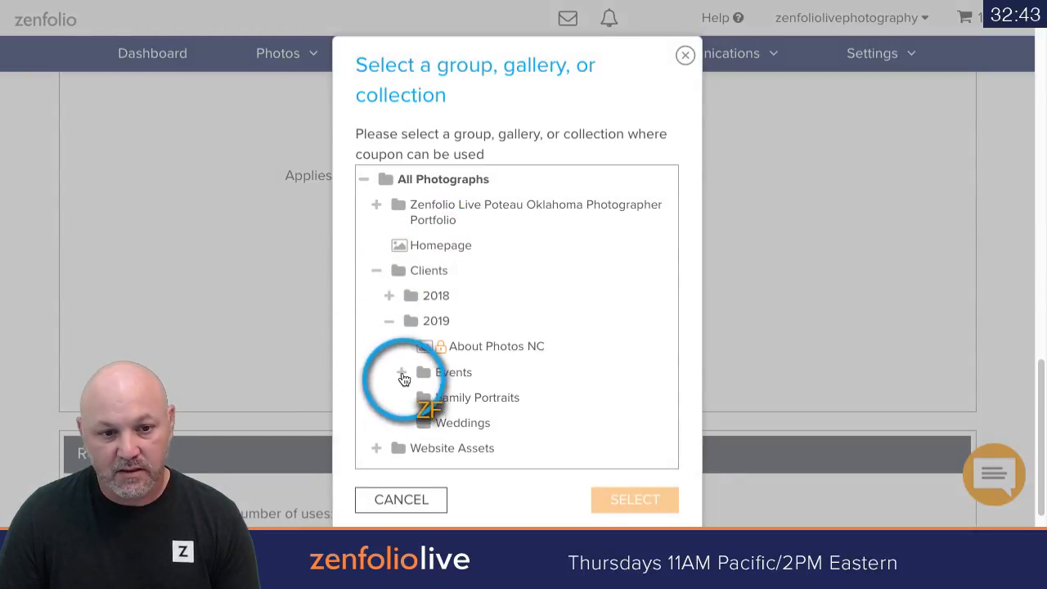
{"action": "left_click", "coordinate": [401, 373]}
{"action": "left_click", "coordinate": [483, 398]}
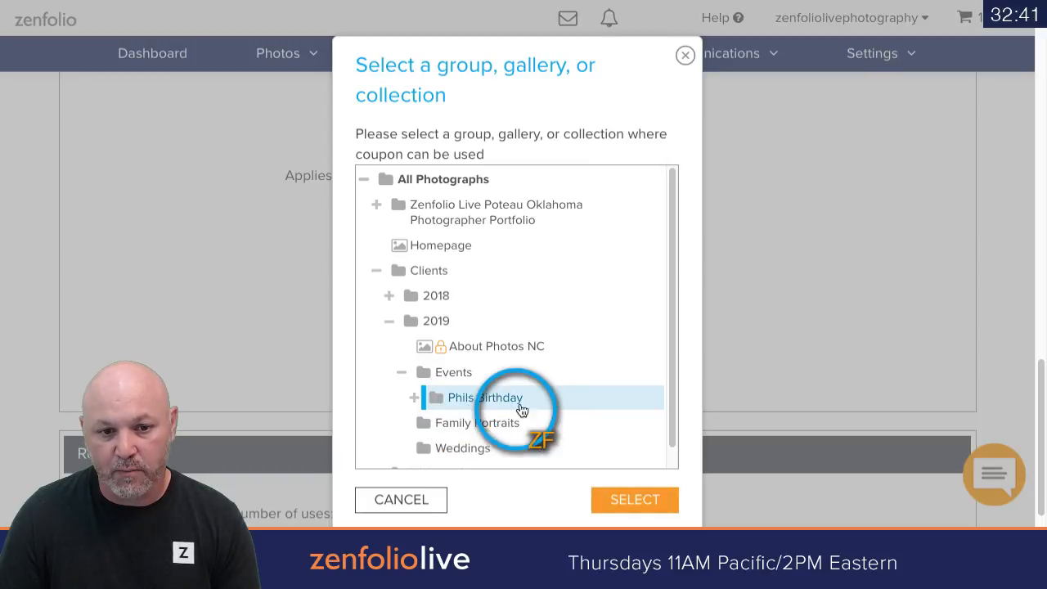
{"action": "left_click", "coordinate": [616, 501]}
{"action": "scroll", "coordinate": [791, 353], "scroll_direction": "down", "scroll_amount": 3}
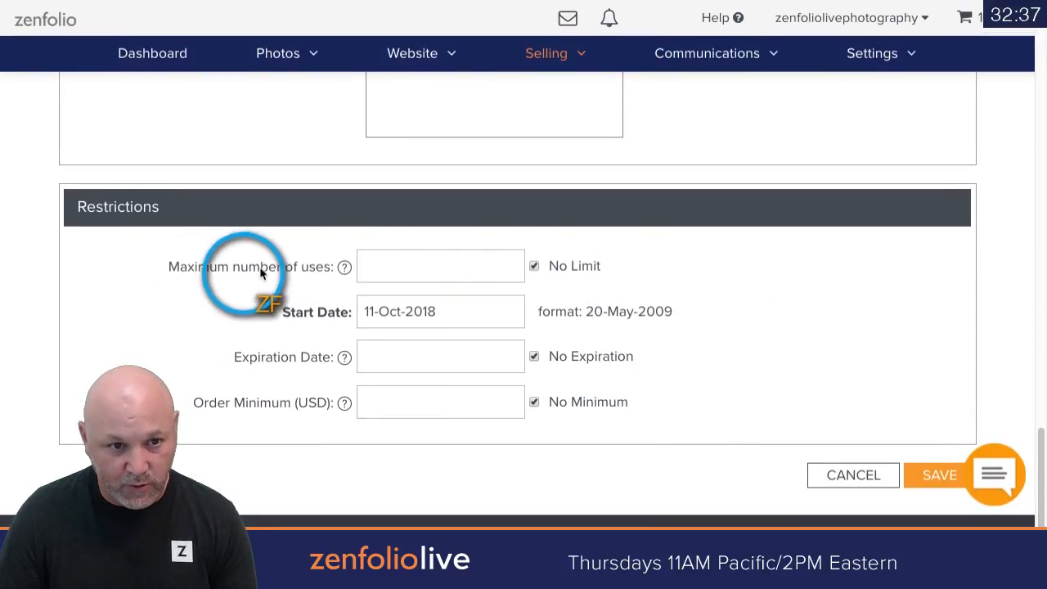
{"action": "left_click", "coordinate": [380, 268]}
Set maximum uses to 1 and save the coupon campaign
{"action": "type", "text": "1"}
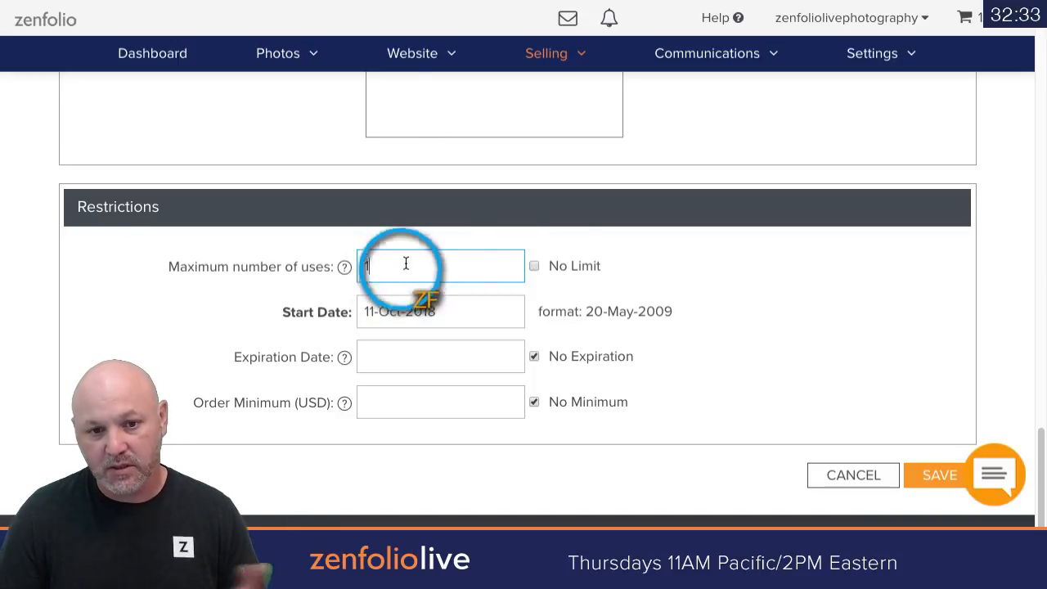
{"action": "left_click", "coordinate": [926, 473]}
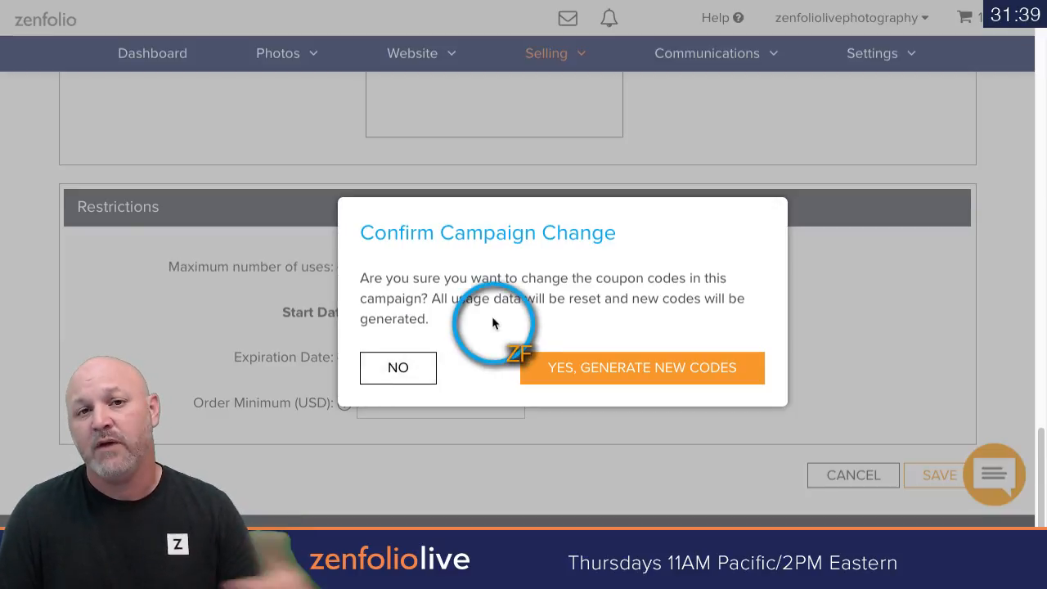
Decline regenerating campaign codes and go to the Photos organizer
{"action": "left_click", "coordinate": [418, 358]}
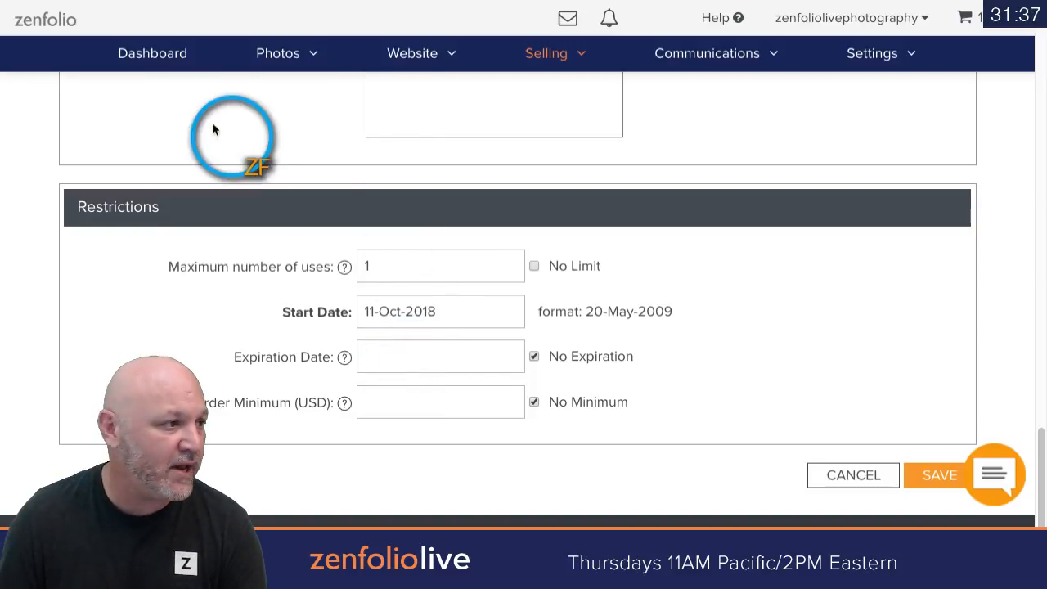
{"action": "left_click", "coordinate": [275, 51]}
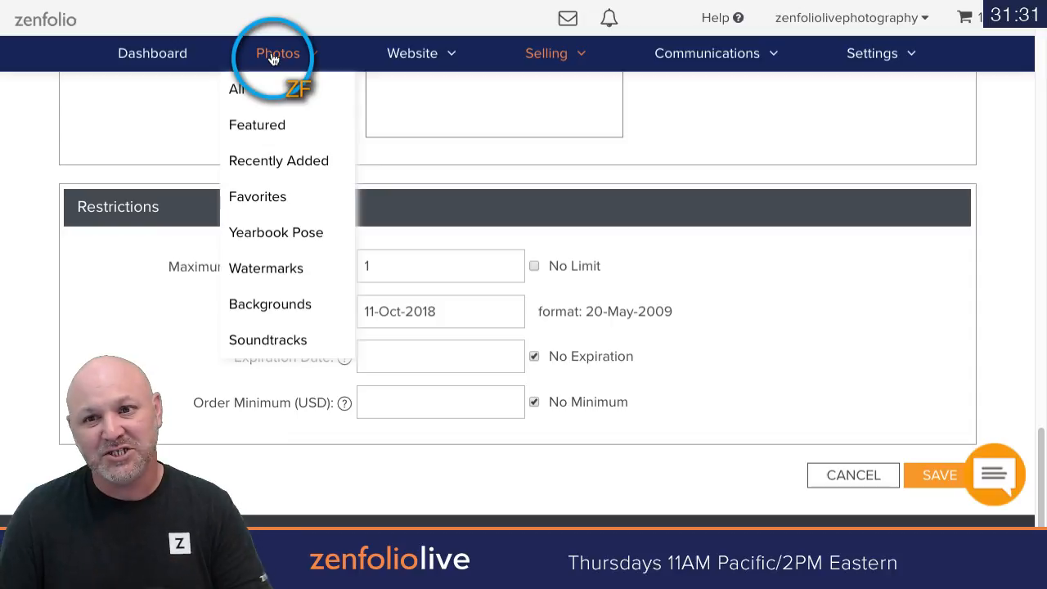
{"action": "left_click", "coordinate": [275, 56]}
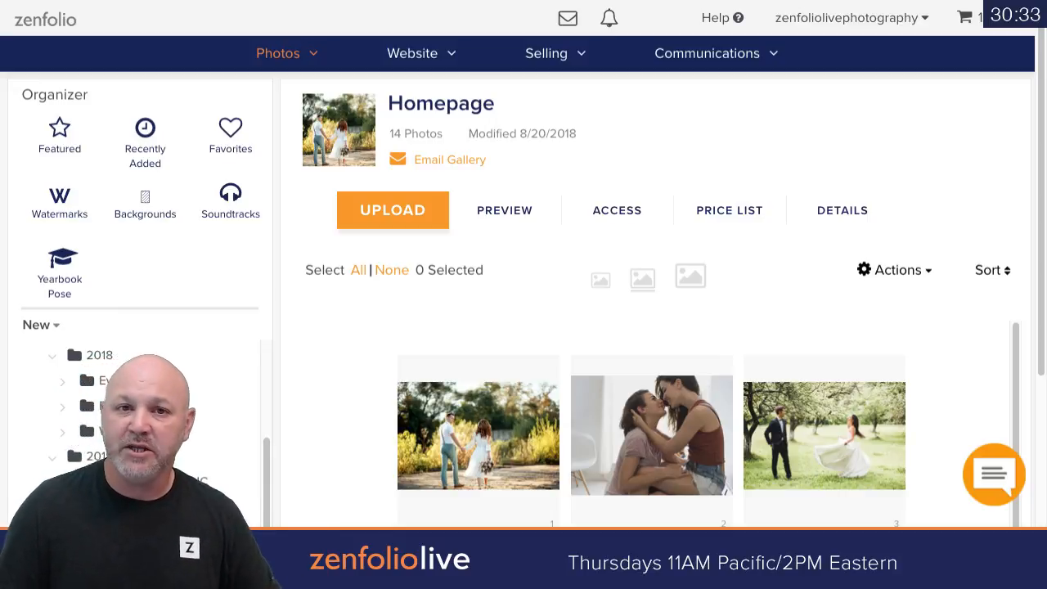
Open blog.zenfolio.com in a new tab, browse it, then return to the Zenfolio tab
{"action": "key", "text": "ctrl+t"}
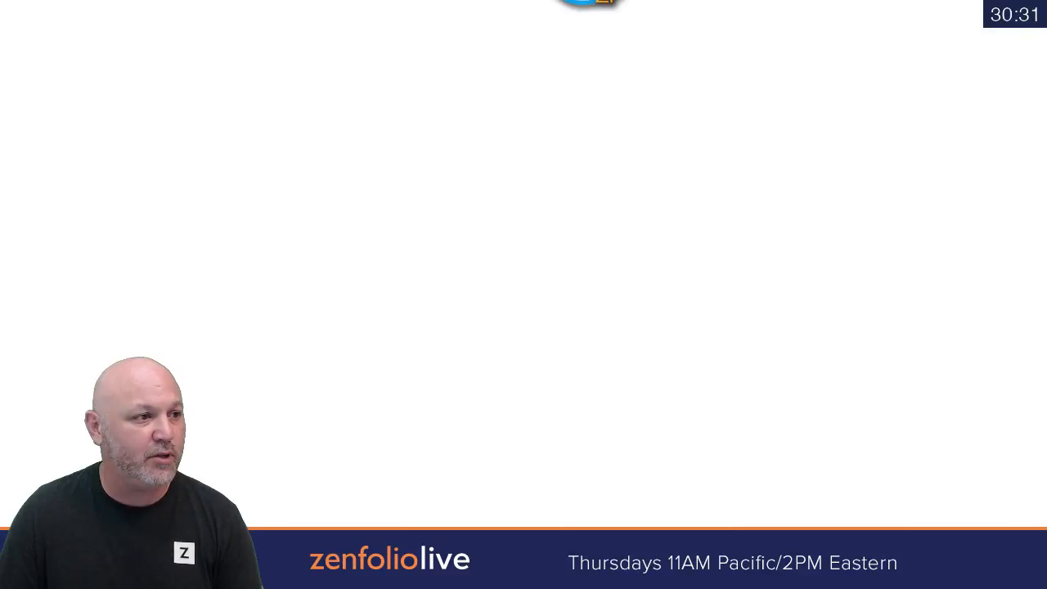
{"action": "type", "text": "blog."}
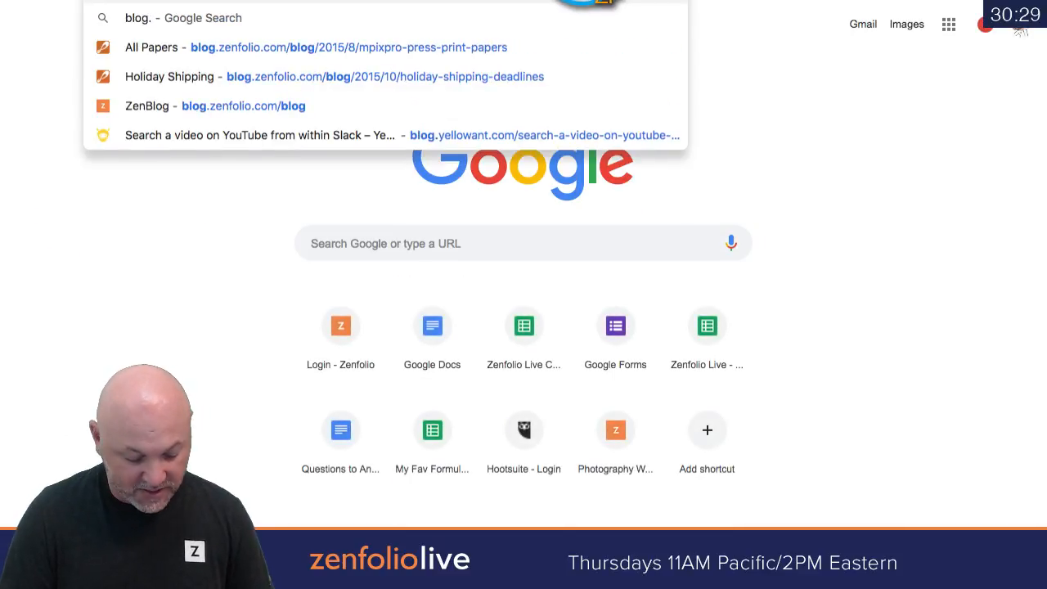
{"action": "type", "text": "zenfolio.co"}
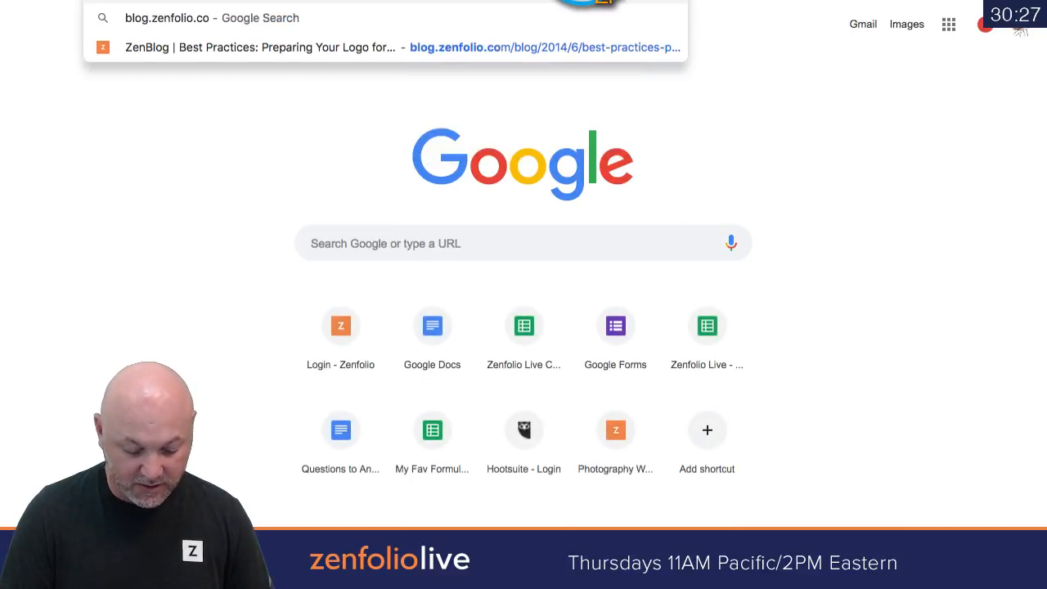
{"action": "key", "text": "Return"}
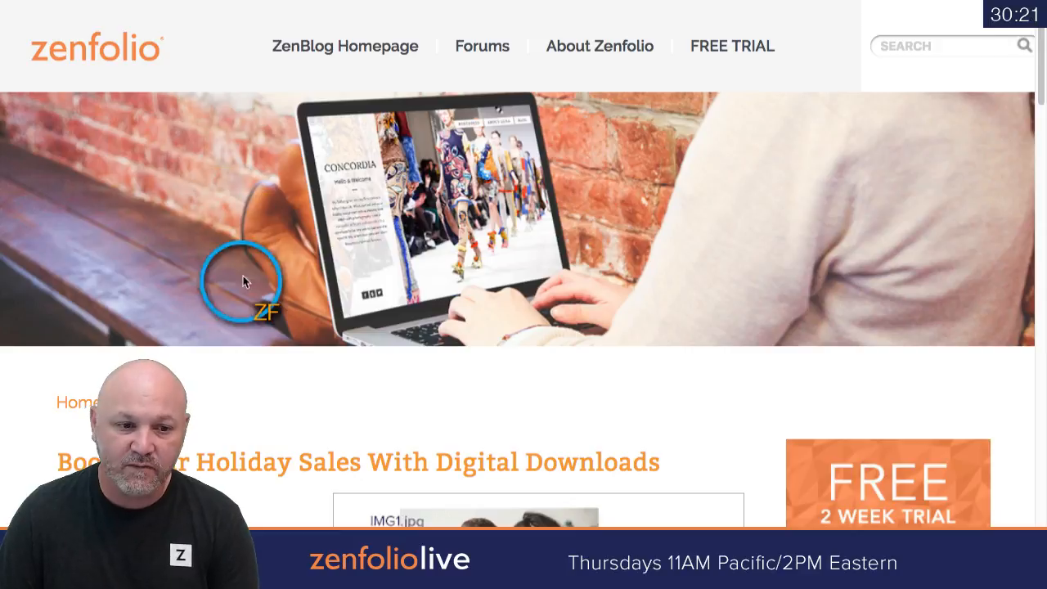
{"action": "scroll", "coordinate": [276, 257], "scroll_direction": "down", "scroll_amount": 3}
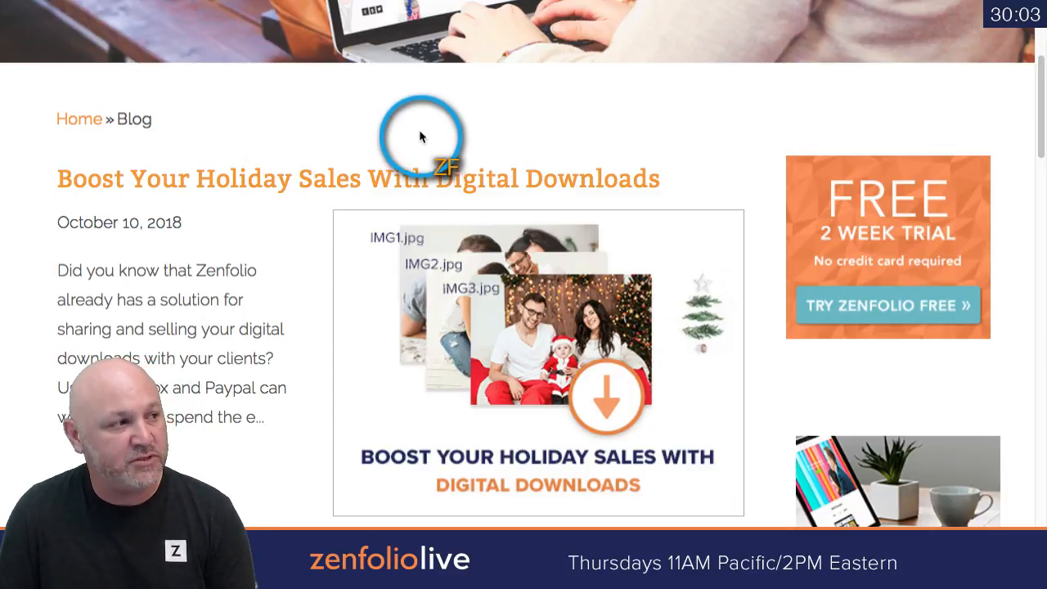
{"action": "left_click", "coordinate": [210, 2]}
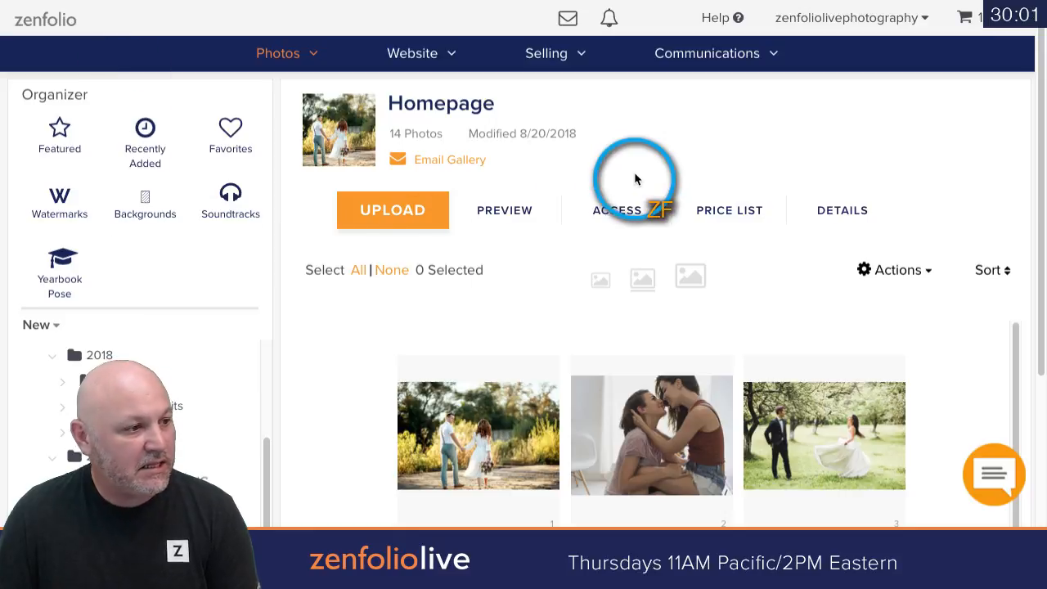
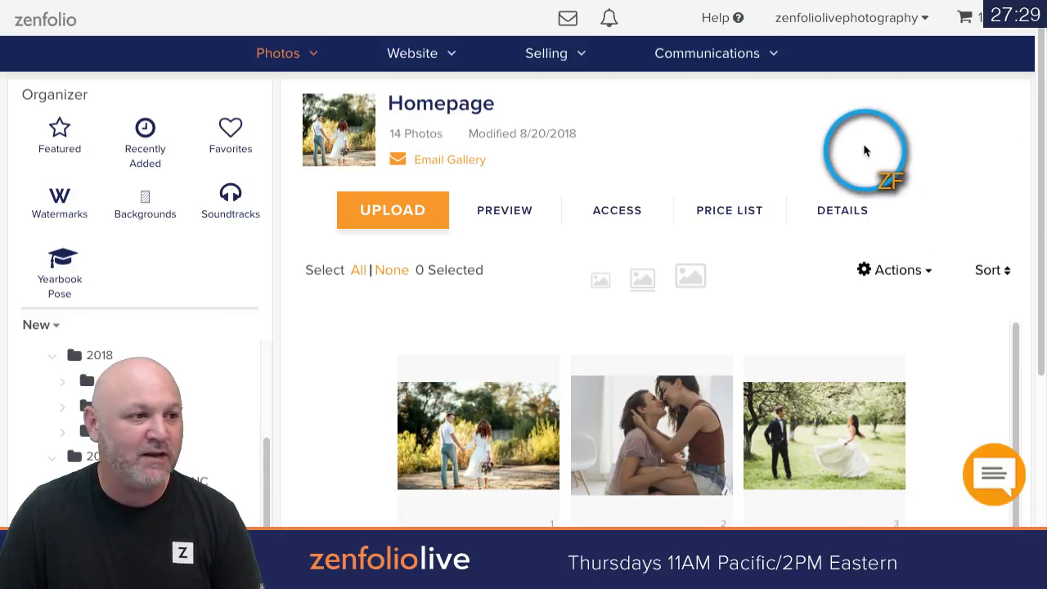
Browse the Help and Selling menus, then show the account name's dropdown
{"action": "left_click", "coordinate": [724, 18]}
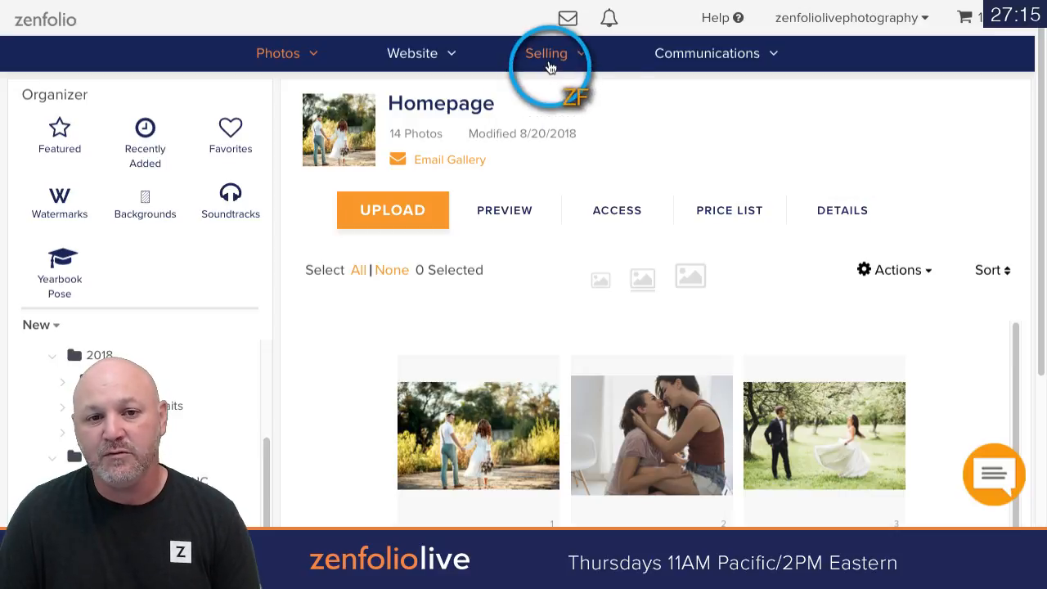
{"action": "mouse_move", "coordinate": [548, 54]}
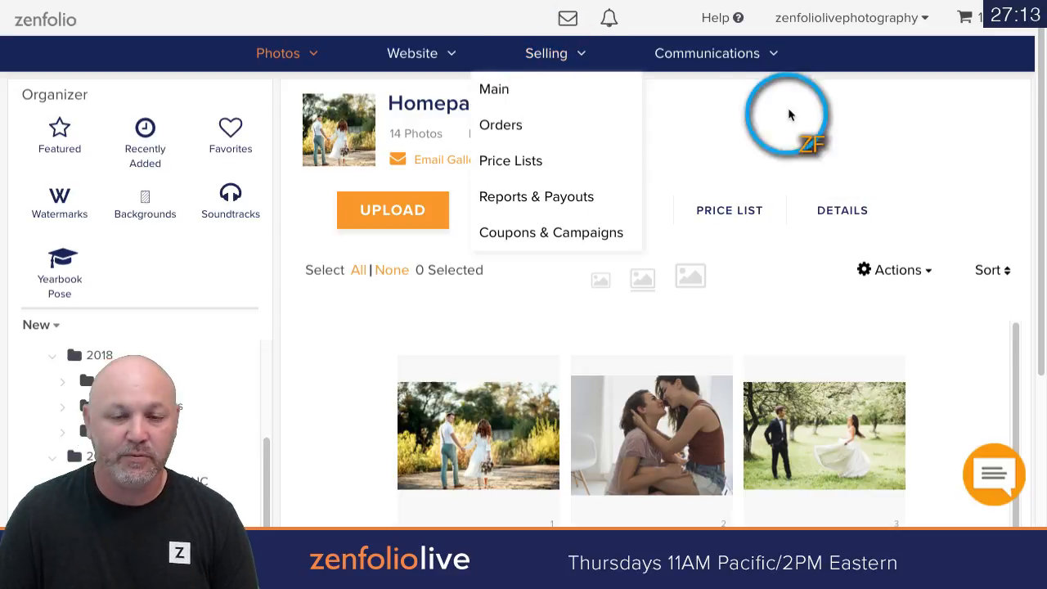
{"action": "mouse_move", "coordinate": [860, 19]}
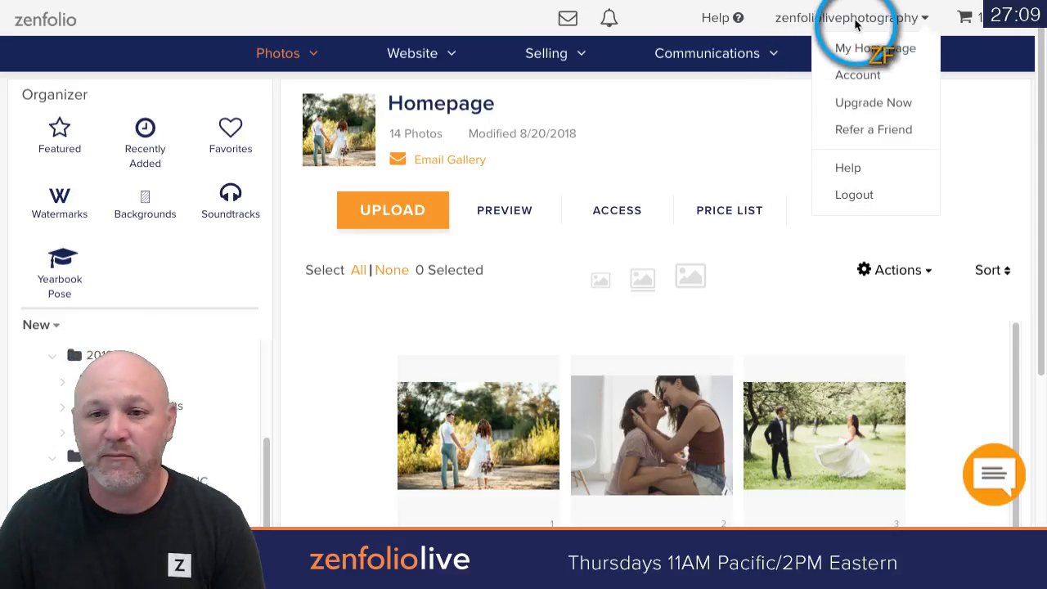
Open the Account Information settings page
{"action": "left_click", "coordinate": [869, 88]}
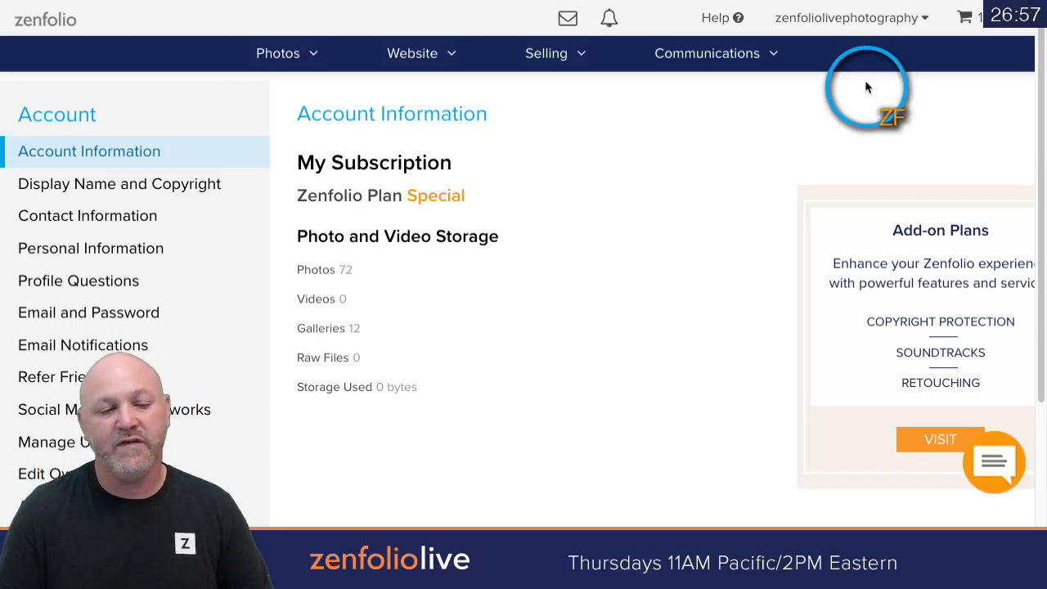
{"action": "scroll", "coordinate": [108, 213], "scroll_direction": "down", "scroll_amount": 3}
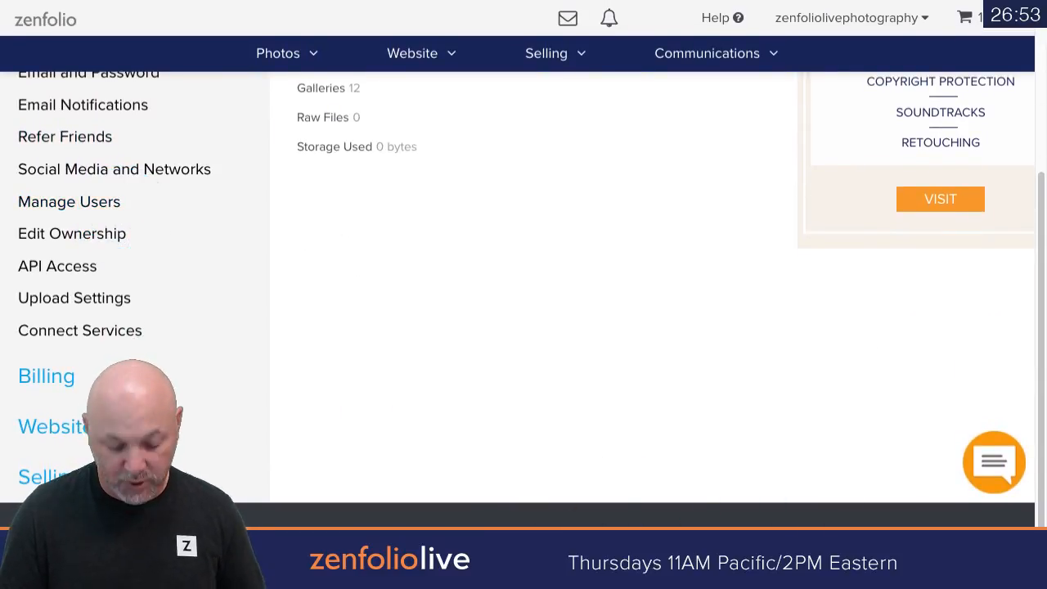
{"action": "left_click", "coordinate": [996, 500]}
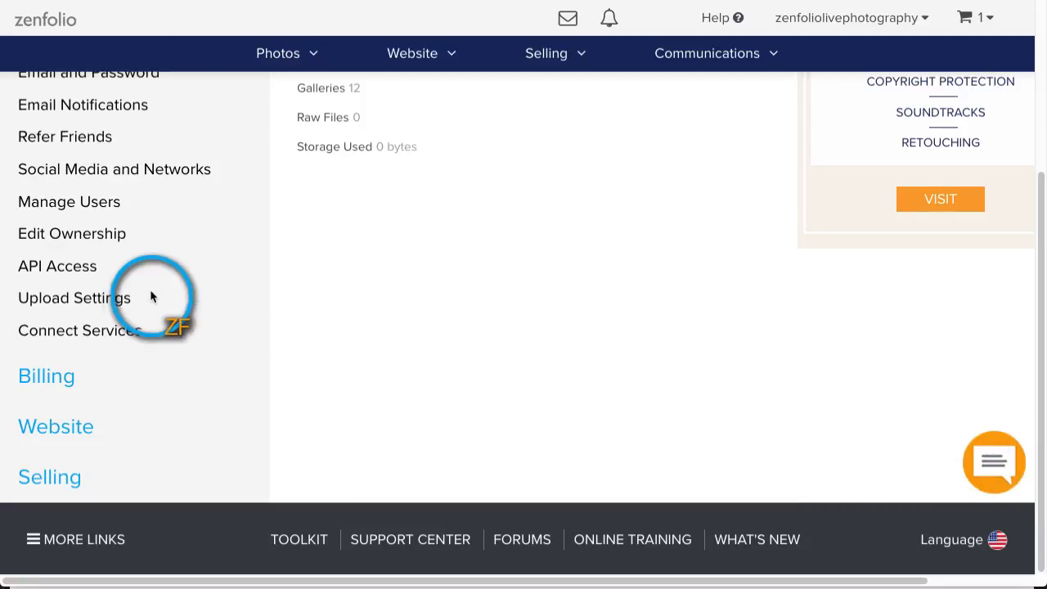
Expand the Selling settings list and open Free Client Marketing
{"action": "left_click", "coordinate": [58, 478]}
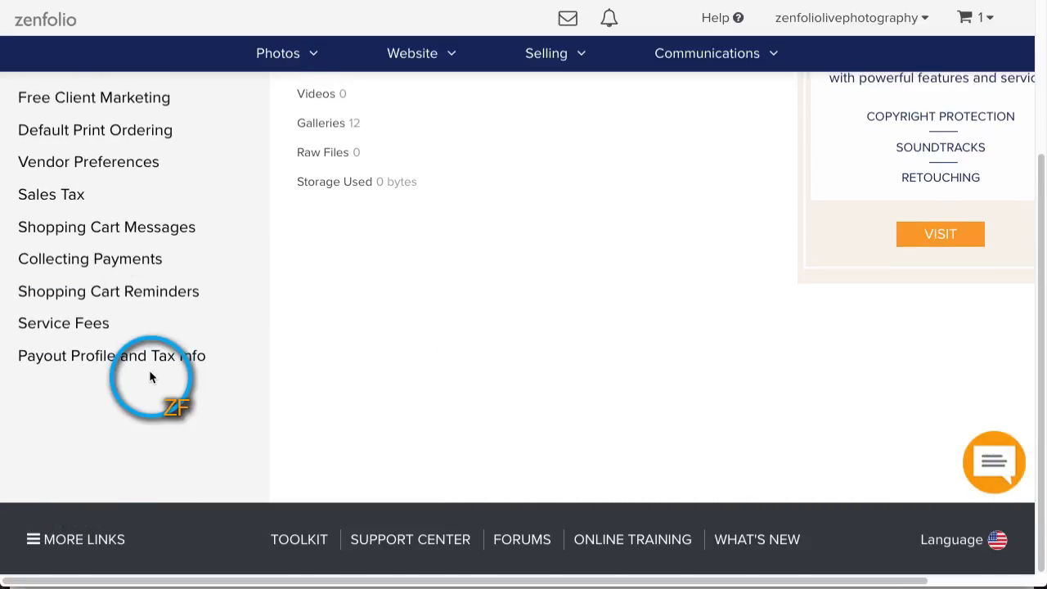
{"action": "scroll", "coordinate": [149, 370], "scroll_direction": "up", "scroll_amount": 2}
{"action": "scroll", "coordinate": [225, 195], "scroll_direction": "up", "scroll_amount": 1}
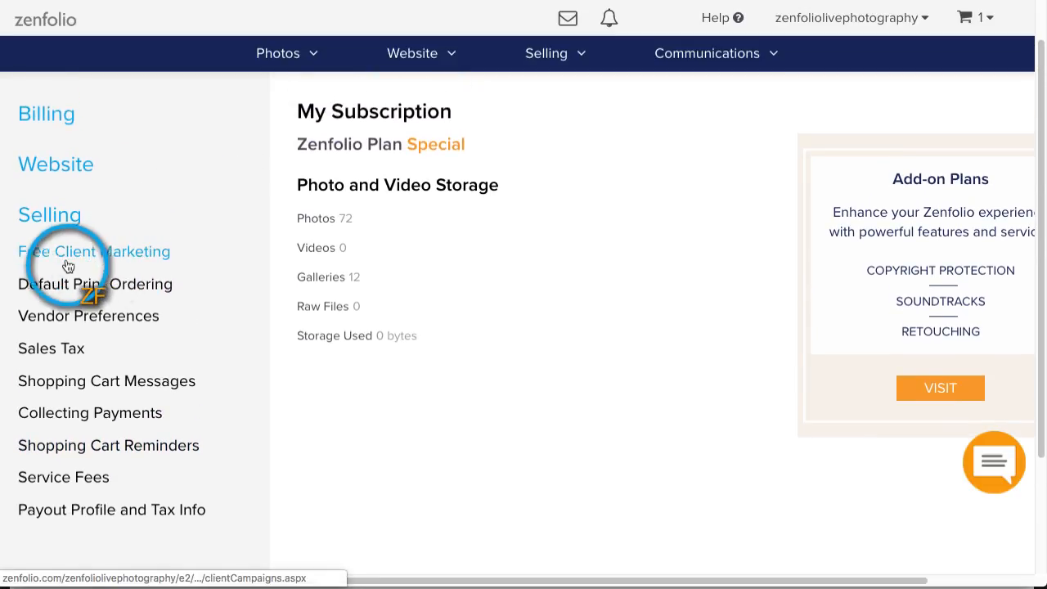
{"action": "left_click", "coordinate": [95, 260]}
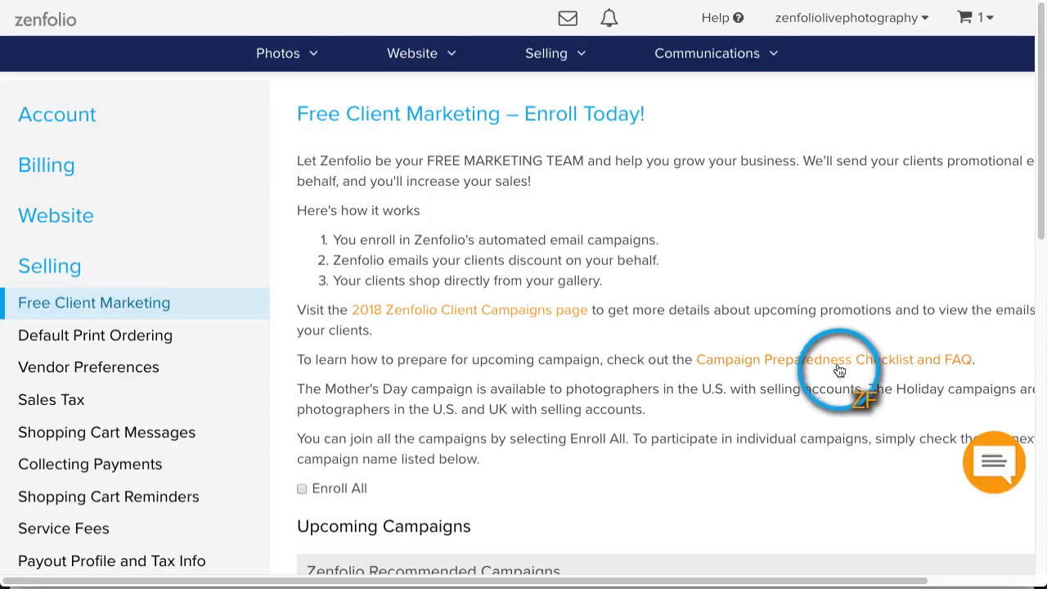
Scroll through the upcoming campaigns, such as Cyber Monday and Holiday Wrap Up
{"action": "scroll", "coordinate": [844, 287], "scroll_direction": "down", "scroll_amount": 3}
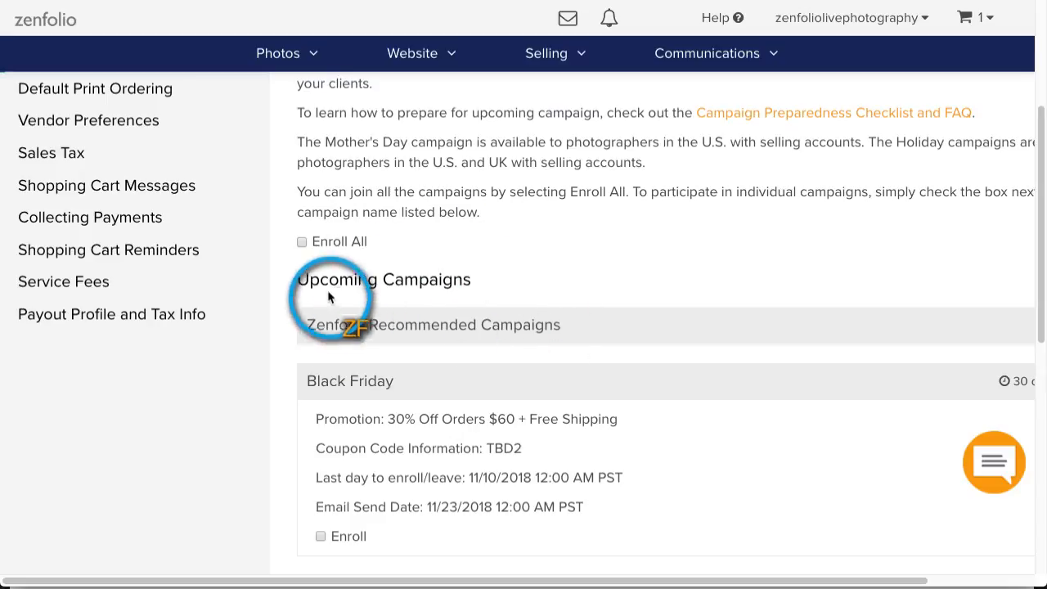
{"action": "scroll", "coordinate": [582, 319], "scroll_direction": "down", "scroll_amount": 1}
{"action": "scroll", "coordinate": [582, 319], "scroll_direction": "down", "scroll_amount": 2}
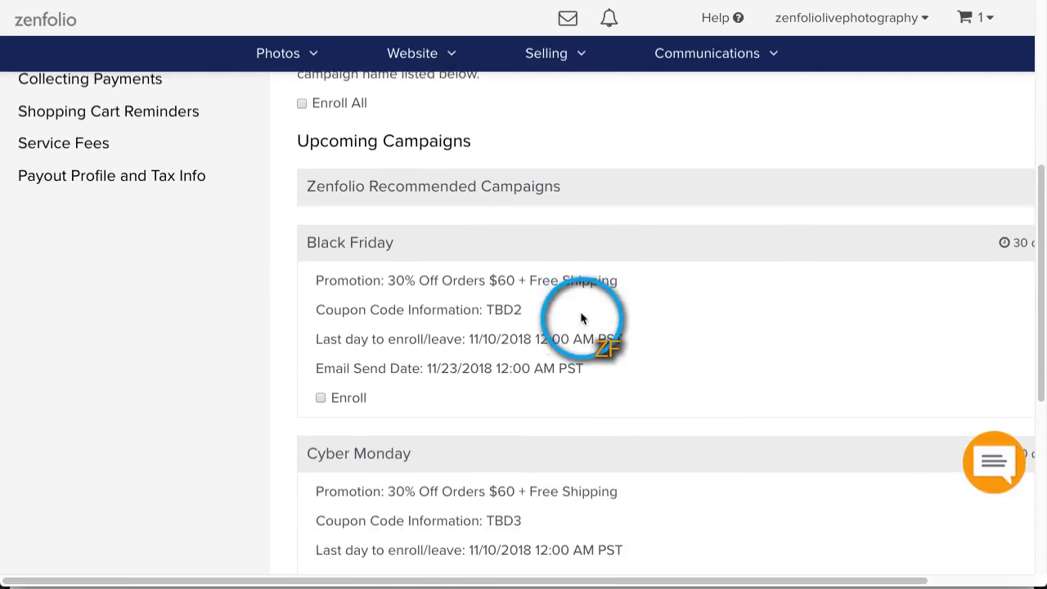
{"action": "scroll", "coordinate": [481, 489], "scroll_direction": "down", "scroll_amount": 2}
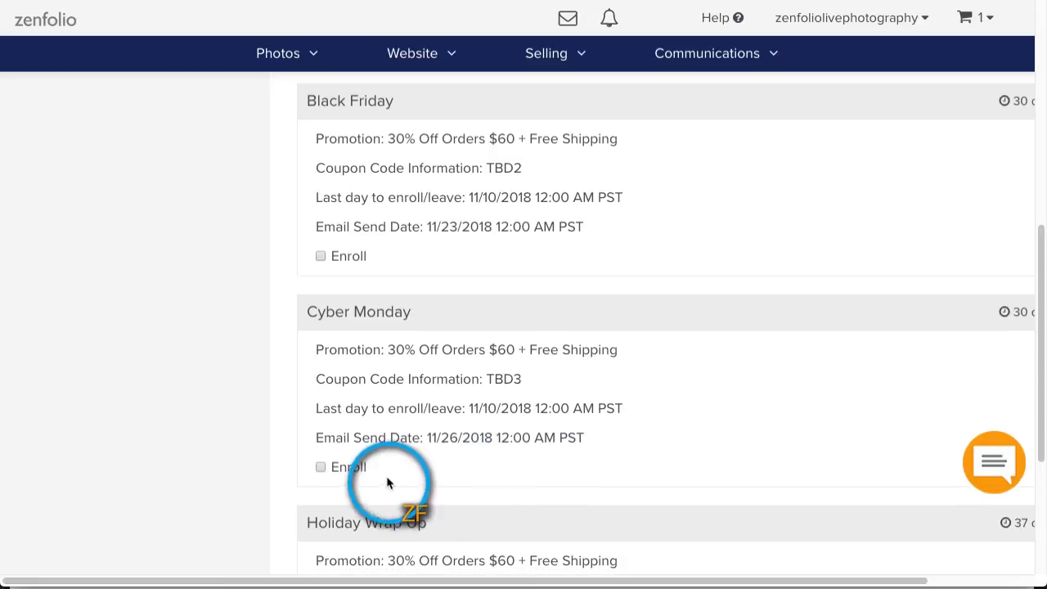
{"action": "scroll", "coordinate": [434, 442], "scroll_direction": "down", "scroll_amount": 3}
{"action": "scroll", "coordinate": [409, 432], "scroll_direction": "down", "scroll_amount": 1}
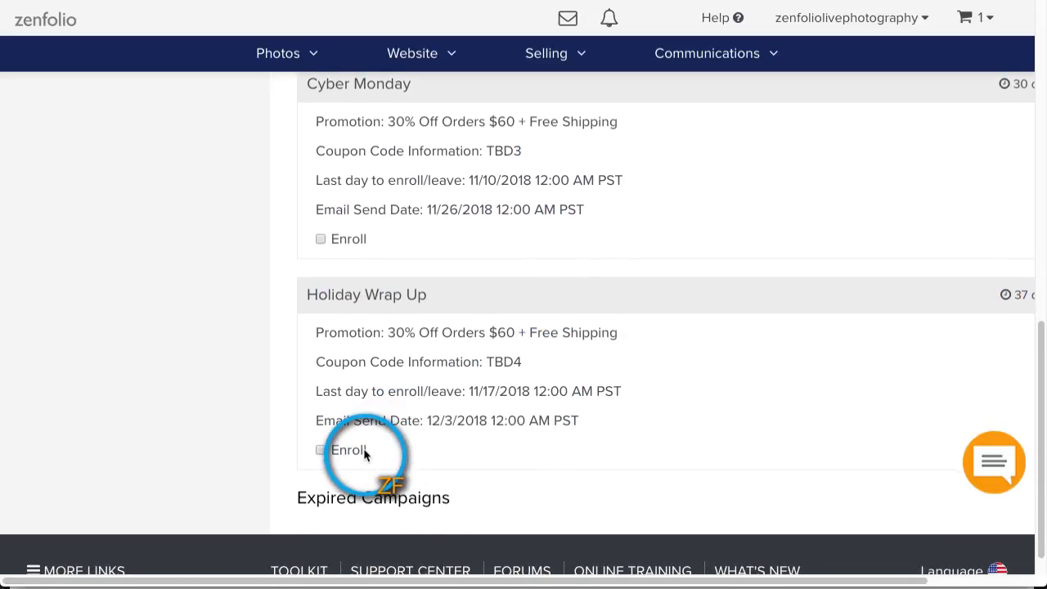
{"action": "scroll", "coordinate": [365, 454], "scroll_direction": "up", "scroll_amount": 1}
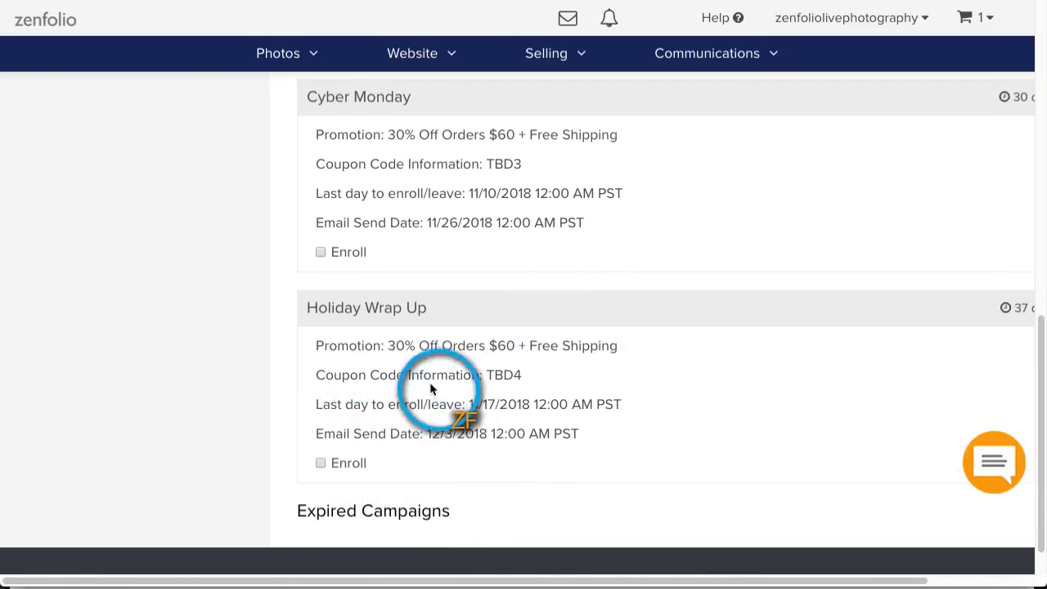
Open the 2018 Zenfolio Client Campaigns link in a new tab
{"action": "scroll", "coordinate": [631, 397], "scroll_direction": "up", "scroll_amount": 6}
{"action": "scroll", "coordinate": [632, 396], "scroll_direction": "up", "scroll_amount": 3}
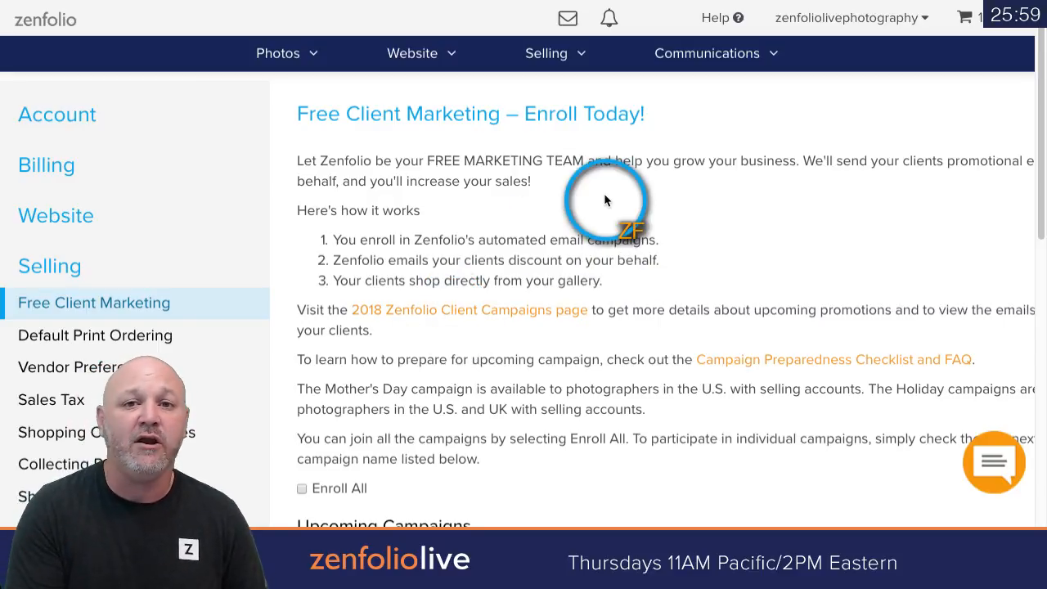
{"action": "right_click", "coordinate": [482, 312]}
{"action": "left_click", "coordinate": [523, 325]}
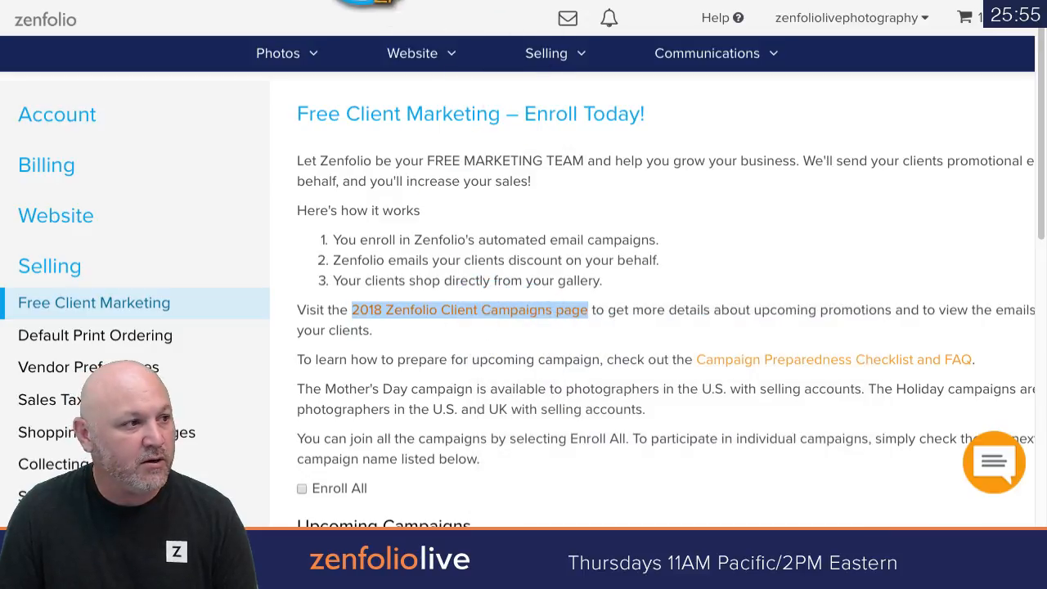
In the Client Campaigns tab, expand the Mother's Day email sample
{"action": "left_click", "coordinate": [368, 0]}
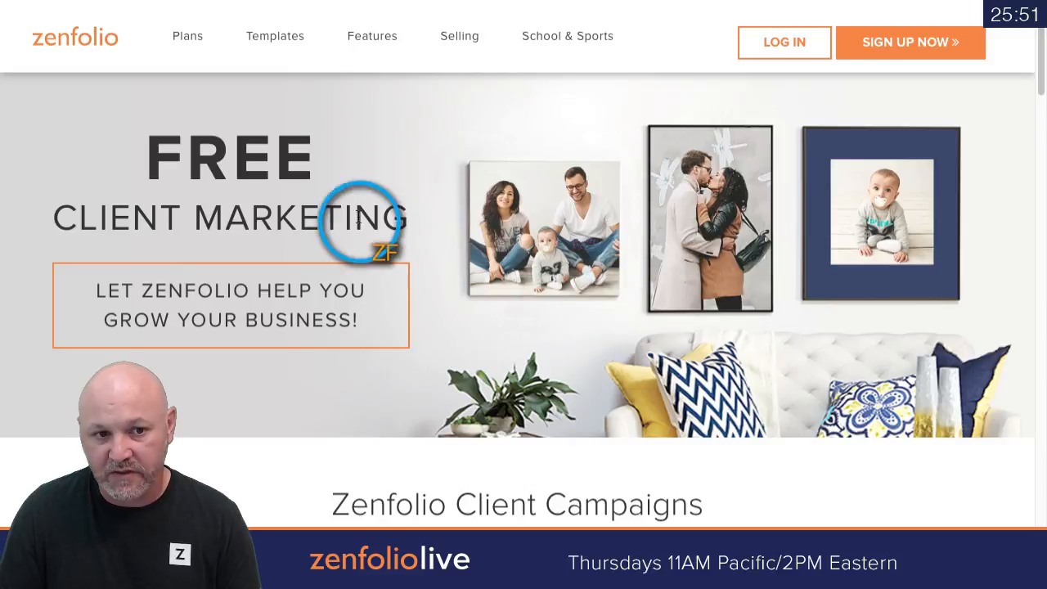
{"action": "scroll", "coordinate": [484, 296], "scroll_direction": "down", "scroll_amount": 3}
{"action": "scroll", "coordinate": [484, 284], "scroll_direction": "down", "scroll_amount": 12}
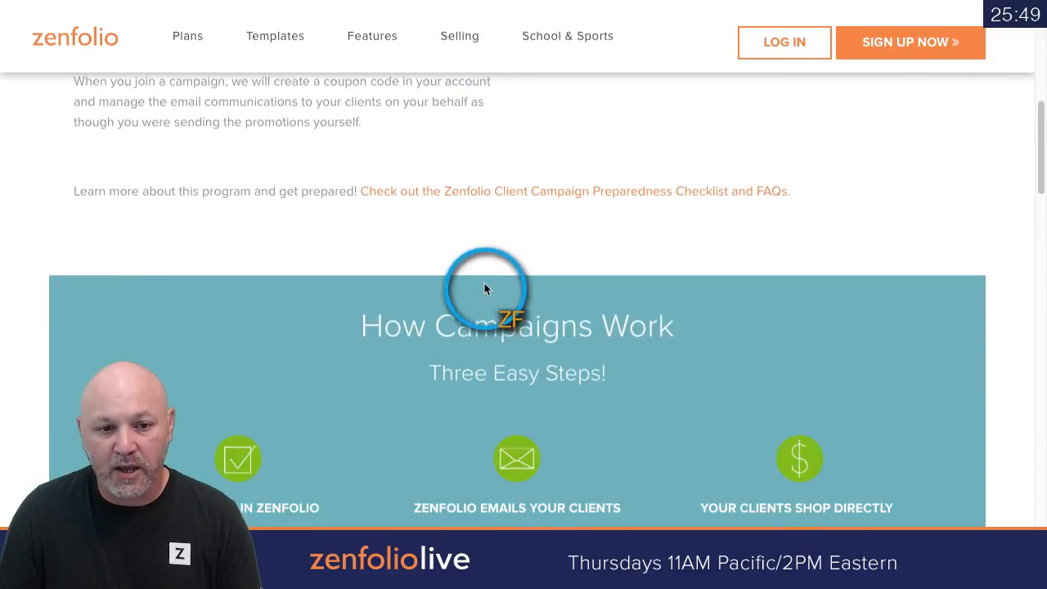
{"action": "scroll", "coordinate": [485, 282], "scroll_direction": "down", "scroll_amount": 7}
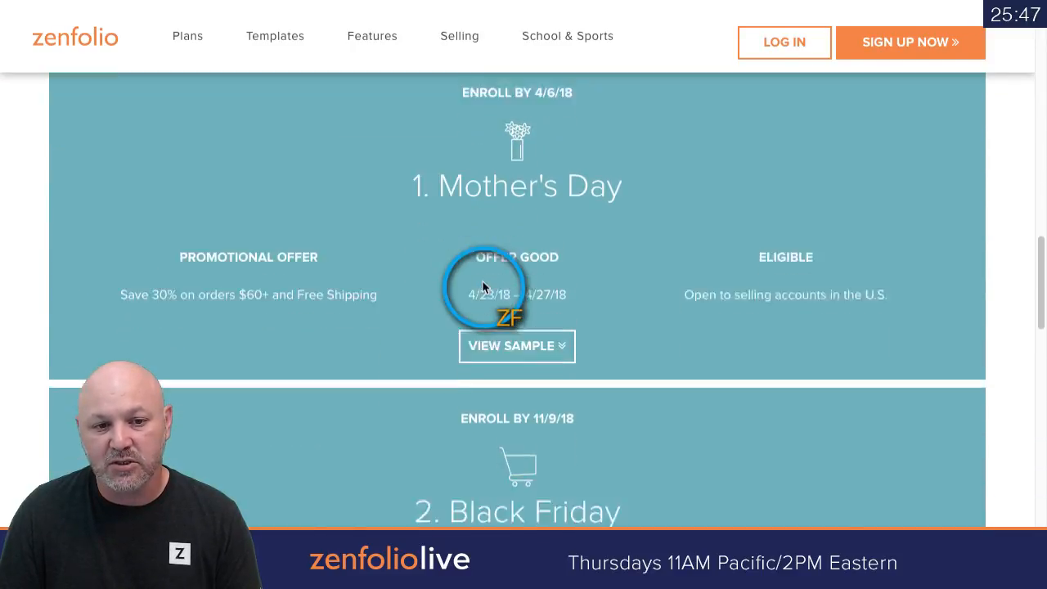
{"action": "left_click", "coordinate": [515, 208]}
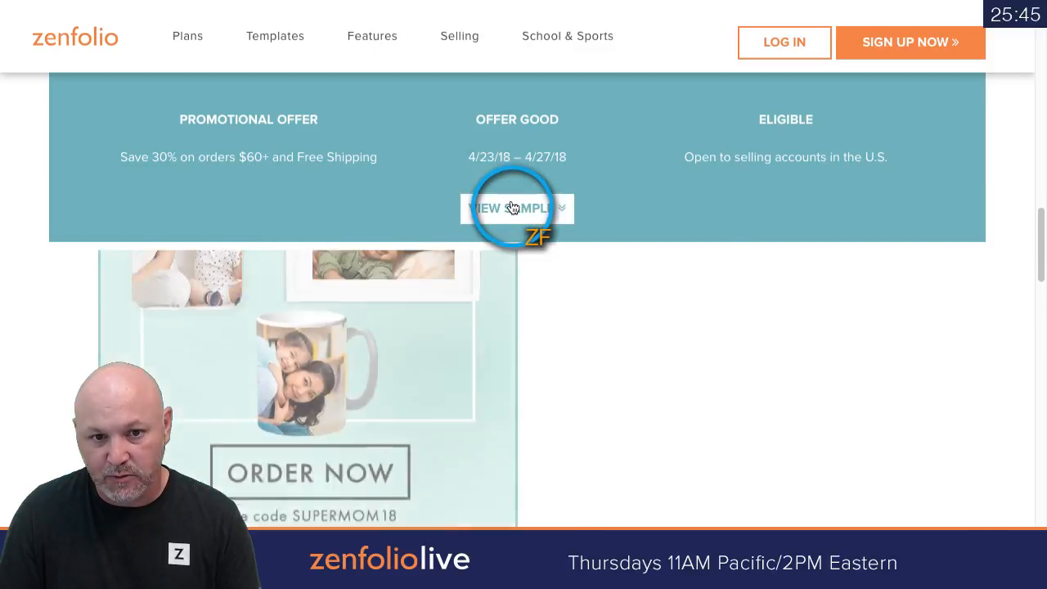
Preview the Black Friday email sample, then return to the Free Client Marketing tab
{"action": "scroll", "coordinate": [360, 242], "scroll_direction": "down", "scroll_amount": 2}
{"action": "scroll", "coordinate": [367, 249], "scroll_direction": "down", "scroll_amount": 2}
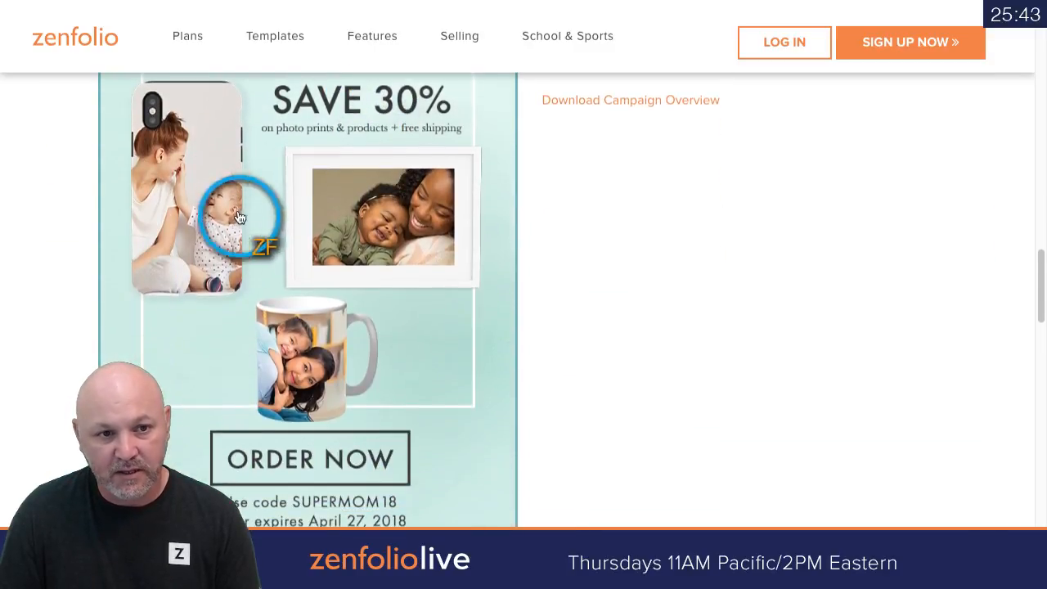
{"action": "scroll", "coordinate": [644, 300], "scroll_direction": "up", "scroll_amount": 1}
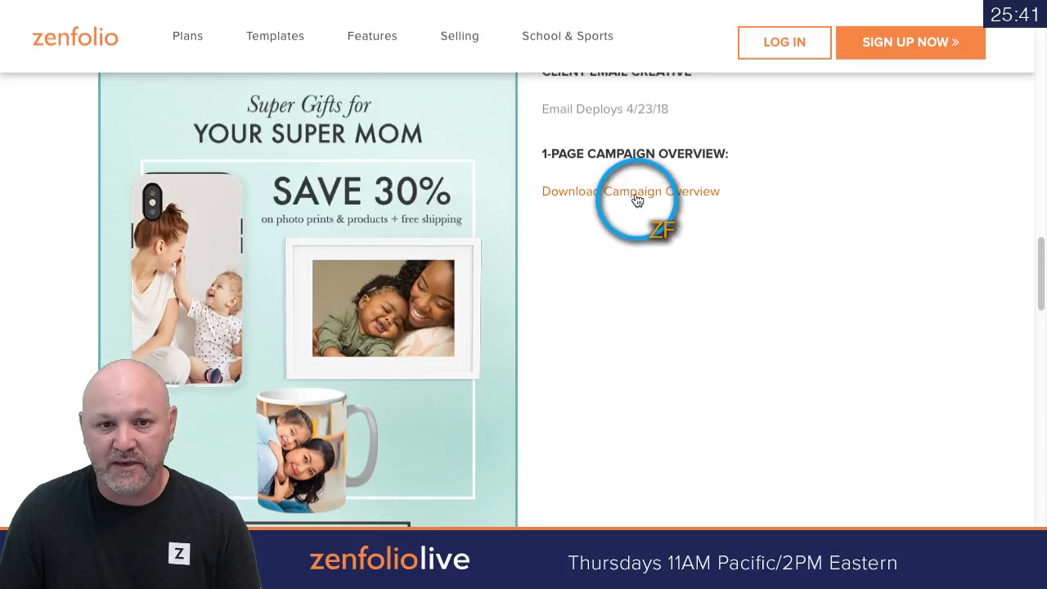
{"action": "scroll", "coordinate": [636, 199], "scroll_direction": "up", "scroll_amount": 2}
{"action": "scroll", "coordinate": [687, 286], "scroll_direction": "up", "scroll_amount": 3}
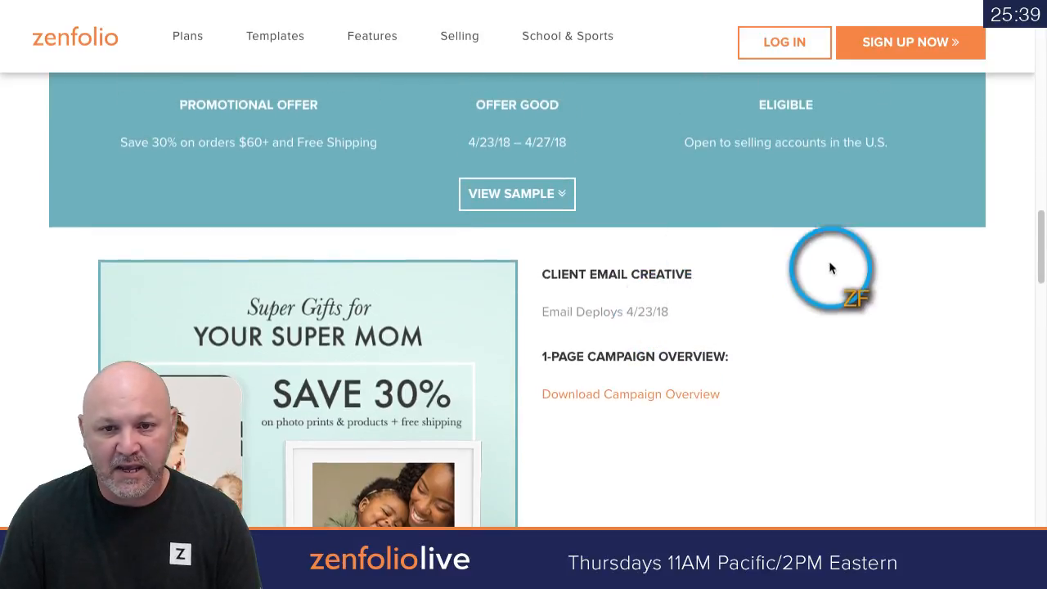
{"action": "scroll", "coordinate": [806, 319], "scroll_direction": "down", "scroll_amount": 5}
{"action": "scroll", "coordinate": [805, 294], "scroll_direction": "down", "scroll_amount": 5}
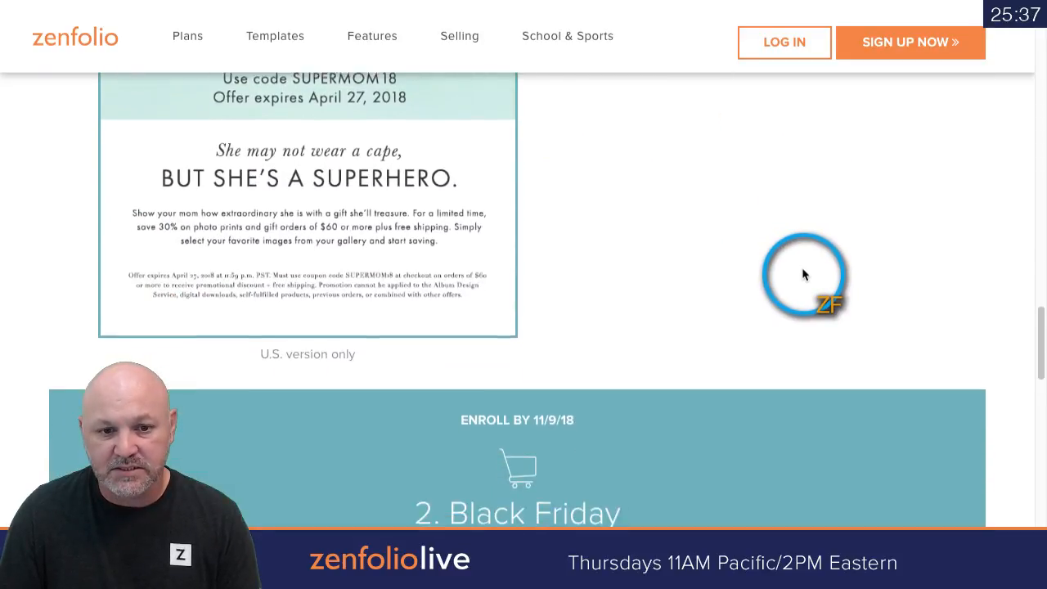
{"action": "scroll", "coordinate": [183, 144], "scroll_direction": "up", "scroll_amount": 1}
{"action": "scroll", "coordinate": [405, 245], "scroll_direction": "down", "scroll_amount": 8}
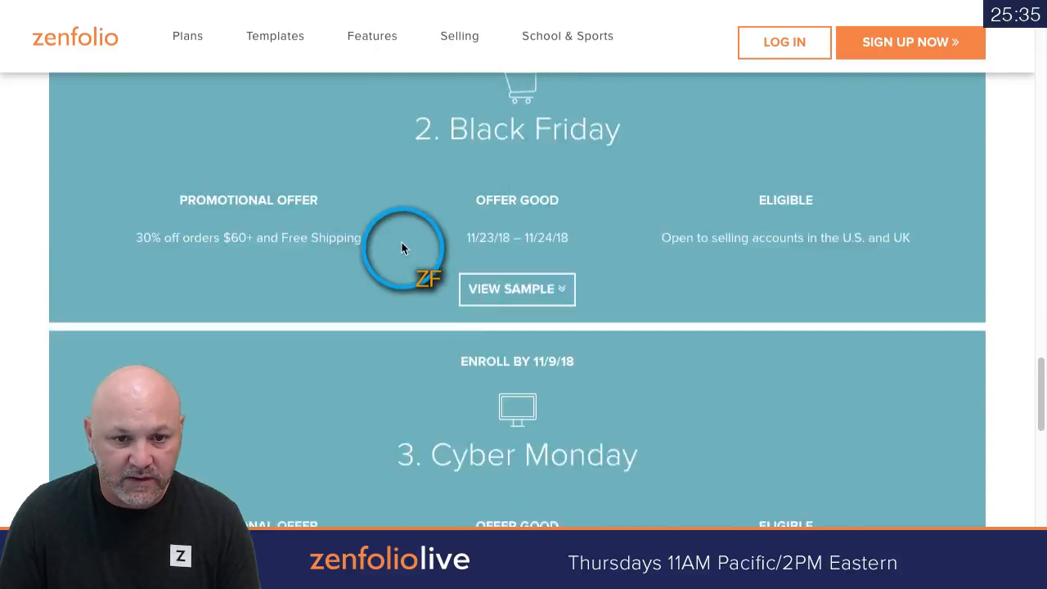
{"action": "left_click", "coordinate": [488, 173]}
{"action": "scroll", "coordinate": [596, 250], "scroll_direction": "down", "scroll_amount": 1}
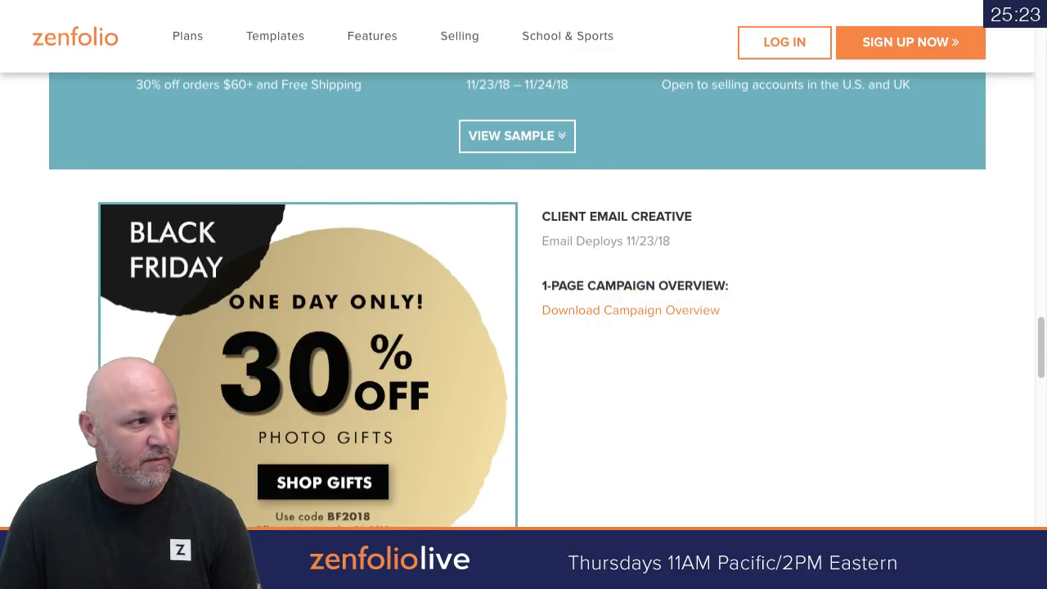
{"action": "left_click", "coordinate": [134, 0]}
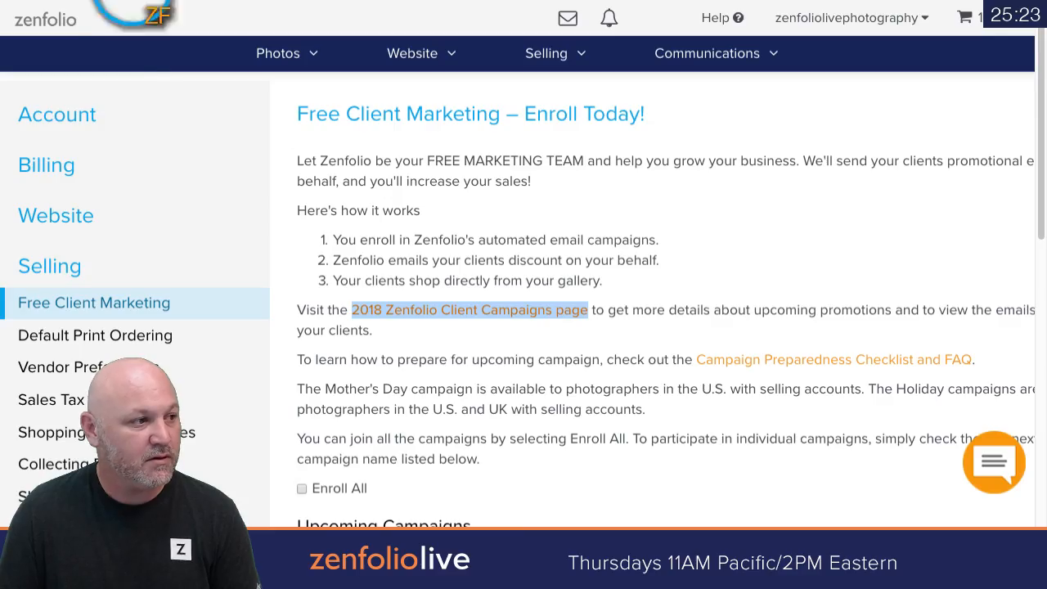
Go to the Photos area with the 14-photo Homepage gallery
{"action": "left_click", "coordinate": [279, 58]}
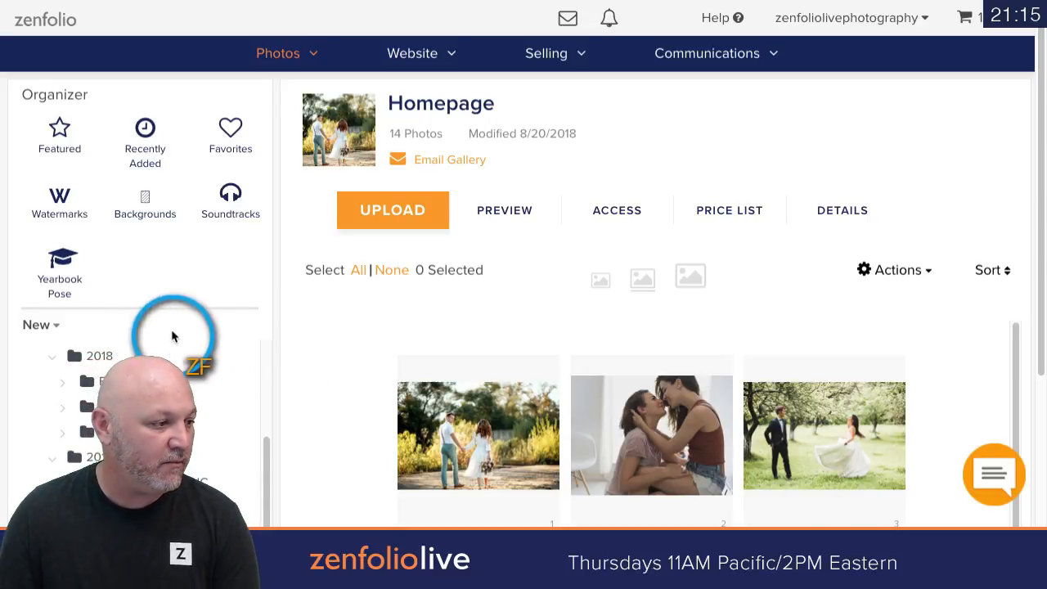
Collapse the 2018 folder and switch the Photos section to the all-photos view
{"action": "left_click", "coordinate": [49, 356]}
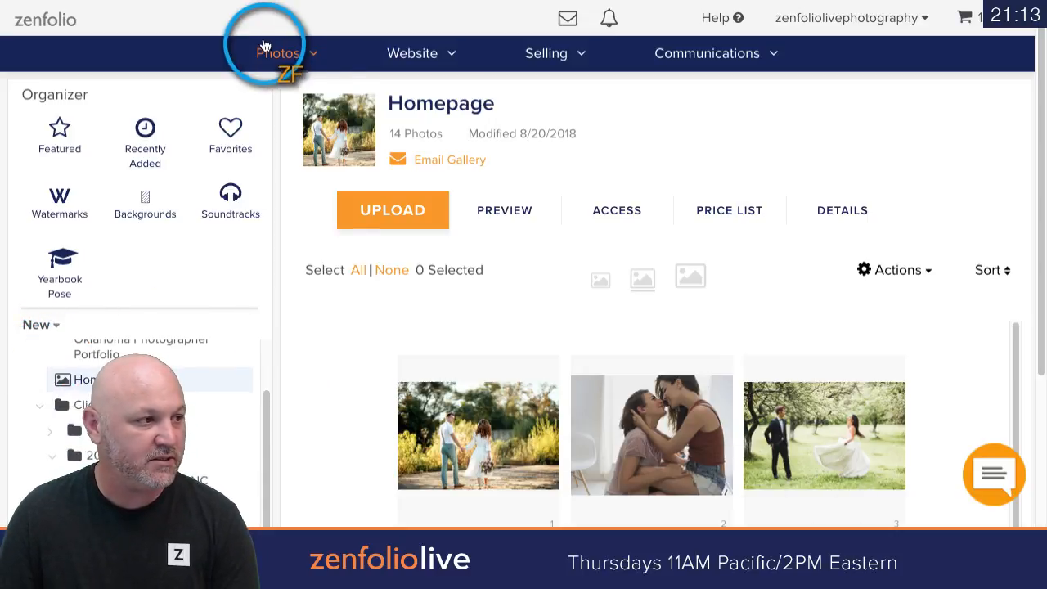
{"action": "left_click", "coordinate": [270, 51]}
{"action": "left_click", "coordinate": [238, 89]}
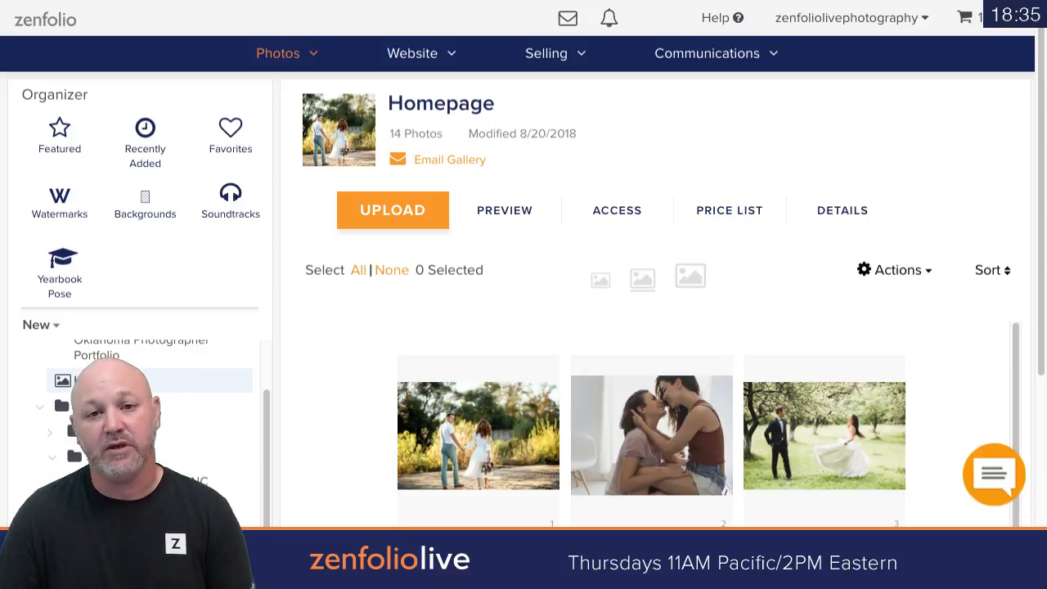
Open the visitors' Contact List from the Communications menu
{"action": "mouse_move", "coordinate": [701, 52]}
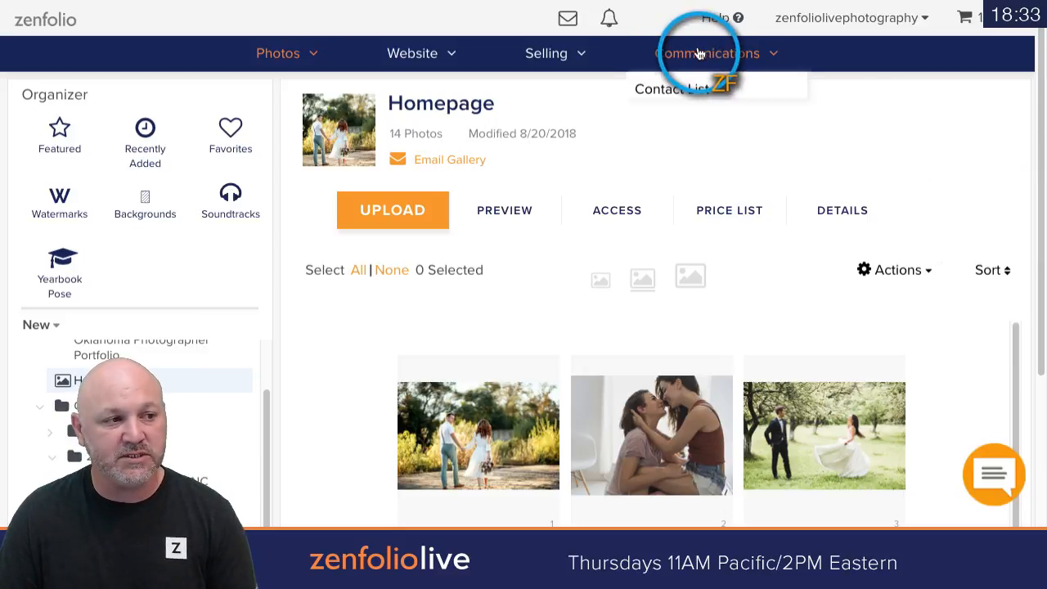
{"action": "left_click", "coordinate": [663, 91]}
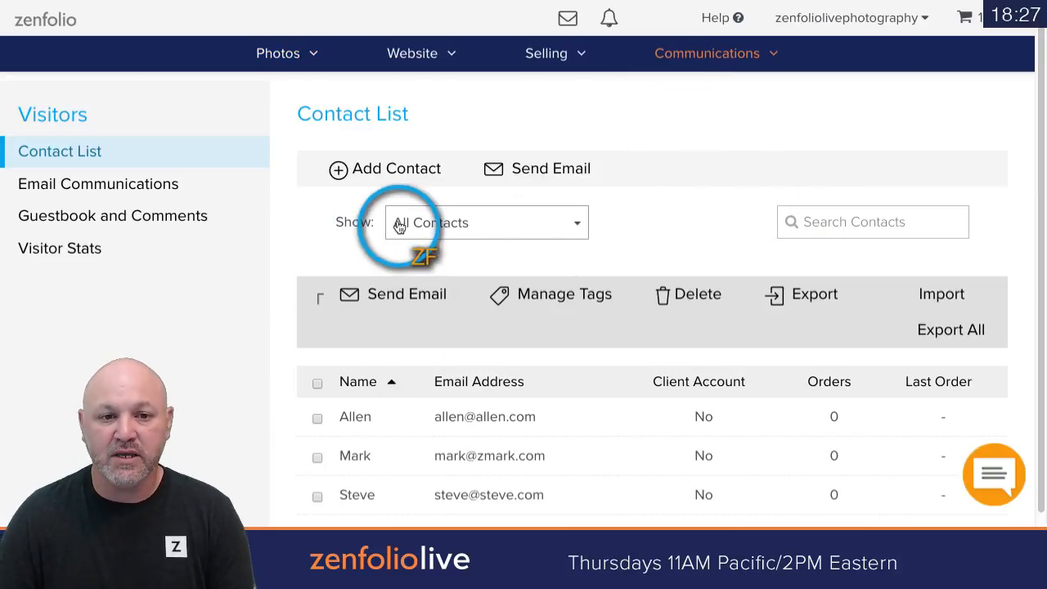
Start an Import Contacts by email, with the address box still empty
{"action": "left_click", "coordinate": [943, 296]}
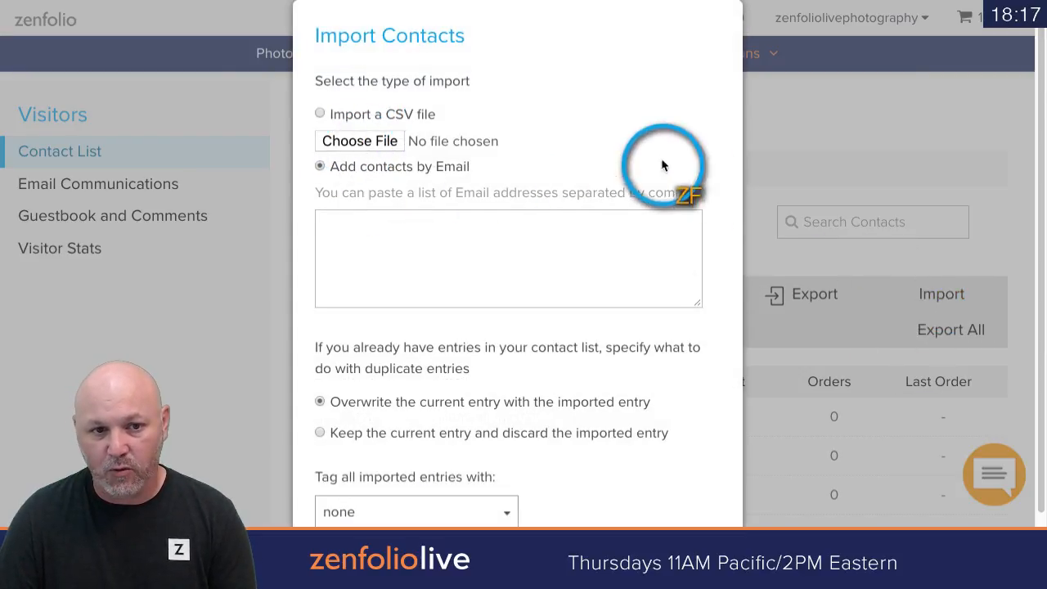
{"action": "left_click", "coordinate": [457, 237]}
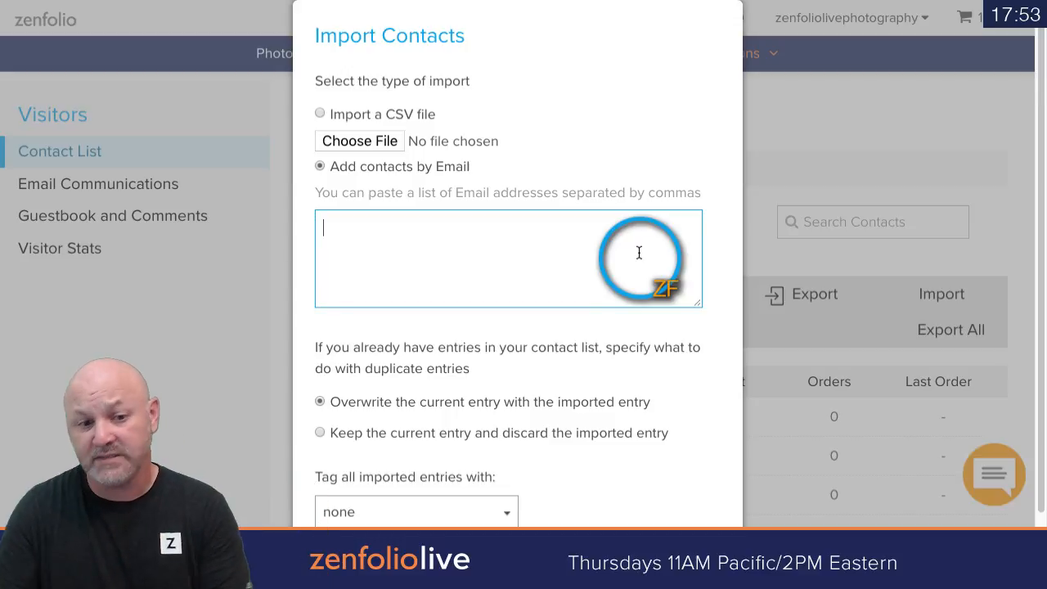
{"action": "scroll", "coordinate": [673, 351], "scroll_direction": "down", "scroll_amount": 1}
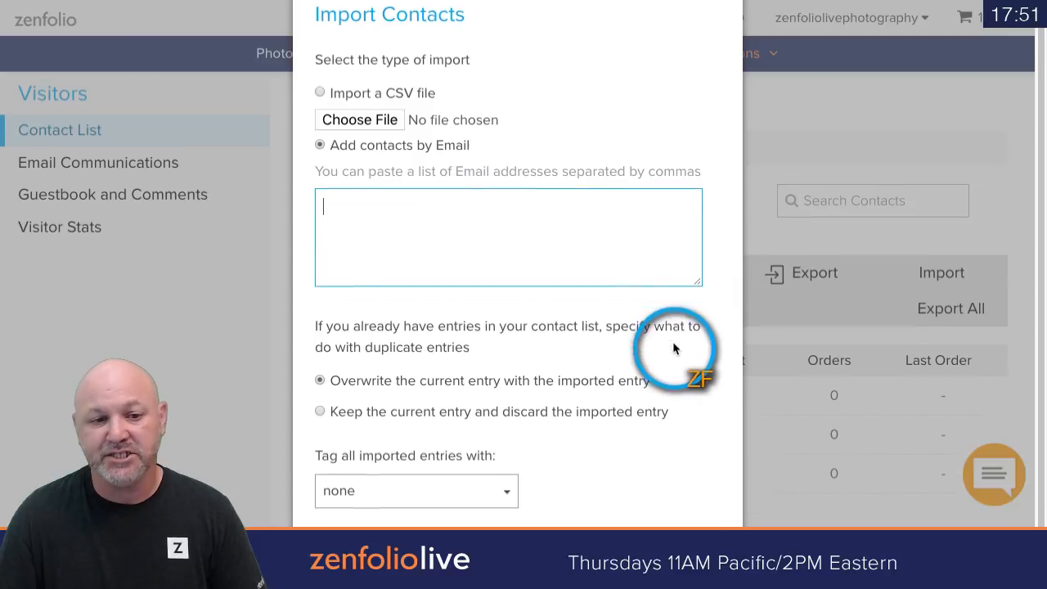
Tag the imported contacts with Clients > 2018 > Weddings
{"action": "left_click", "coordinate": [502, 435]}
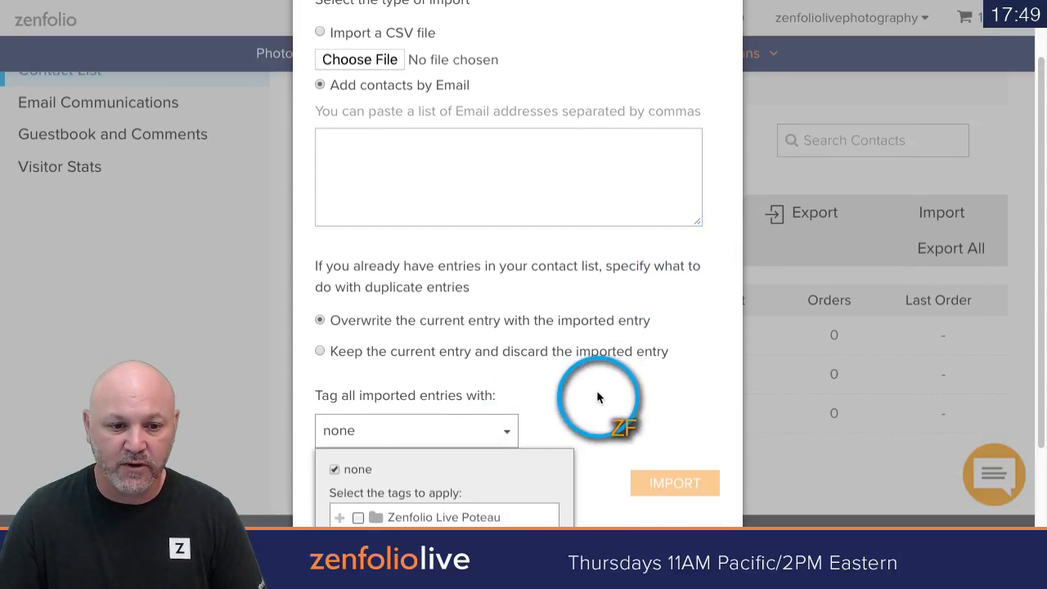
{"action": "scroll", "coordinate": [597, 392], "scroll_direction": "down", "scroll_amount": 3}
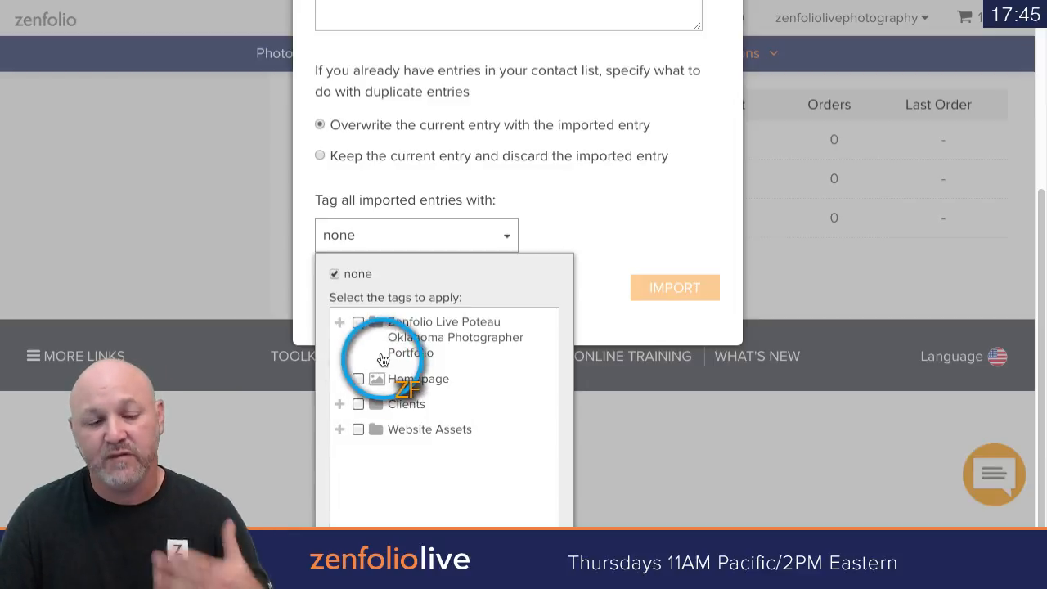
{"action": "left_click", "coordinate": [339, 405]}
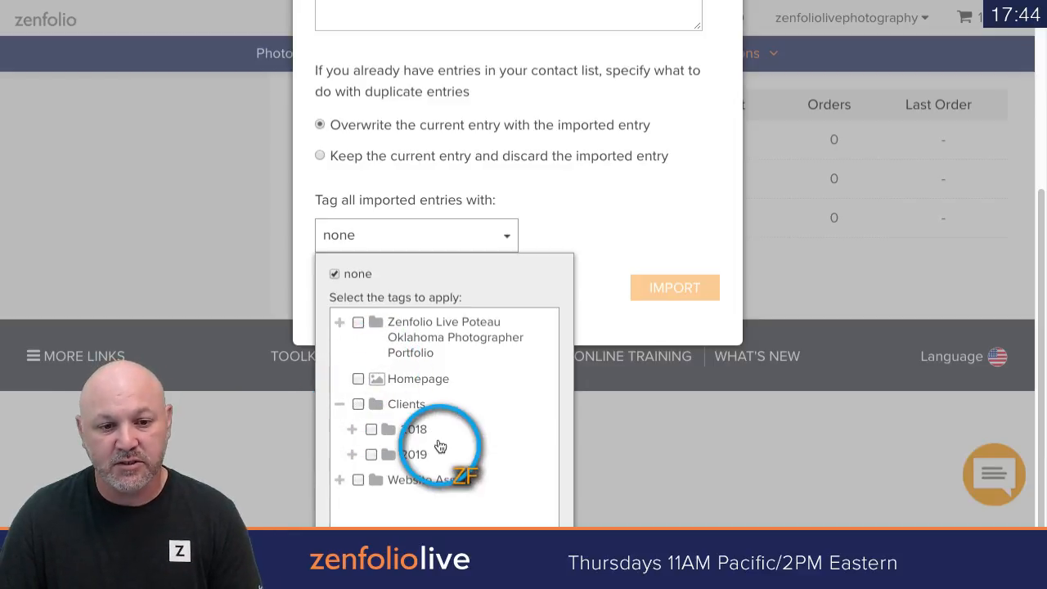
{"action": "left_click", "coordinate": [352, 429]}
{"action": "scroll", "coordinate": [468, 421], "scroll_direction": "down", "scroll_amount": 1}
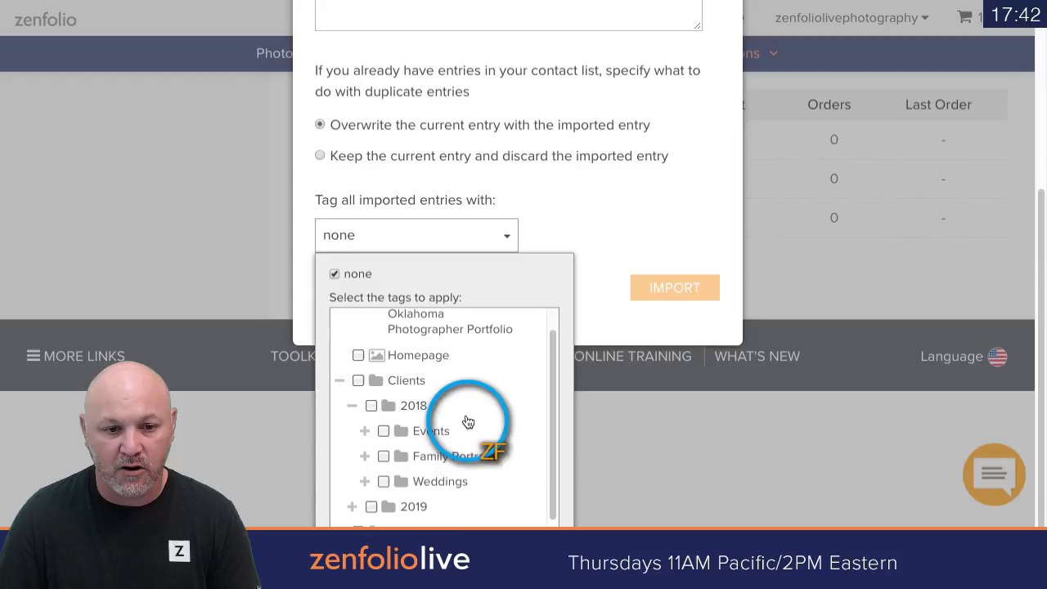
{"action": "left_click", "coordinate": [384, 481]}
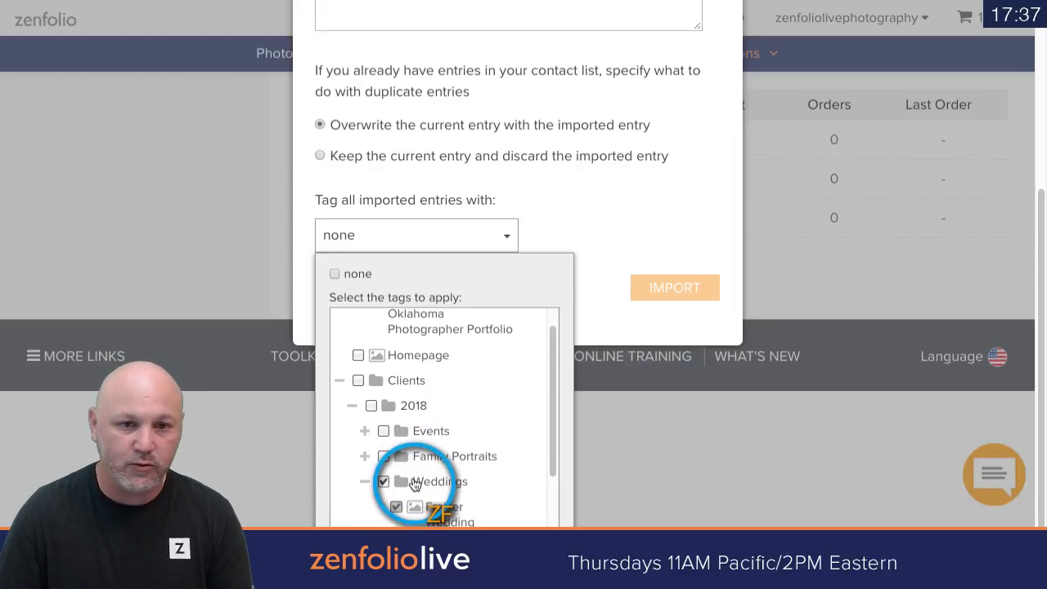
{"action": "scroll", "coordinate": [594, 184], "scroll_direction": "down", "scroll_amount": 1}
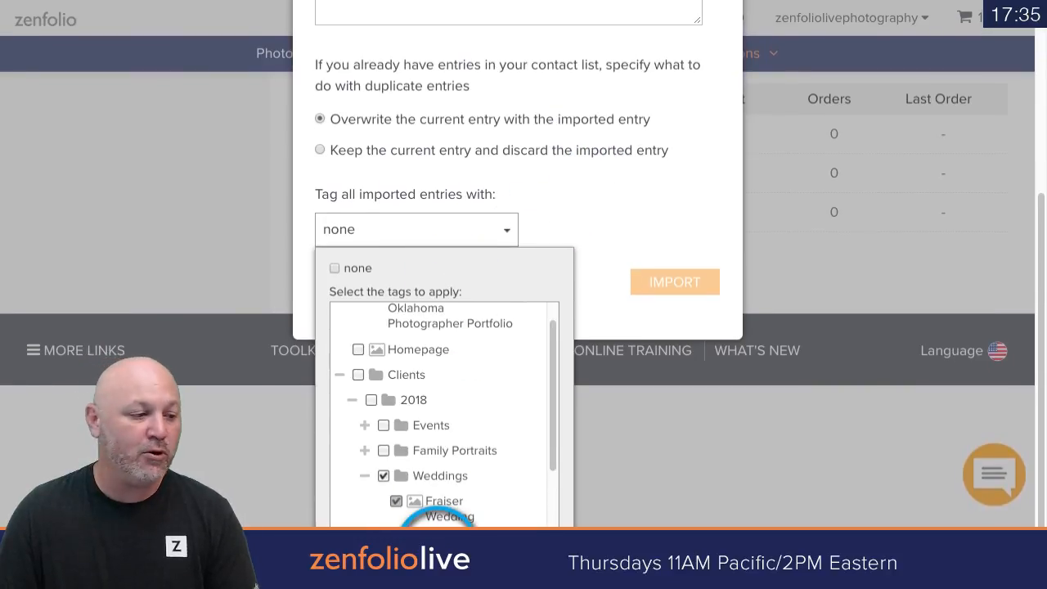
{"action": "scroll", "coordinate": [596, 273], "scroll_direction": "up", "scroll_amount": 4}
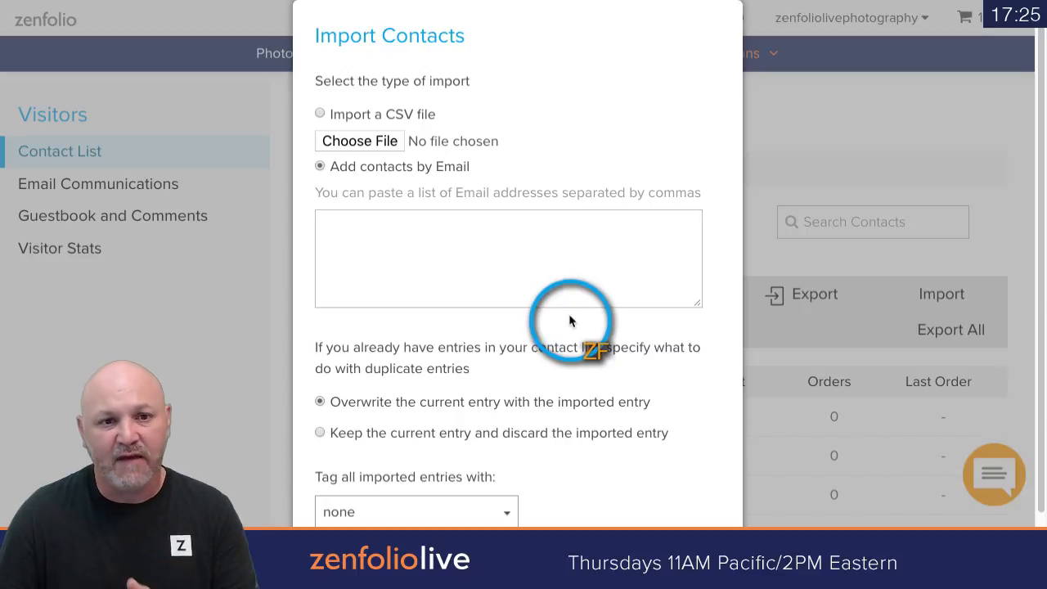
{"action": "scroll", "coordinate": [594, 245], "scroll_direction": "down", "scroll_amount": 1}
Cancel the import, export all three contacts, and open the first contact's details
{"action": "left_click", "coordinate": [397, 481]}
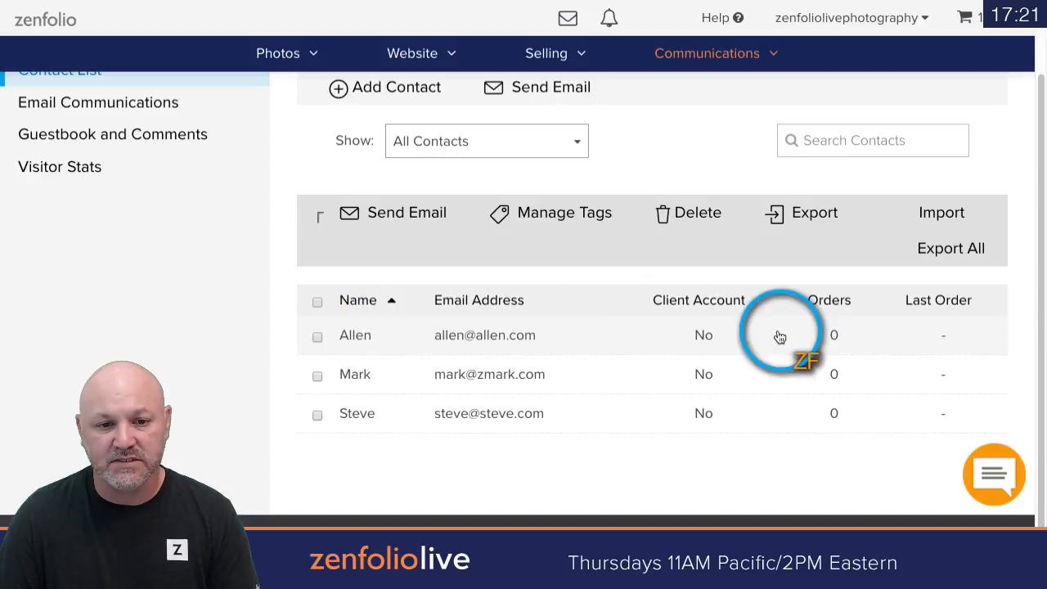
{"action": "scroll", "coordinate": [464, 298], "scroll_direction": "up", "scroll_amount": 1}
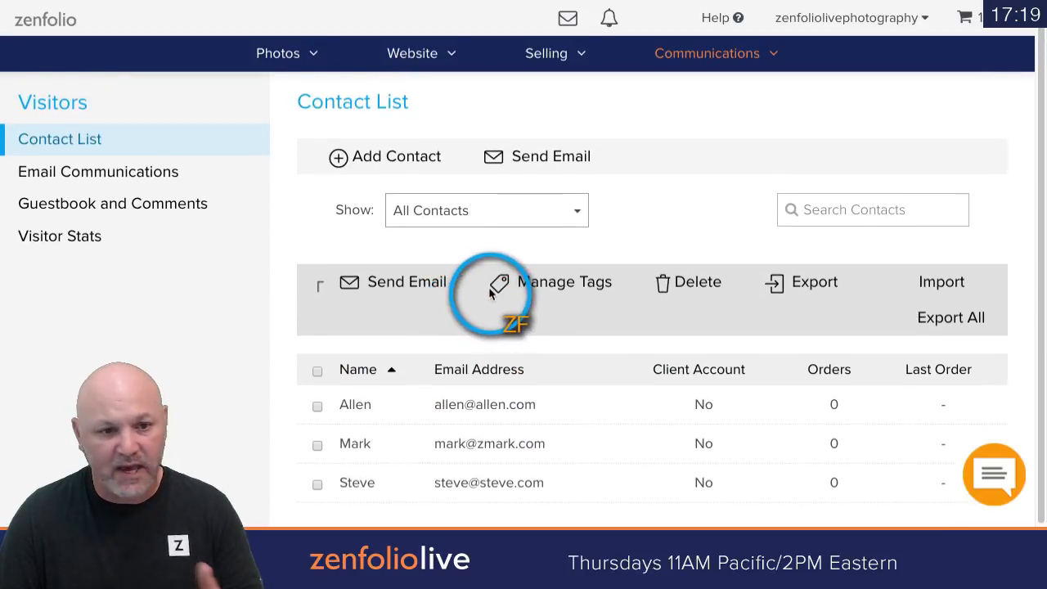
{"action": "left_click", "coordinate": [318, 372]}
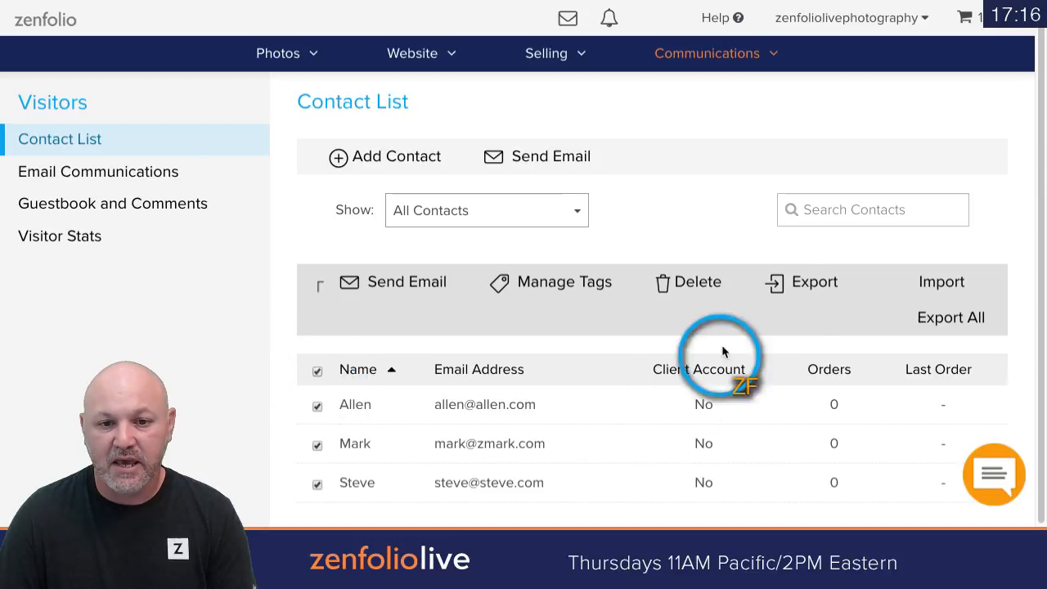
{"action": "left_click", "coordinate": [820, 298]}
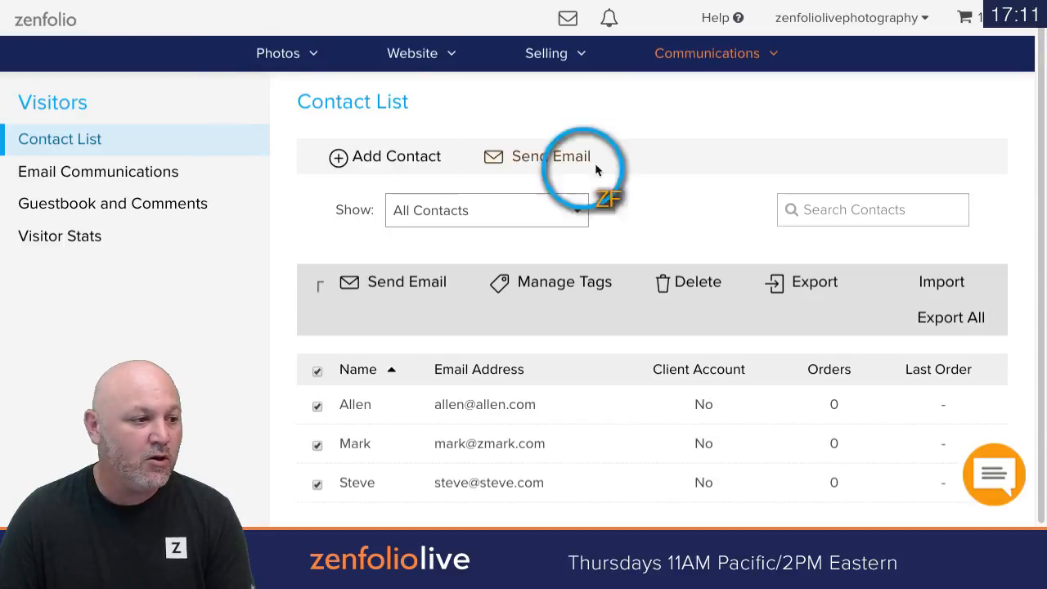
{"action": "scroll", "coordinate": [704, 204], "scroll_direction": "up", "scroll_amount": 1}
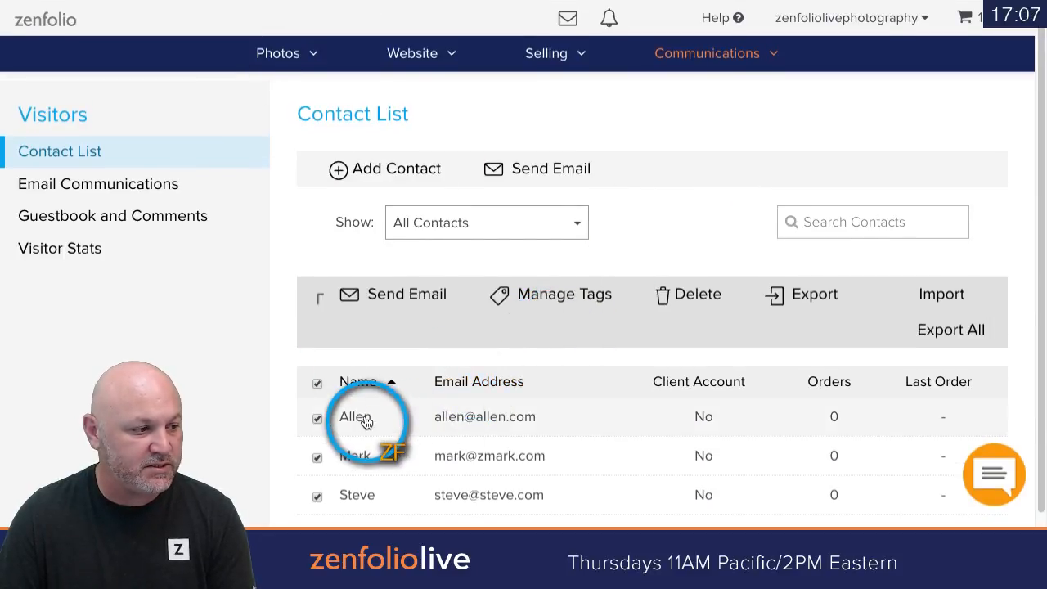
{"action": "left_click", "coordinate": [356, 419]}
Review the first contact's name, email, phone number and notes fields
{"action": "scroll", "coordinate": [709, 287], "scroll_direction": "down", "scroll_amount": 2}
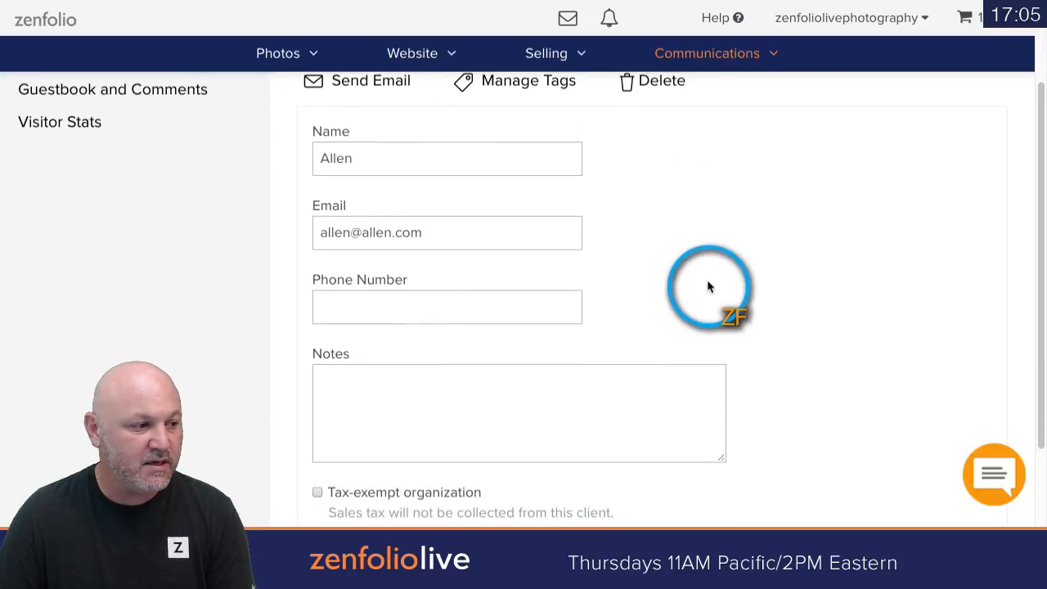
{"action": "scroll", "coordinate": [709, 286], "scroll_direction": "up", "scroll_amount": 1}
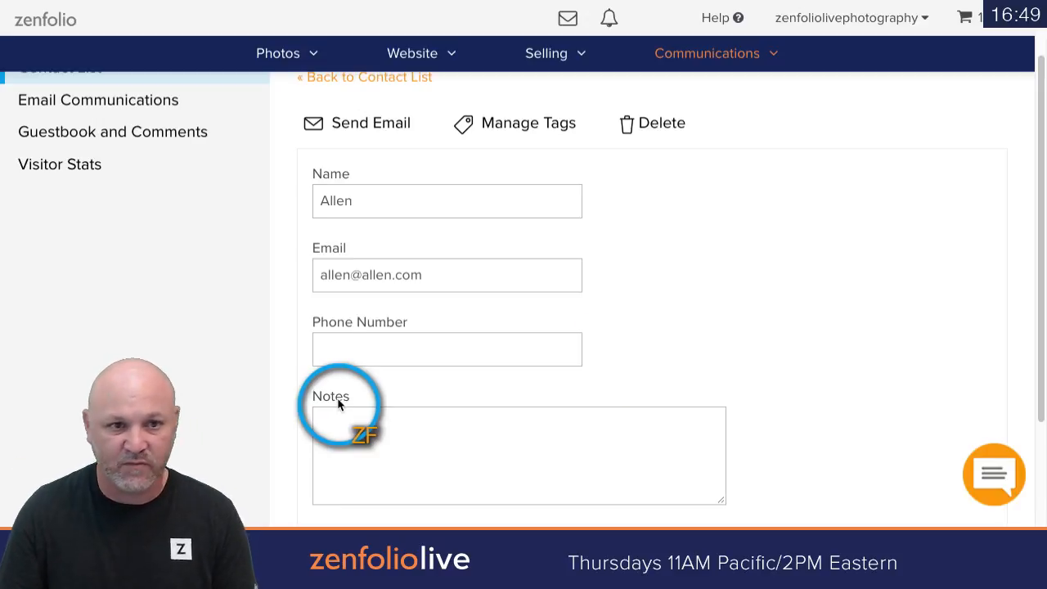
{"action": "scroll", "coordinate": [680, 351], "scroll_direction": "up", "scroll_amount": 2}
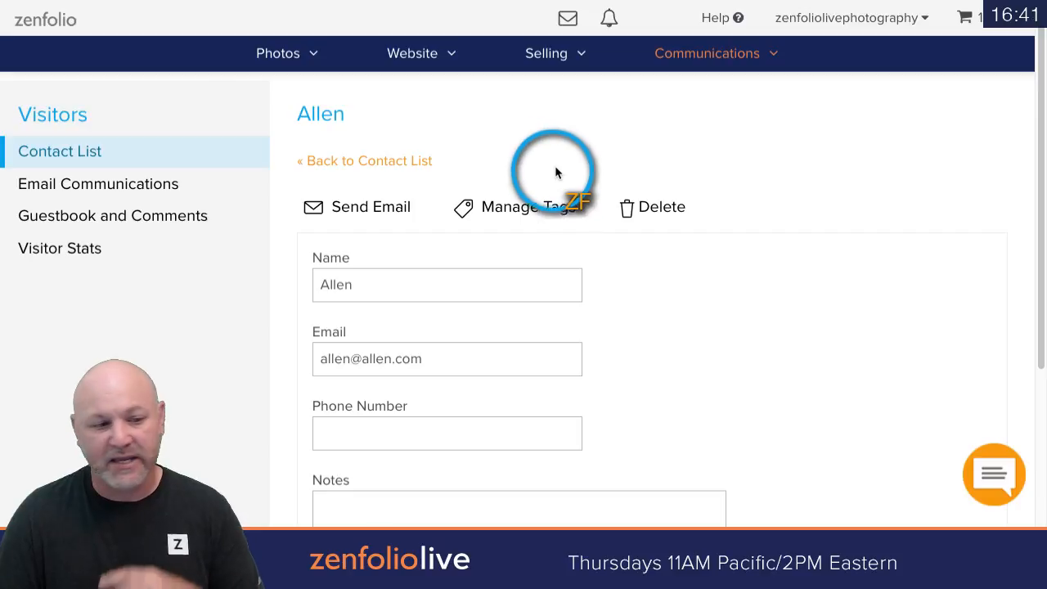
Return to the Photos organizer to show the Homepage gallery's 14 photos
{"action": "left_click", "coordinate": [267, 58]}
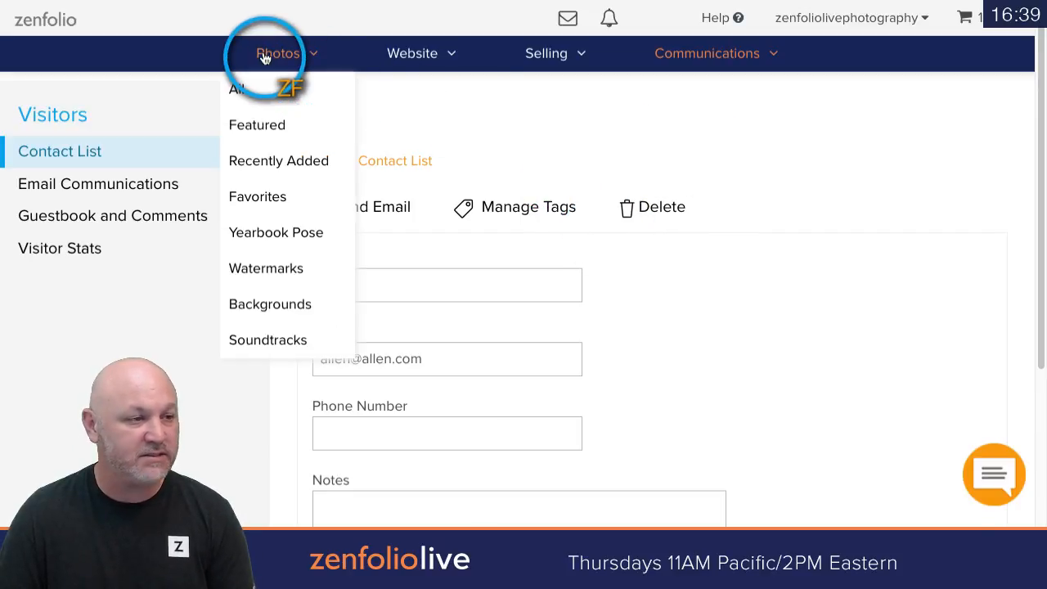
{"action": "left_click", "coordinate": [264, 59]}
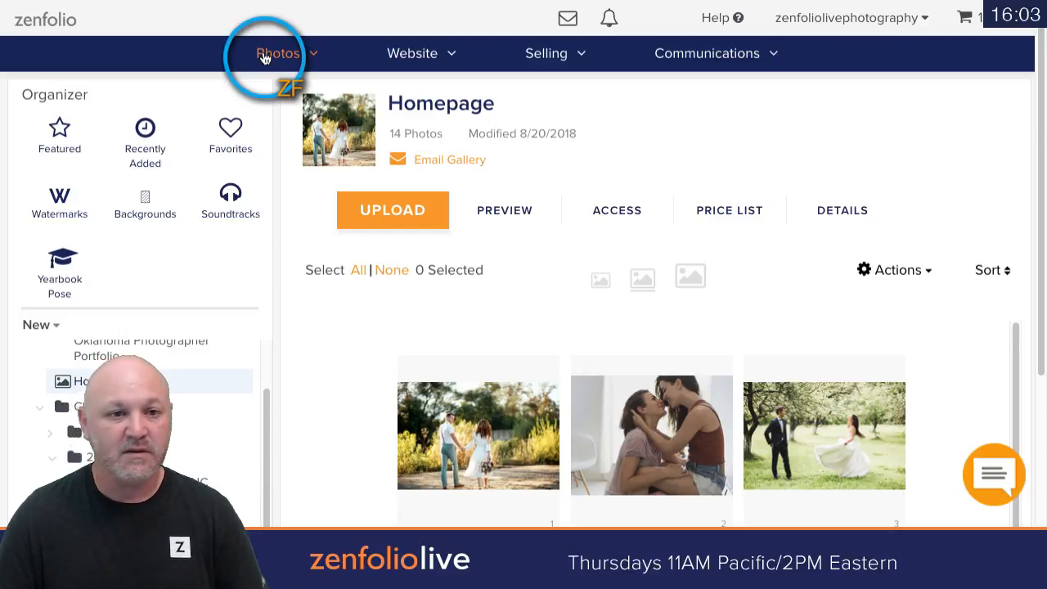
{"action": "left_click", "coordinate": [265, 56]}
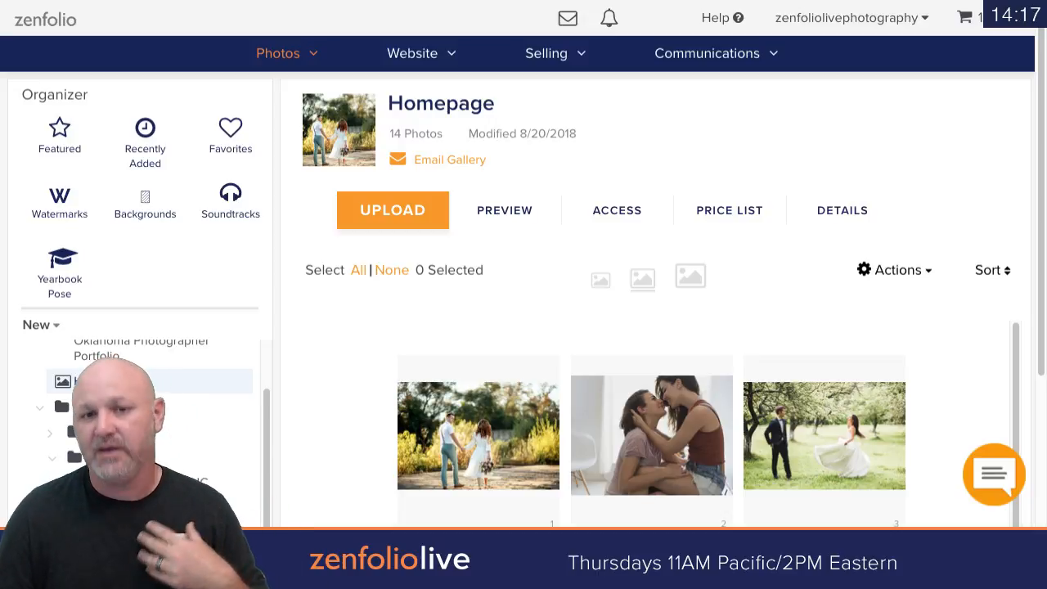
Open the Pre-Orders list from Ordering & Selling, showing Raleigh High and Fall Session
{"action": "left_click", "coordinate": [547, 54]}
{"action": "scroll", "coordinate": [584, 393], "scroll_direction": "down", "scroll_amount": 3}
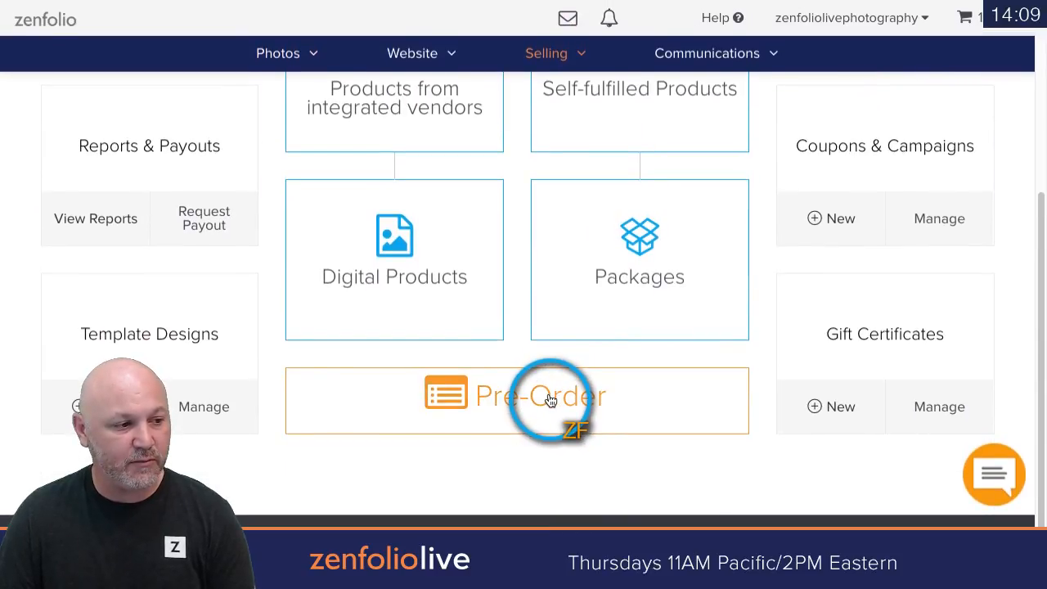
{"action": "left_click", "coordinate": [560, 398]}
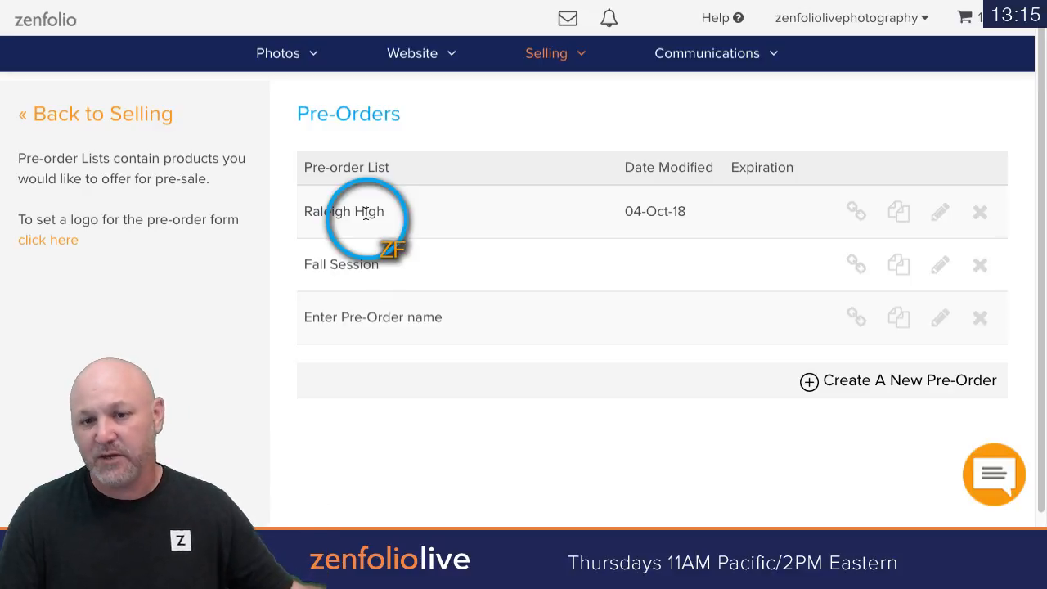
Duplicate the Raleigh High pre-order and rename the copy 'Lillington High'
{"action": "left_click", "coordinate": [899, 215]}
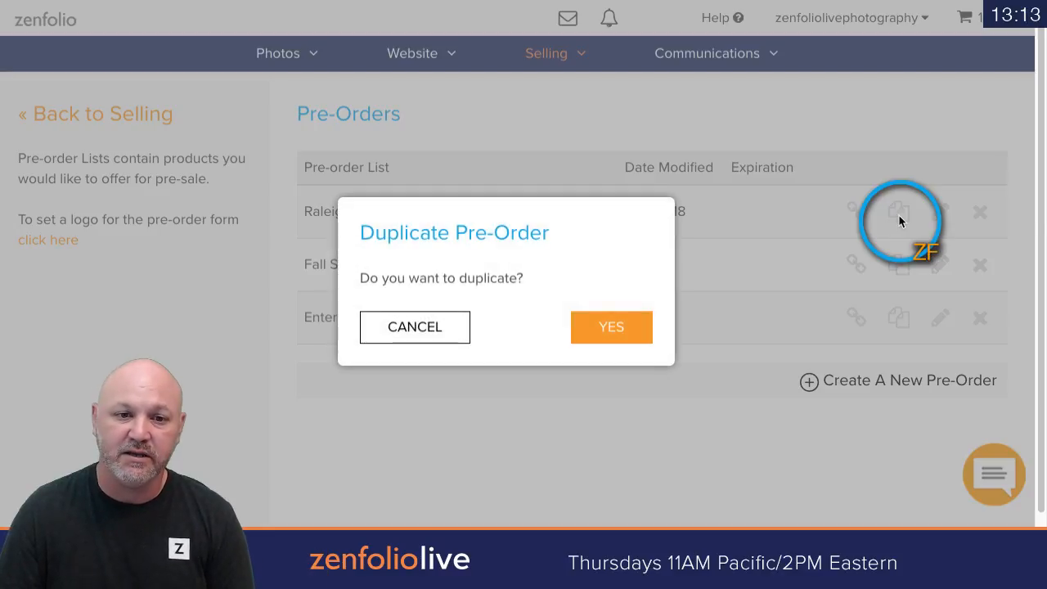
{"action": "left_click", "coordinate": [631, 329]}
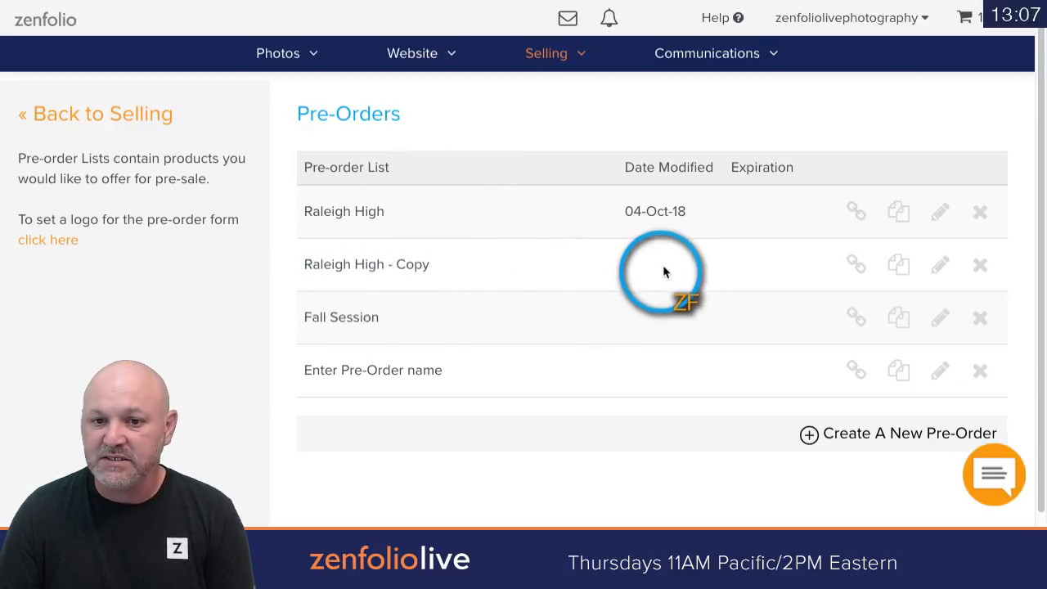
{"action": "left_click", "coordinate": [939, 267]}
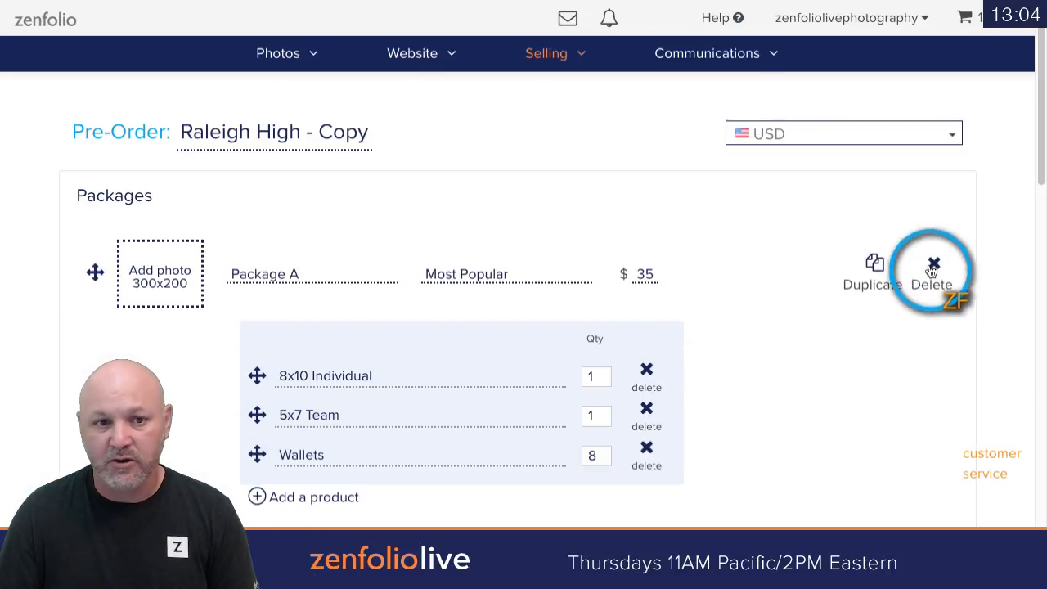
{"action": "left_click", "coordinate": [303, 136]}
{"action": "left_click", "coordinate": [303, 135]}
{"action": "triple_click", "coordinate": [305, 132]}
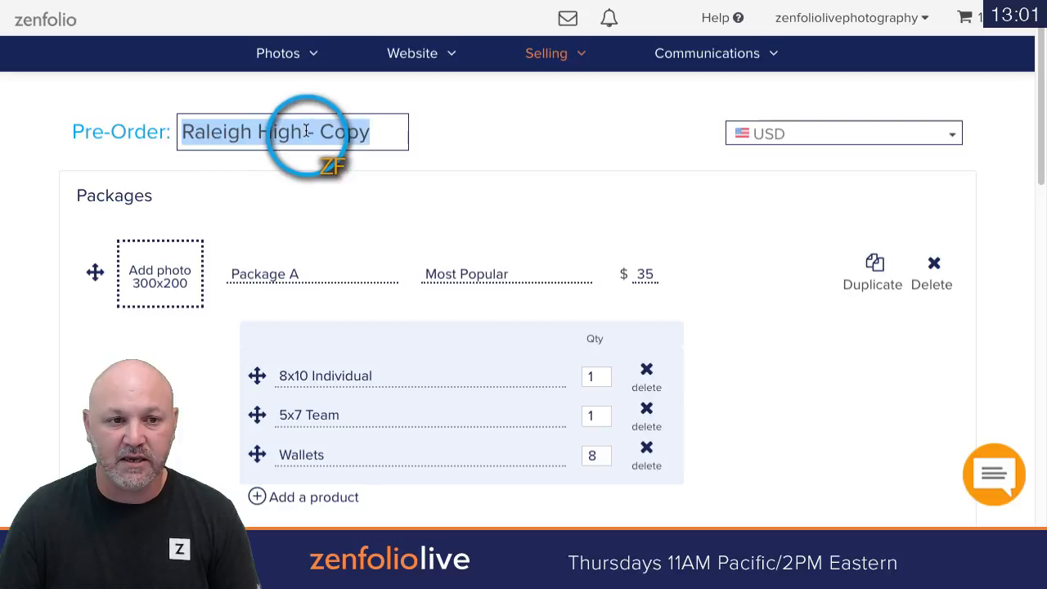
{"action": "type", "text": "L"}
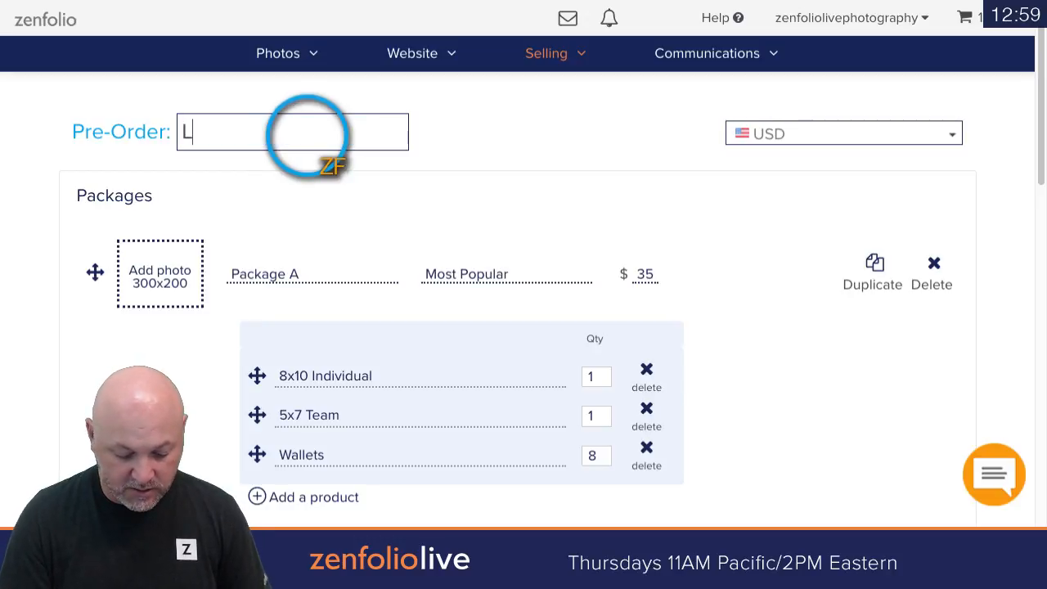
{"action": "type", "text": "illington High"}
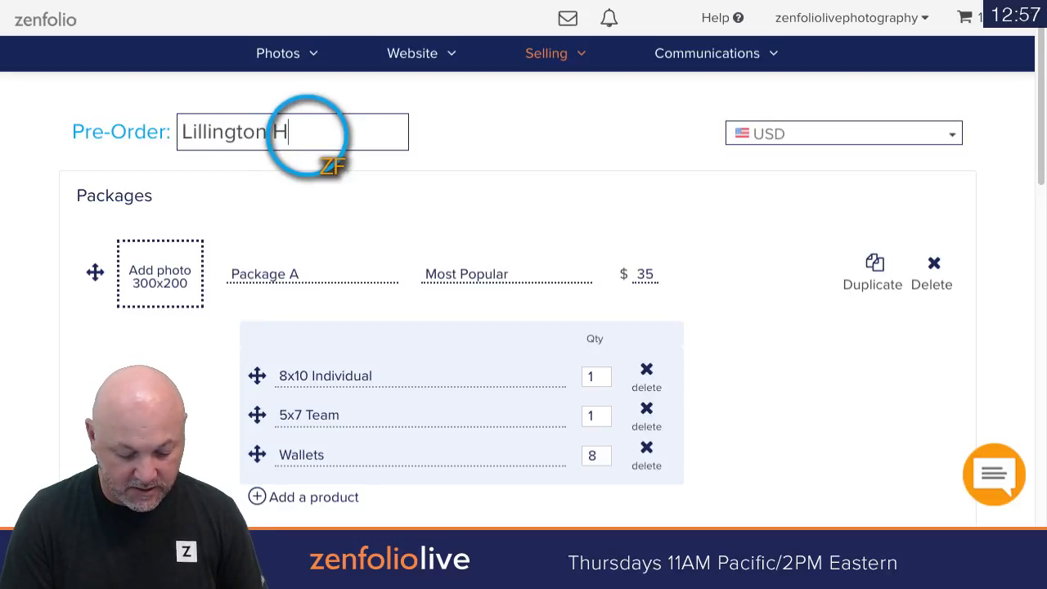
{"action": "left_click", "coordinate": [345, 173]}
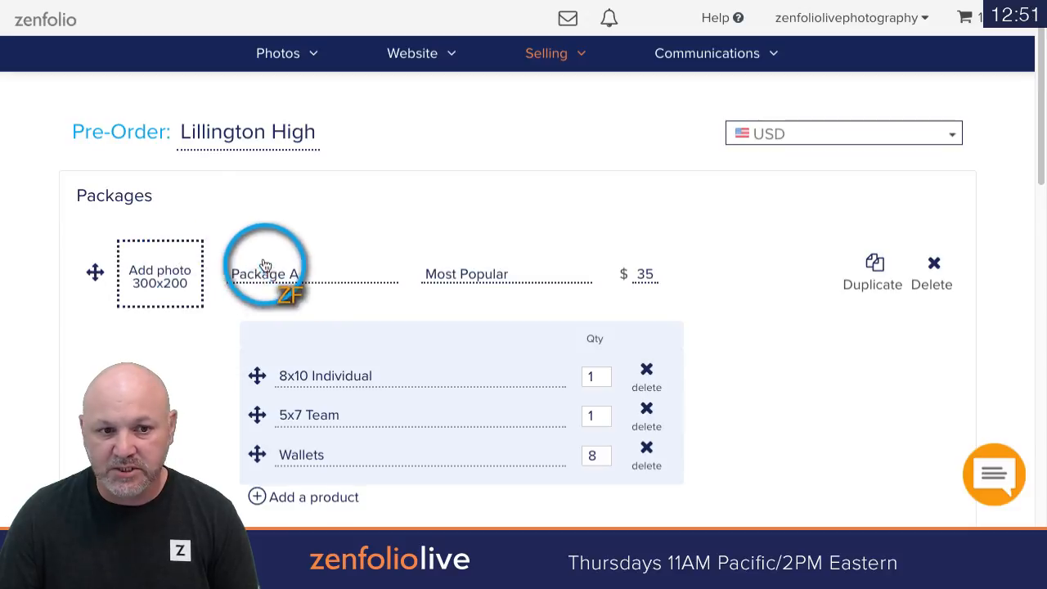
Advance Lillington High past packages and Customer Info to its shareable link page
{"action": "scroll", "coordinate": [656, 252], "scroll_direction": "down", "scroll_amount": 3}
{"action": "scroll", "coordinate": [656, 252], "scroll_direction": "down", "scroll_amount": 14}
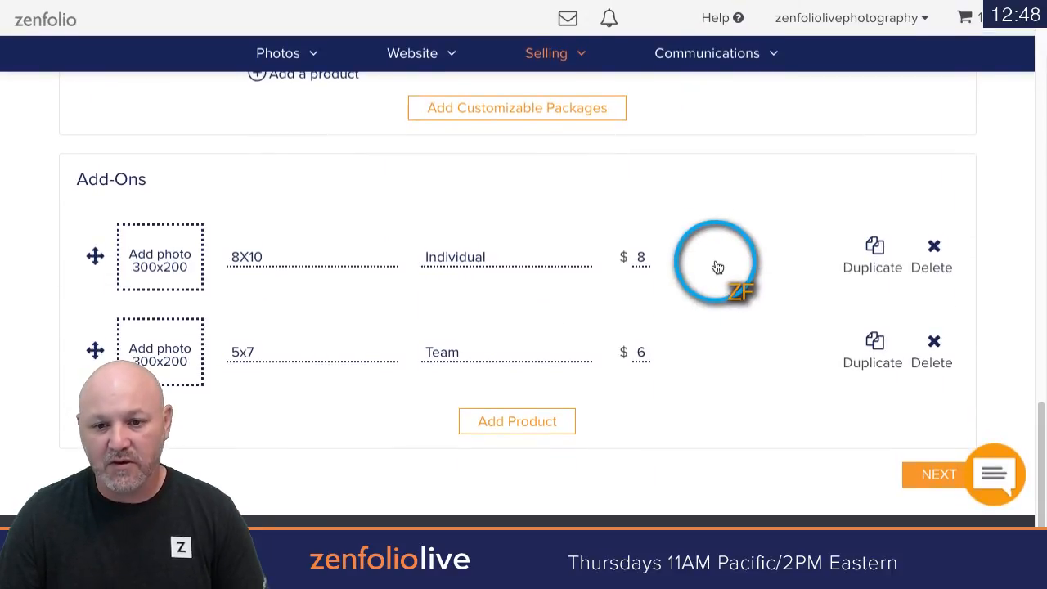
{"action": "left_click", "coordinate": [910, 477]}
{"action": "scroll", "coordinate": [673, 302], "scroll_direction": "down", "scroll_amount": 5}
{"action": "scroll", "coordinate": [671, 301], "scroll_direction": "down", "scroll_amount": 2}
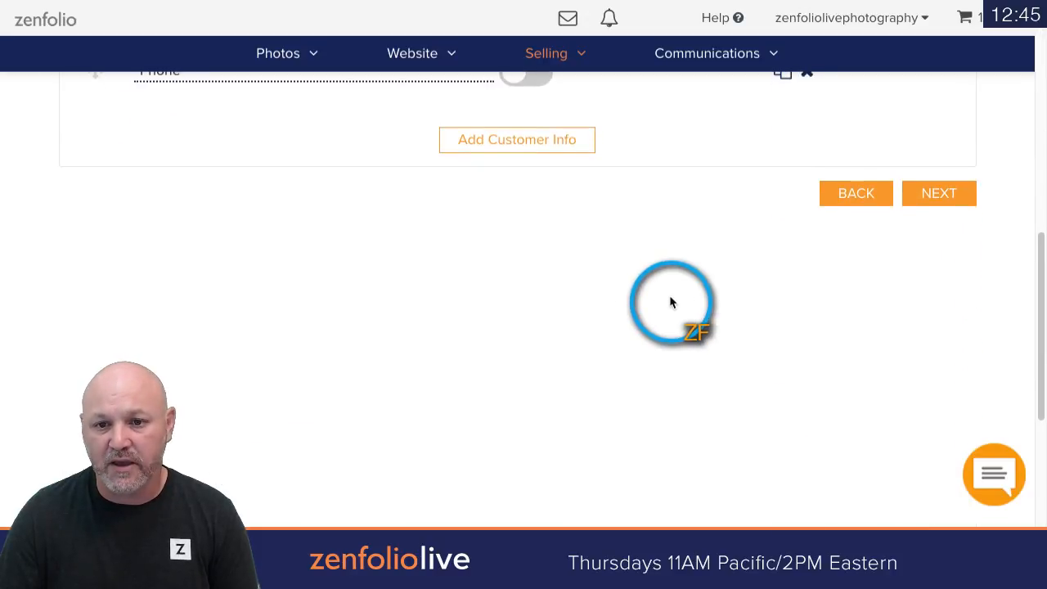
{"action": "left_click", "coordinate": [937, 197]}
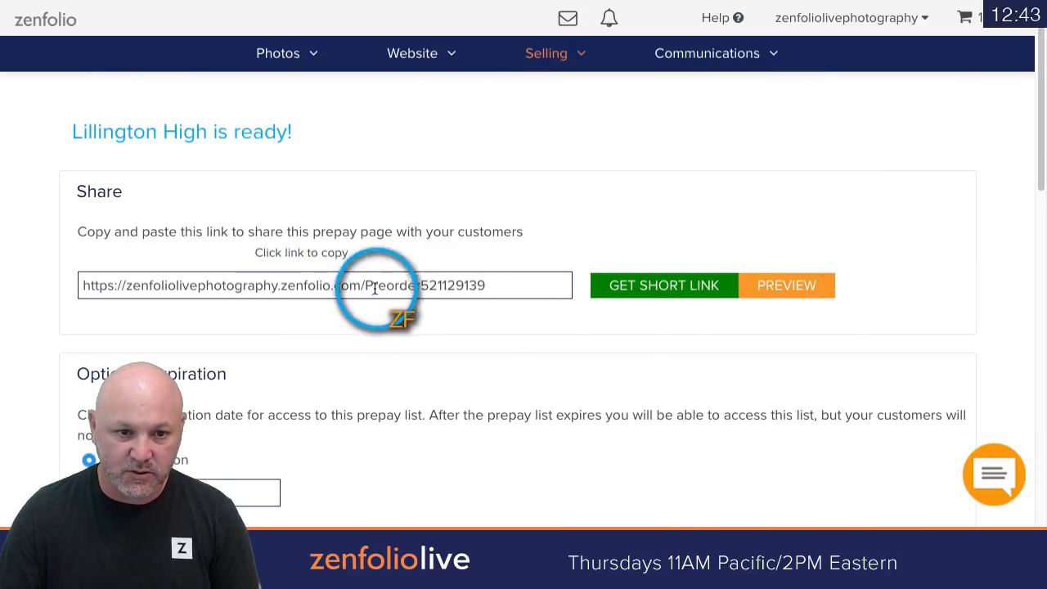
{"action": "scroll", "coordinate": [461, 302], "scroll_direction": "down", "scroll_amount": 1}
{"action": "scroll", "coordinate": [463, 307], "scroll_direction": "down", "scroll_amount": 3}
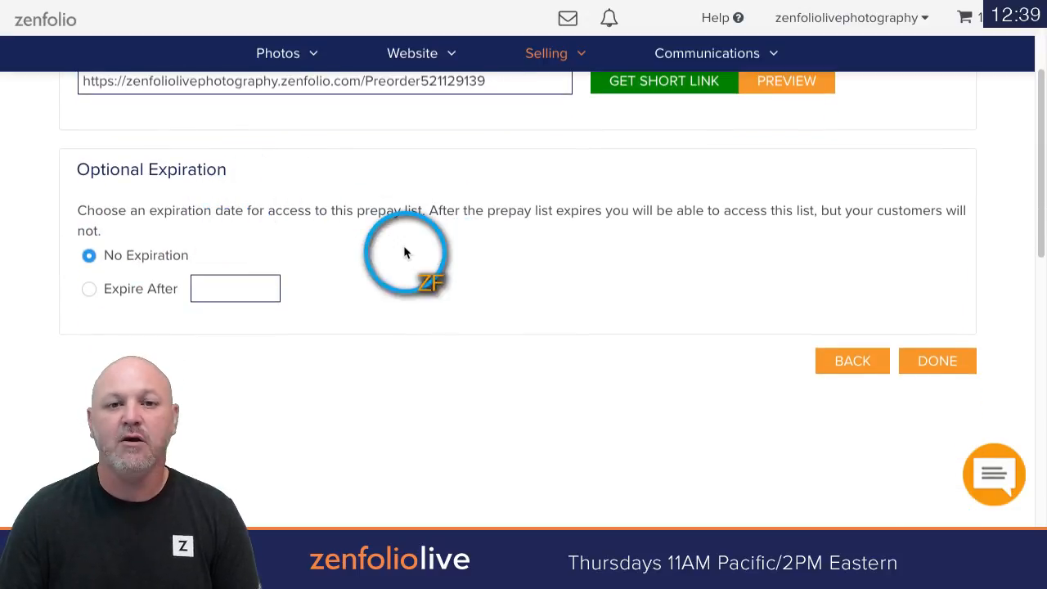
{"action": "scroll", "coordinate": [606, 259], "scroll_direction": "up", "scroll_amount": 2}
{"action": "scroll", "coordinate": [605, 258], "scroll_direction": "up", "scroll_amount": 2}
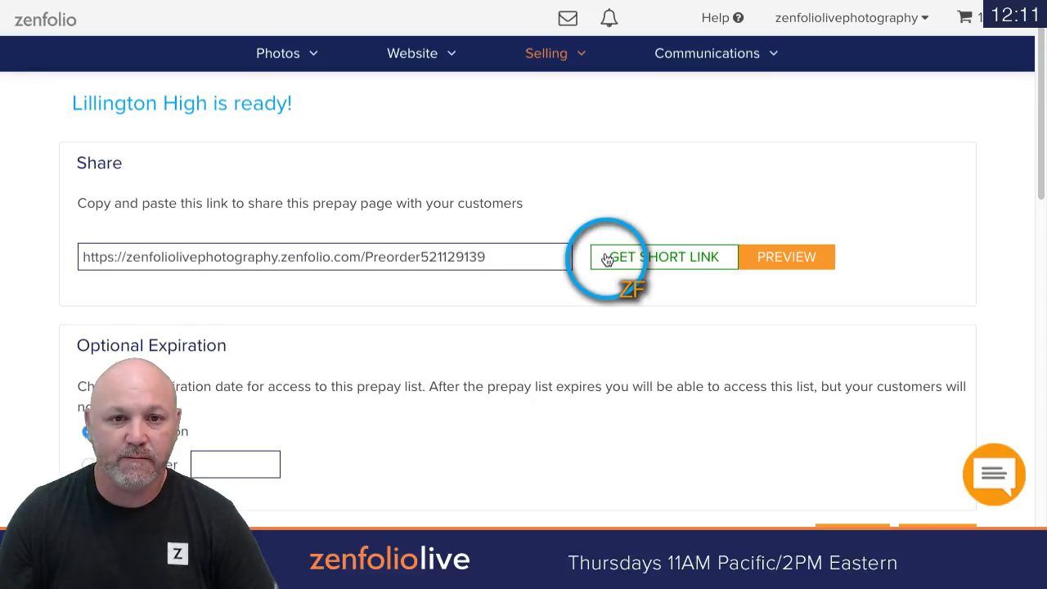
Go back to Photos and open the 14-photo Homepage gallery
{"action": "left_click", "coordinate": [277, 50]}
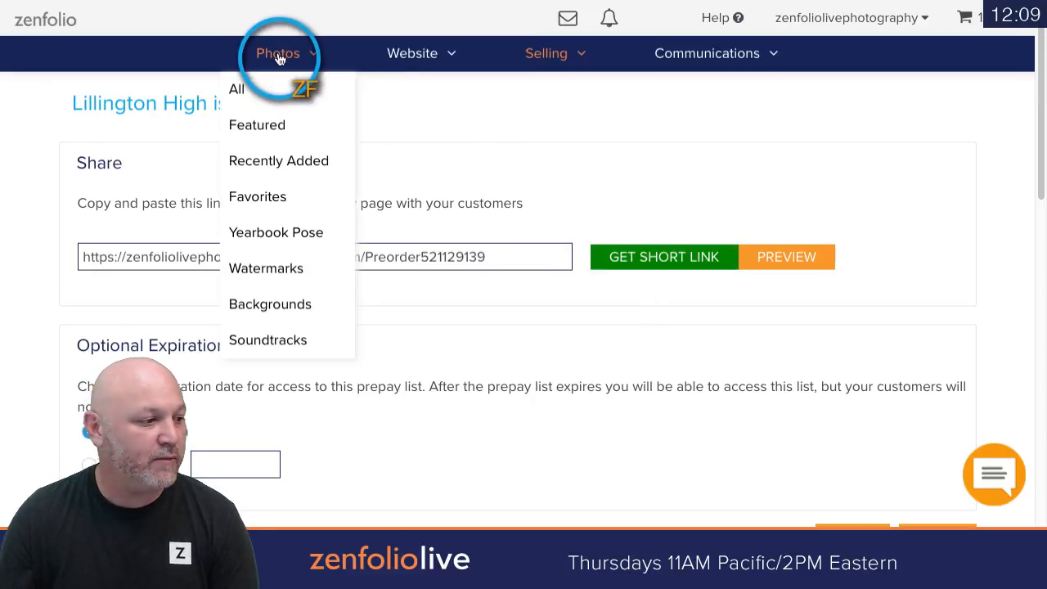
{"action": "left_click", "coordinate": [278, 54]}
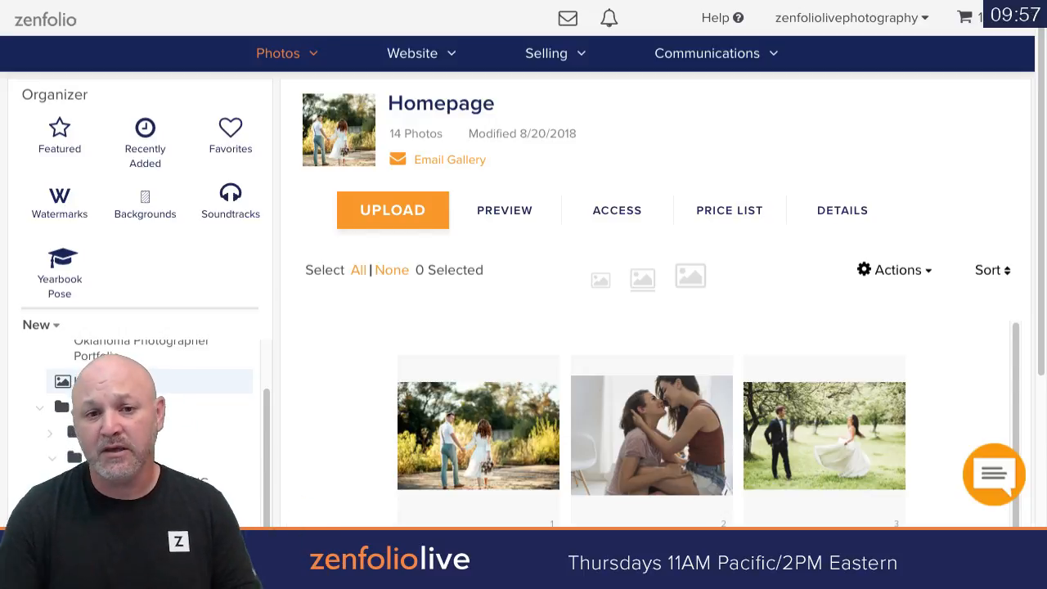
{"action": "left_click", "coordinate": [621, 214]}
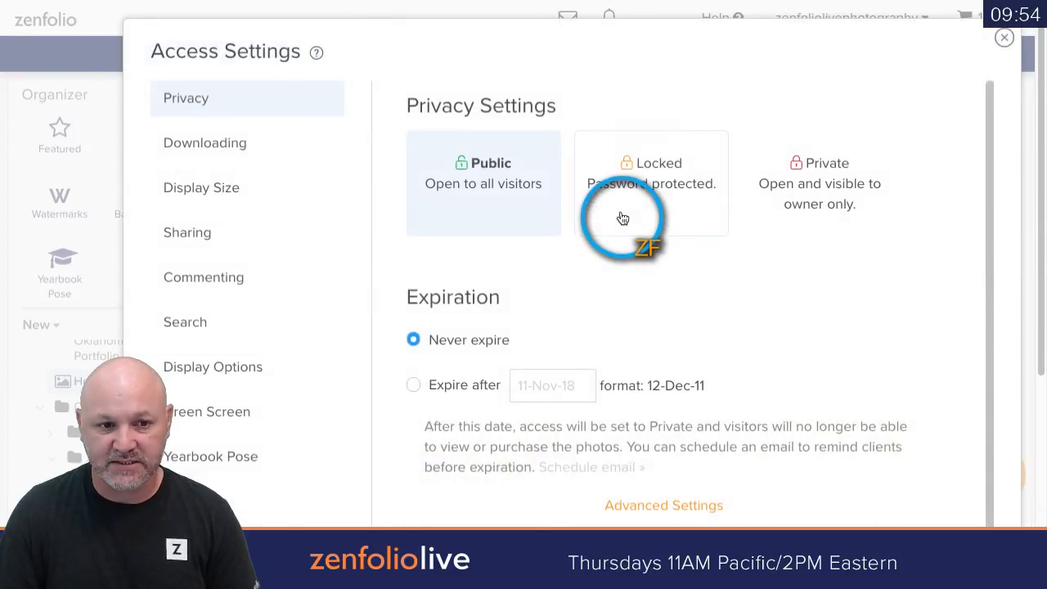
{"action": "left_click", "coordinate": [235, 144]}
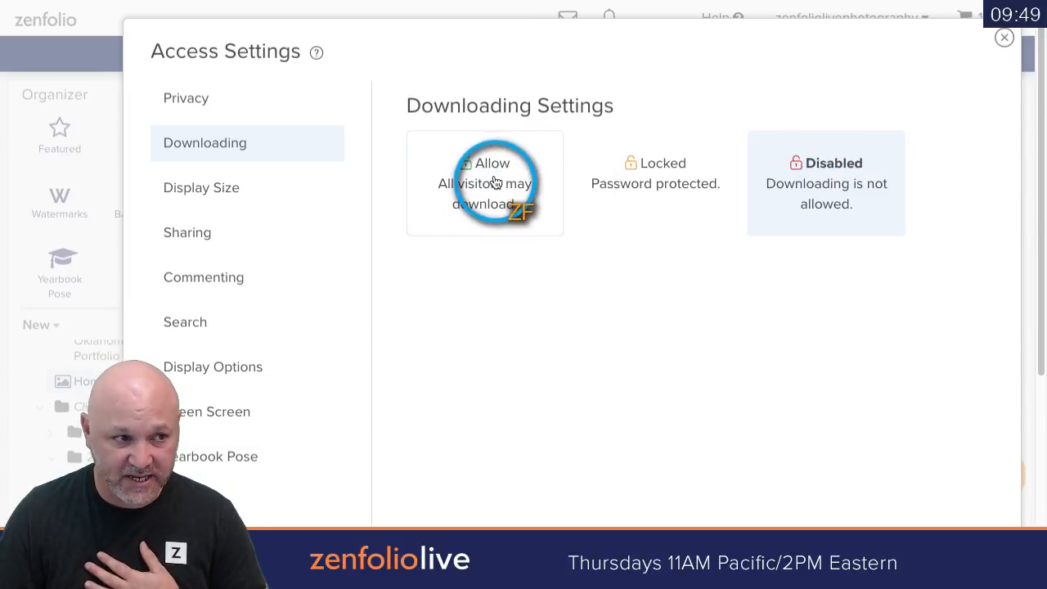
{"action": "left_click", "coordinate": [1004, 37]}
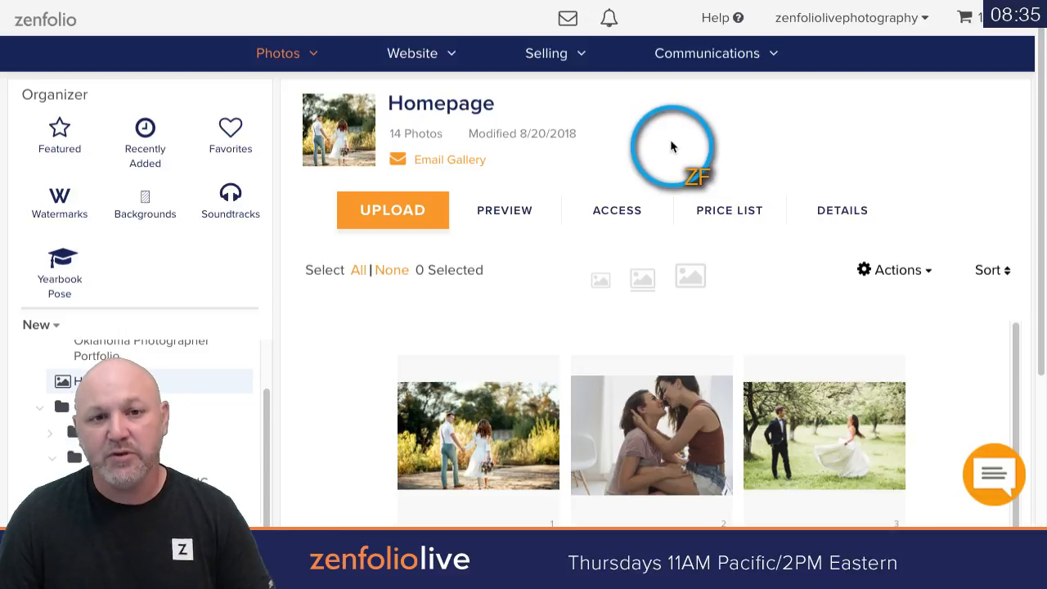
{"action": "left_click", "coordinate": [542, 54]}
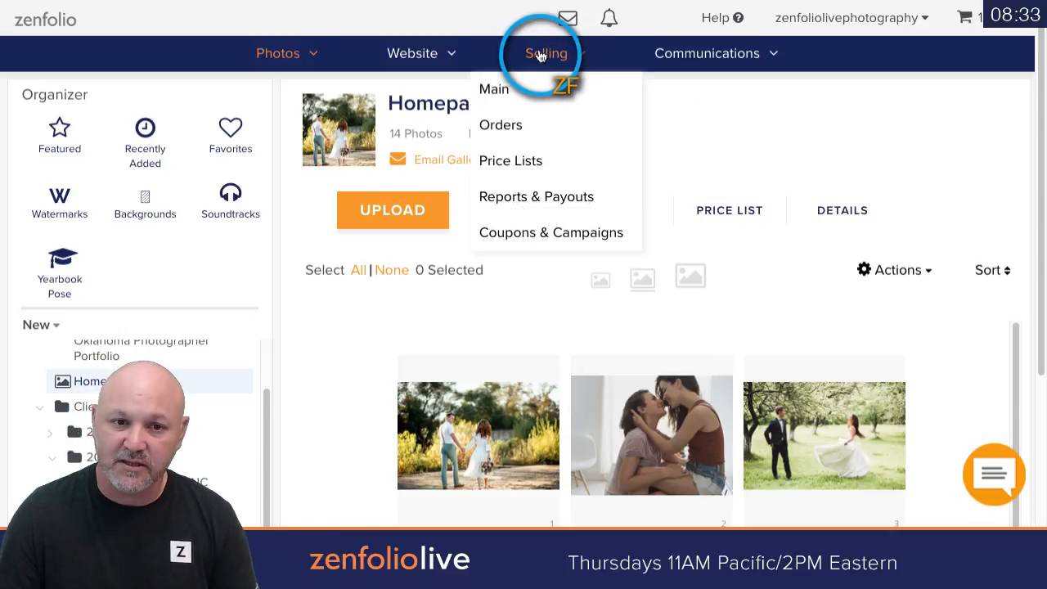
{"action": "left_click", "coordinate": [540, 56]}
{"action": "scroll", "coordinate": [561, 200], "scroll_direction": "down", "scroll_amount": 2}
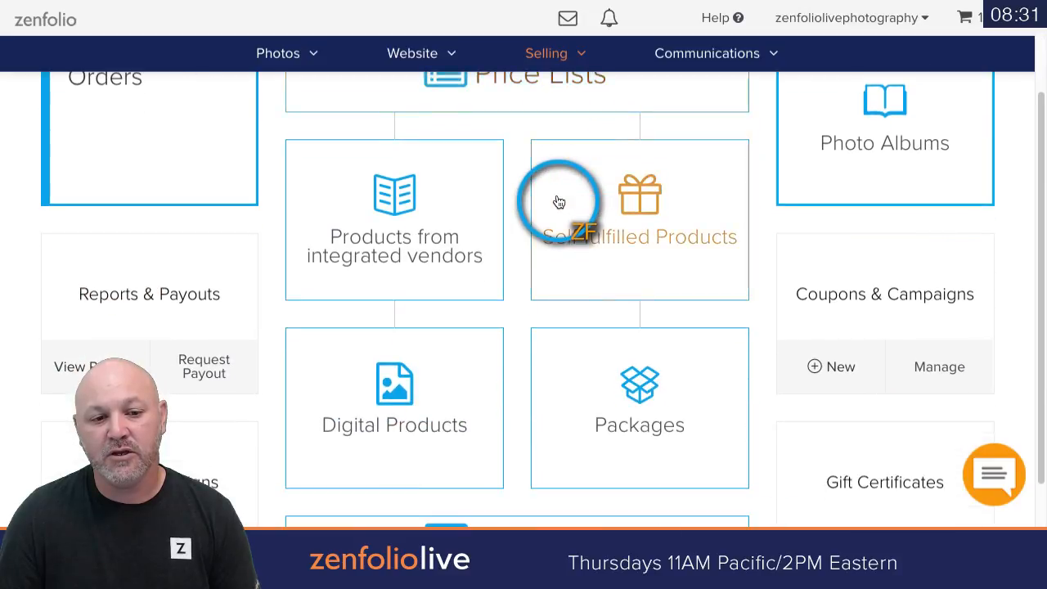
{"action": "left_click", "coordinate": [404, 387]}
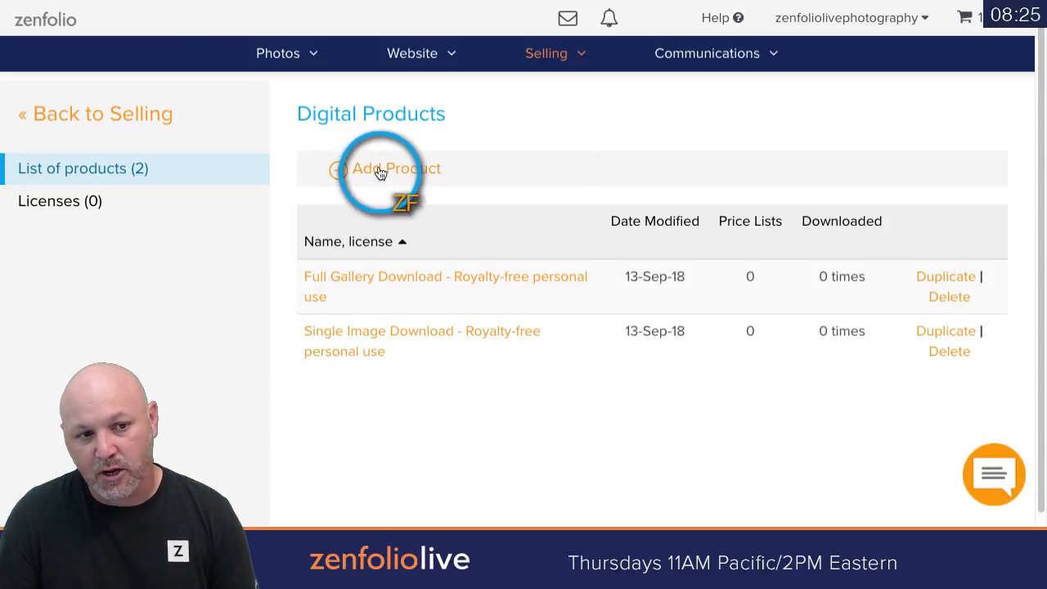
{"action": "left_click", "coordinate": [358, 333]}
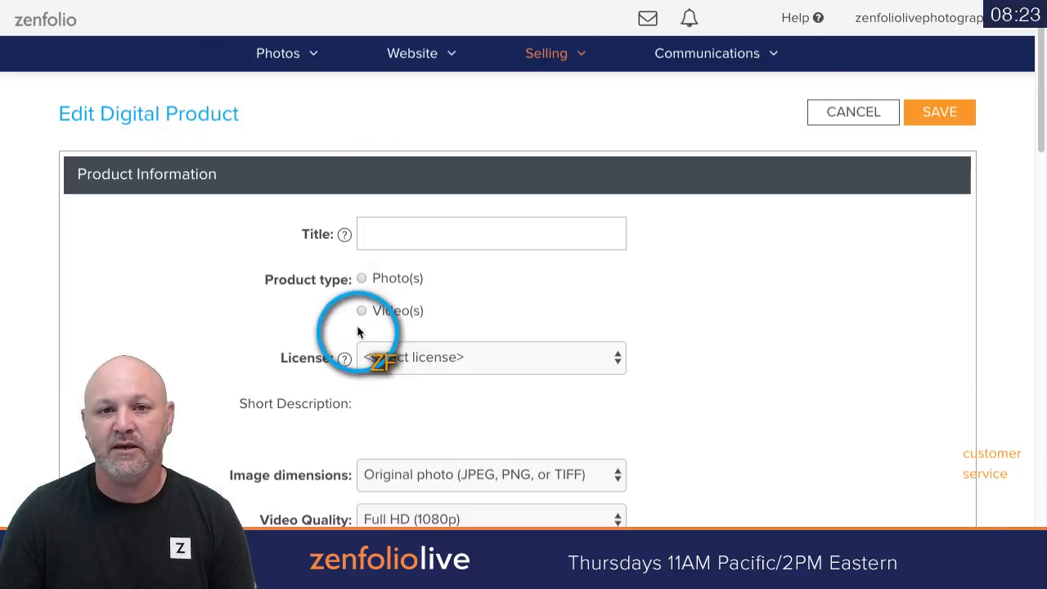
{"action": "scroll", "coordinate": [573, 276], "scroll_direction": "down", "scroll_amount": 1}
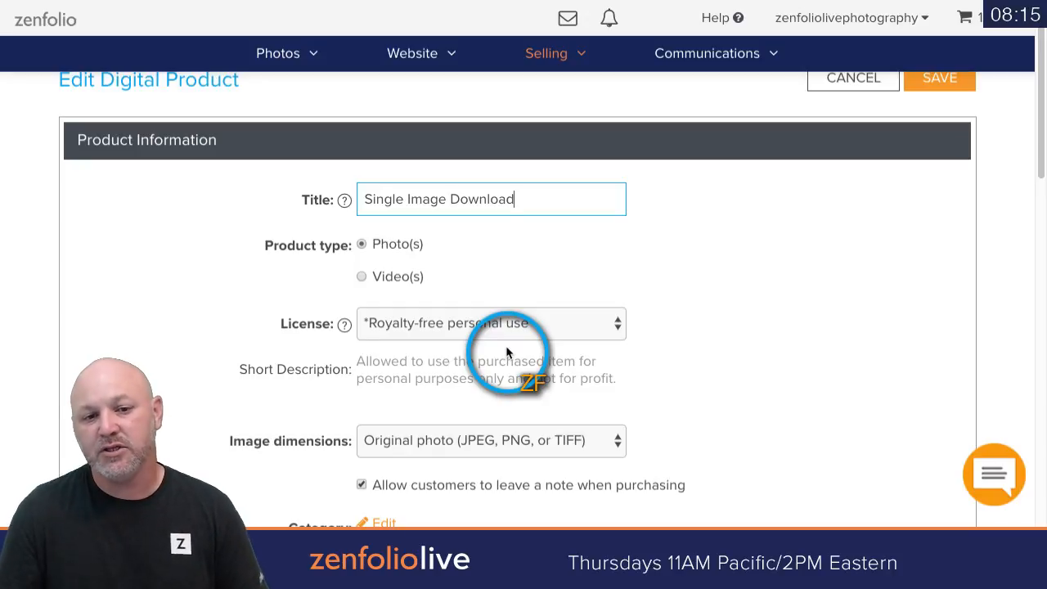
{"action": "left_click", "coordinate": [512, 323]}
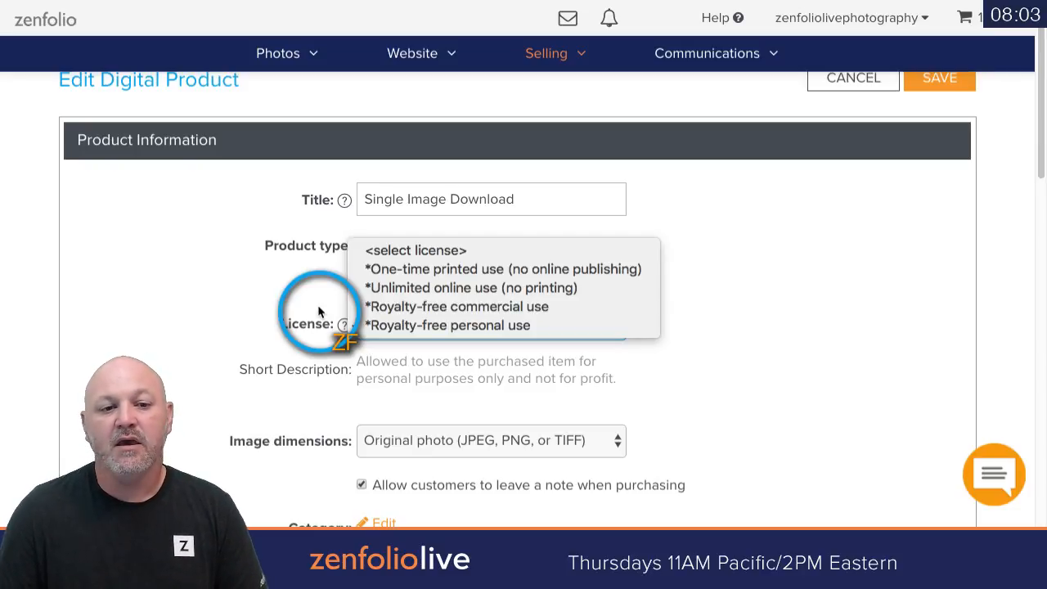
{"action": "left_click", "coordinate": [320, 312]}
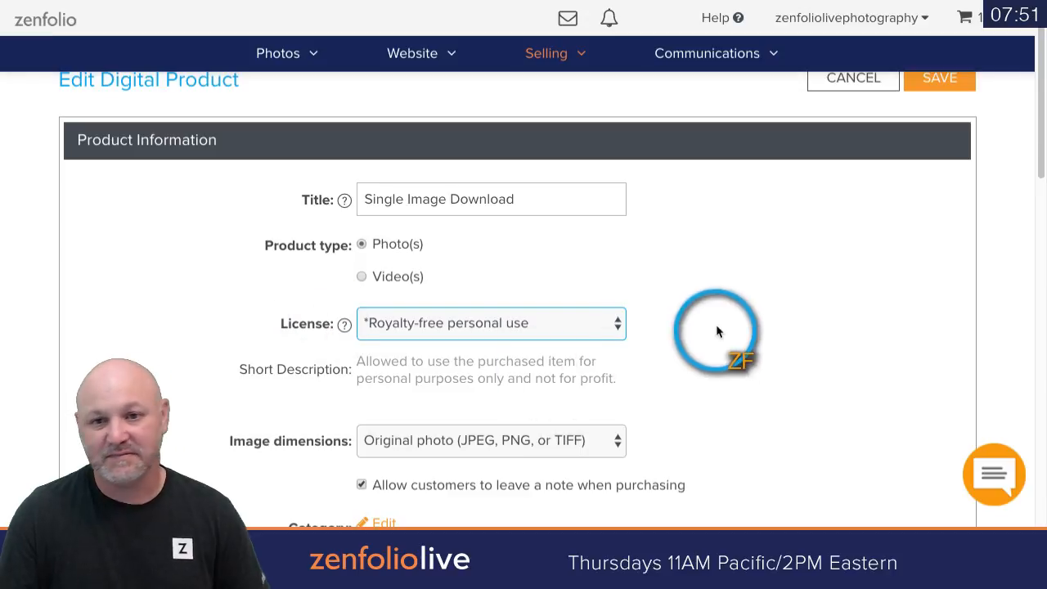
{"action": "scroll", "coordinate": [814, 322], "scroll_direction": "up", "scroll_amount": 1}
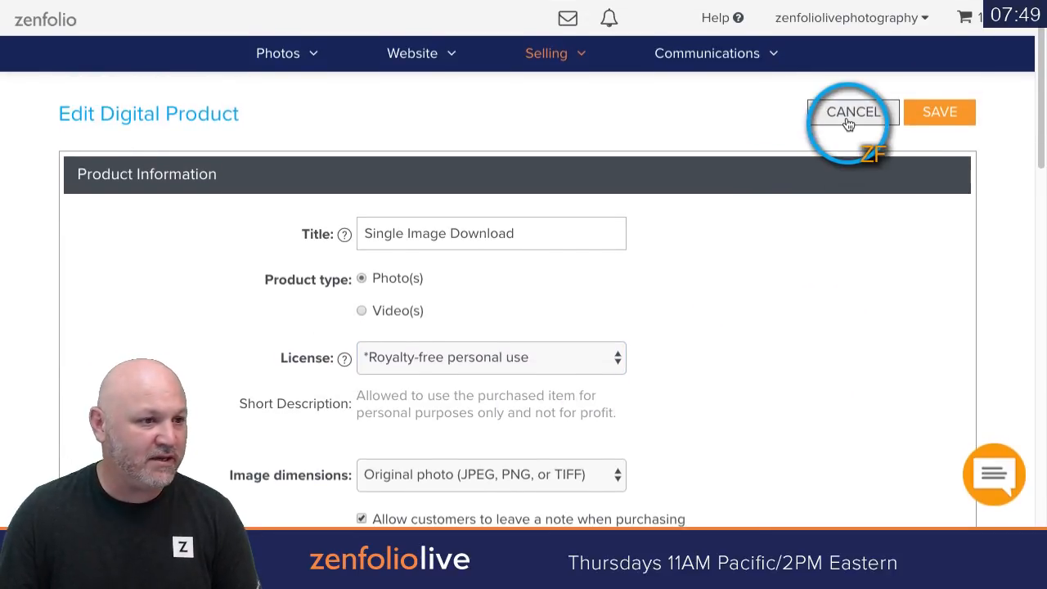
Return to Photos, showing the Homepage gallery's 14 photos modified 8/20/2018
{"action": "left_click", "coordinate": [279, 59]}
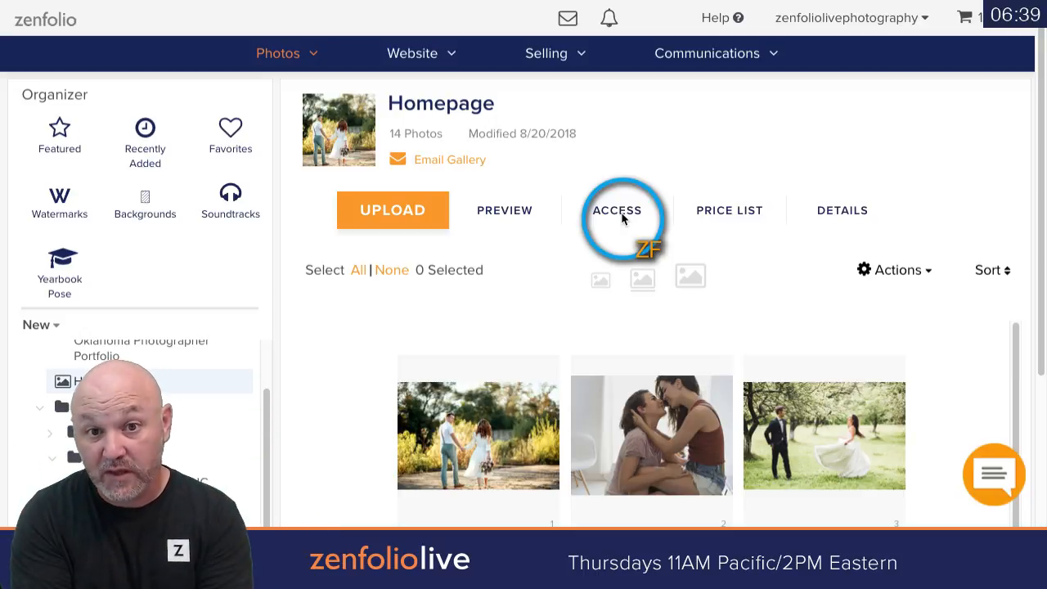
Open Single Image Download under Digital Products and expand its Image dimensions choices
{"action": "left_click", "coordinate": [544, 62]}
{"action": "left_click", "coordinate": [544, 63]}
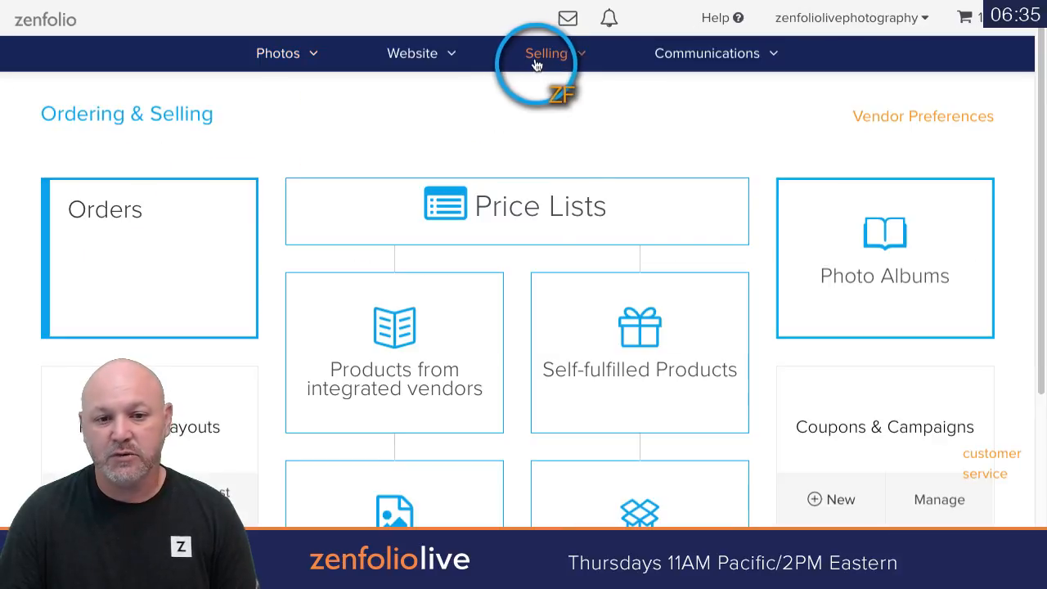
{"action": "scroll", "coordinate": [596, 275], "scroll_direction": "down", "scroll_amount": 3}
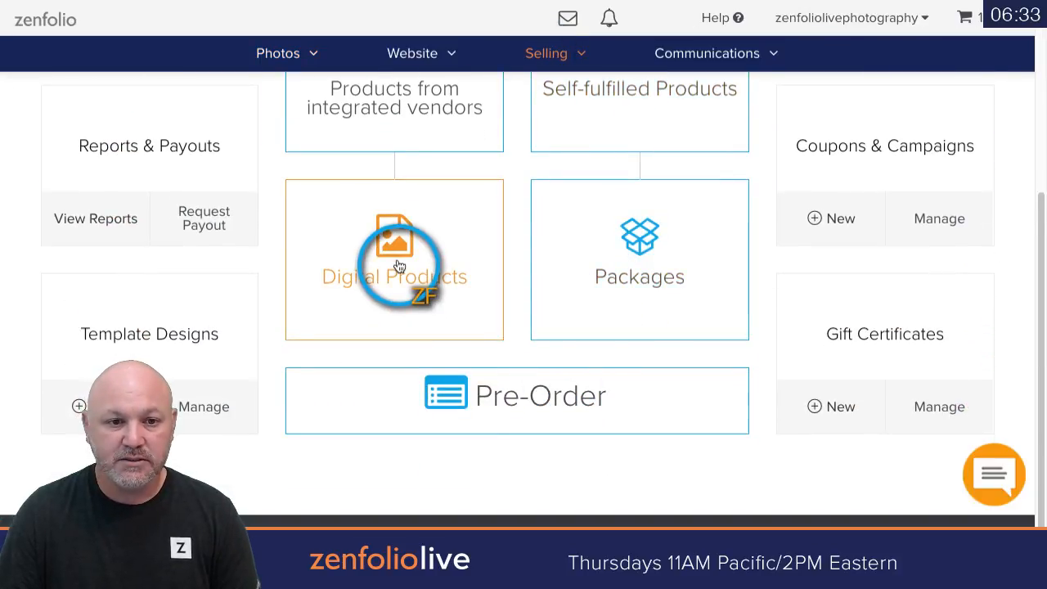
{"action": "left_click", "coordinate": [399, 266]}
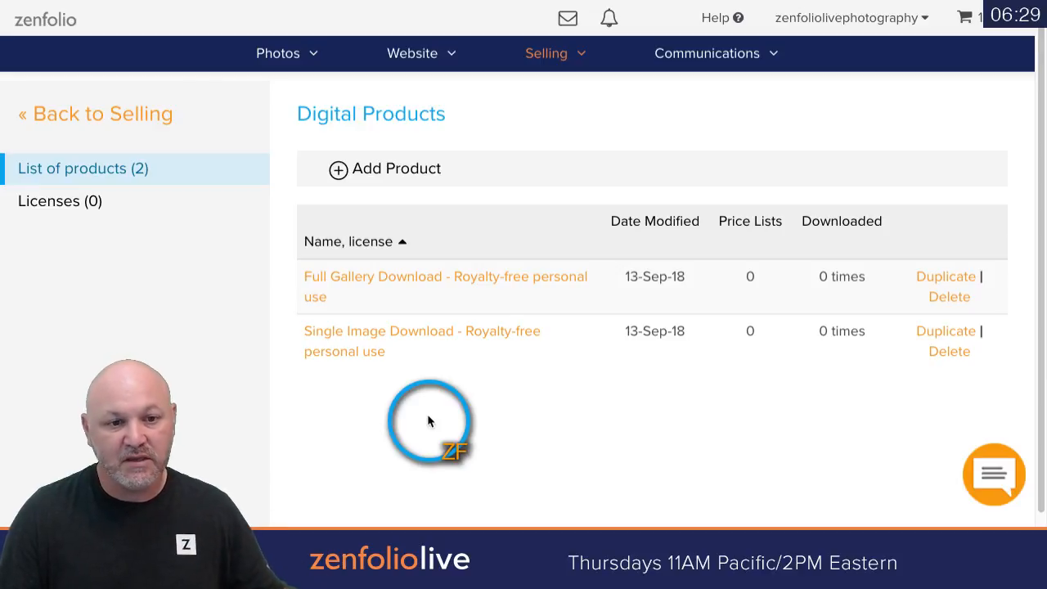
{"action": "left_click", "coordinate": [341, 349]}
{"action": "scroll", "coordinate": [278, 315], "scroll_direction": "down", "scroll_amount": 1}
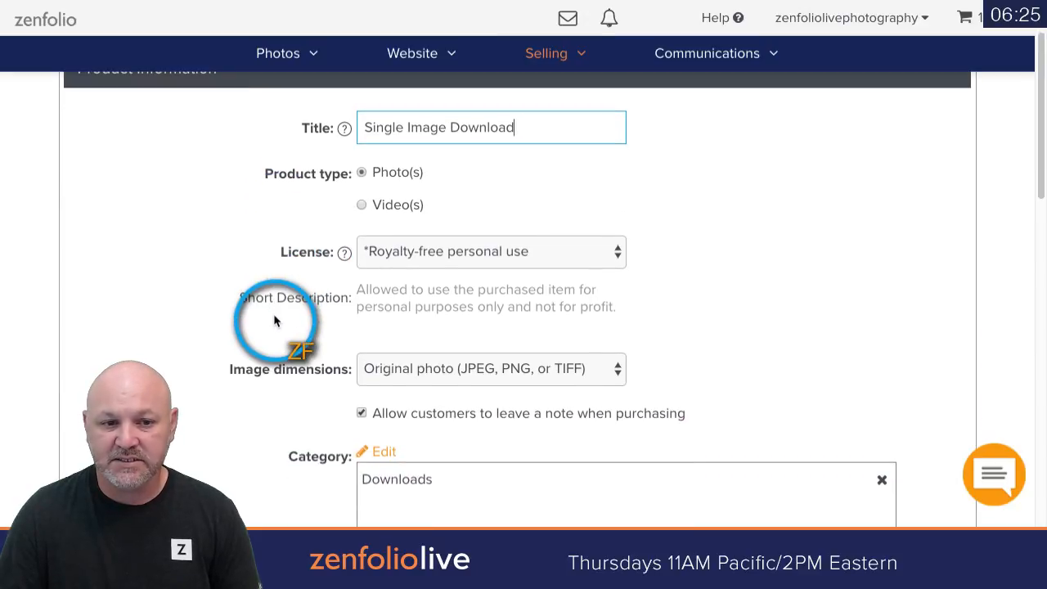
{"action": "scroll", "coordinate": [276, 320], "scroll_direction": "down", "scroll_amount": 1}
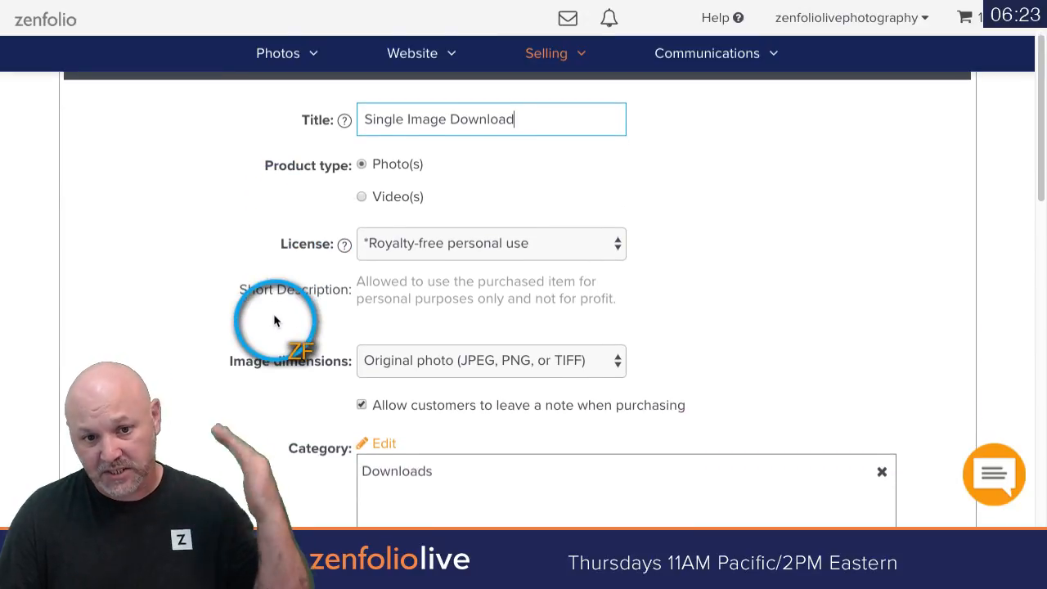
{"action": "left_click", "coordinate": [614, 361]}
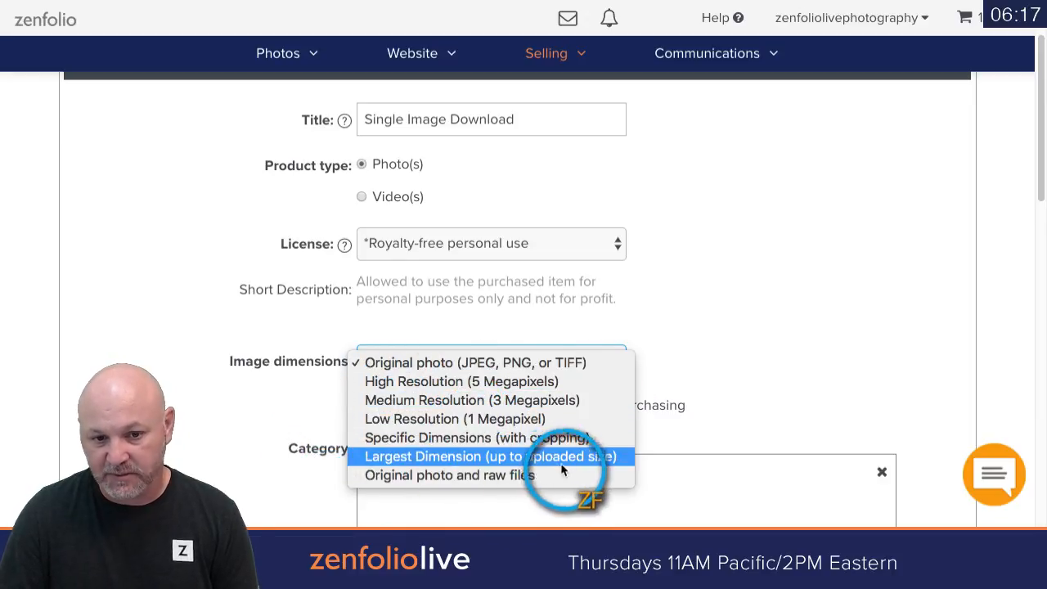
Pick Low Resolution (1 Megapixel), then cancel the edit and leave without saving
{"action": "left_click", "coordinate": [470, 419]}
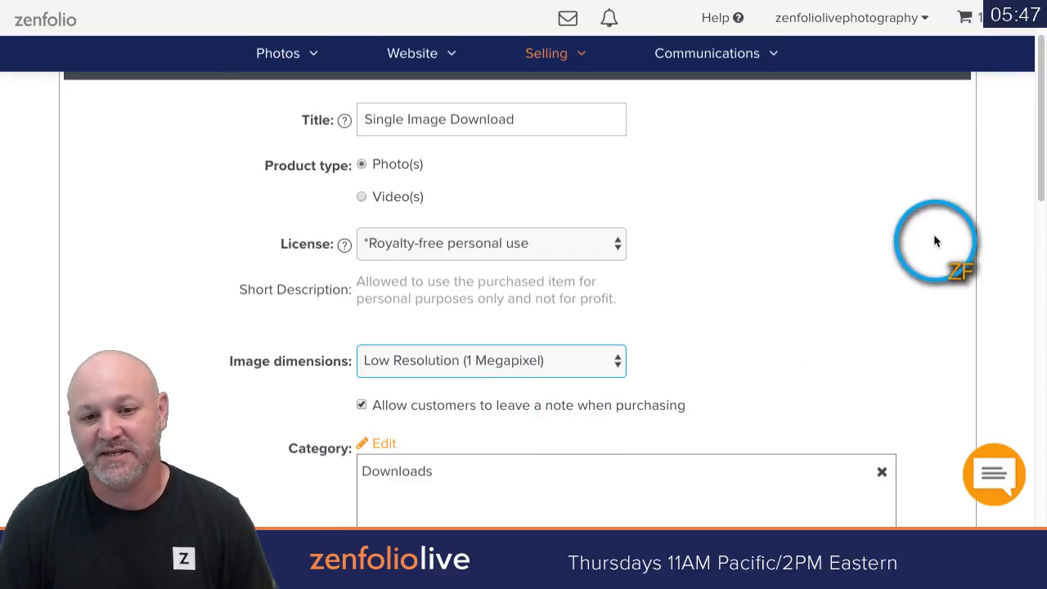
{"action": "left_click", "coordinate": [278, 59]}
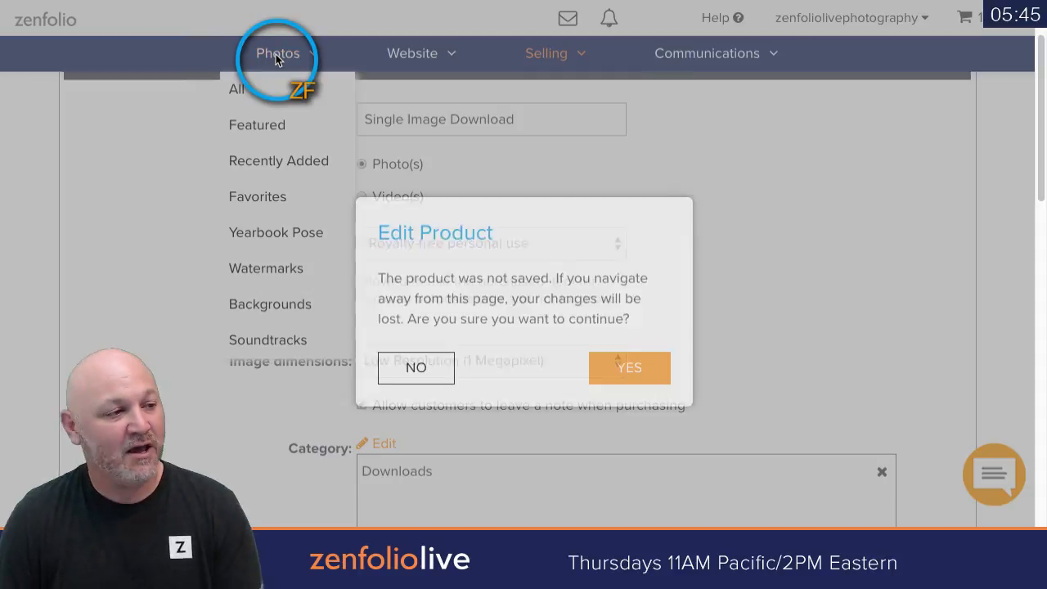
{"action": "left_click", "coordinate": [415, 367]}
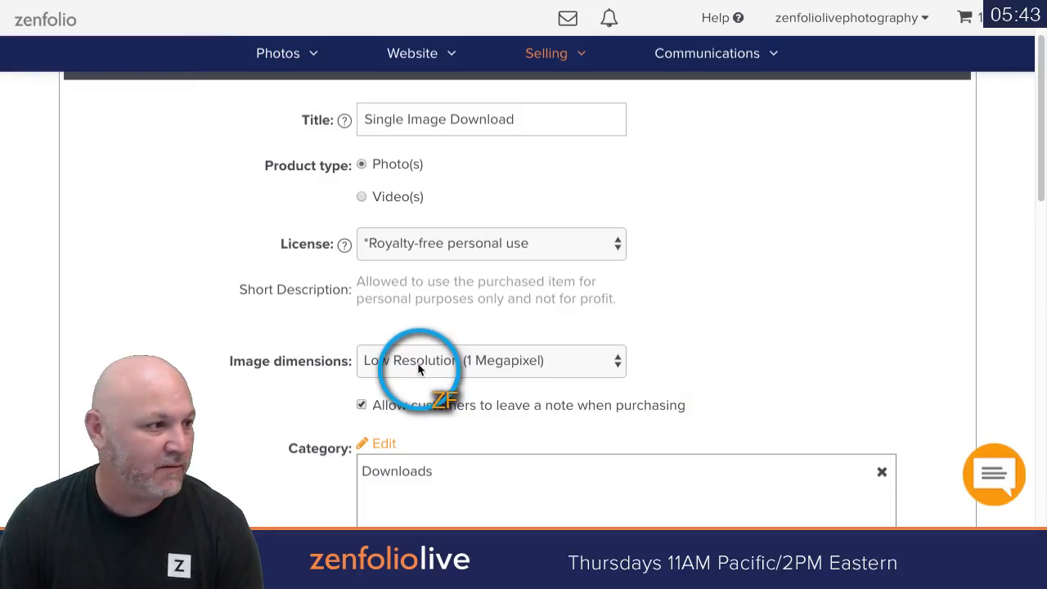
{"action": "scroll", "coordinate": [778, 297], "scroll_direction": "up", "scroll_amount": 2}
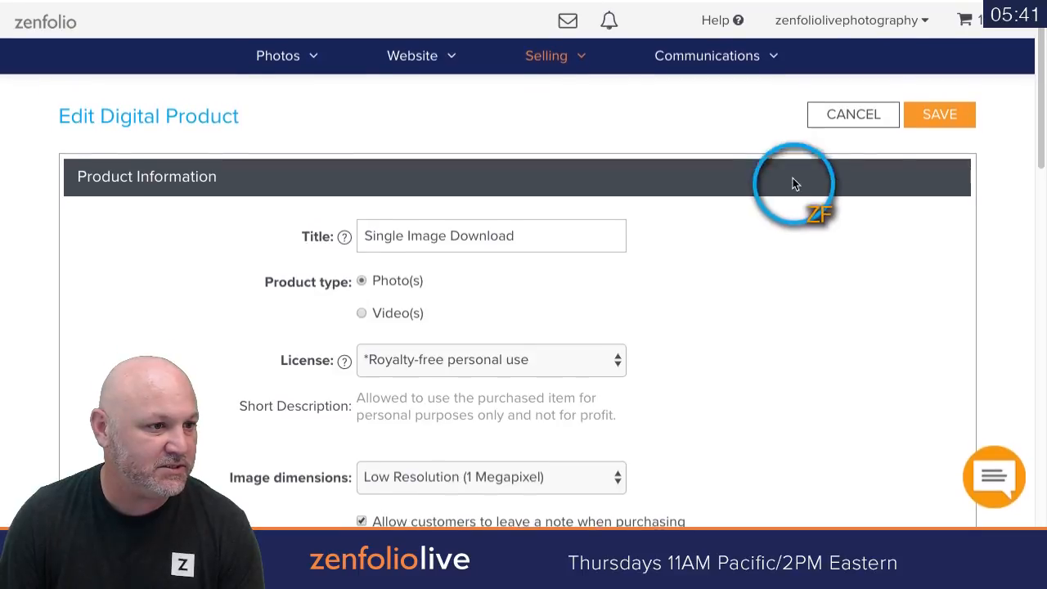
{"action": "left_click", "coordinate": [847, 119]}
{"action": "left_click", "coordinate": [647, 185]}
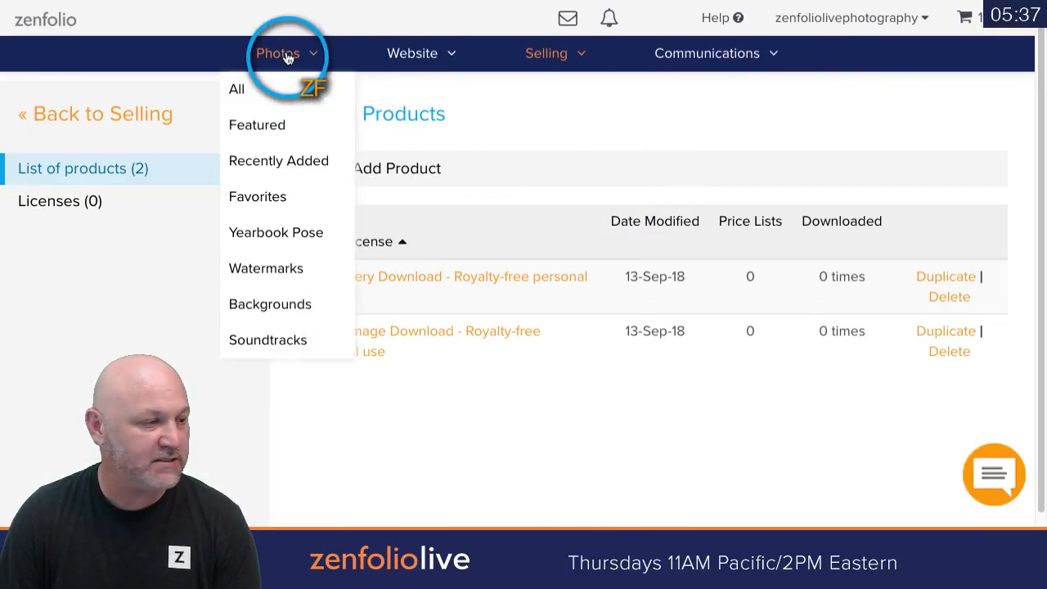
Open Account settings and view Visitor Tracking, with Google Analytics and StatCounter disabled
{"action": "left_click", "coordinate": [288, 58]}
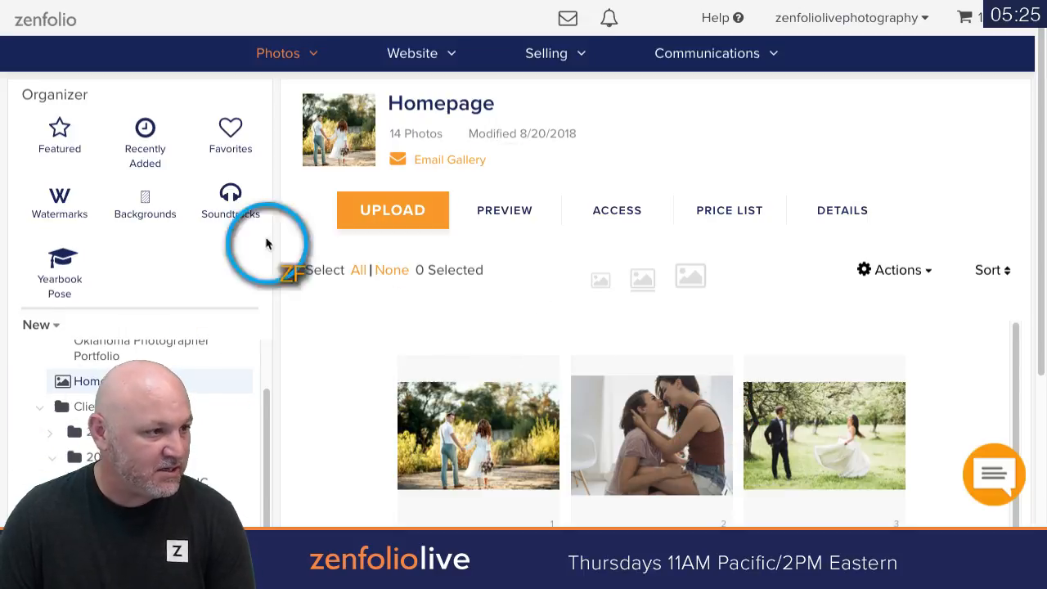
{"action": "left_click", "coordinate": [859, 20]}
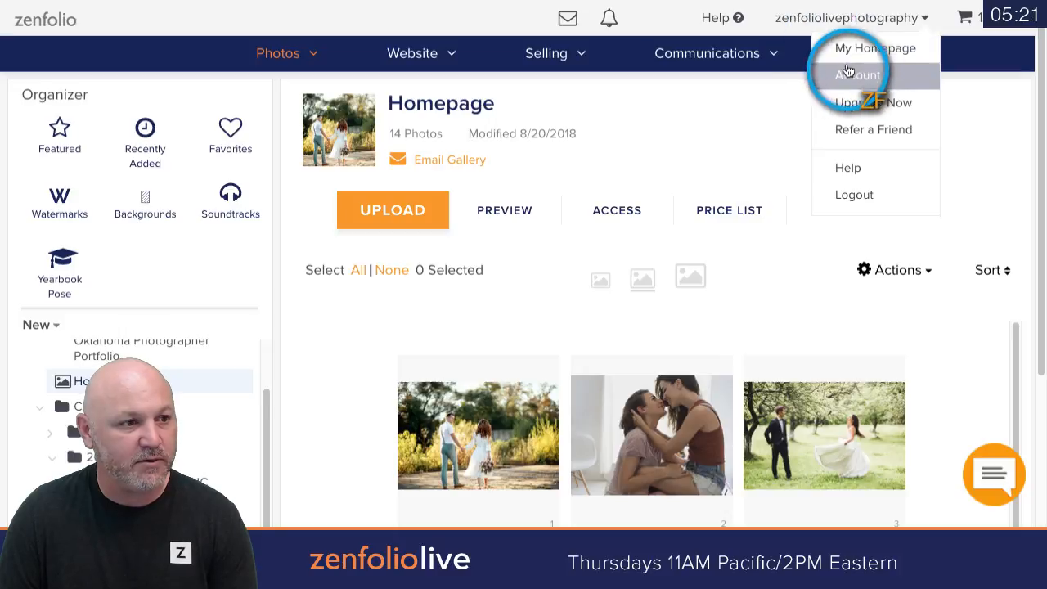
{"action": "left_click", "coordinate": [847, 72]}
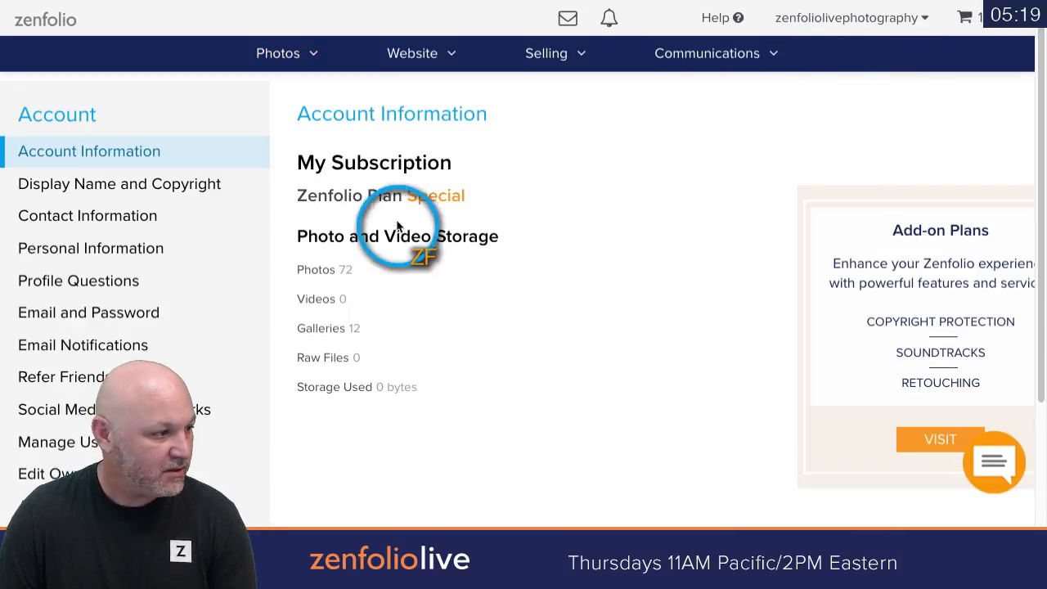
{"action": "scroll", "coordinate": [253, 229], "scroll_direction": "down", "scroll_amount": 3}
{"action": "scroll", "coordinate": [63, 433], "scroll_direction": "down", "scroll_amount": 5}
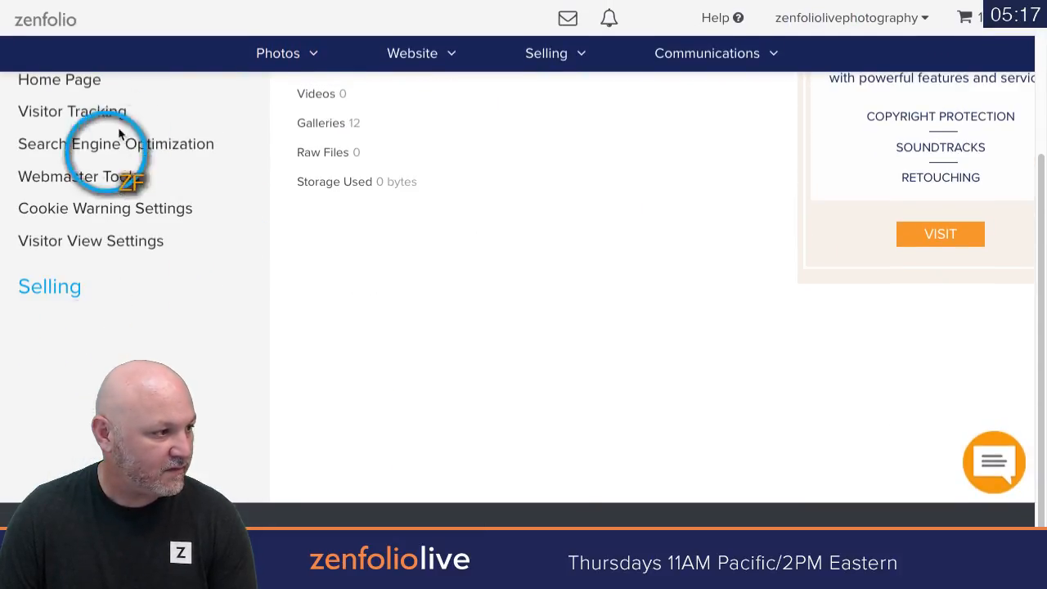
{"action": "scroll", "coordinate": [241, 217], "scroll_direction": "up", "scroll_amount": 3}
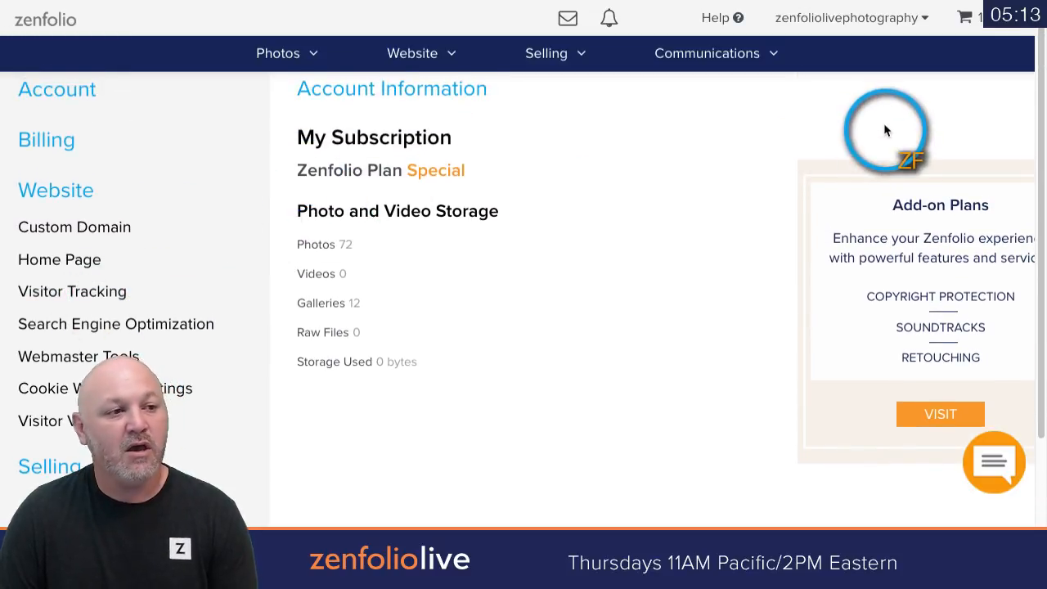
{"action": "left_click", "coordinate": [861, 18]}
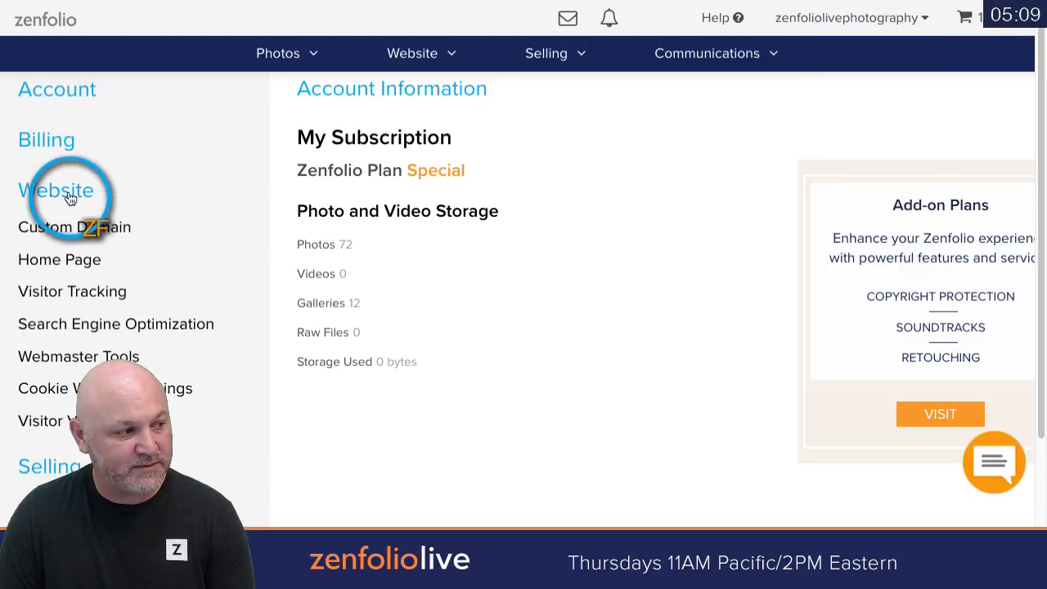
{"action": "left_click", "coordinate": [54, 296]}
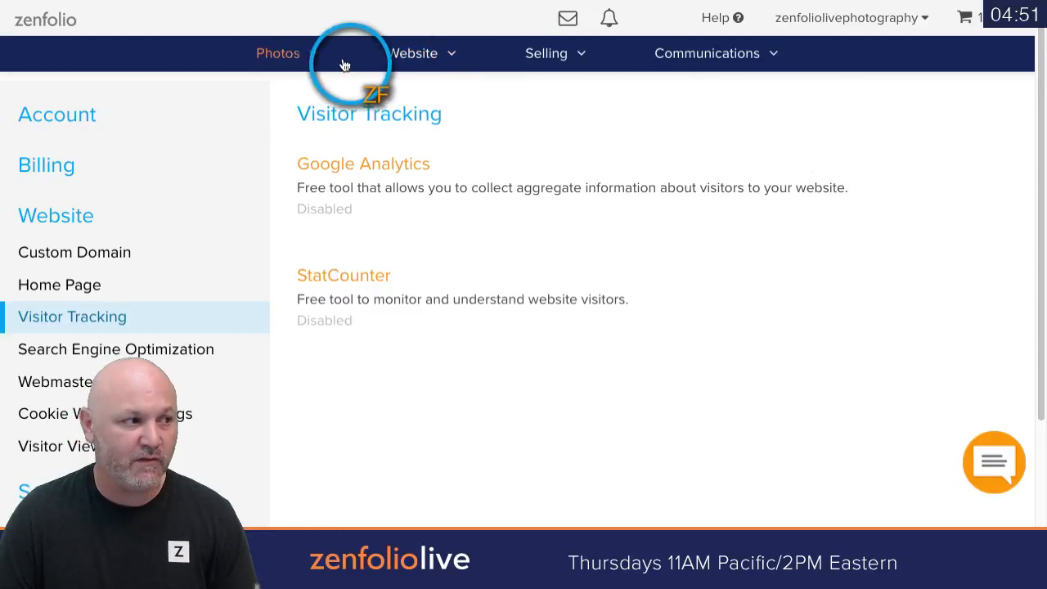
Return to Photos and reopen the Homepage gallery from the organizer tree
{"action": "left_click", "coordinate": [297, 59]}
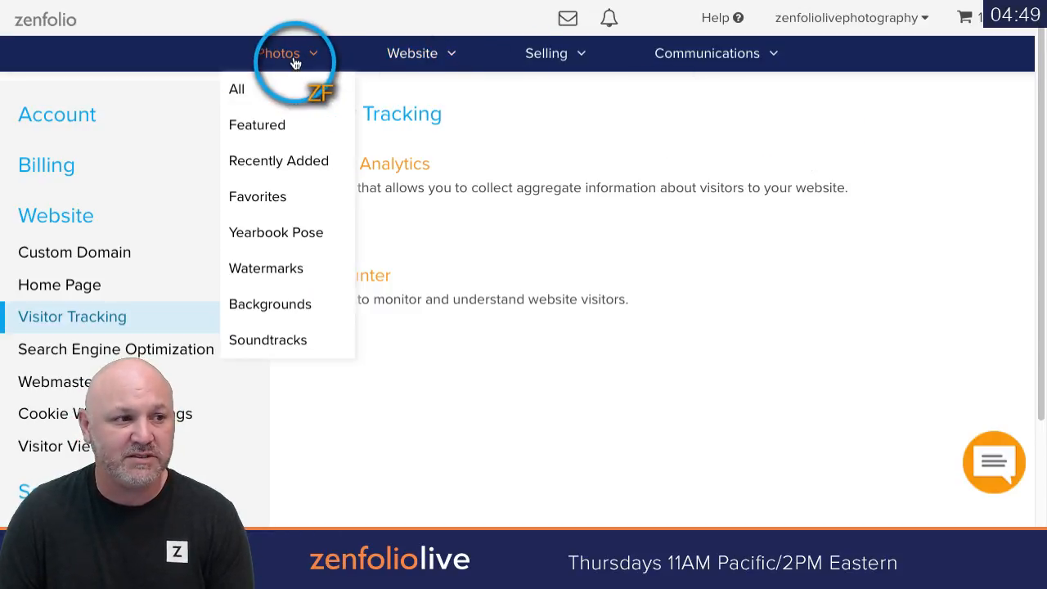
{"action": "left_click", "coordinate": [296, 62]}
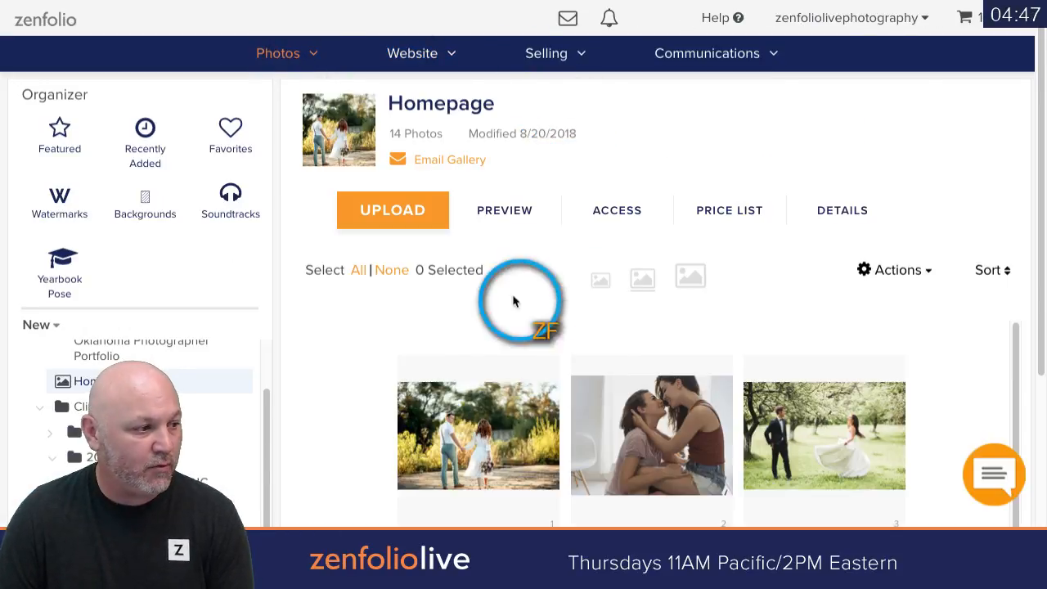
{"action": "left_click", "coordinate": [149, 485]}
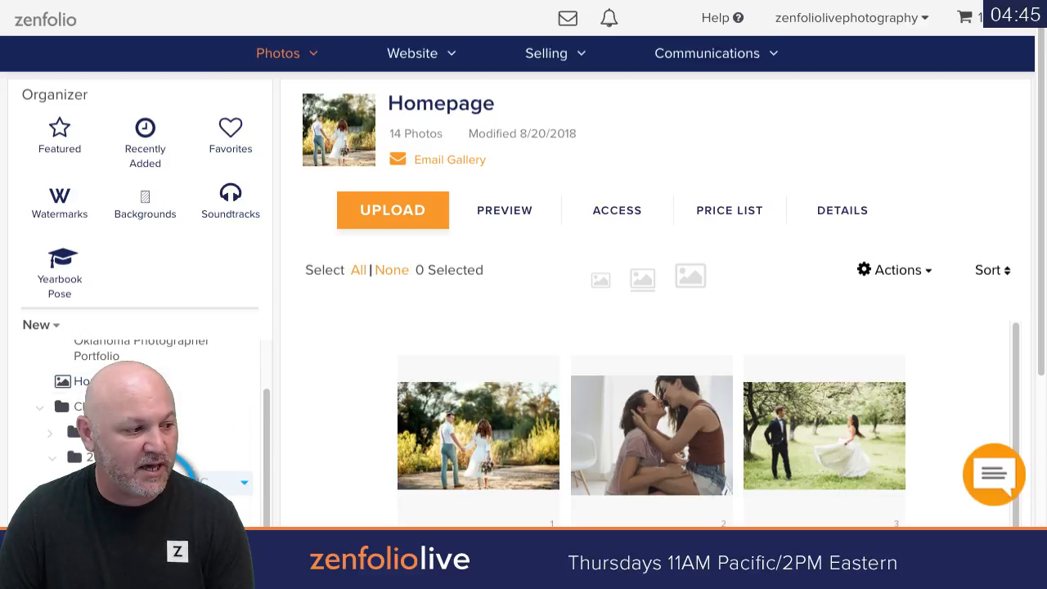
{"action": "left_click", "coordinate": [106, 360]}
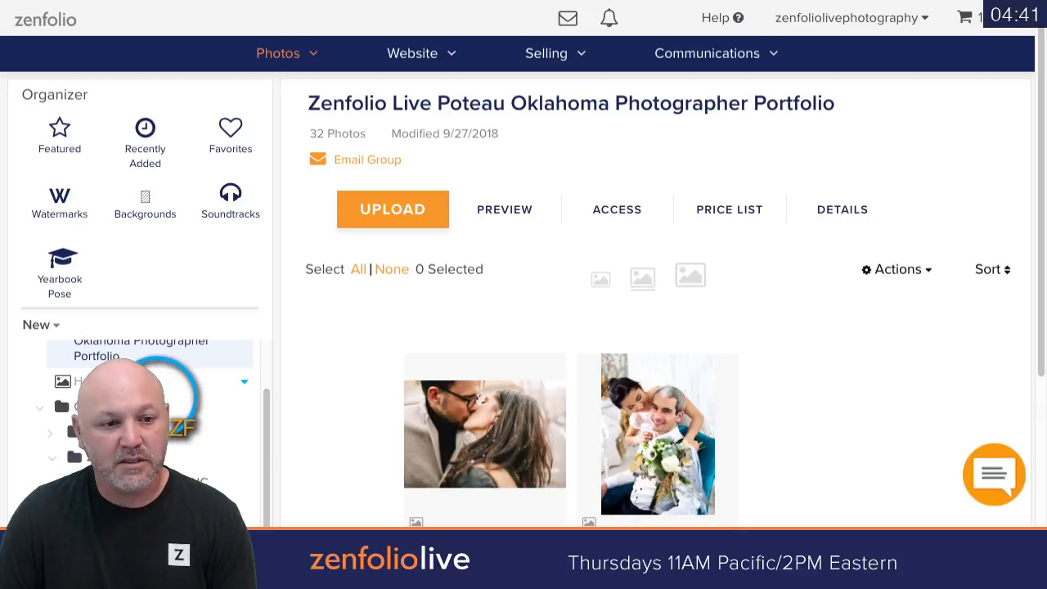
{"action": "scroll", "coordinate": [78, 439], "scroll_direction": "up", "scroll_amount": 1}
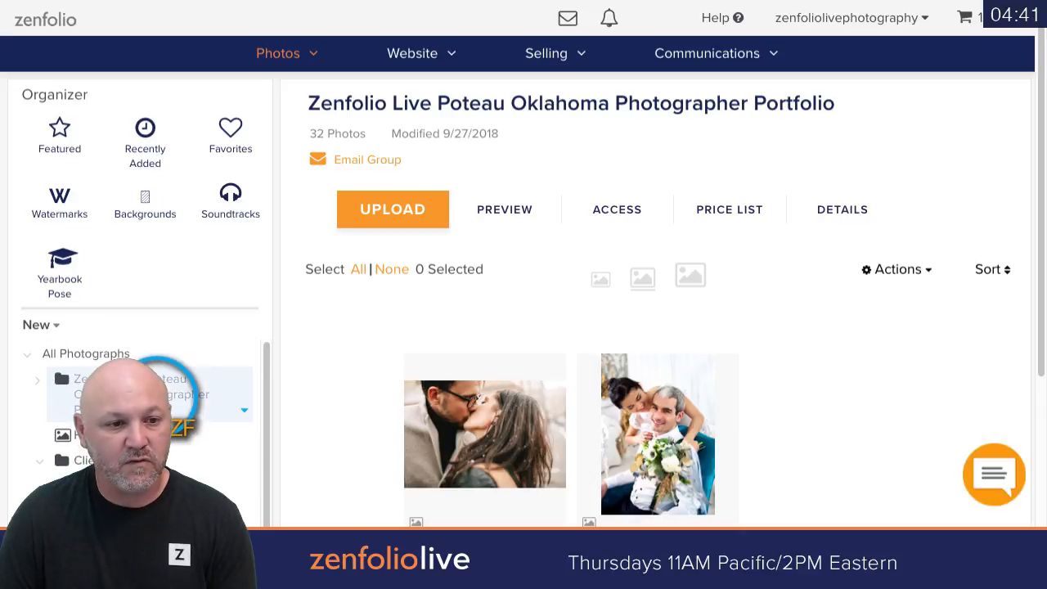
{"action": "left_click", "coordinate": [78, 439]}
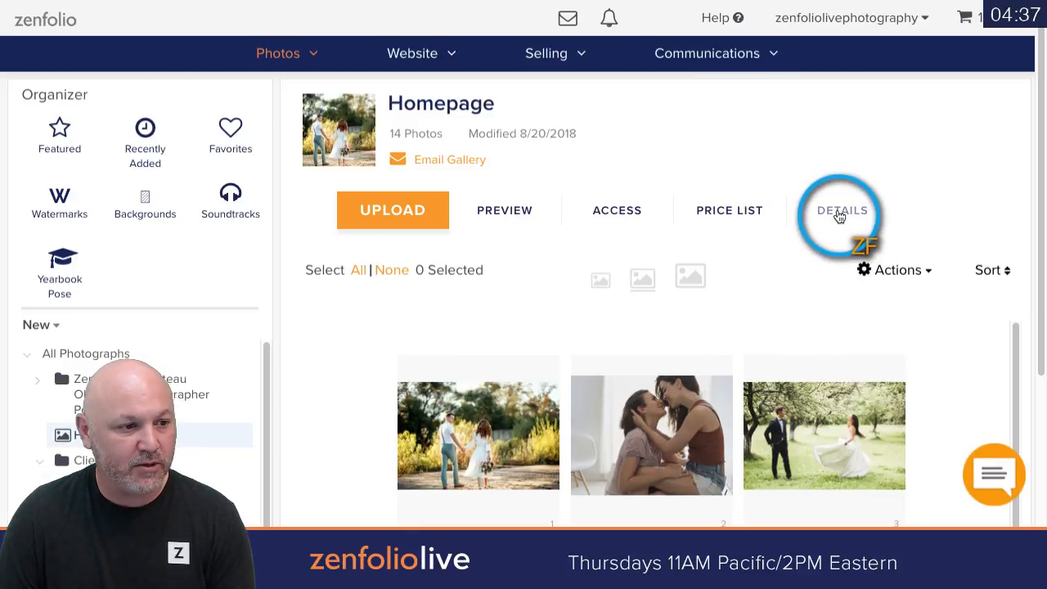
Review the Homepage gallery's details and Information summary, then close it
{"action": "left_click", "coordinate": [841, 213]}
{"action": "left_click", "coordinate": [999, 180]}
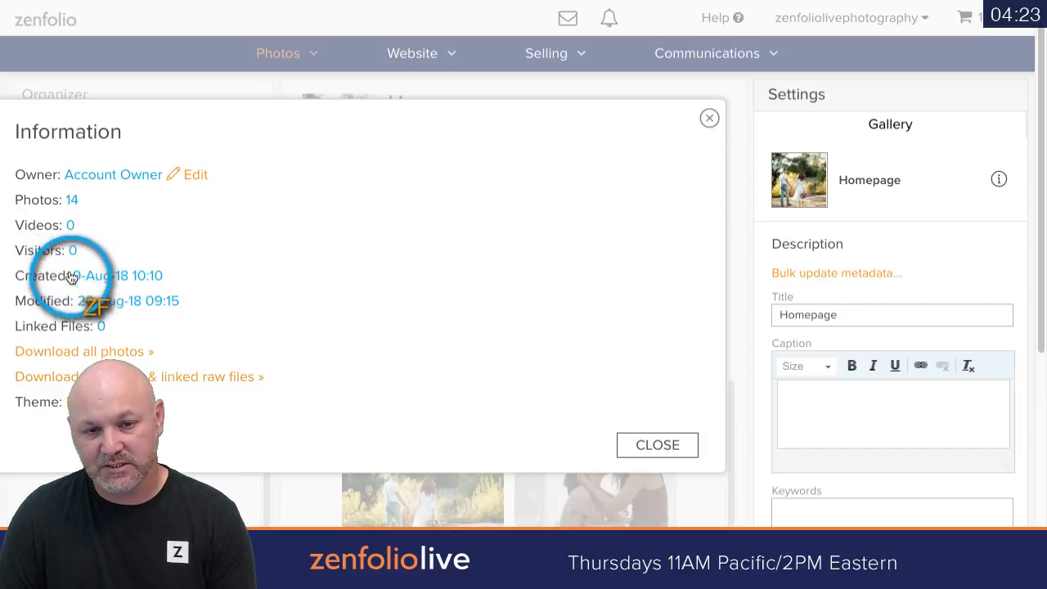
{"action": "left_click", "coordinate": [710, 118]}
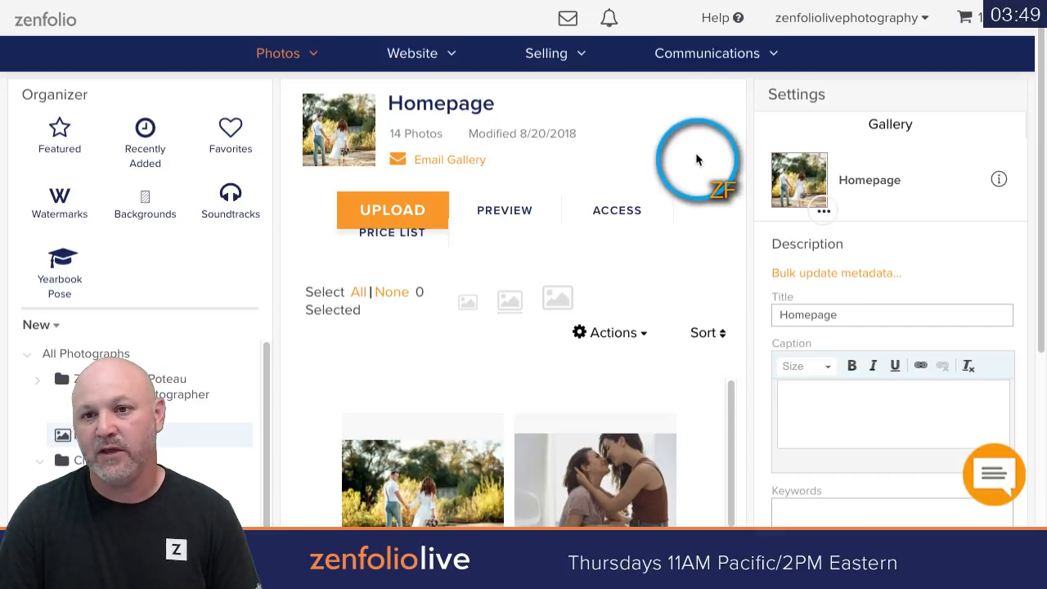
From the Homepage gallery, open the Website menu to reach the Customize Website link
{"action": "mouse_move", "coordinate": [297, 67]}
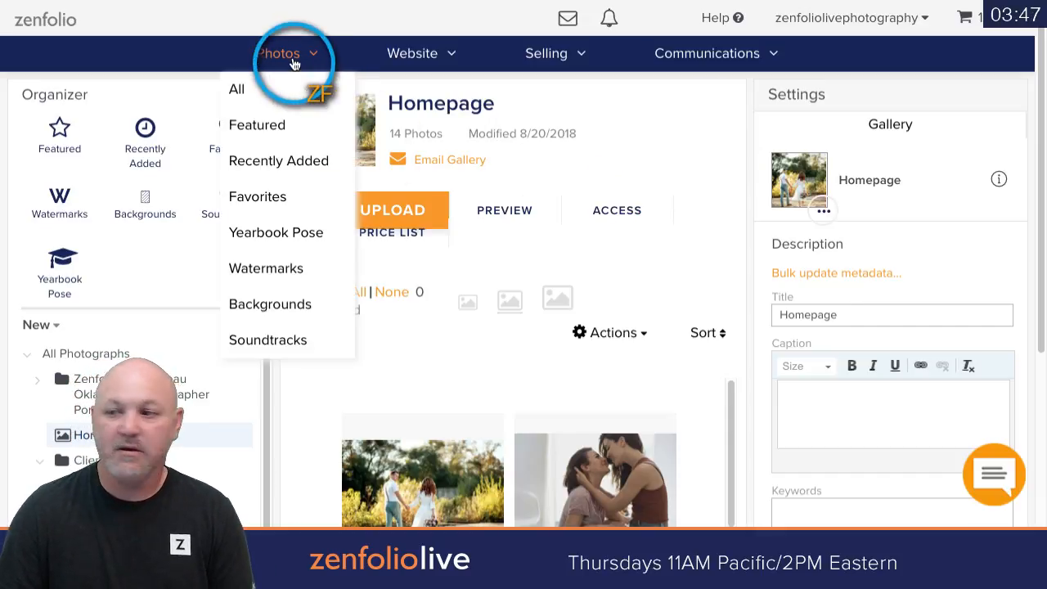
{"action": "left_click", "coordinate": [247, 198]}
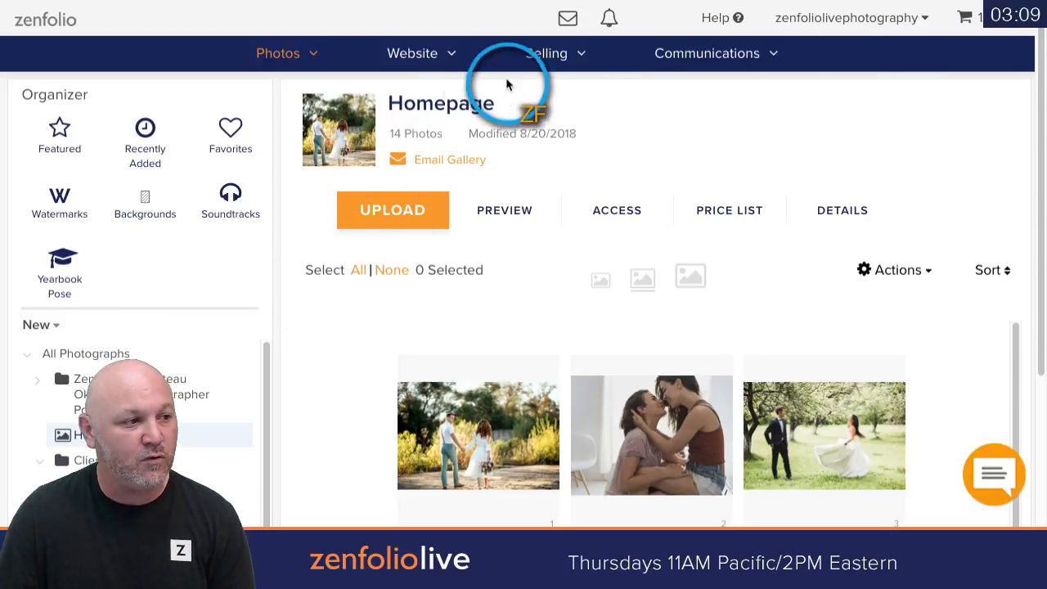
{"action": "left_click", "coordinate": [411, 66]}
Open Customize Website in a new tab, dismiss the customize-then-publish notice, and scroll the panel
{"action": "right_click", "coordinate": [407, 93]}
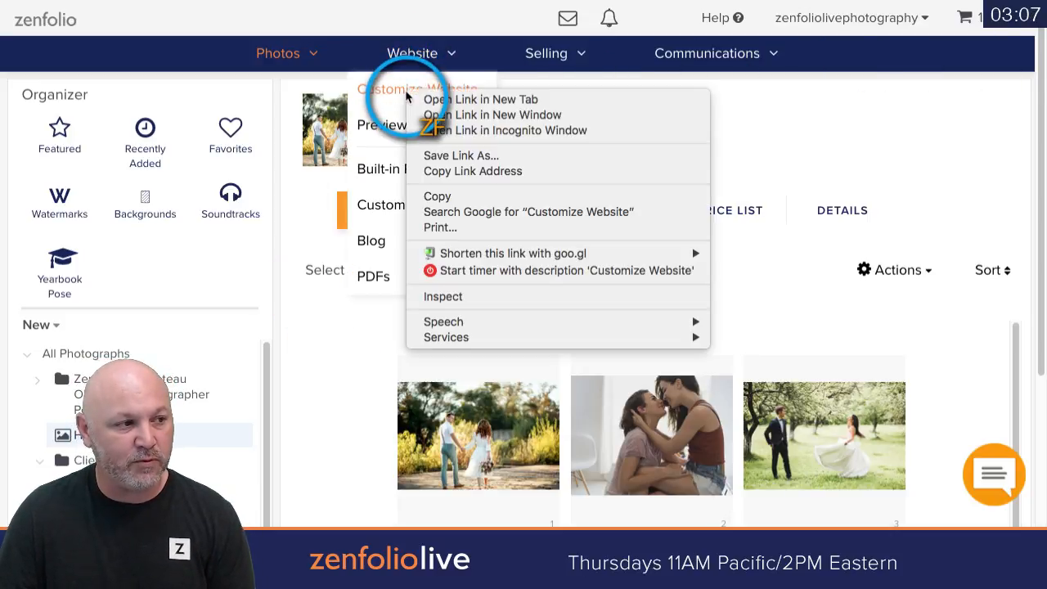
{"action": "left_click", "coordinate": [440, 100]}
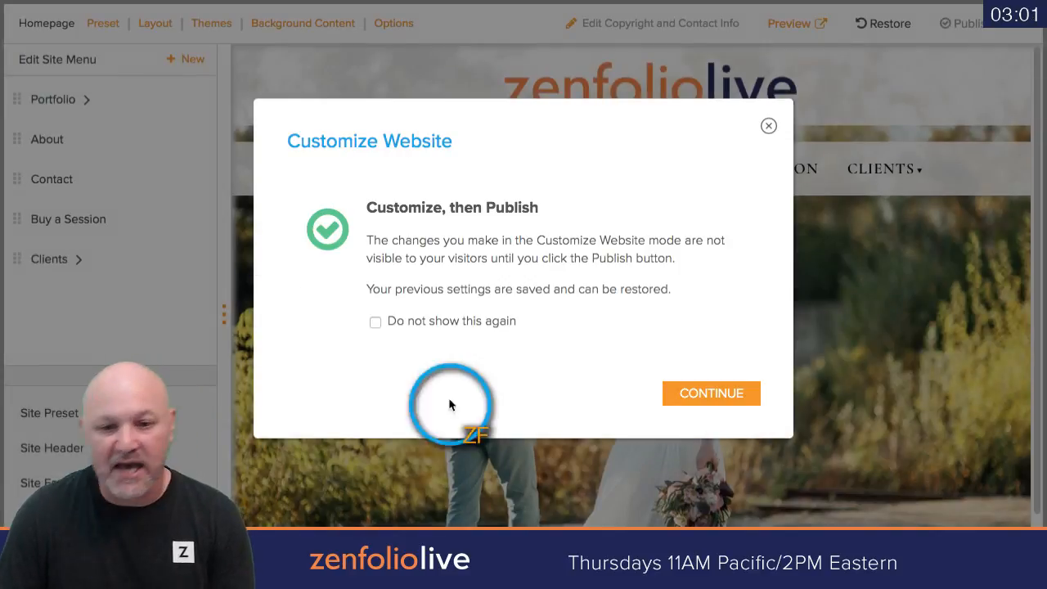
{"action": "left_click", "coordinate": [741, 396]}
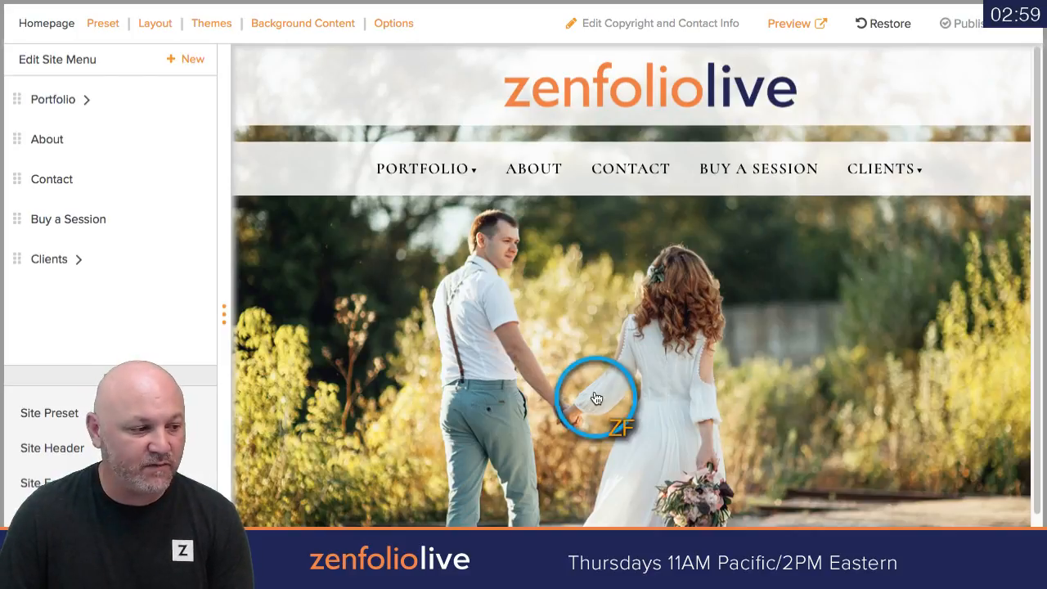
{"action": "scroll", "coordinate": [596, 397], "scroll_direction": "down", "scroll_amount": 1}
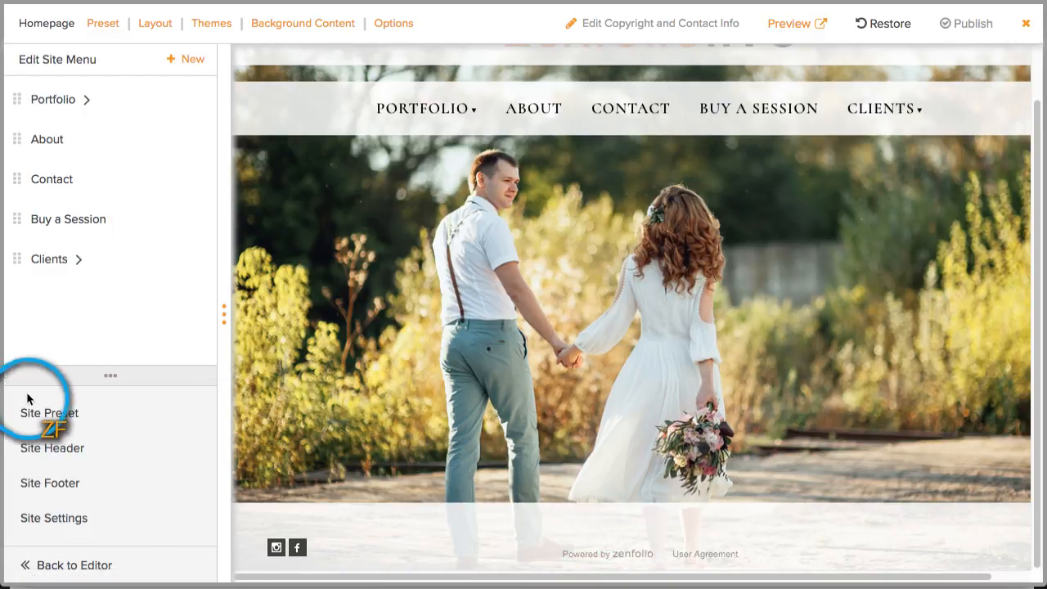
In Site Footer Elements, set Show Powered by Zenfolio link to Hide and apply
{"action": "left_click", "coordinate": [49, 484]}
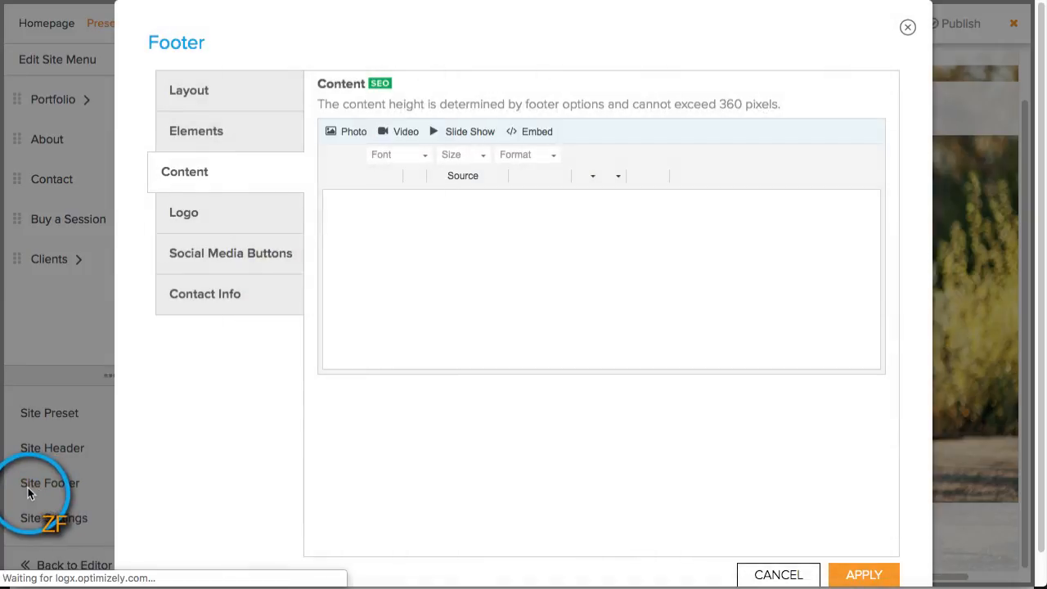
{"action": "left_click", "coordinate": [236, 133]}
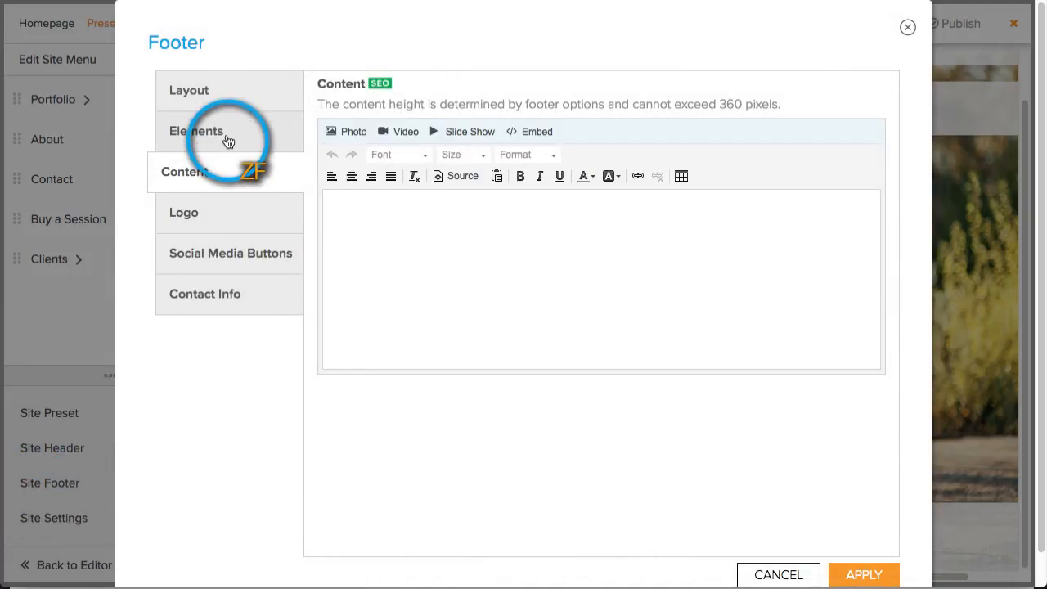
{"action": "left_click", "coordinate": [228, 140]}
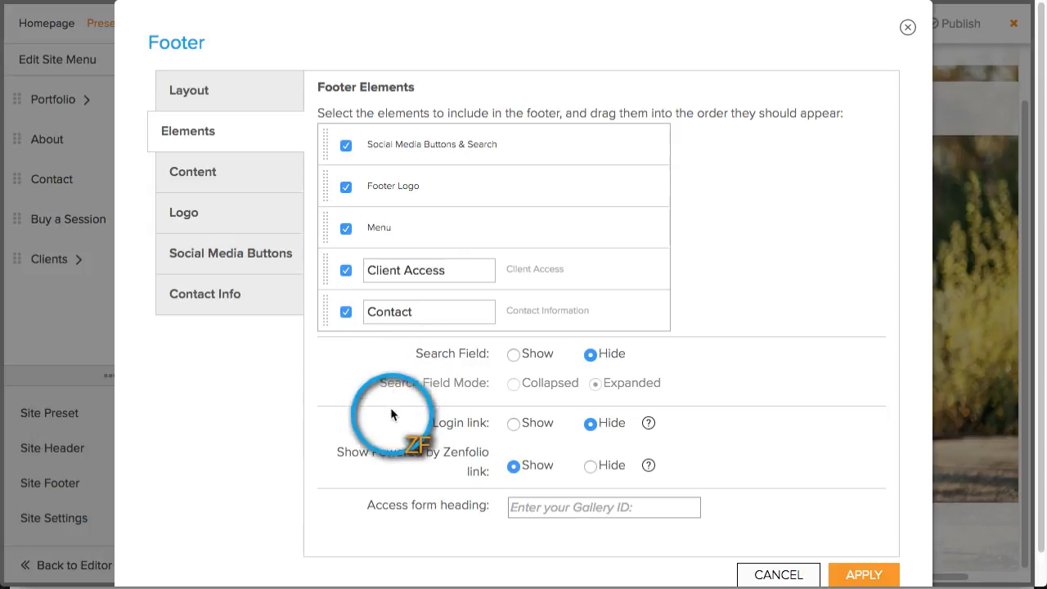
{"action": "left_click", "coordinate": [590, 466]}
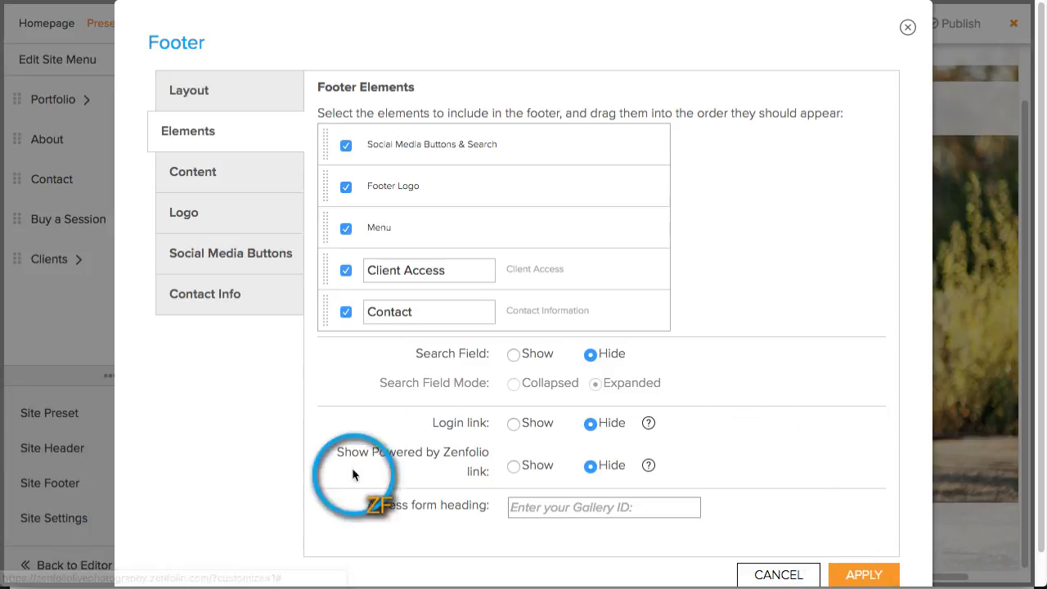
{"action": "left_click", "coordinate": [882, 574]}
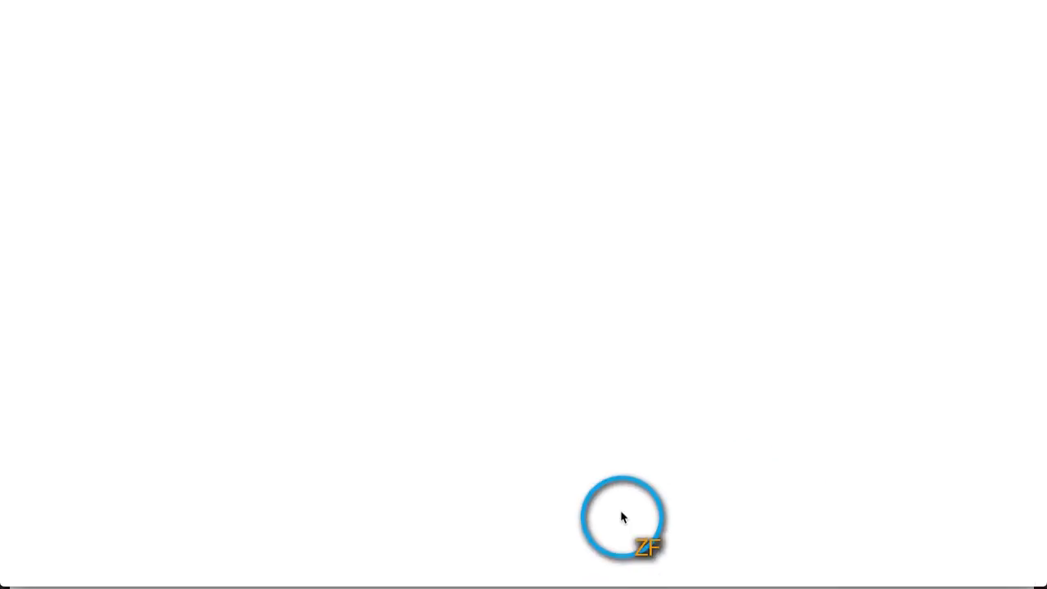
Publish the customized website, confirming with Yes, Publish Changes
{"action": "scroll", "coordinate": [572, 524], "scroll_direction": "down", "scroll_amount": 2}
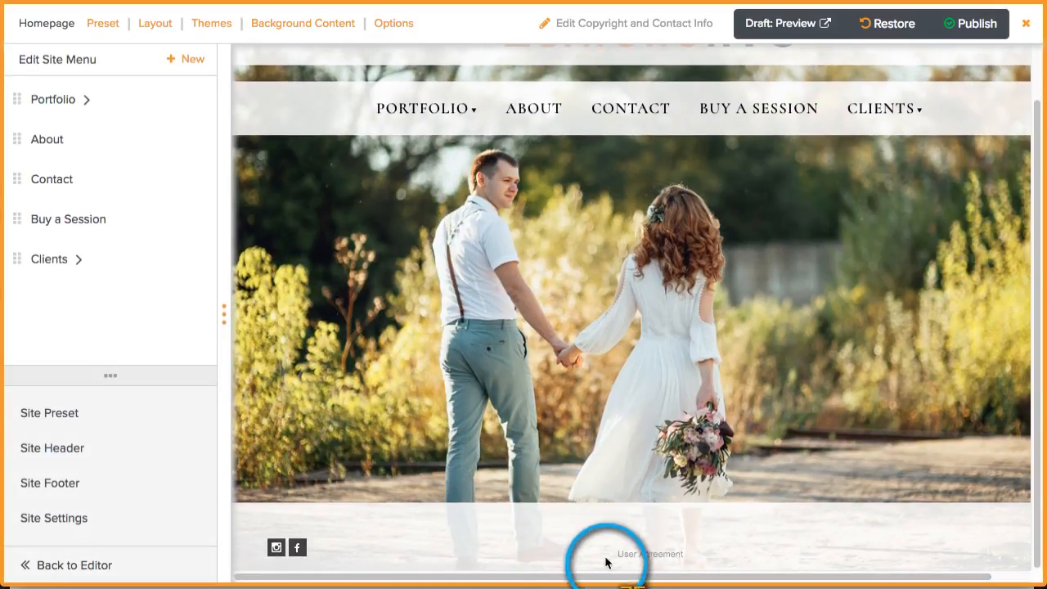
{"action": "scroll", "coordinate": [520, 497], "scroll_direction": "up", "scroll_amount": 2}
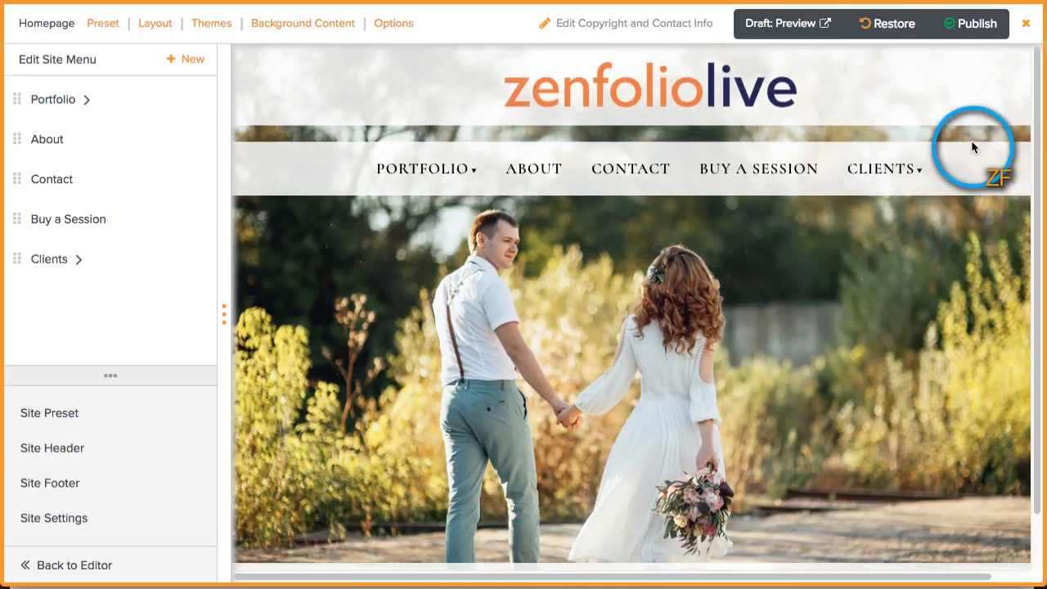
{"action": "left_click", "coordinate": [982, 20]}
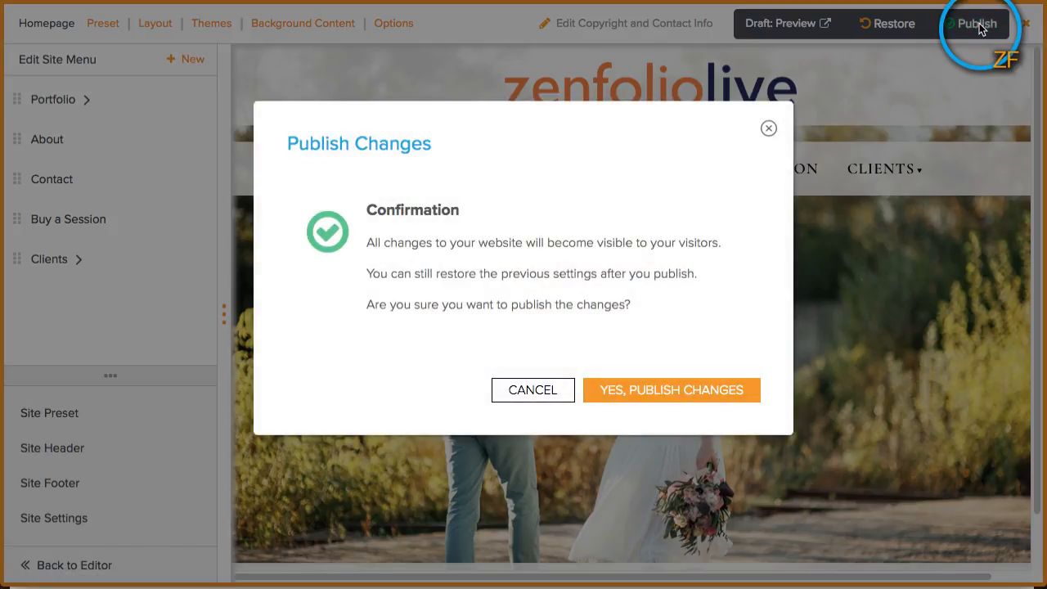
{"action": "left_click", "coordinate": [713, 396]}
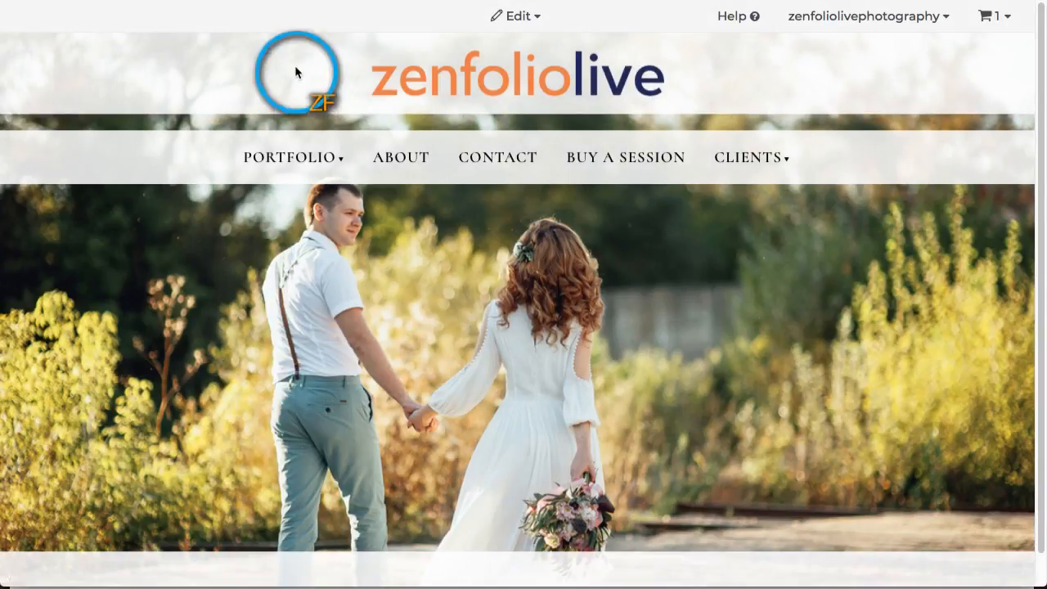
Leave the live site through its Edit menu and reopen the Homepage gallery in Photos
{"action": "left_click", "coordinate": [516, 16]}
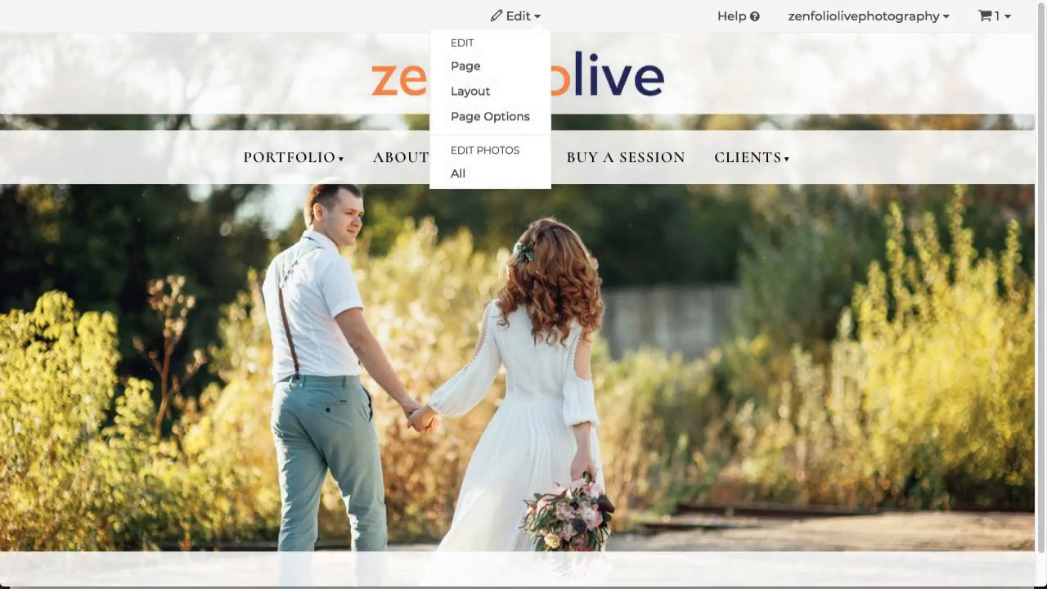
{"action": "left_click", "coordinate": [458, 171]}
{"action": "left_click", "coordinate": [241, 55]}
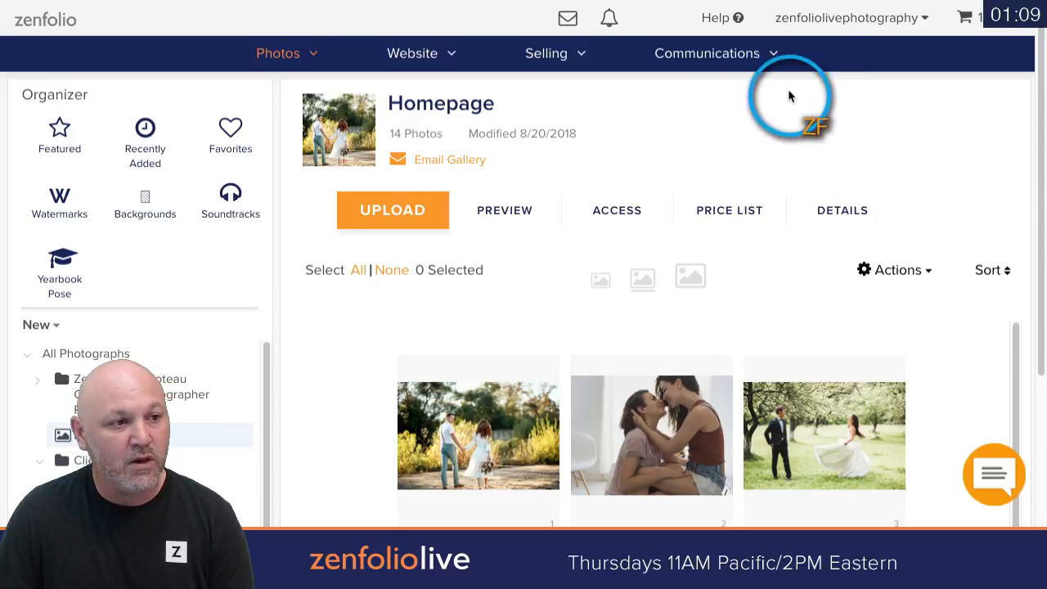
{"action": "left_click", "coordinate": [851, 22]}
{"action": "left_click", "coordinate": [867, 74]}
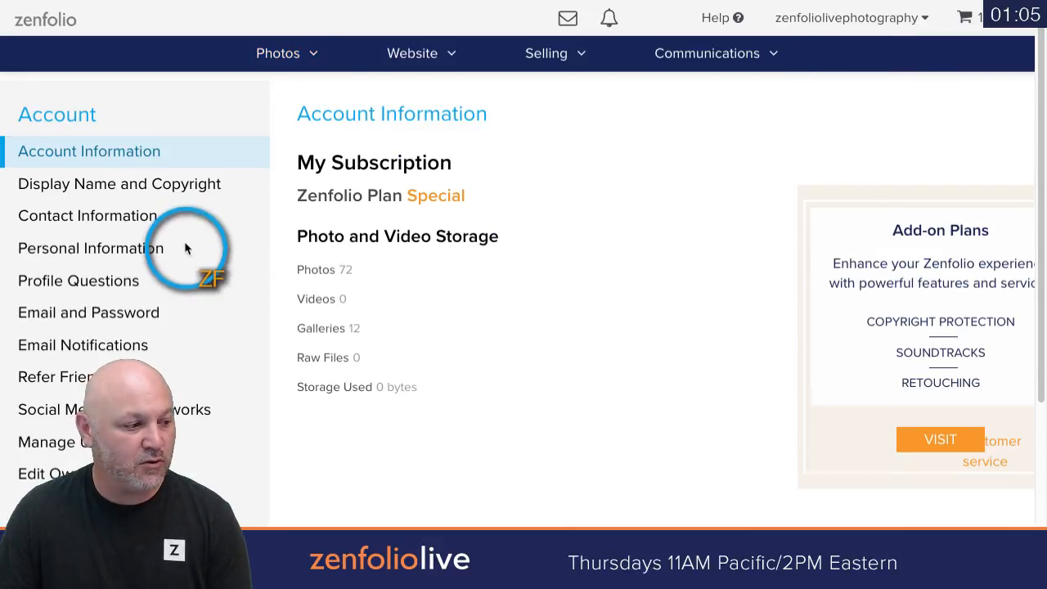
{"action": "scroll", "coordinate": [172, 238], "scroll_direction": "down", "scroll_amount": 3}
{"action": "left_click", "coordinate": [57, 447]}
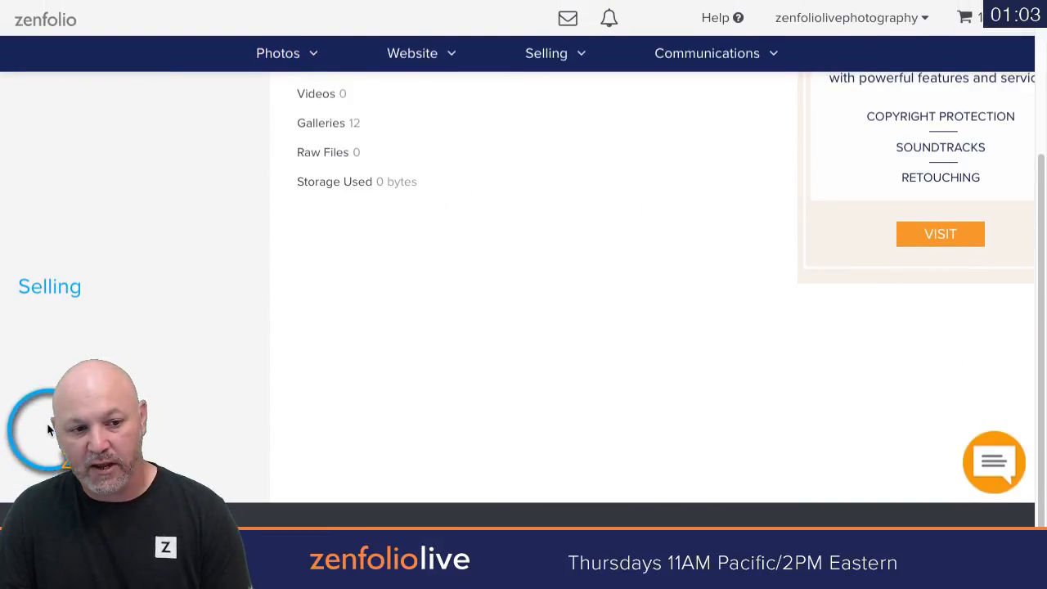
{"action": "scroll", "coordinate": [123, 188], "scroll_direction": "up", "scroll_amount": 1}
{"action": "scroll", "coordinate": [156, 213], "scroll_direction": "up", "scroll_amount": 1}
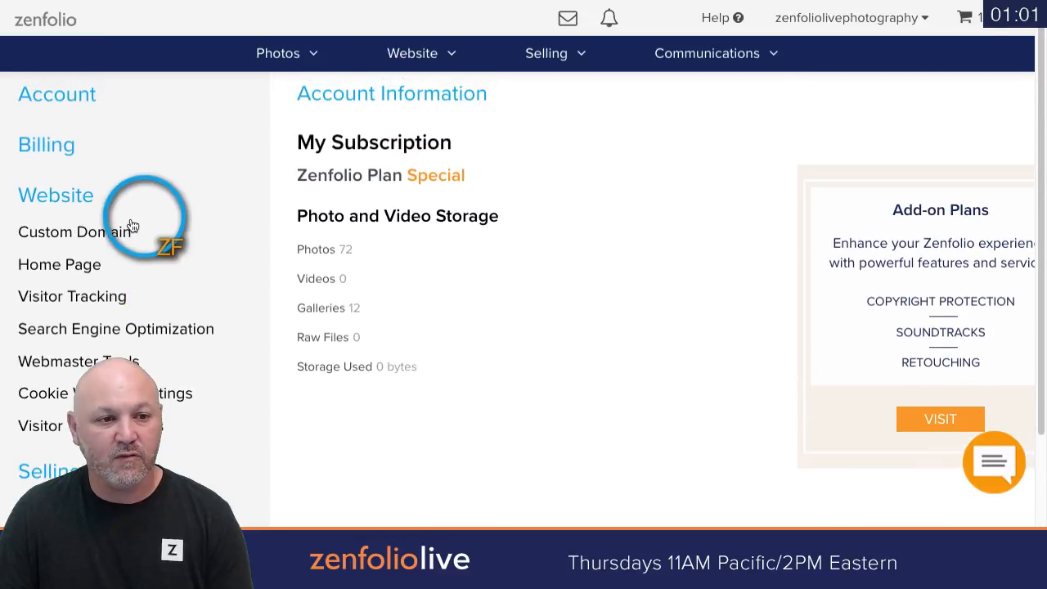
{"action": "left_click", "coordinate": [88, 242]}
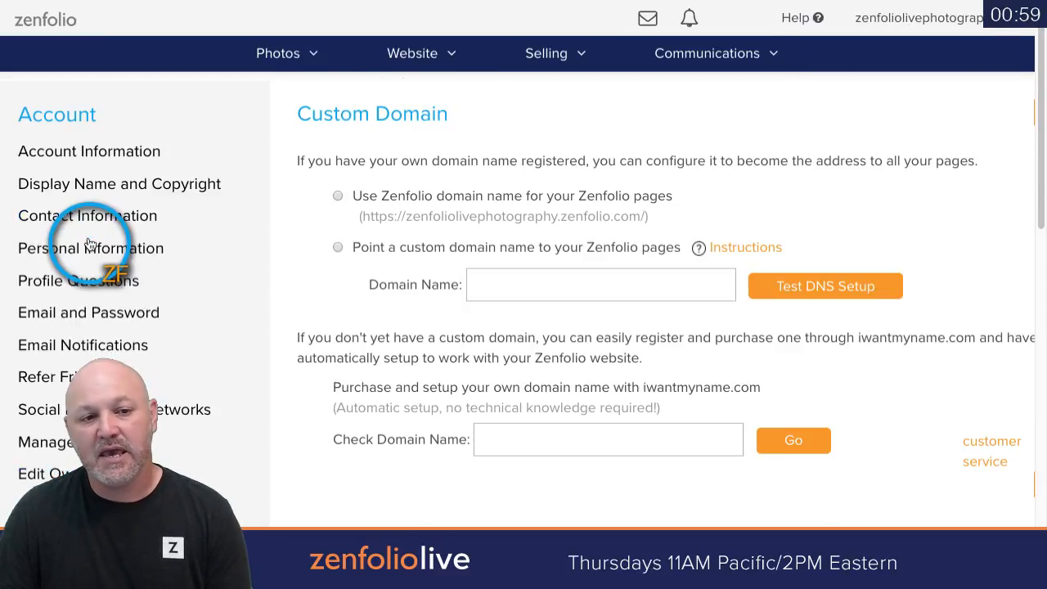
{"action": "left_click", "coordinate": [736, 255]}
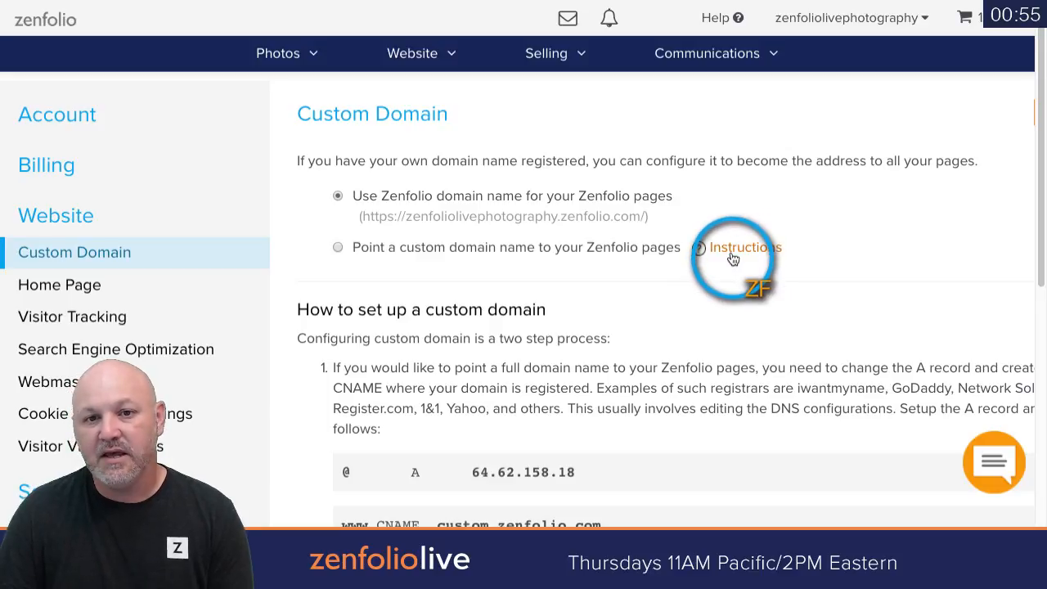
{"action": "left_click", "coordinate": [720, 20]}
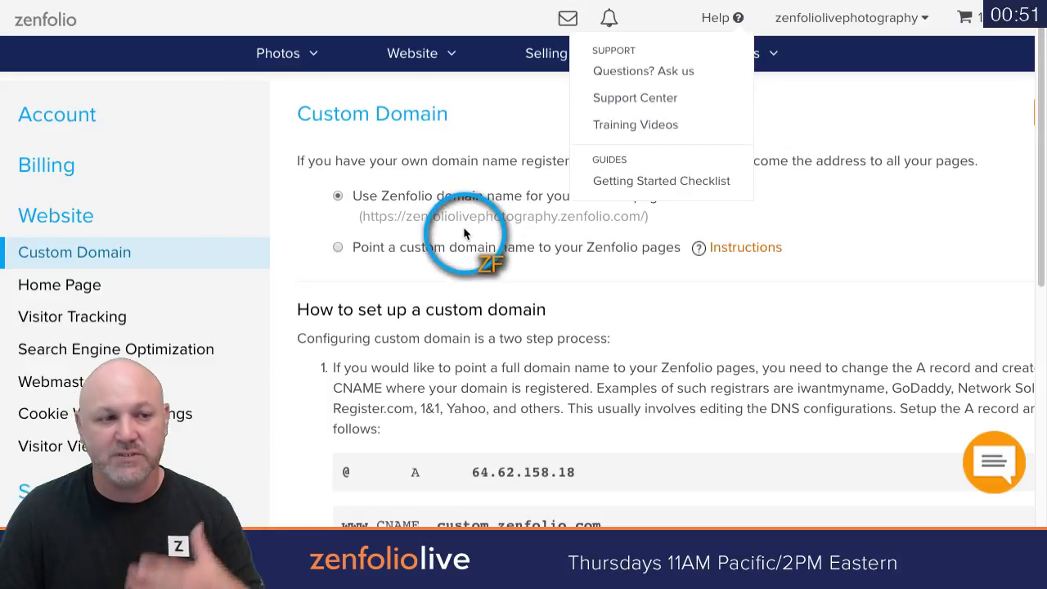
{"action": "left_click", "coordinate": [291, 59]}
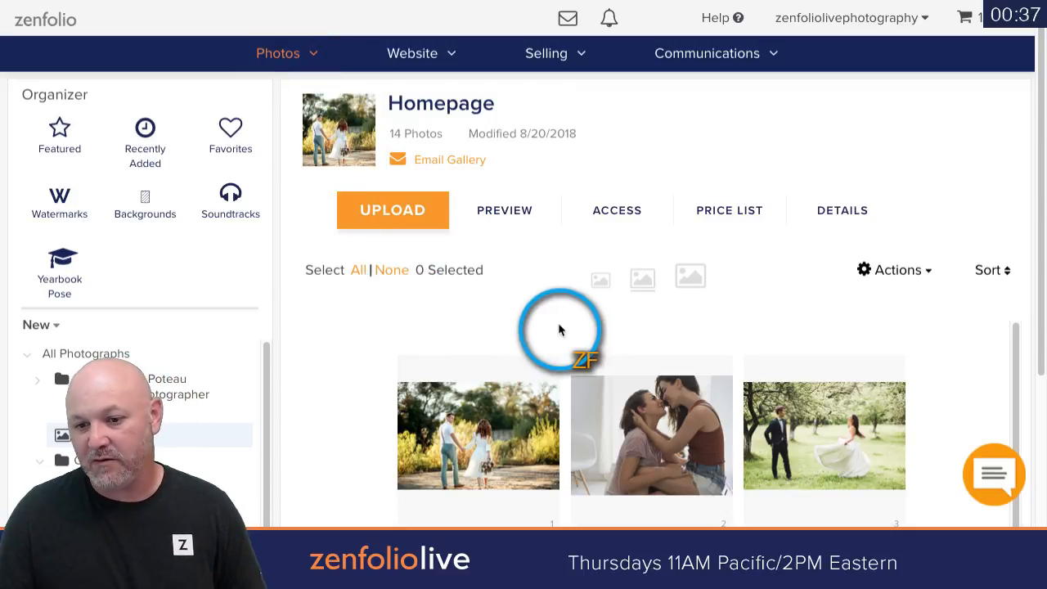
{"action": "mouse_move", "coordinate": [653, 355]}
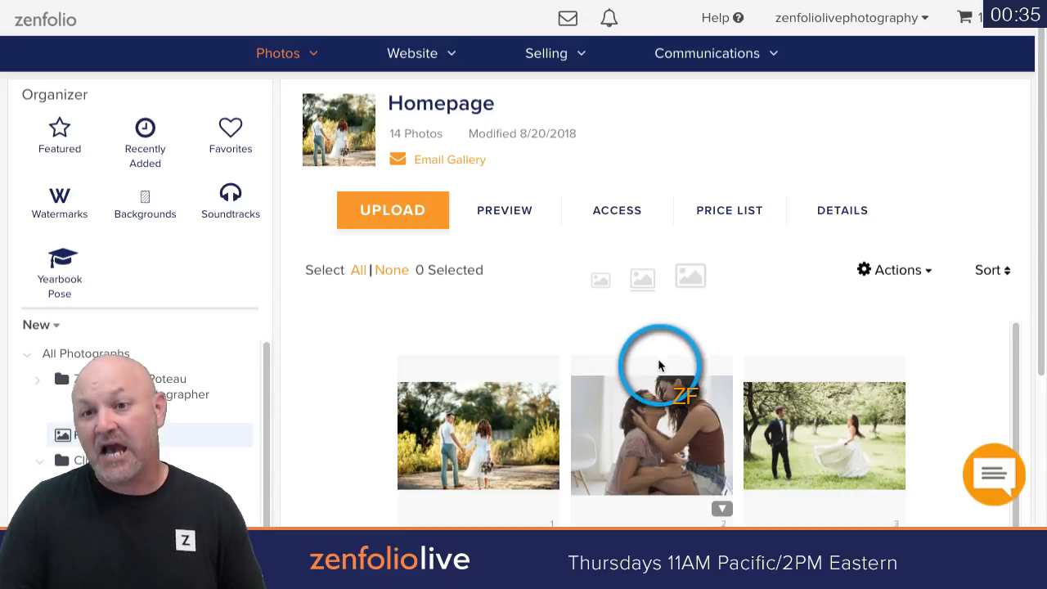